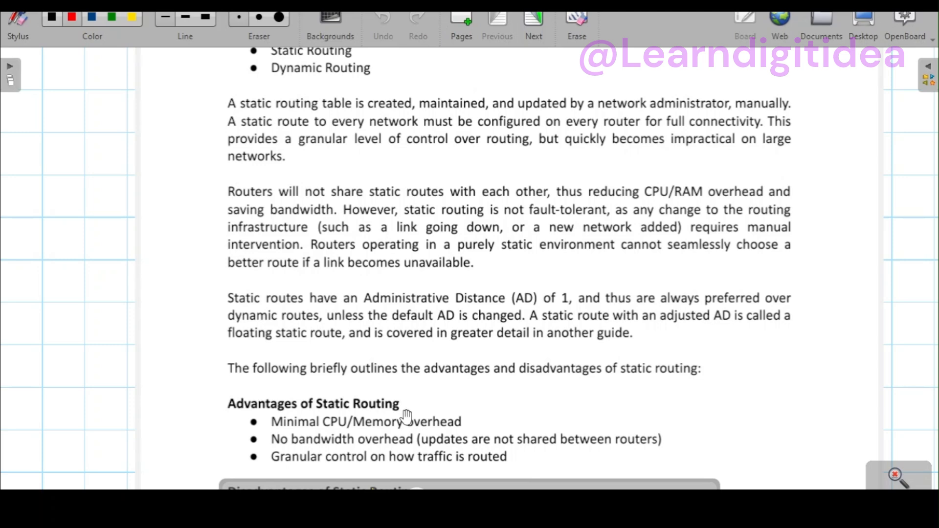
Step: Go to the next board page and circle the PC A to RouterA network in red, labelling it with a circled 1
{"action": "left_click_drag", "start_coordinate": [397, 438], "coordinate": [342, 280]}
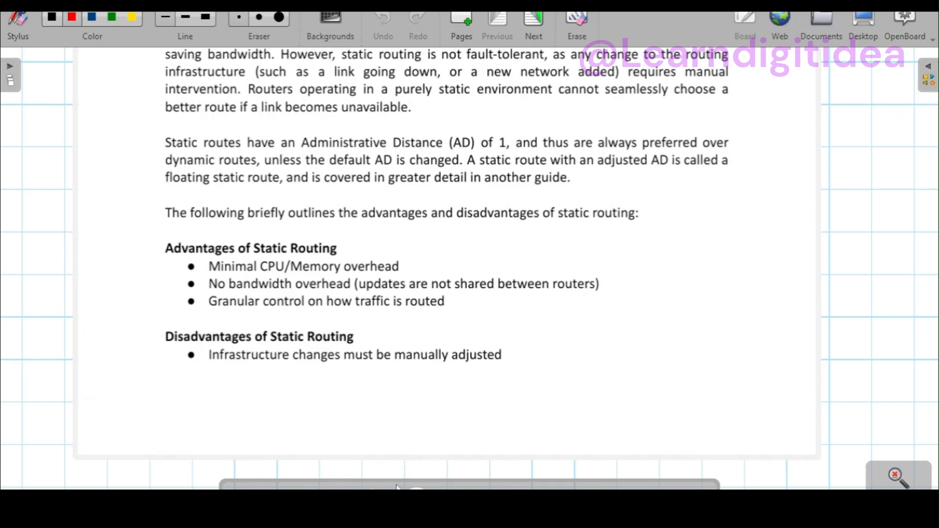
{"action": "left_click", "coordinate": [532, 27]}
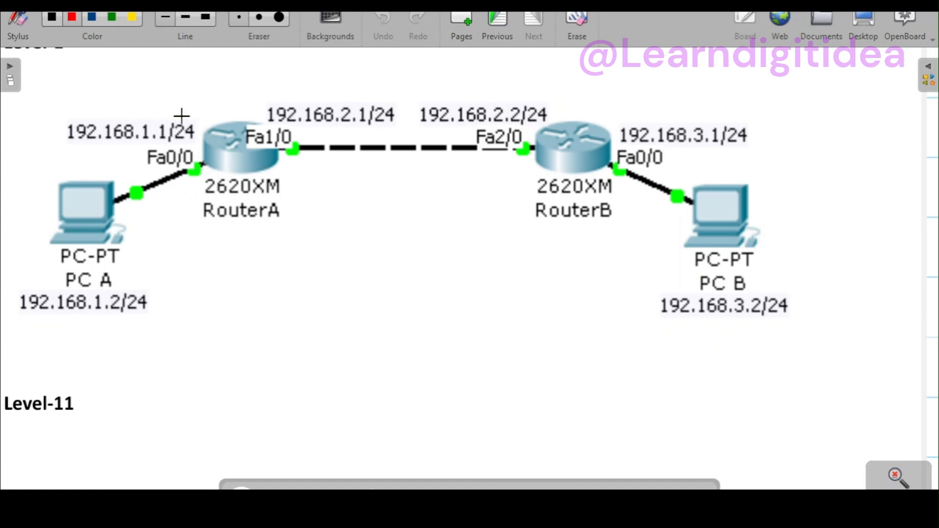
{"action": "mouse_move", "coordinate": [181, 111]}
{"action": "left_mouse_down"}
{"action": "mouse_move", "coordinate": [115, 108]}
{"action": "mouse_move", "coordinate": [22, 153]}
{"action": "mouse_move", "coordinate": [7, 273]}
{"action": "mouse_move", "coordinate": [102, 338]}
{"action": "mouse_move", "coordinate": [187, 265]}
{"action": "left_mouse_up"}
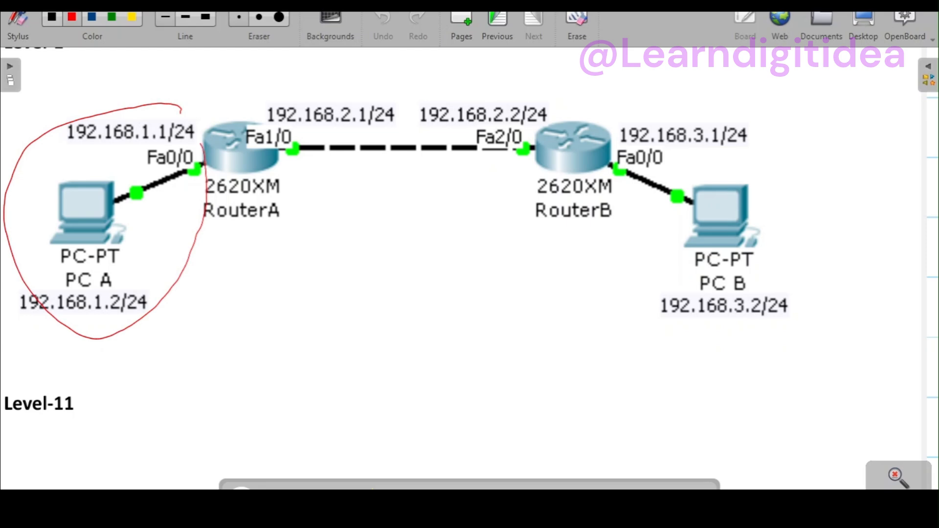
{"action": "left_click_drag", "start_coordinate": [182, 114], "coordinate": [179, 109]}
{"action": "left_click_drag", "start_coordinate": [129, 284], "coordinate": [137, 266]}
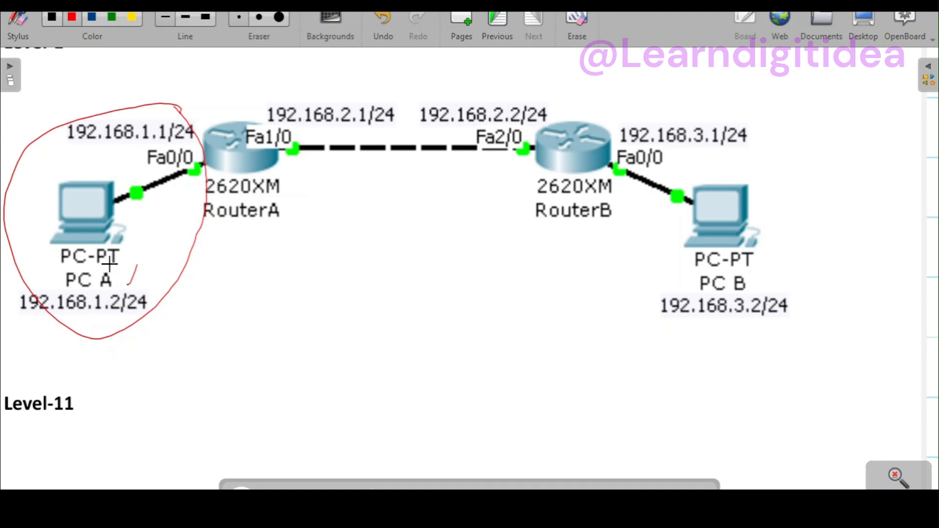
{"action": "left_click_drag", "start_coordinate": [155, 217], "coordinate": [154, 241]}
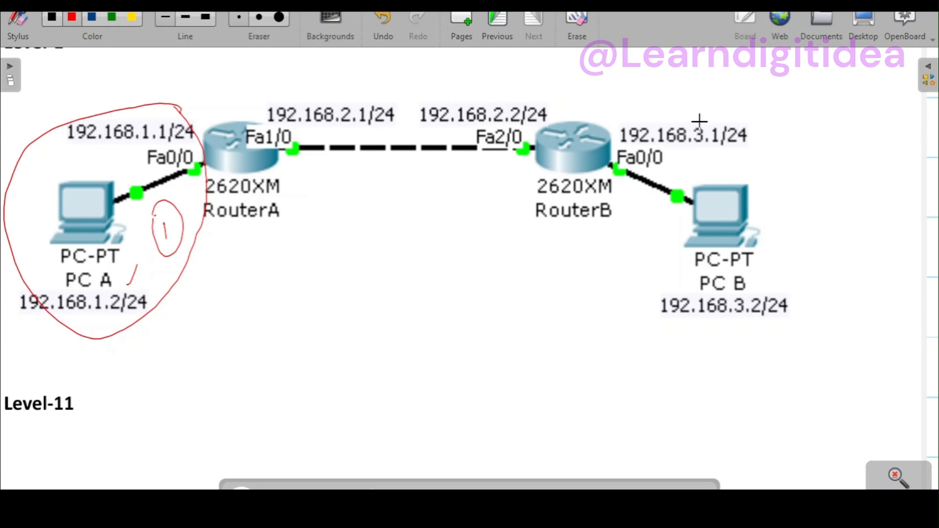
Step: Circle the RouterB to PC B network in red, label it with a circled 2, and tick its IP addresses
{"action": "mouse_move", "coordinate": [600, 182]}
{"action": "left_mouse_down"}
{"action": "mouse_move", "coordinate": [580, 266]}
{"action": "mouse_move", "coordinate": [645, 359]}
{"action": "mouse_move", "coordinate": [773, 321]}
{"action": "mouse_move", "coordinate": [789, 166]}
{"action": "mouse_move", "coordinate": [713, 104]}
{"action": "left_mouse_up"}
{"action": "left_click_drag", "start_coordinate": [638, 254], "coordinate": [652, 250]}
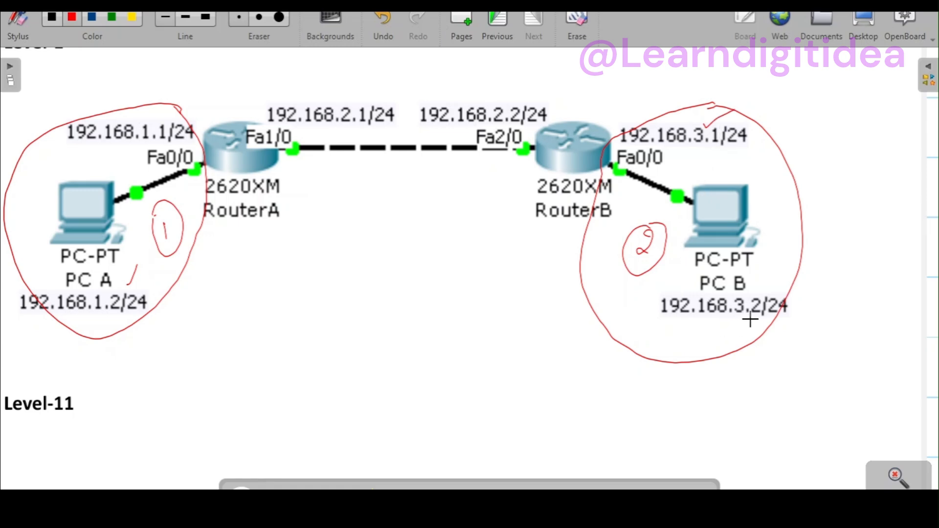
{"action": "left_click", "coordinate": [755, 286]}
{"action": "left_click_drag", "start_coordinate": [773, 283], "coordinate": [781, 276]}
Step: Circle the link between RouterA and RouterB, label it with a circled 3, and tick networks 1 and 2
{"action": "mouse_move", "coordinate": [522, 82]}
{"action": "left_mouse_down"}
{"action": "mouse_move", "coordinate": [403, 76]}
{"action": "mouse_move", "coordinate": [253, 97]}
{"action": "left_mouse_up"}
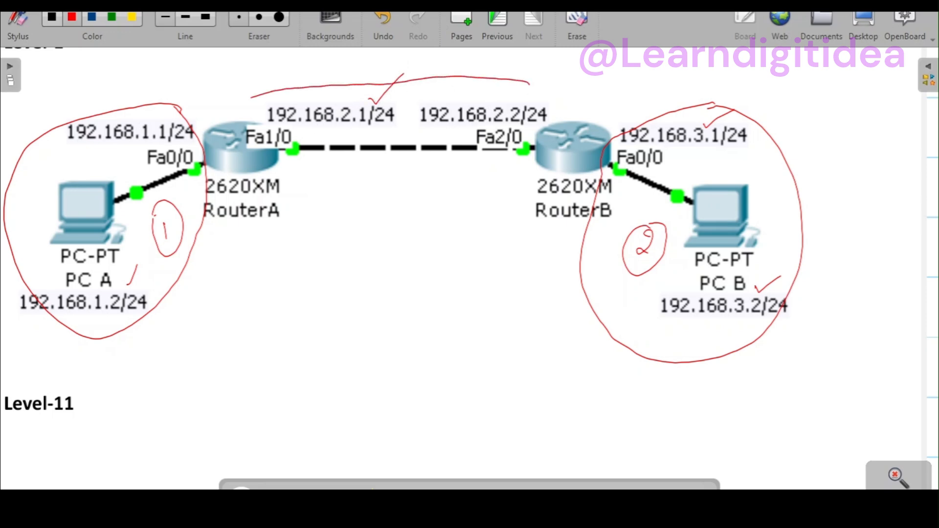
{"action": "mouse_move", "coordinate": [371, 199]}
{"action": "left_mouse_down"}
{"action": "mouse_move", "coordinate": [480, 171]}
{"action": "mouse_move", "coordinate": [542, 118]}
{"action": "left_mouse_up"}
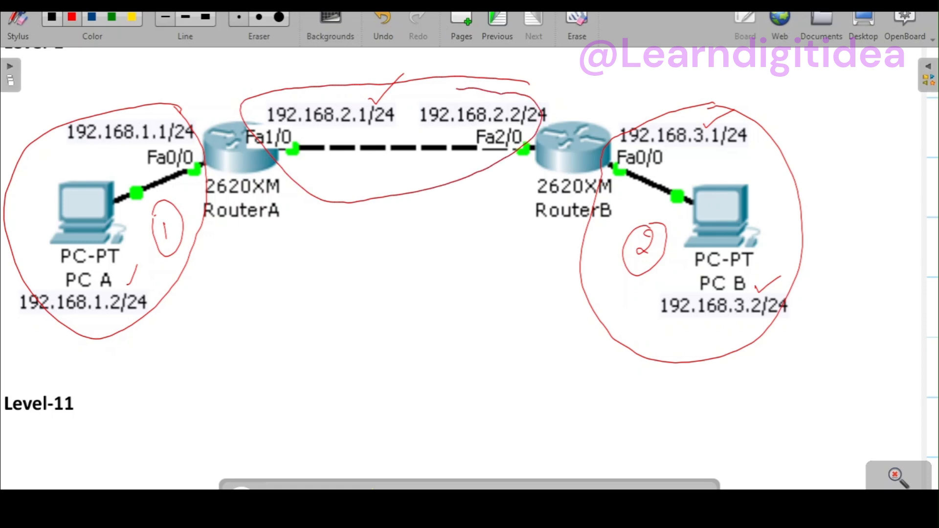
{"action": "mouse_move", "coordinate": [376, 158]}
{"action": "left_mouse_down"}
{"action": "mouse_move", "coordinate": [384, 174]}
{"action": "mouse_move", "coordinate": [407, 171]}
{"action": "left_mouse_up"}
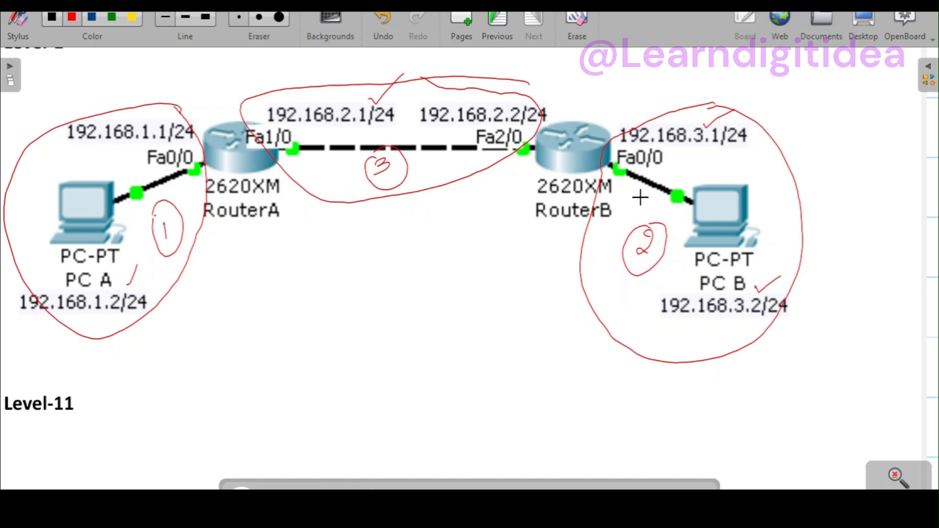
{"action": "left_click_drag", "start_coordinate": [164, 272], "coordinate": [177, 254]}
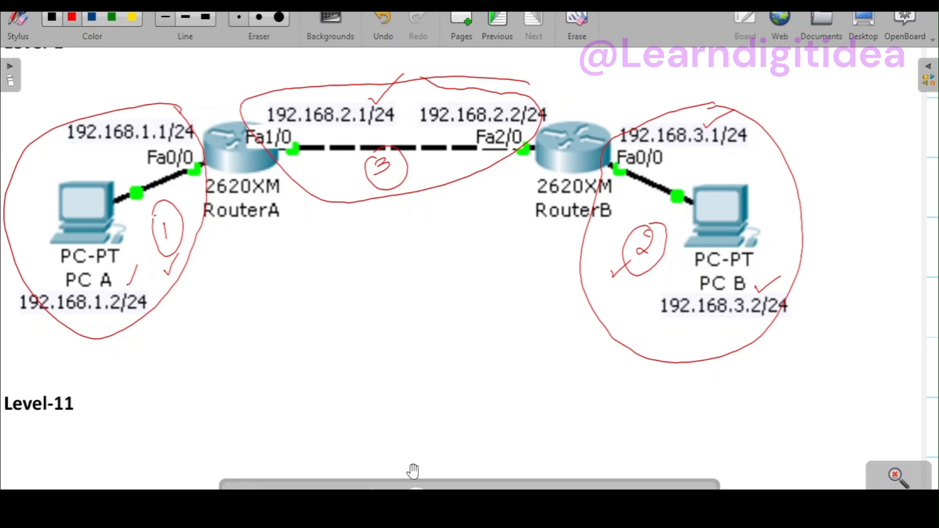
Step: On the Level-11 diagram, circle "A network", underline 192.168.5.0, and write its subnet mask 255.255.255.0 beside it
{"action": "left_click_drag", "start_coordinate": [331, 398], "coordinate": [348, 78]}
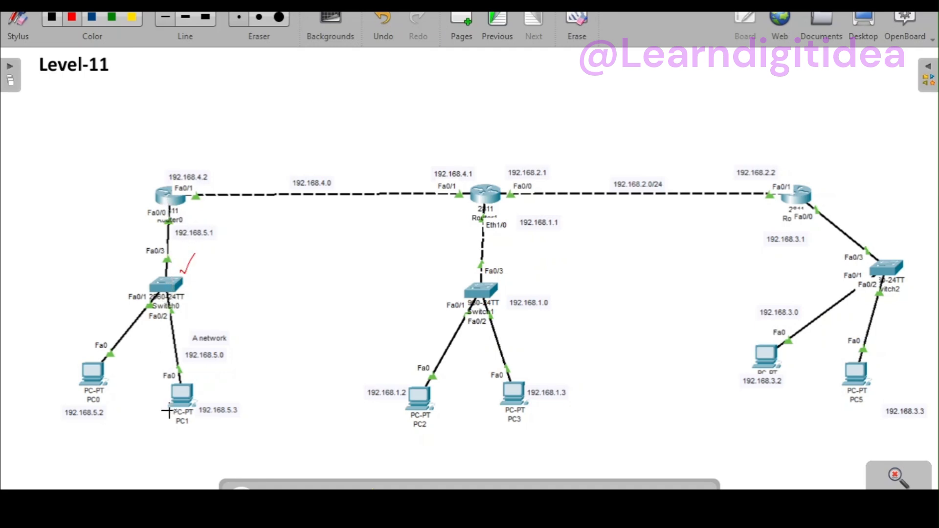
{"action": "mouse_move", "coordinate": [203, 324]}
{"action": "left_mouse_down"}
{"action": "mouse_move", "coordinate": [215, 324]}
{"action": "mouse_move", "coordinate": [180, 341]}
{"action": "mouse_move", "coordinate": [232, 338]}
{"action": "mouse_move", "coordinate": [218, 322]}
{"action": "left_mouse_up"}
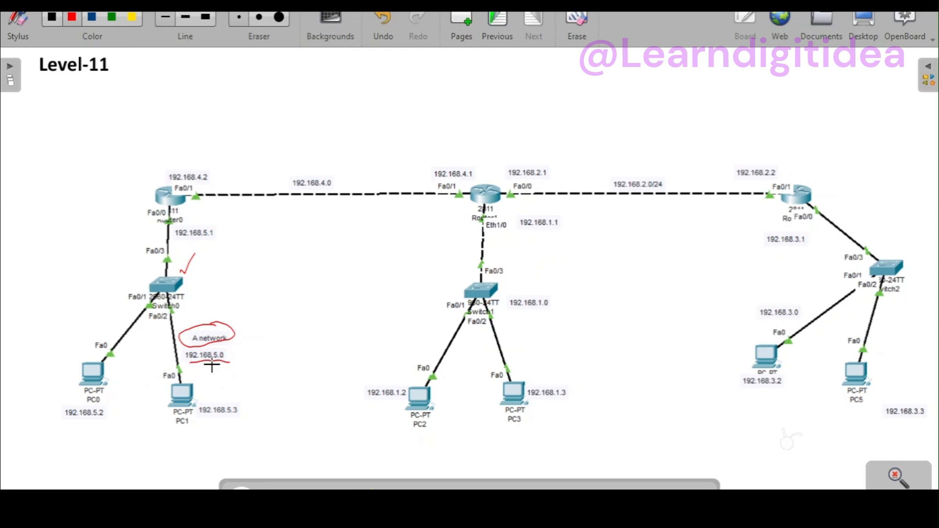
{"action": "left_click_drag", "start_coordinate": [233, 350], "coordinate": [251, 317]}
{"action": "left_click_drag", "start_coordinate": [250, 308], "coordinate": [299, 267]}
{"action": "left_click", "coordinate": [264, 299]}
{"action": "left_click", "coordinate": [287, 281]}
{"action": "left_click_drag", "start_coordinate": [302, 268], "coordinate": [305, 274]}
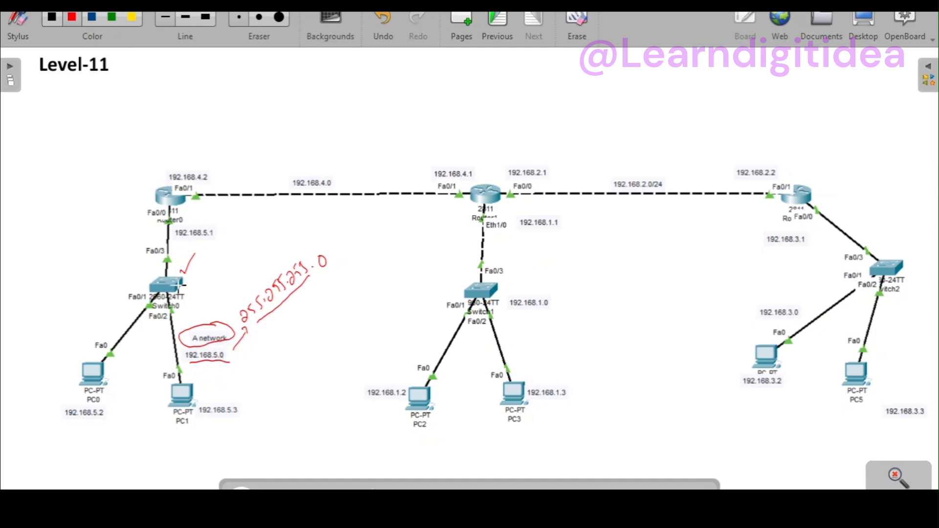
Step: Circle the three switch networks under the routers in the Level-11 diagram and number them 1, 2 and 3
{"action": "mouse_move", "coordinate": [190, 215]}
{"action": "left_mouse_down"}
{"action": "mouse_move", "coordinate": [82, 273]}
{"action": "mouse_move", "coordinate": [74, 394]}
{"action": "mouse_move", "coordinate": [159, 447]}
{"action": "mouse_move", "coordinate": [248, 398]}
{"action": "mouse_move", "coordinate": [280, 304]}
{"action": "mouse_move", "coordinate": [223, 230]}
{"action": "left_mouse_up"}
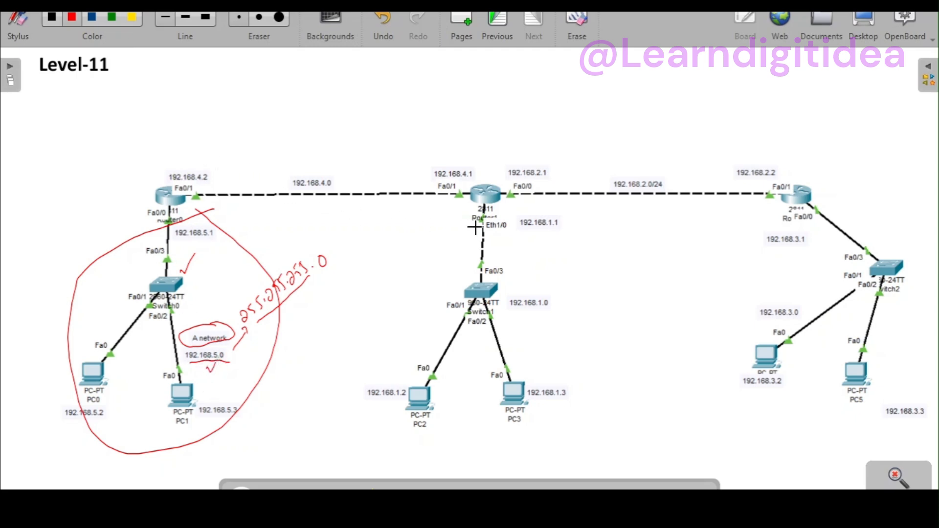
{"action": "mouse_move", "coordinate": [481, 219]}
{"action": "left_mouse_down"}
{"action": "mouse_move", "coordinate": [408, 283]}
{"action": "mouse_move", "coordinate": [371, 416]}
{"action": "mouse_move", "coordinate": [484, 440]}
{"action": "mouse_move", "coordinate": [580, 364]}
{"action": "mouse_move", "coordinate": [521, 243]}
{"action": "mouse_move", "coordinate": [465, 213]}
{"action": "left_mouse_up"}
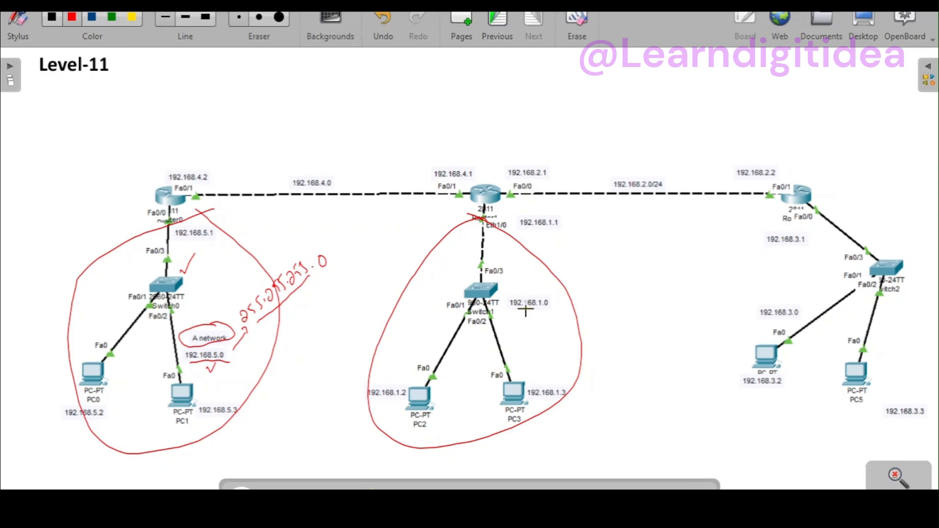
{"action": "left_click_drag", "start_coordinate": [538, 289], "coordinate": [537, 291]}
{"action": "mouse_move", "coordinate": [847, 226]}
{"action": "left_mouse_down"}
{"action": "mouse_move", "coordinate": [672, 291]}
{"action": "mouse_move", "coordinate": [709, 412]}
{"action": "mouse_move", "coordinate": [841, 416]}
{"action": "mouse_move", "coordinate": [887, 299]}
{"action": "left_mouse_up"}
{"action": "left_click_drag", "start_coordinate": [833, 224], "coordinate": [816, 222]}
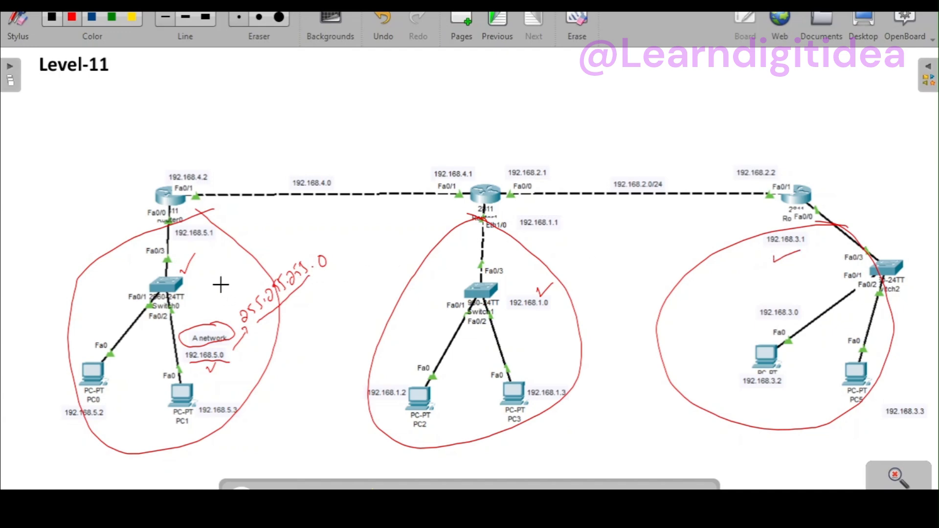
{"action": "left_click_drag", "start_coordinate": [442, 275], "coordinate": [458, 276]}
{"action": "left_click_drag", "start_coordinate": [707, 277], "coordinate": [707, 286]}
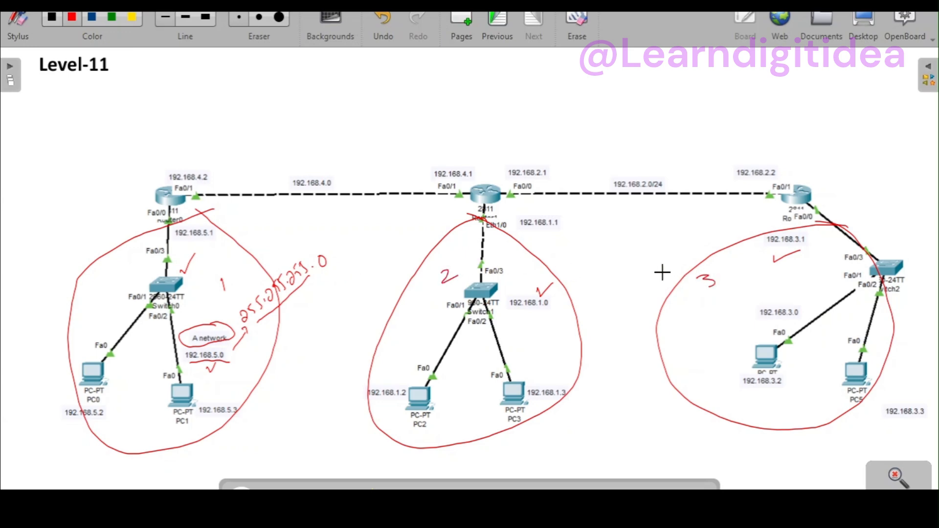
Step: Circle the two router-to-router links in the Level-11 diagram and tick their network addresses, 192.168.4.0 and 192.168.2.0/24
{"action": "left_click_drag", "start_coordinate": [301, 143], "coordinate": [301, 143]}
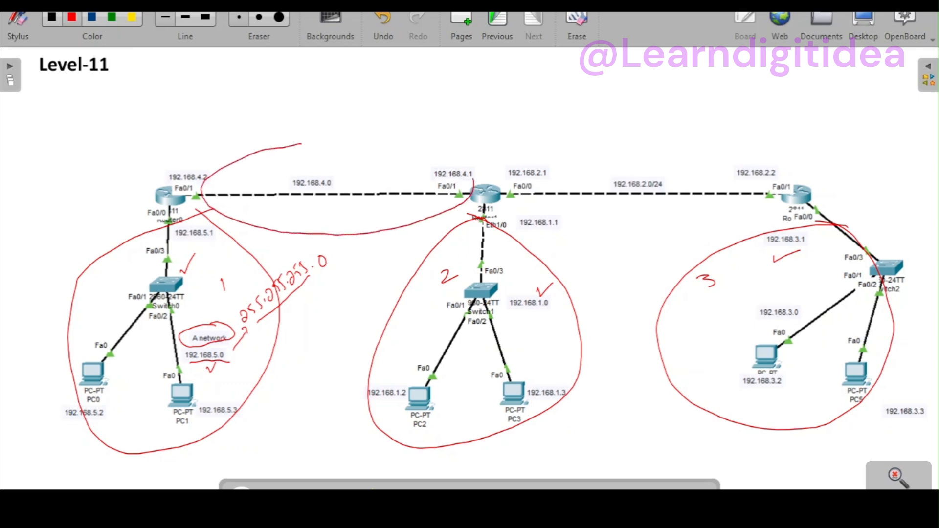
{"action": "left_click_drag", "start_coordinate": [428, 159], "coordinate": [267, 151]}
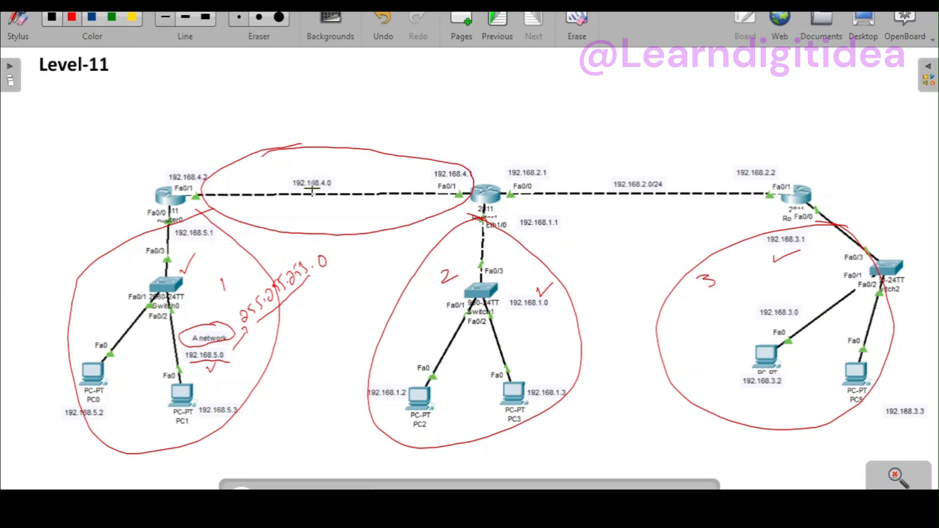
{"action": "left_click_drag", "start_coordinate": [321, 172], "coordinate": [325, 172]}
{"action": "left_click_drag", "start_coordinate": [555, 141], "coordinate": [480, 179]}
{"action": "mouse_move", "coordinate": [531, 230]}
{"action": "left_mouse_down"}
{"action": "mouse_move", "coordinate": [643, 239]}
{"action": "mouse_move", "coordinate": [748, 210]}
{"action": "left_mouse_up"}
{"action": "left_click_drag", "start_coordinate": [774, 158], "coordinate": [593, 143]}
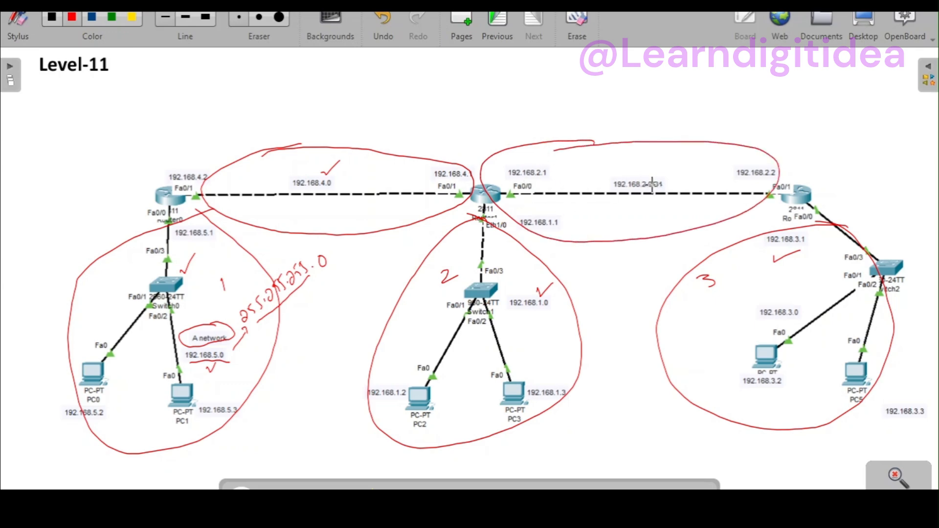
{"action": "left_click_drag", "start_coordinate": [636, 176], "coordinate": [659, 162]}
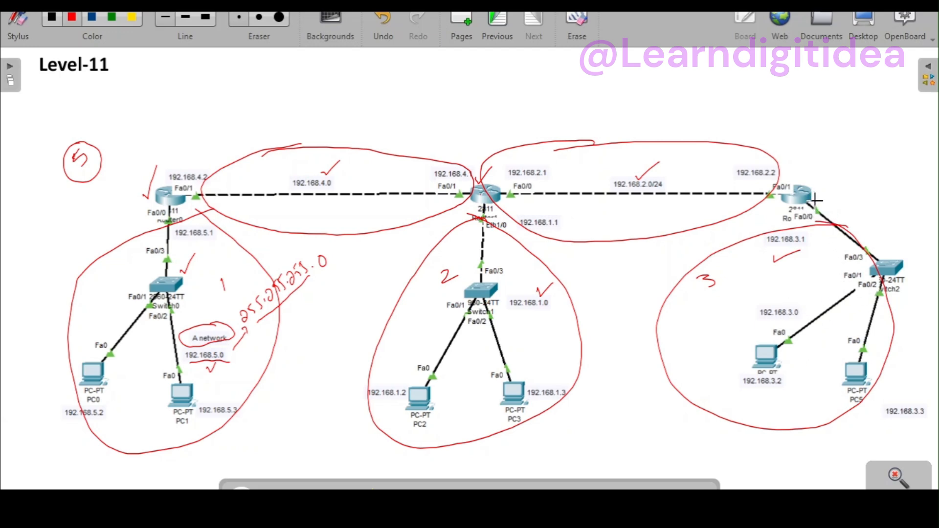
Step: Mark the Level-11 routers and their interface addresses, including 192.168.5.1, 192.168.2.1 and 192.168.4.1, with red ticks
{"action": "left_click_drag", "start_coordinate": [809, 200], "coordinate": [829, 196]}
{"action": "left_click_drag", "start_coordinate": [215, 365], "coordinate": [220, 361]}
{"action": "left_click_drag", "start_coordinate": [522, 164], "coordinate": [540, 156]}
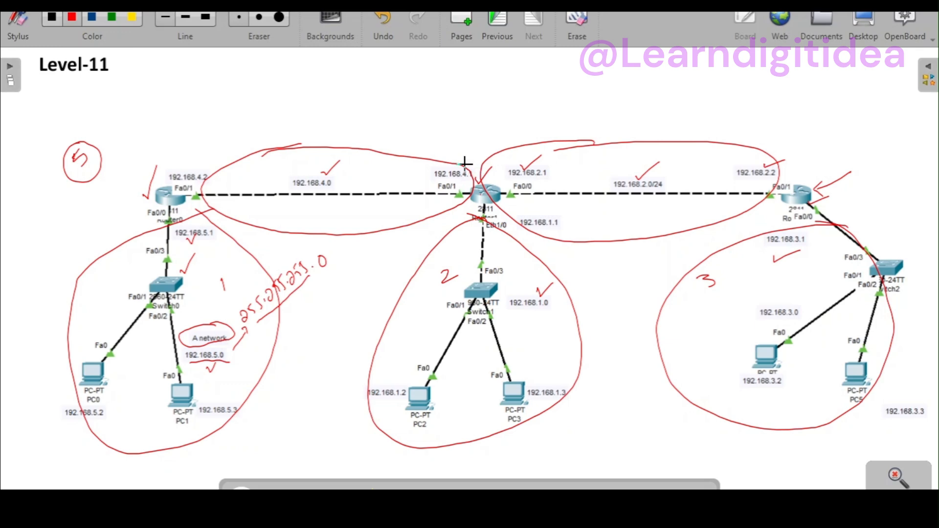
{"action": "left_click_drag", "start_coordinate": [471, 158], "coordinate": [480, 149]}
{"action": "left_click_drag", "start_coordinate": [145, 156], "coordinate": [174, 121]}
{"action": "left_click_drag", "start_coordinate": [405, 174], "coordinate": [440, 131]}
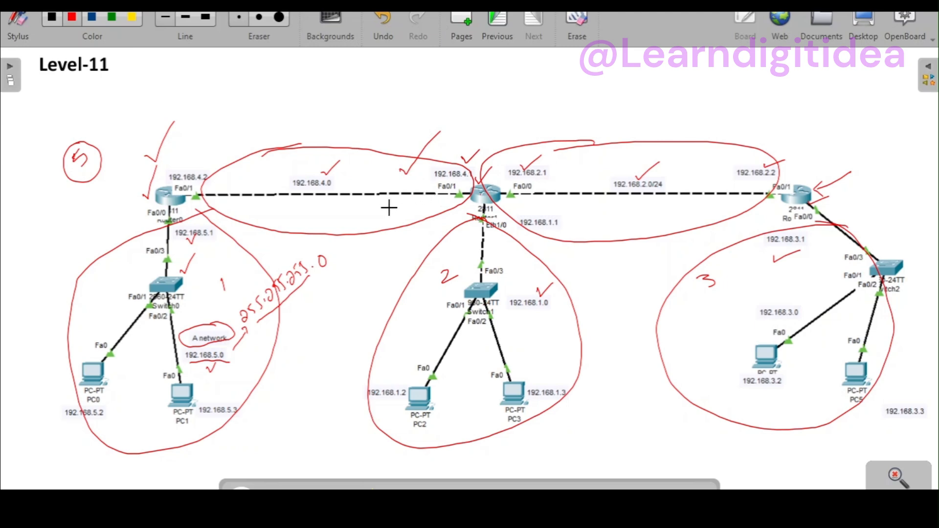
Step: Switch to Cisco Packet Tracer and place three 2811 routers spaced in a row across the empty logical workspace
{"action": "left_click", "coordinate": [305, 307]}
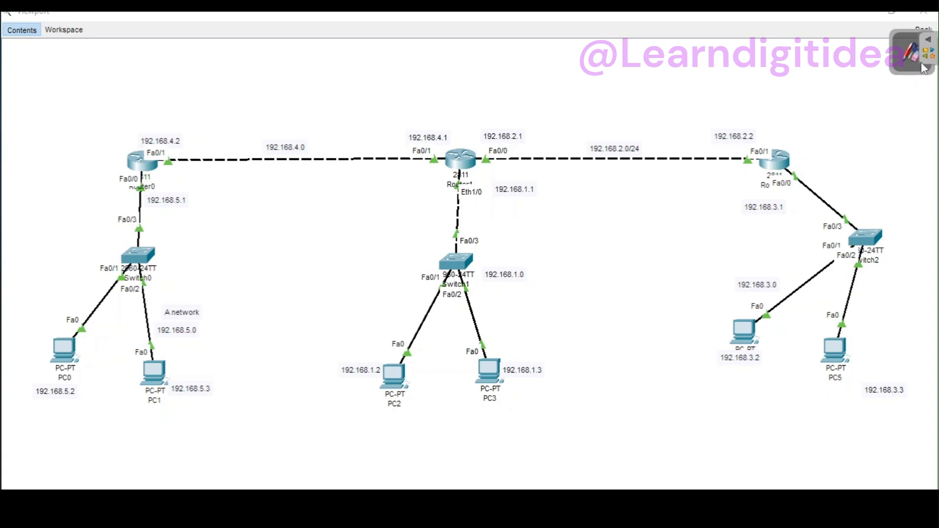
{"action": "left_click", "coordinate": [930, 42]}
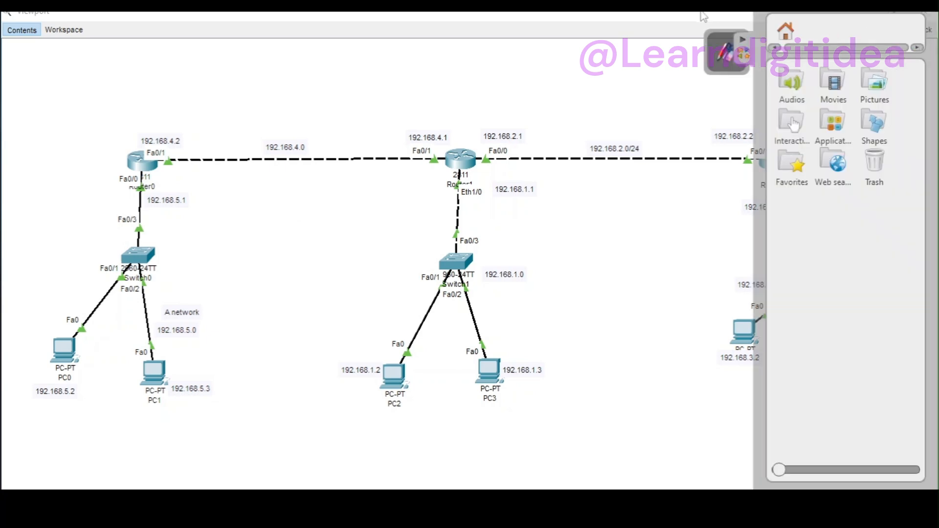
{"action": "left_click", "coordinate": [745, 41]}
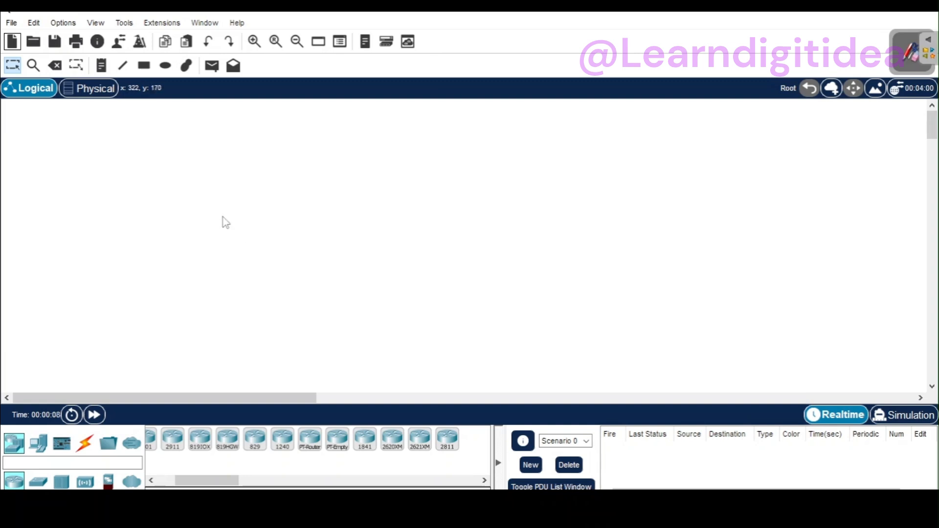
{"action": "left_click_drag", "start_coordinate": [449, 437], "coordinate": [412, 197]}
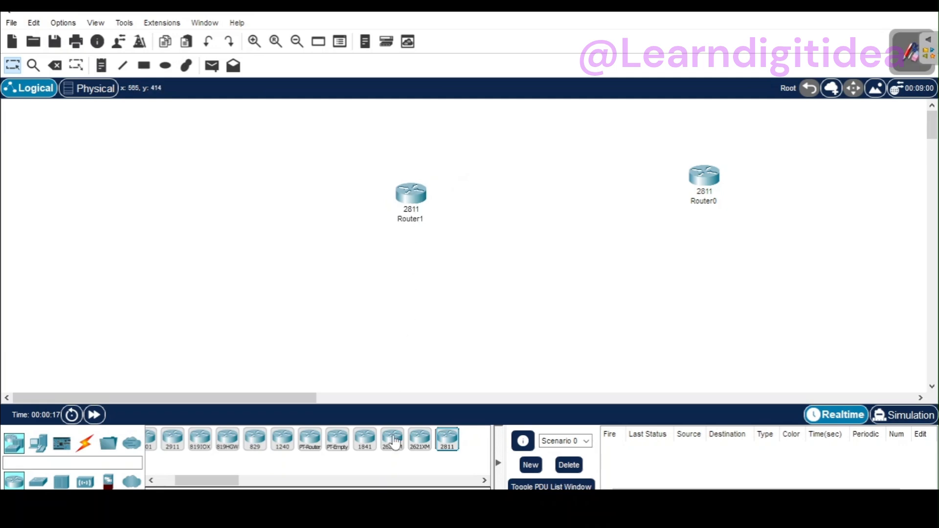
{"action": "left_click_drag", "start_coordinate": [447, 441], "coordinate": [149, 201]}
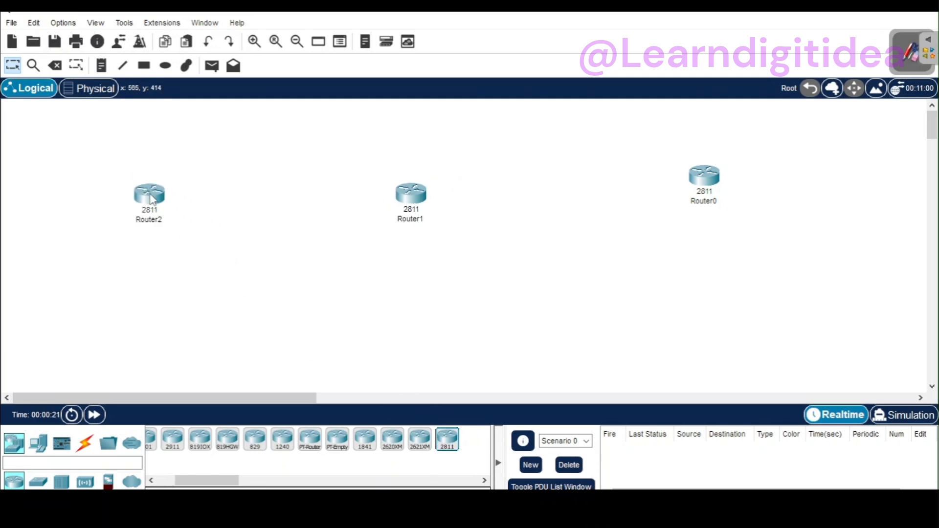
{"action": "left_click_drag", "start_coordinate": [415, 203], "coordinate": [439, 203]}
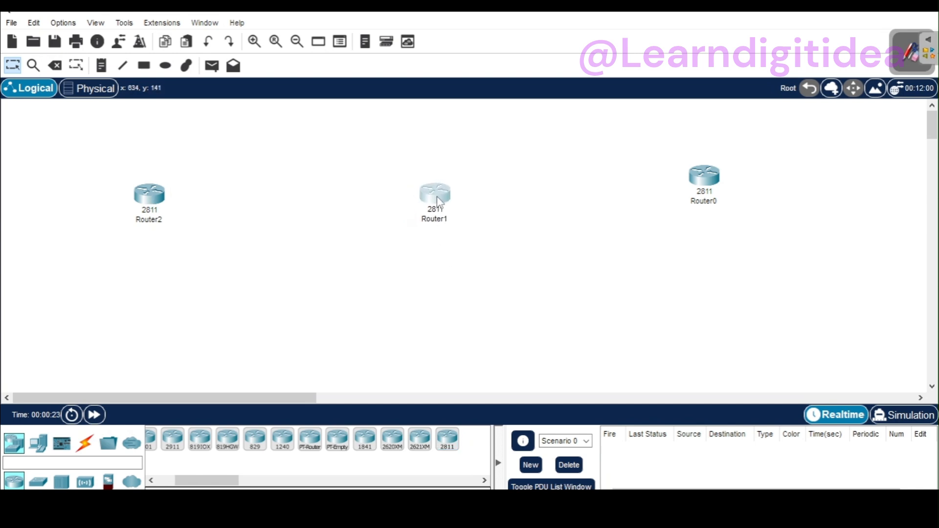
Step: Place three 2960 switches in the workspace, one below each router
{"action": "left_click", "coordinate": [37, 482]}
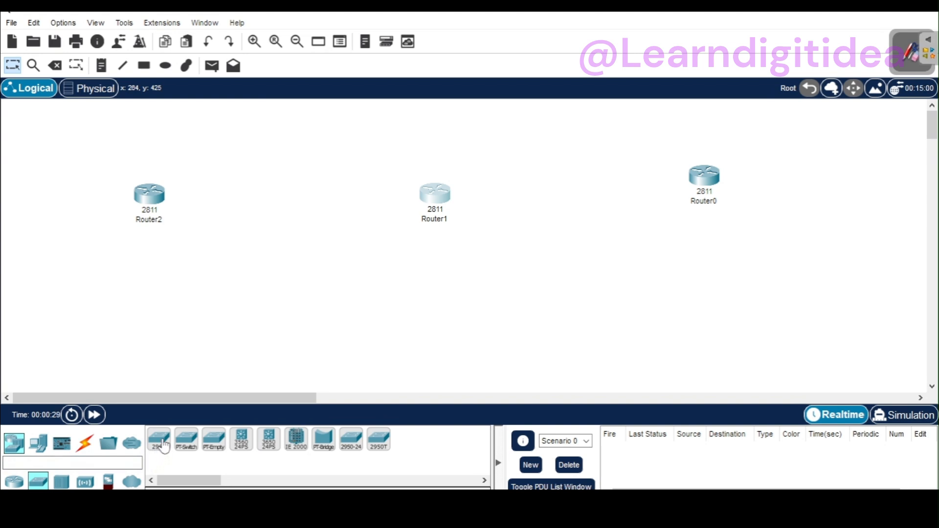
{"action": "left_click_drag", "start_coordinate": [163, 446], "coordinate": [150, 304]}
{"action": "left_click_drag", "start_coordinate": [160, 440], "coordinate": [438, 325]}
{"action": "left_click_drag", "start_coordinate": [159, 443], "coordinate": [710, 316]}
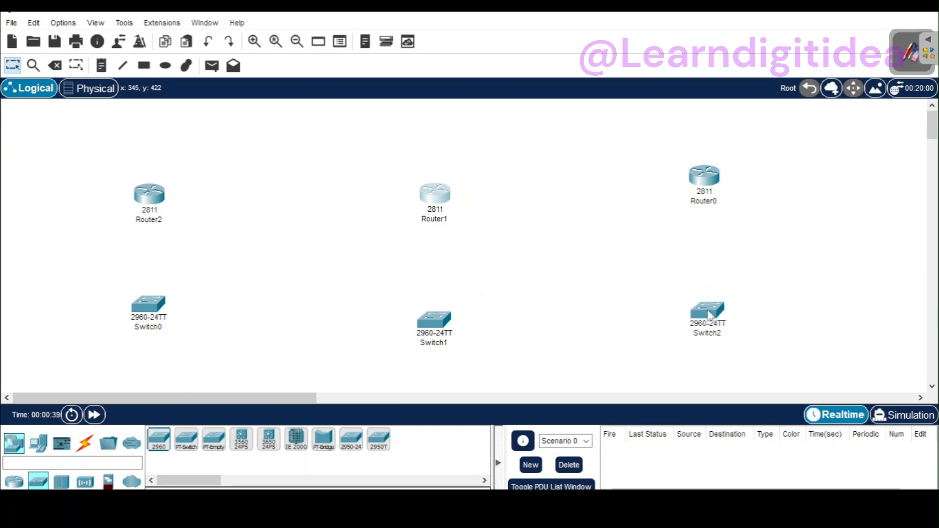
Step: Move the three routers and three switches higher in the workspace, keeping each kind roughly in one row
{"action": "left_click_drag", "start_coordinate": [150, 195], "coordinate": [148, 168]}
{"action": "left_click", "coordinate": [149, 168]}
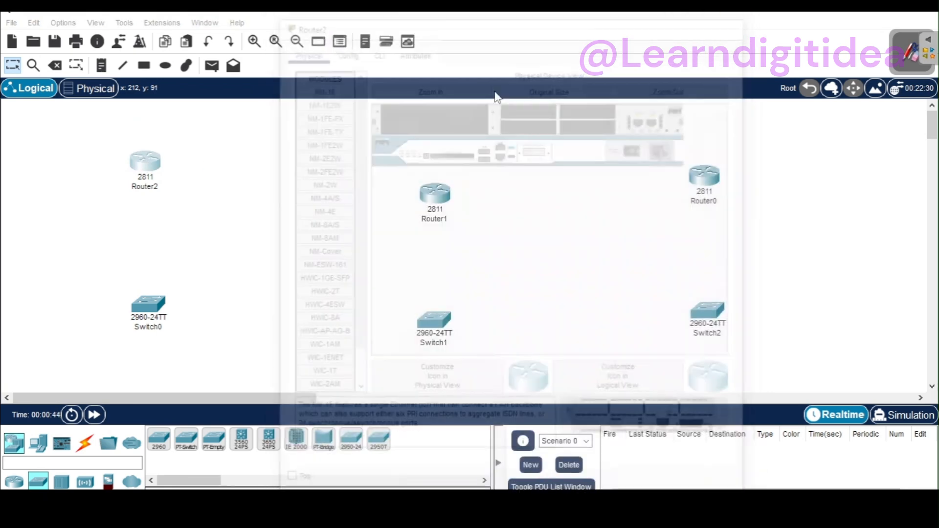
{"action": "left_click_drag", "start_coordinate": [443, 202], "coordinate": [427, 173]}
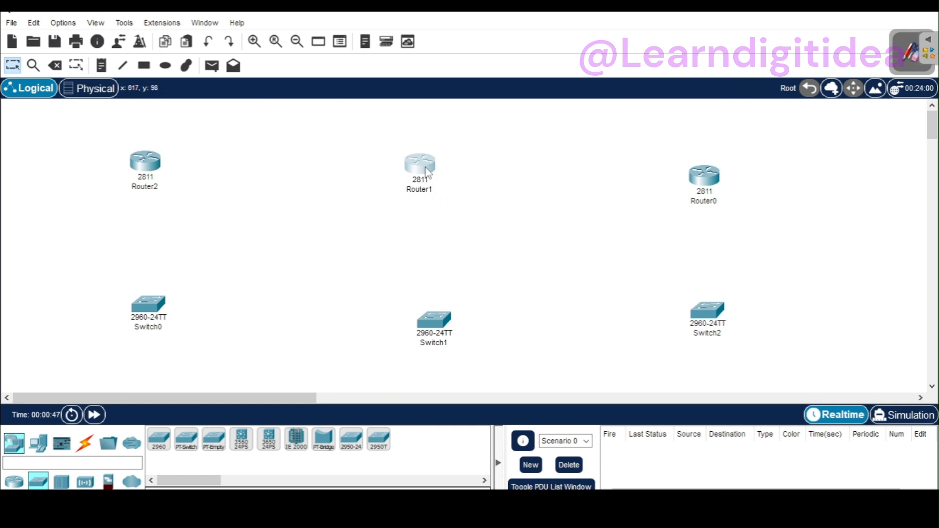
{"action": "left_click_drag", "start_coordinate": [704, 174], "coordinate": [705, 174]}
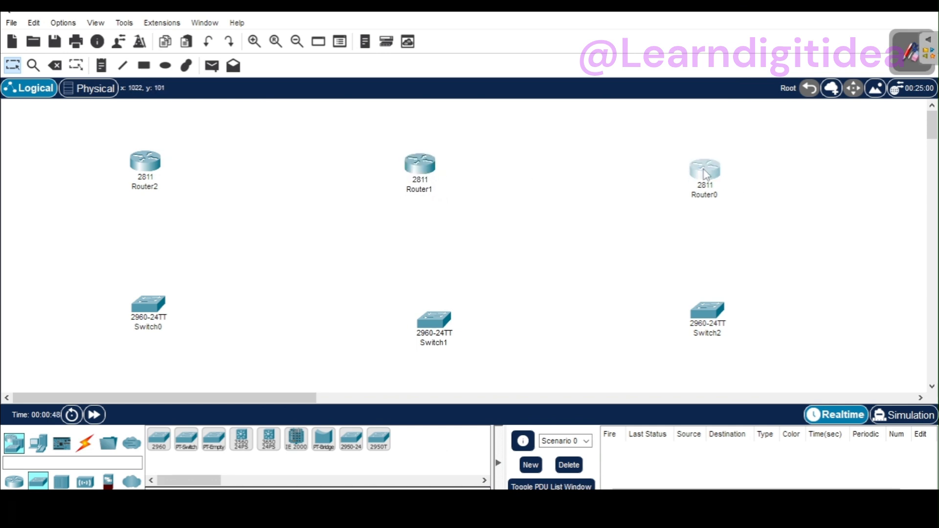
{"action": "left_click_drag", "start_coordinate": [441, 326], "coordinate": [443, 290]}
{"action": "left_click_drag", "start_coordinate": [159, 318], "coordinate": [156, 300]}
{"action": "left_click_drag", "start_coordinate": [712, 314], "coordinate": [735, 286]}
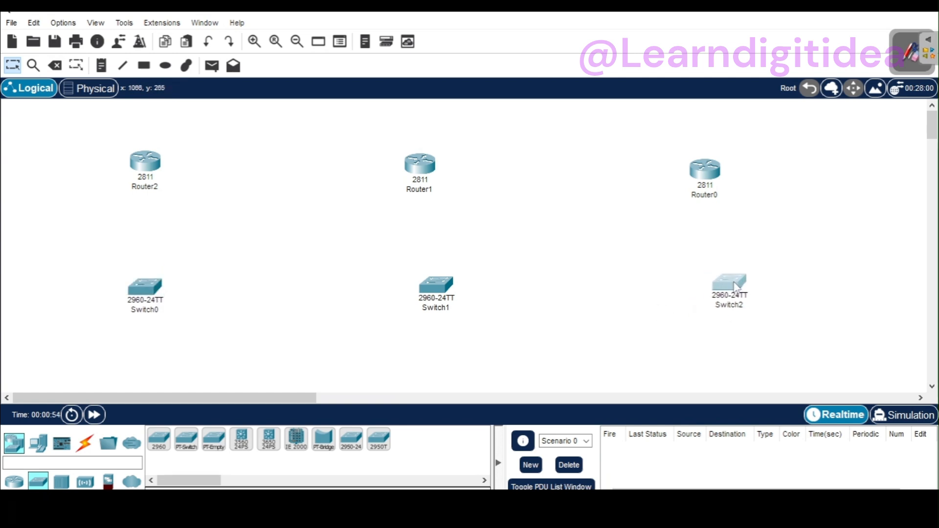
Step: Place four PCs in the workspace, two below Switch0 and two below Switch1
{"action": "left_click", "coordinate": [38, 443]}
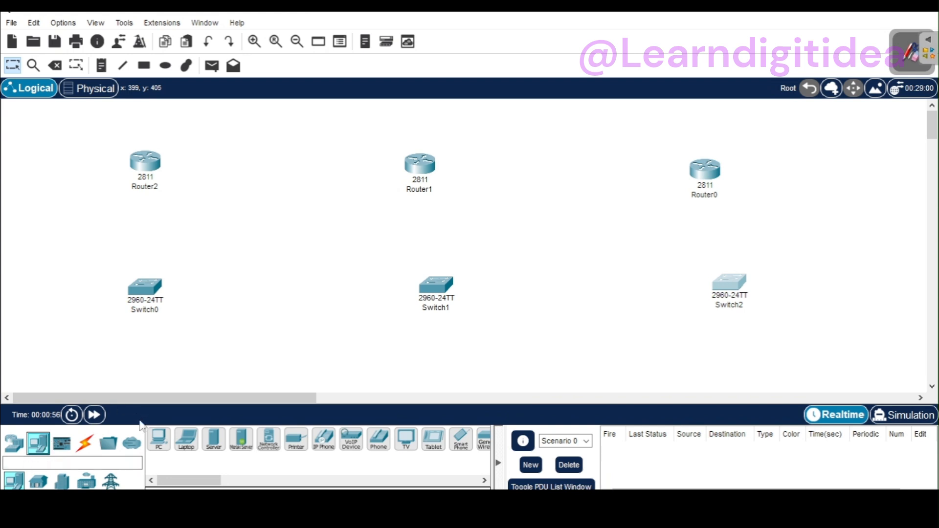
{"action": "left_click", "coordinate": [160, 443]}
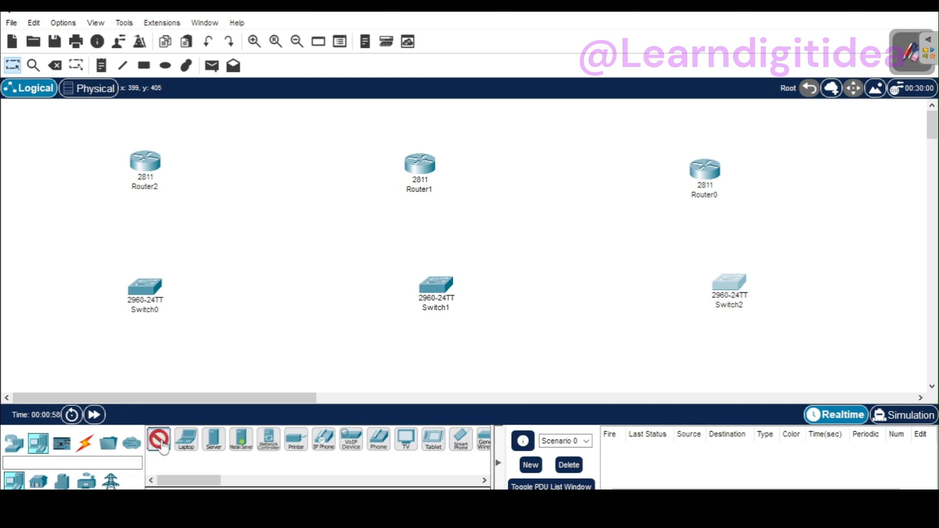
{"action": "left_click", "coordinate": [83, 363]}
{"action": "left_click", "coordinate": [158, 439]}
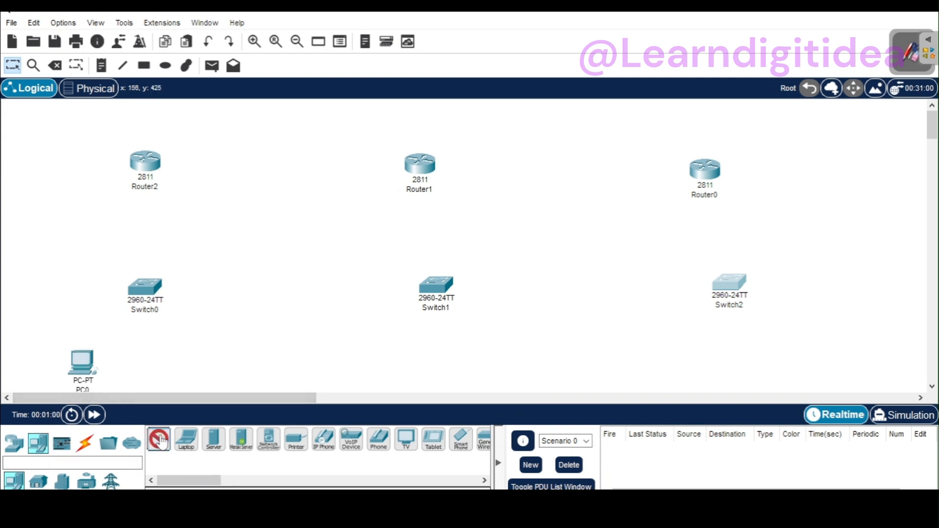
{"action": "left_click", "coordinate": [159, 371]}
{"action": "left_click", "coordinate": [166, 440]}
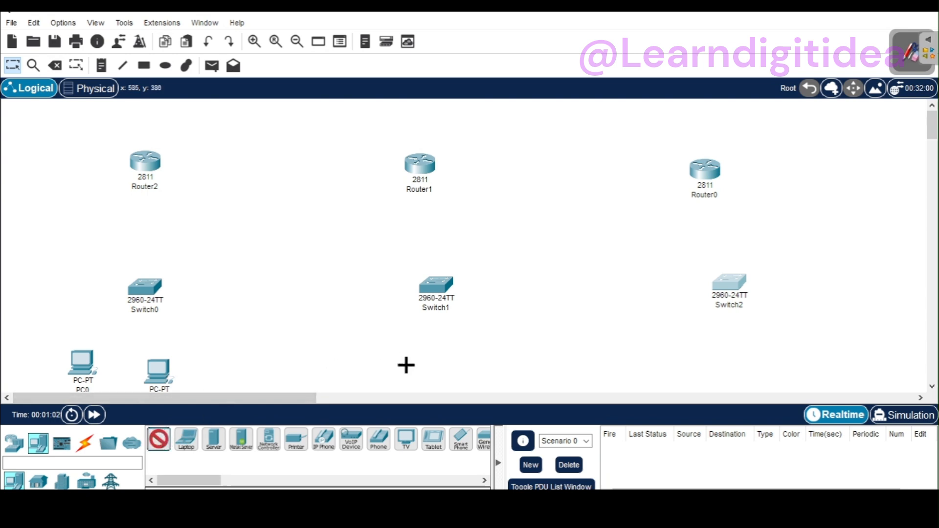
{"action": "left_click", "coordinate": [384, 372]}
{"action": "left_click", "coordinate": [159, 439]}
{"action": "left_click", "coordinate": [441, 362]}
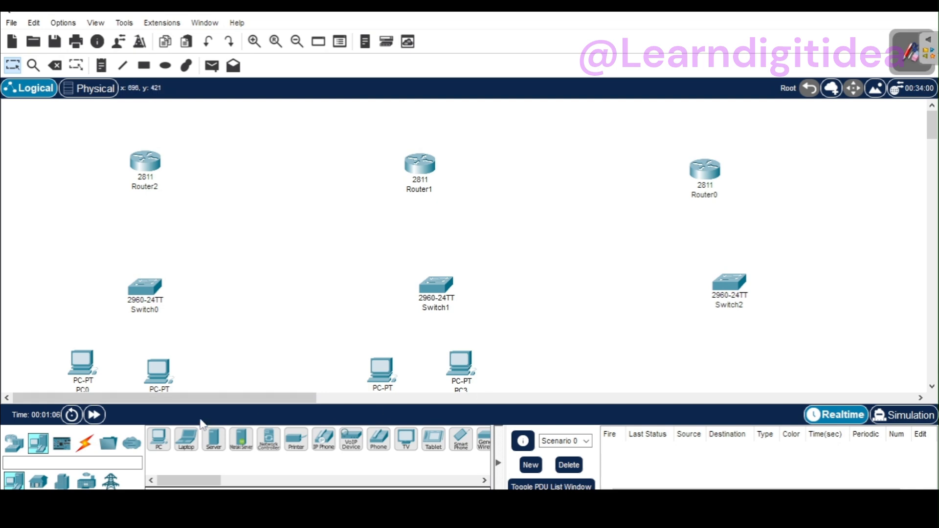
Step: Place one PC and one laptop side by side below Switch2
{"action": "left_click", "coordinate": [159, 439]}
{"action": "left_click", "coordinate": [670, 360]}
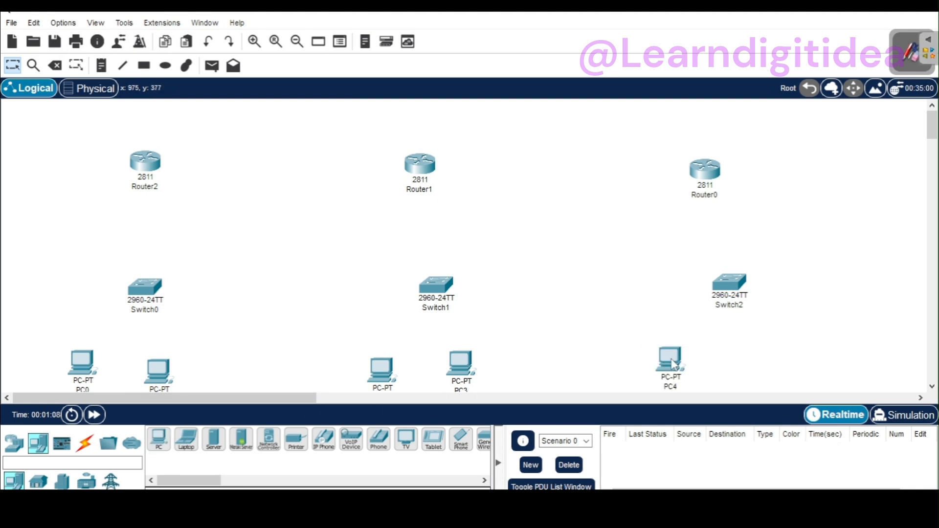
{"action": "left_click", "coordinate": [186, 439]}
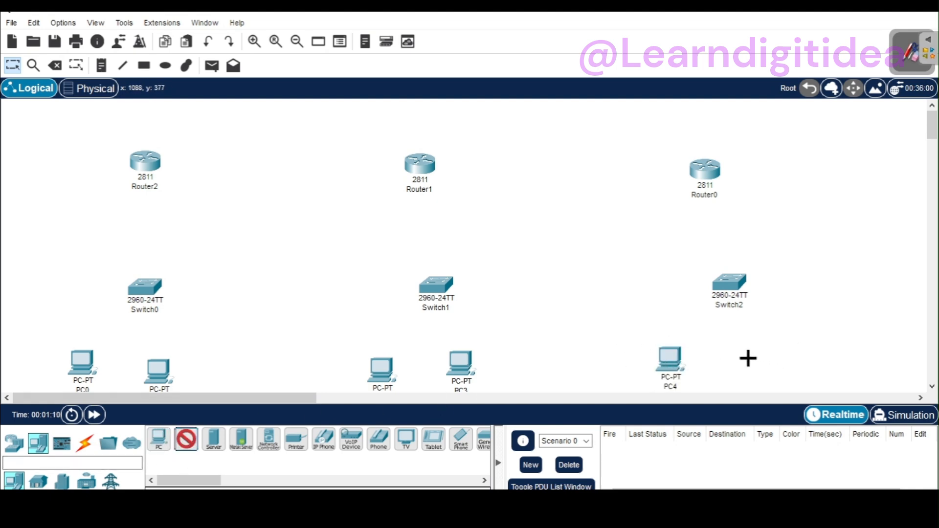
{"action": "left_click", "coordinate": [749, 360]}
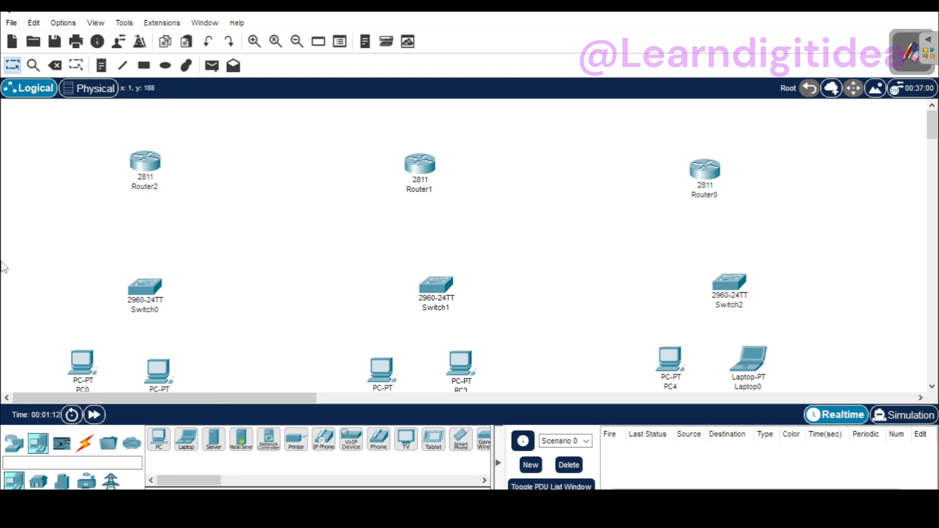
Step: Connect the two PCs below Switch0 to that switch with automatically chosen cables
{"action": "left_click", "coordinate": [88, 445]}
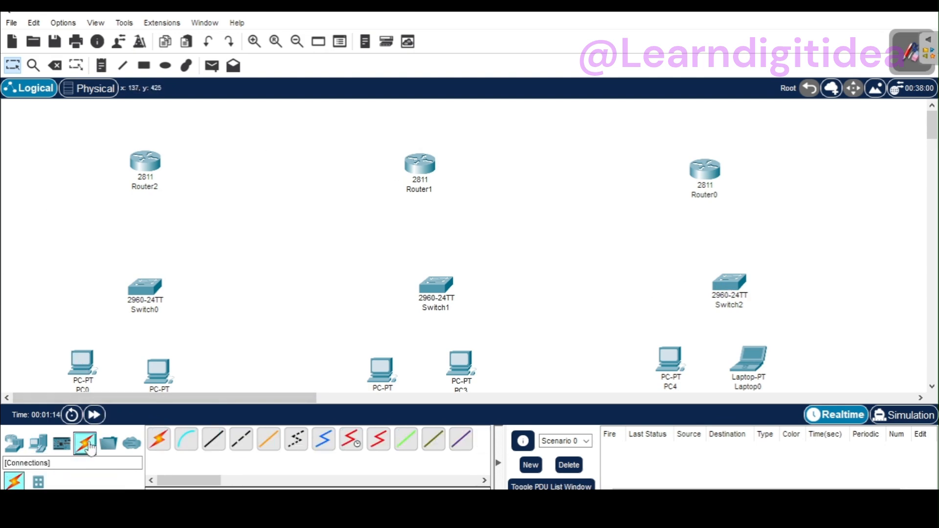
{"action": "left_click", "coordinate": [158, 439]}
{"action": "left_click", "coordinate": [83, 362]}
{"action": "left_click", "coordinate": [142, 291]}
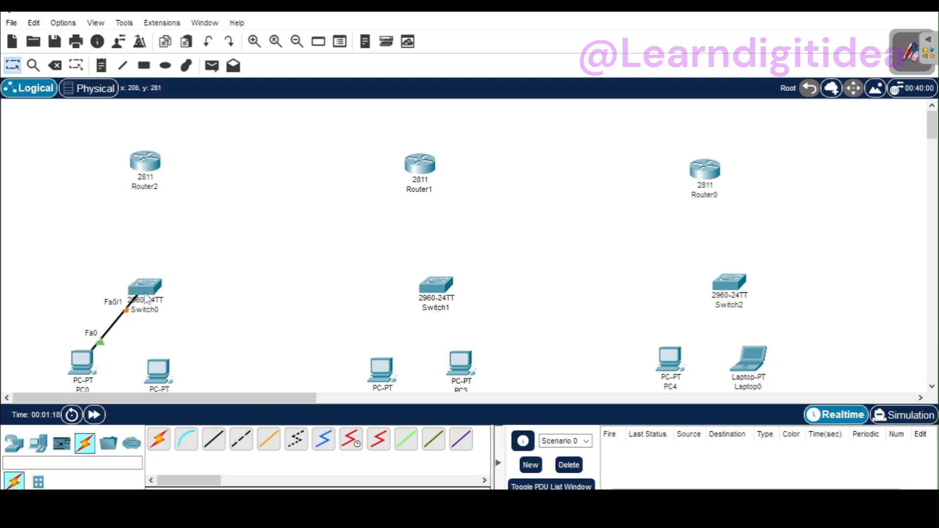
{"action": "left_click", "coordinate": [158, 439]}
{"action": "left_click", "coordinate": [158, 371]}
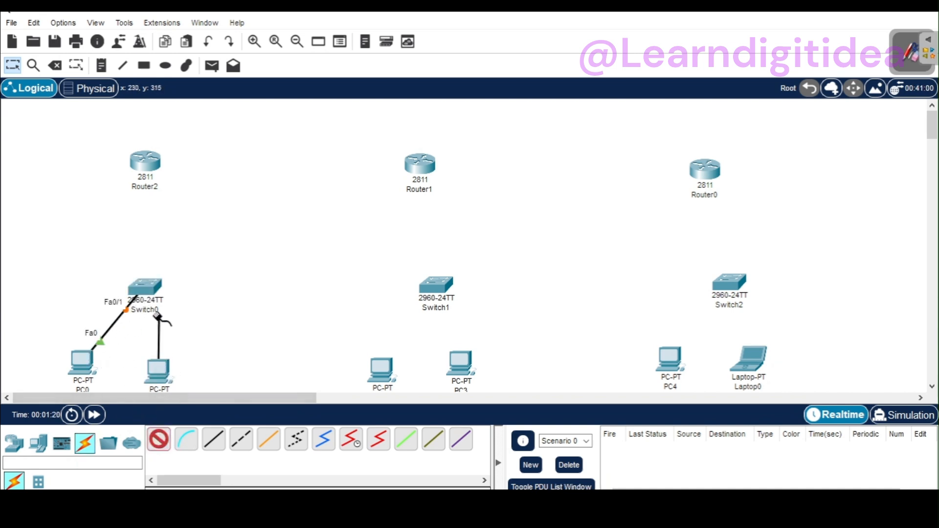
{"action": "left_click", "coordinate": [147, 289]}
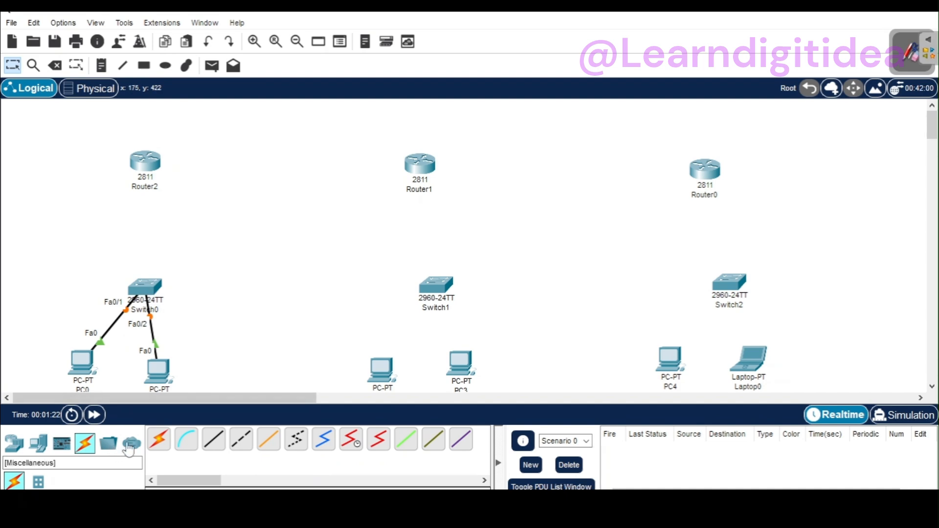
Step: Connect Switch0 to Router2 with an automatically chosen cable
{"action": "left_click", "coordinate": [158, 439]}
{"action": "left_click", "coordinate": [150, 286]}
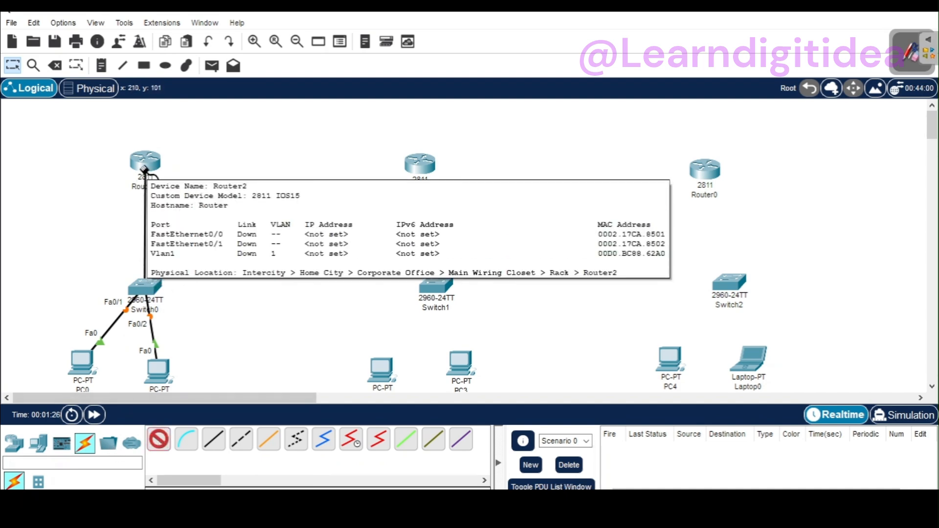
{"action": "left_click", "coordinate": [146, 171]}
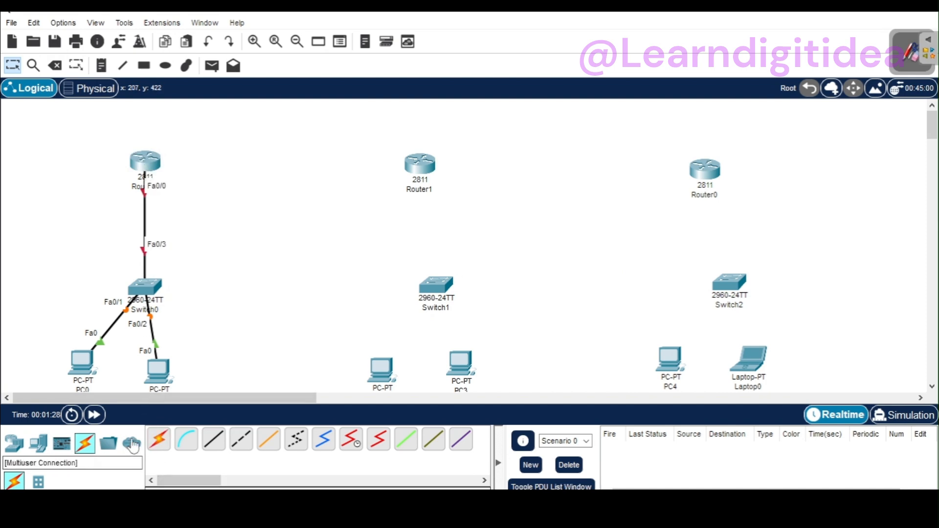
Step: Connect the two PCs below Switch1 to that switch with automatically chosen cables
{"action": "left_click", "coordinate": [158, 439]}
{"action": "left_click", "coordinate": [380, 370]}
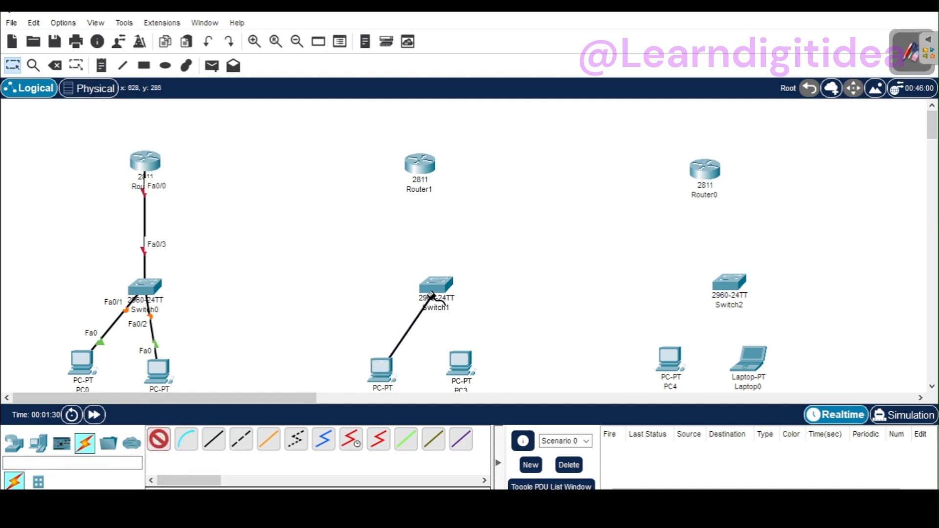
{"action": "left_click", "coordinate": [431, 288]}
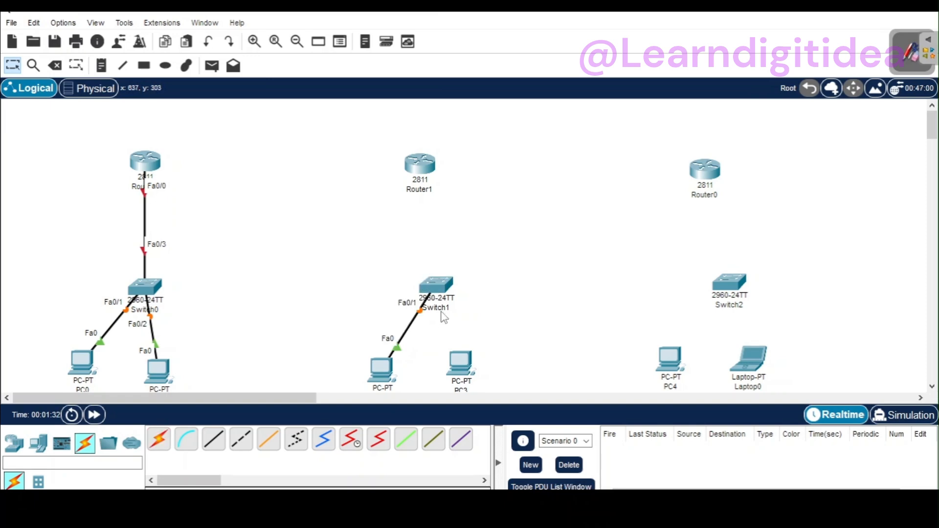
{"action": "left_click", "coordinate": [160, 439]}
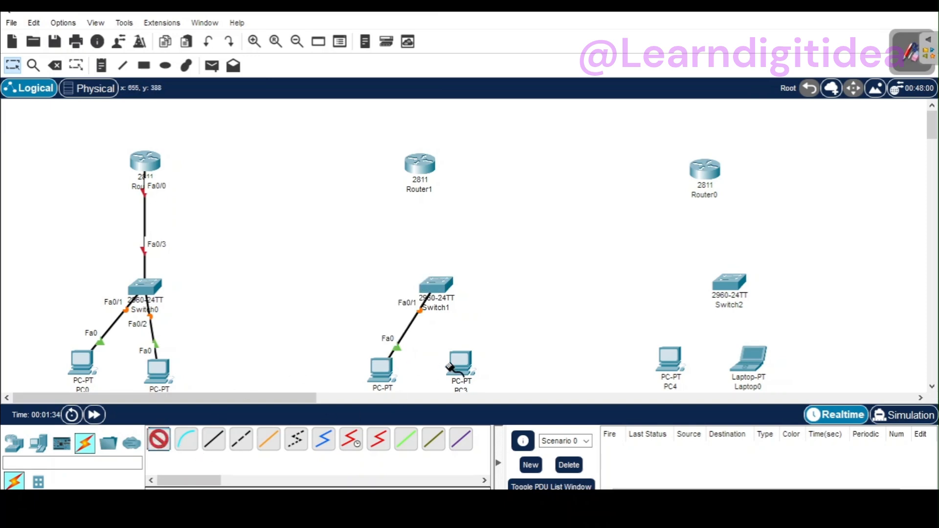
{"action": "left_click", "coordinate": [455, 363]}
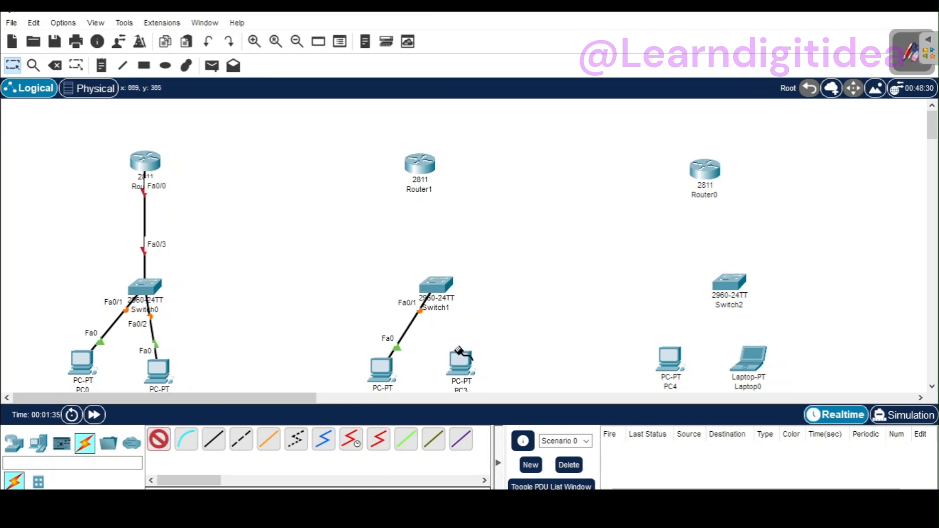
{"action": "left_click", "coordinate": [441, 292]}
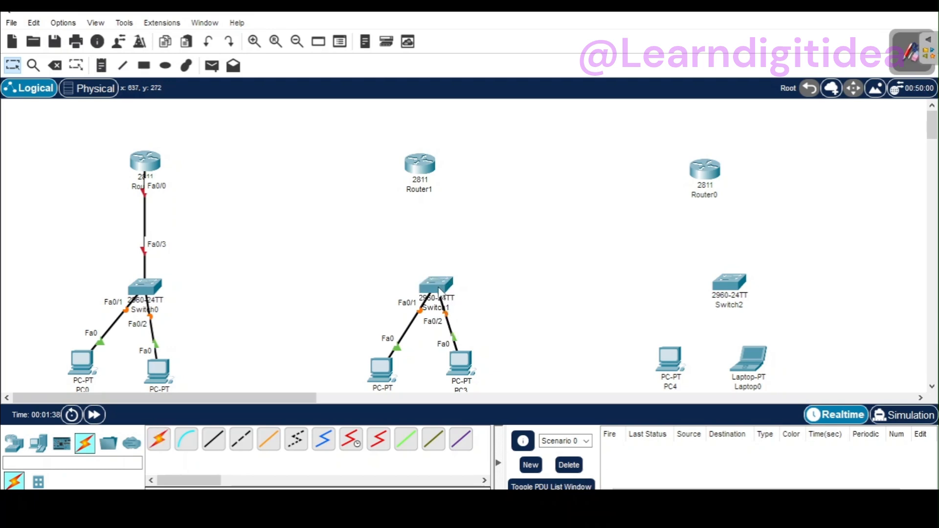
Step: Connect PC4 and Laptop0 to Switch2 with automatically chosen cables
{"action": "left_click", "coordinate": [155, 443]}
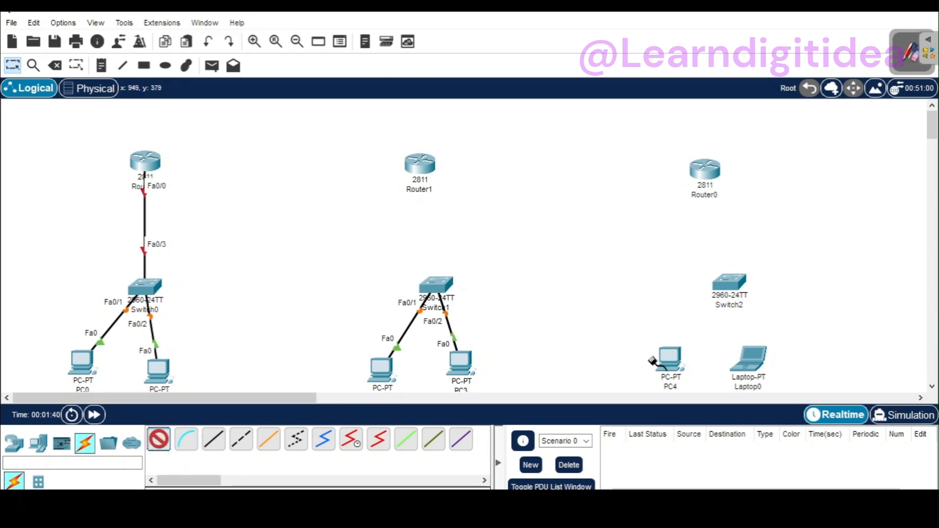
{"action": "left_click", "coordinate": [666, 359]}
{"action": "left_click", "coordinate": [726, 300]}
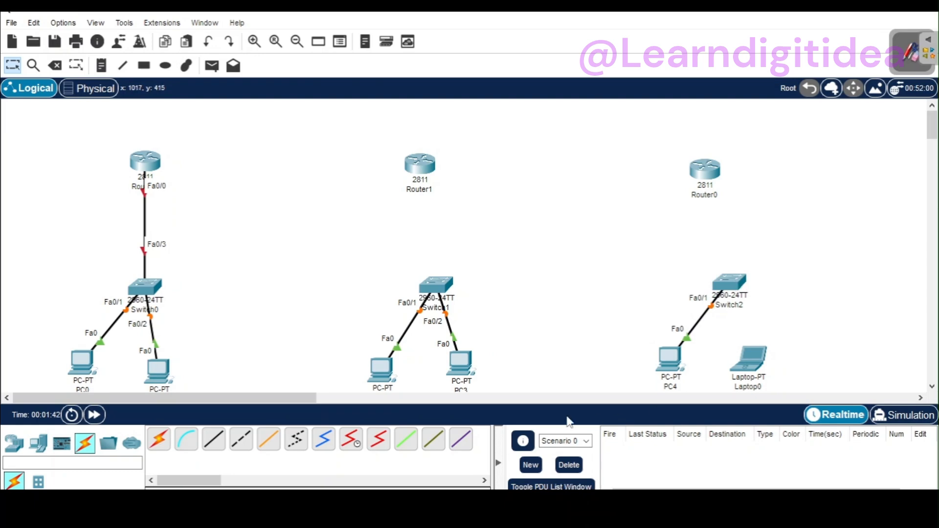
{"action": "left_click", "coordinate": [163, 442]}
{"action": "left_click", "coordinate": [750, 359]}
{"action": "left_click", "coordinate": [731, 289]}
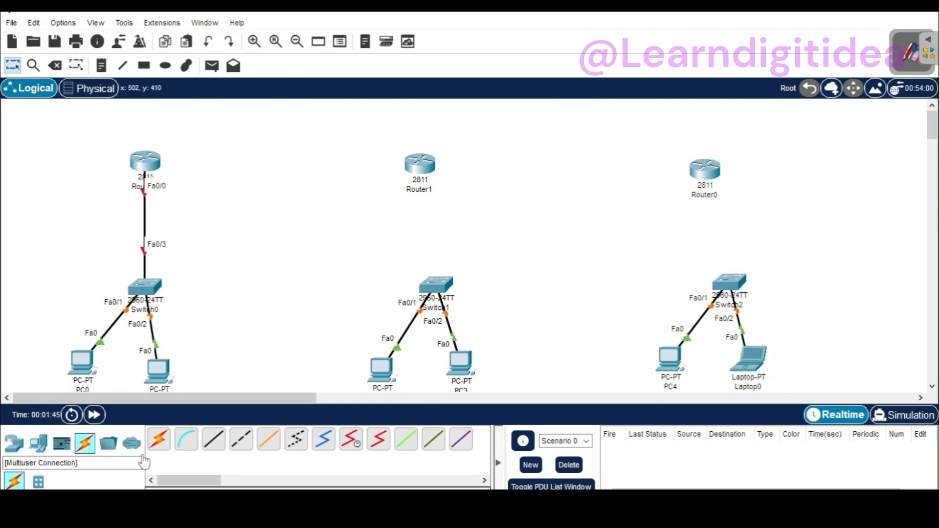
Step: Connect Switch1 to Router1 and Switch2 to Router0 with automatically chosen cables
{"action": "left_click", "coordinate": [163, 442]}
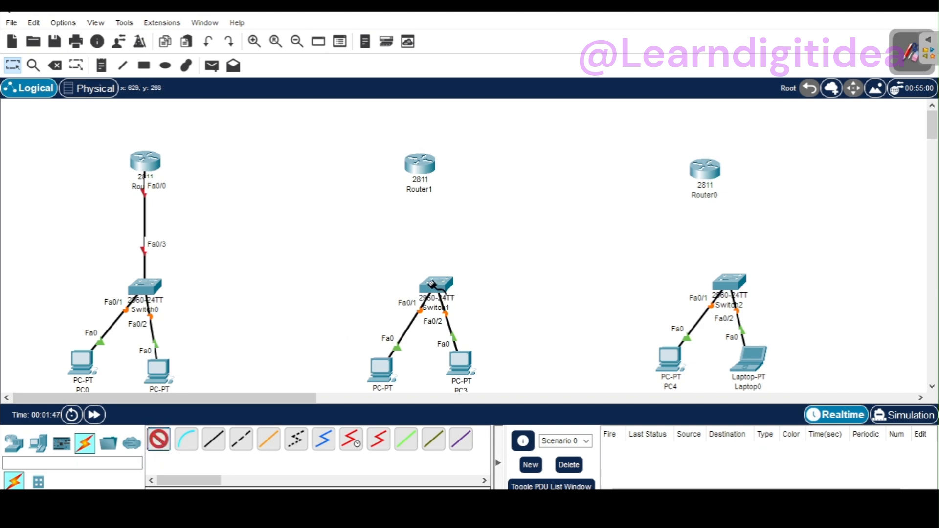
{"action": "left_click", "coordinate": [432, 284]}
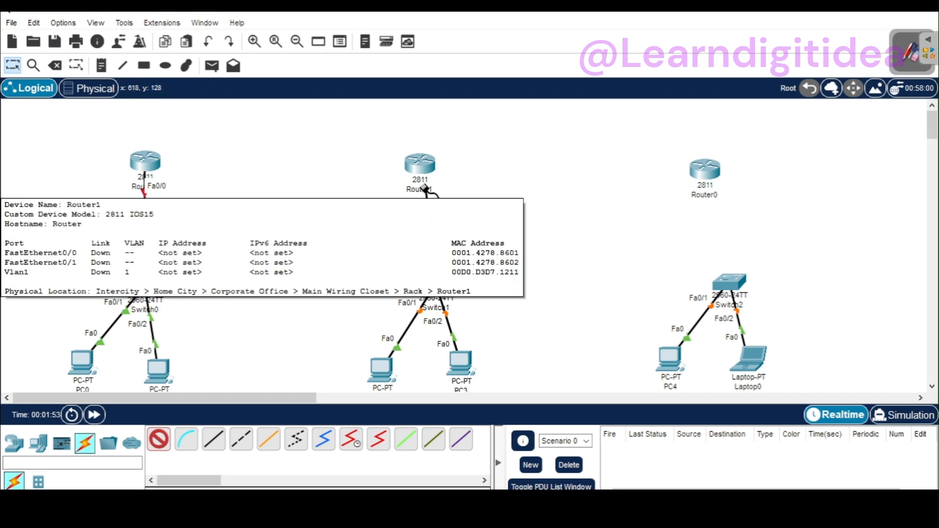
{"action": "left_click", "coordinate": [424, 174]}
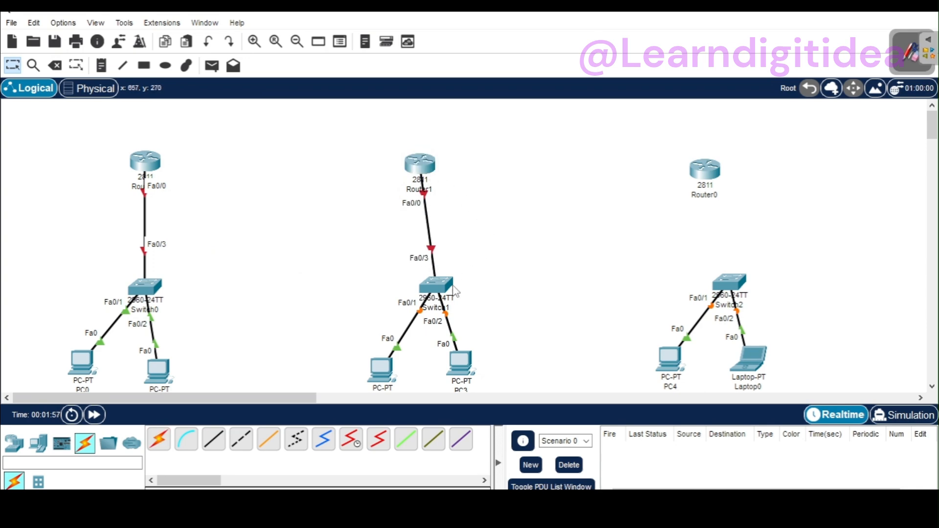
{"action": "left_click", "coordinate": [159, 439]}
{"action": "left_click", "coordinate": [727, 283]}
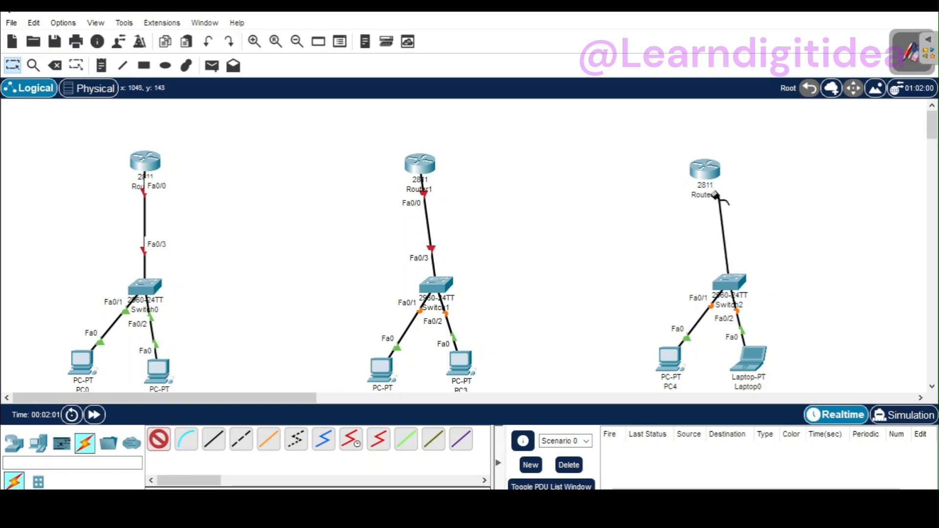
{"action": "left_click", "coordinate": [707, 171]}
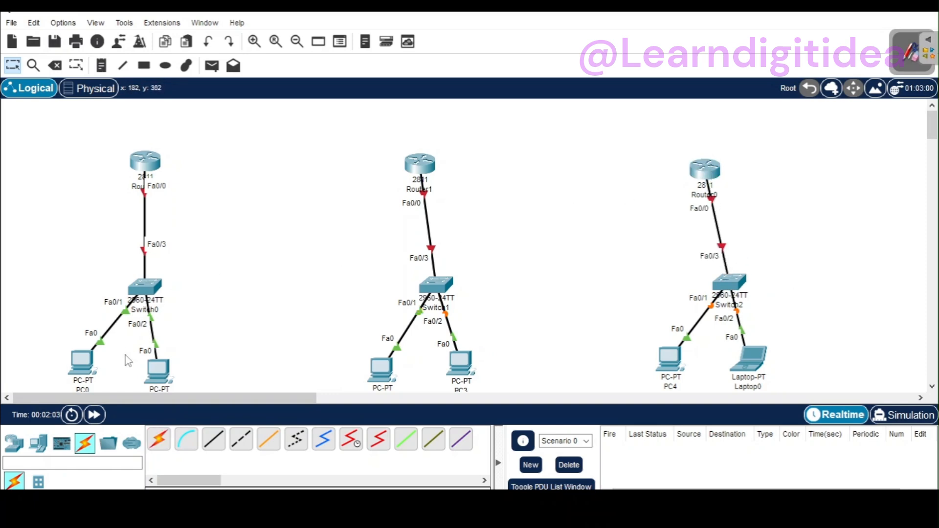
Step: Connect Router2 to Router1 with an automatically chosen cable
{"action": "left_click", "coordinate": [159, 439]}
{"action": "left_click", "coordinate": [148, 161]}
{"action": "left_click", "coordinate": [416, 169]}
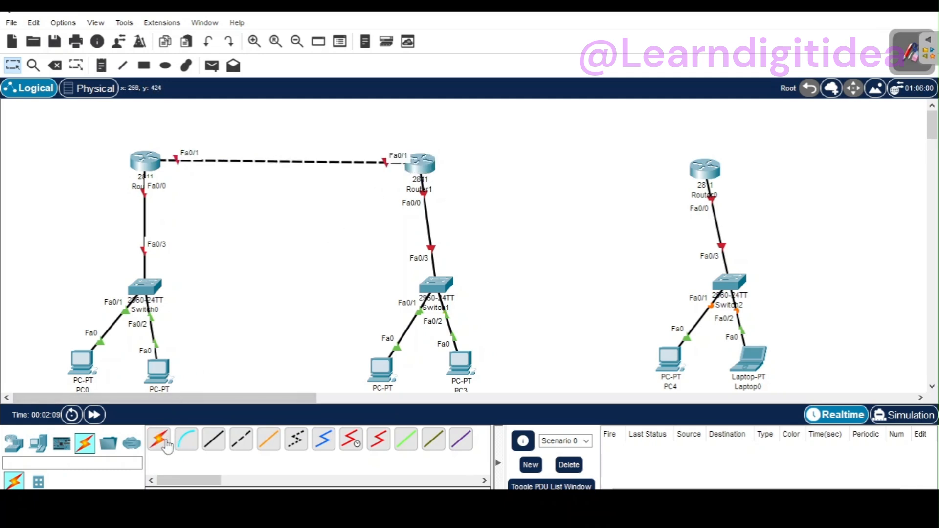
Step: Try to connect Router1 to Router0 with an automatically chosen cable
{"action": "left_click", "coordinate": [159, 439]}
{"action": "left_click", "coordinate": [420, 163]}
{"action": "left_click", "coordinate": [703, 168]}
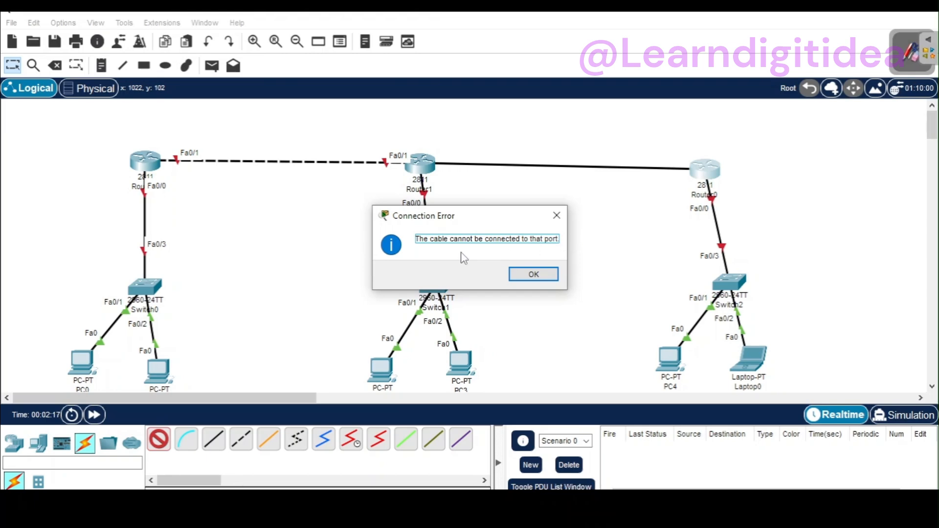
{"action": "left_click", "coordinate": [548, 276]}
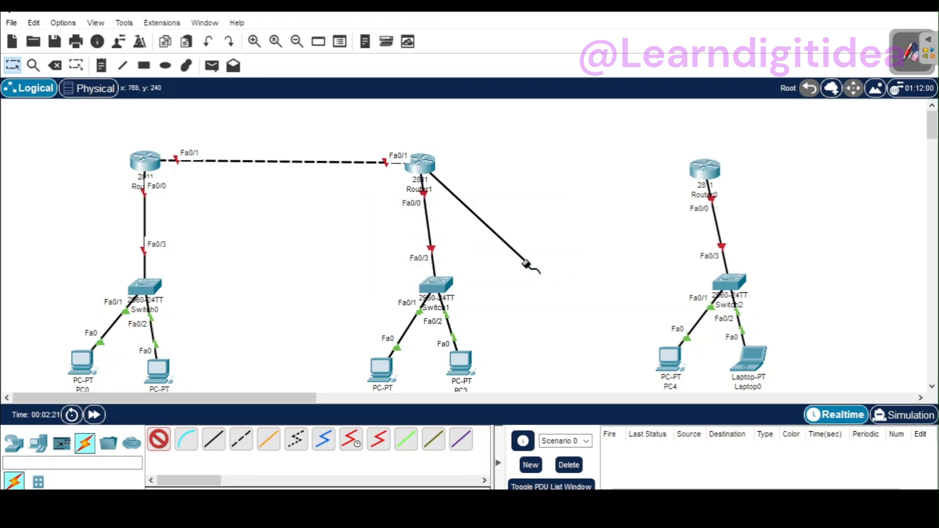
{"action": "mouse_move", "coordinate": [428, 167]}
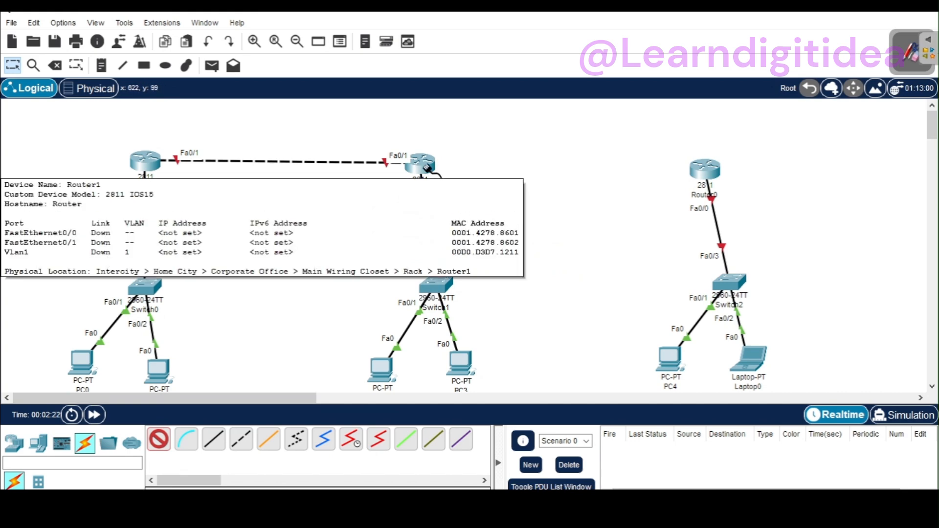
{"action": "key", "text": "Escape"}
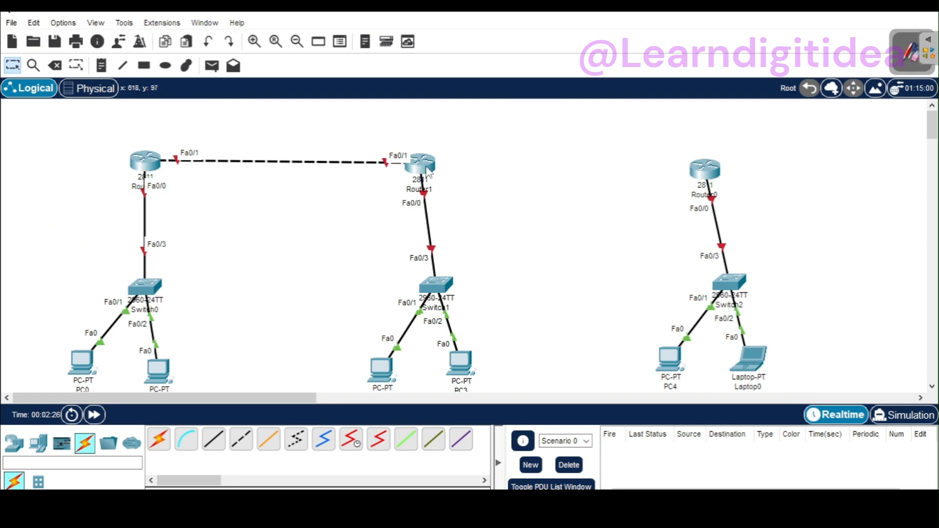
Step: Examine which interfaces Router1 offers in its configuration, moving its window down to uncover the topology
{"action": "left_click", "coordinate": [425, 167]}
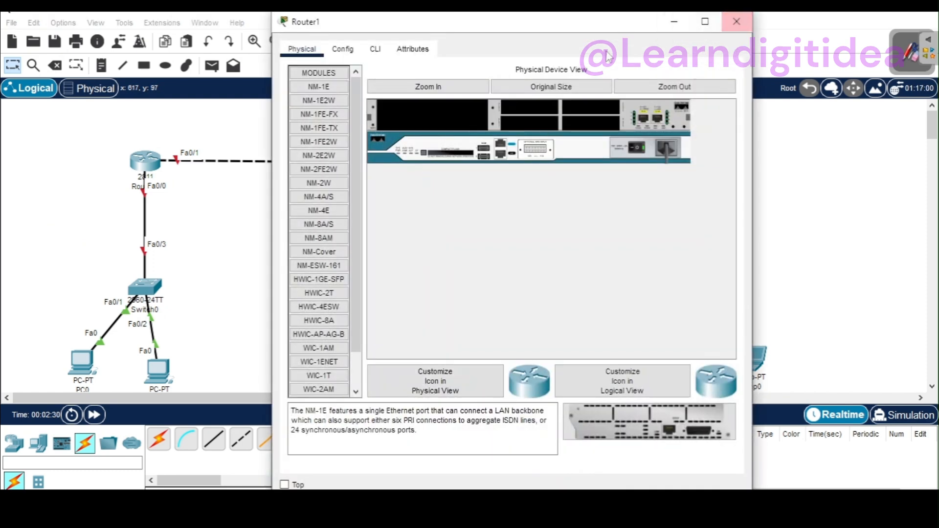
{"action": "left_click", "coordinate": [343, 49]}
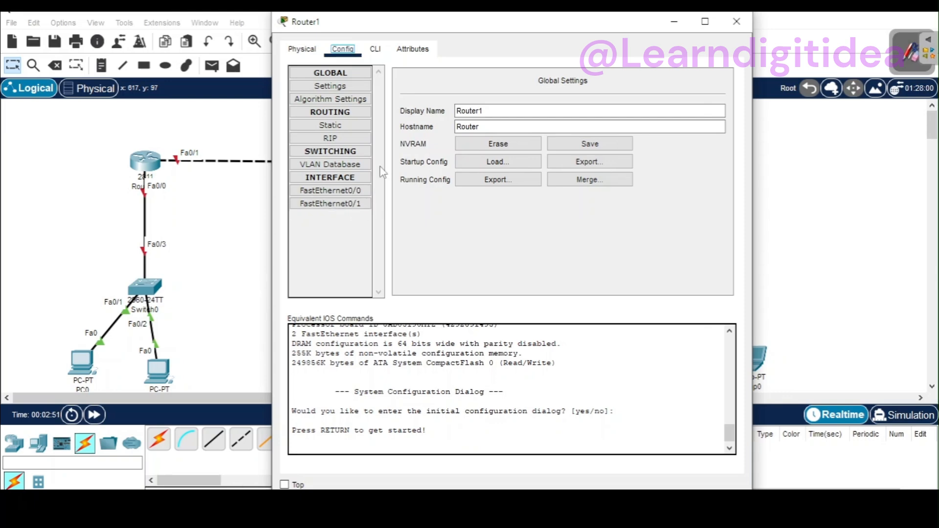
{"action": "left_click_drag", "start_coordinate": [517, 27], "coordinate": [541, 308]}
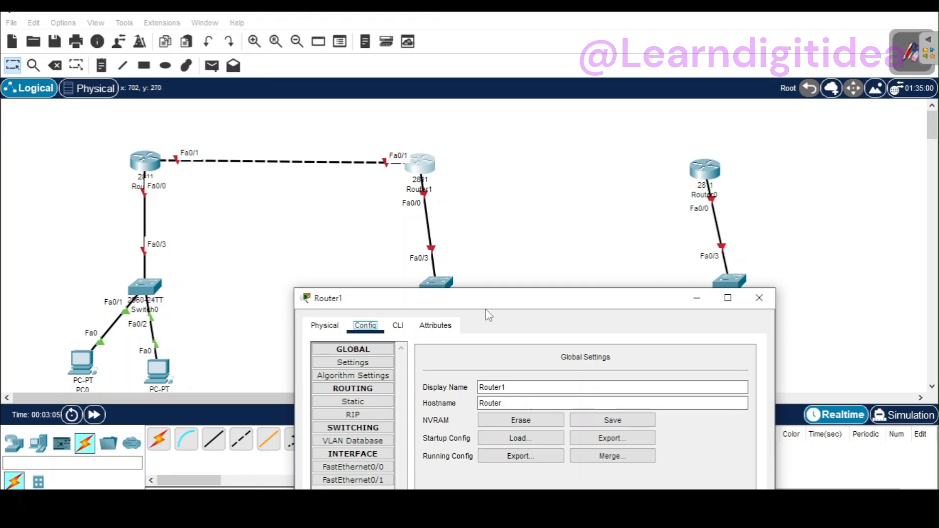
Step: Try to insert the NM-4E module into Router1's large slot, and switch the router's power off
{"action": "left_click_drag", "start_coordinate": [488, 300], "coordinate": [456, 124]}
{"action": "left_click", "coordinate": [327, 209]}
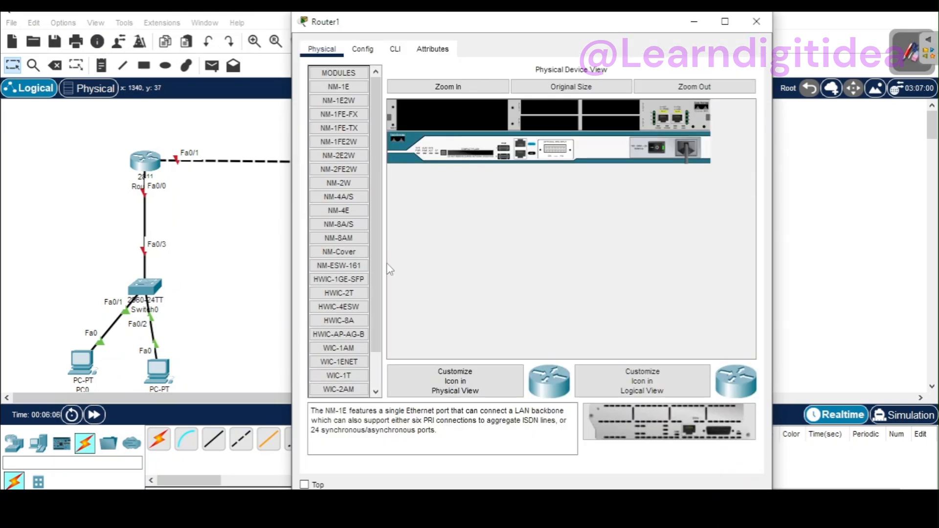
{"action": "left_click", "coordinate": [352, 214]}
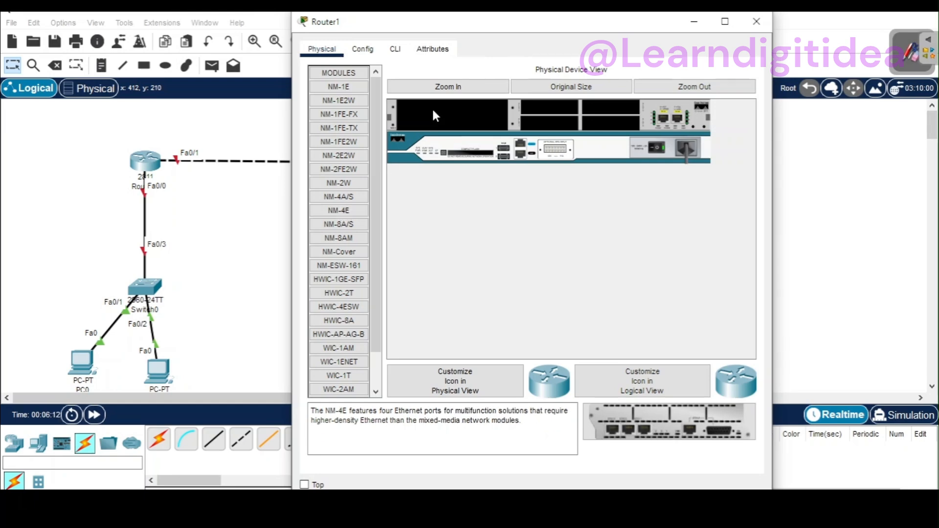
{"action": "left_click_drag", "start_coordinate": [622, 431], "coordinate": [448, 115]}
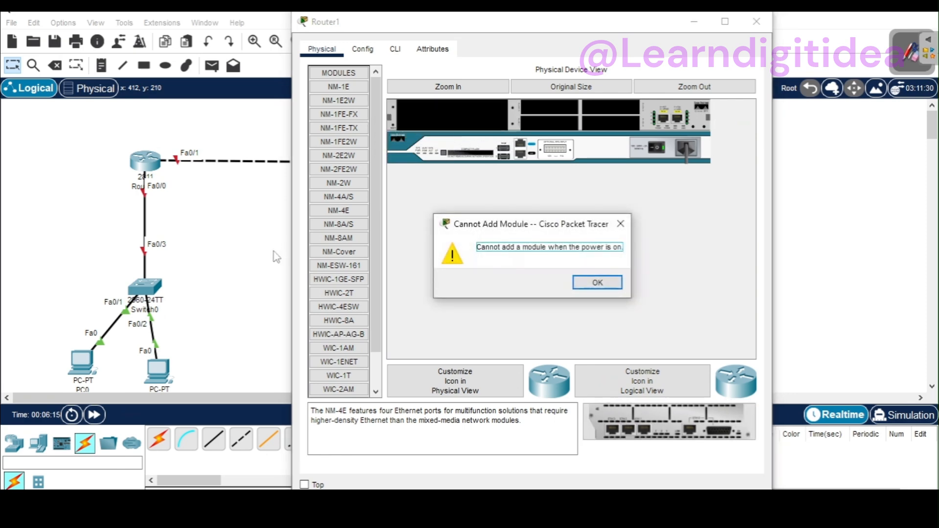
{"action": "left_click", "coordinate": [588, 286]}
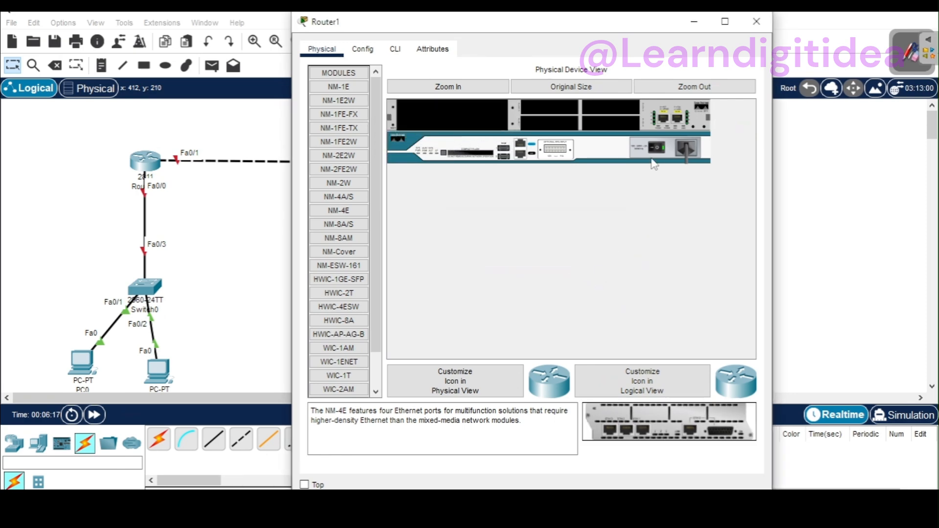
{"action": "left_click", "coordinate": [661, 145]}
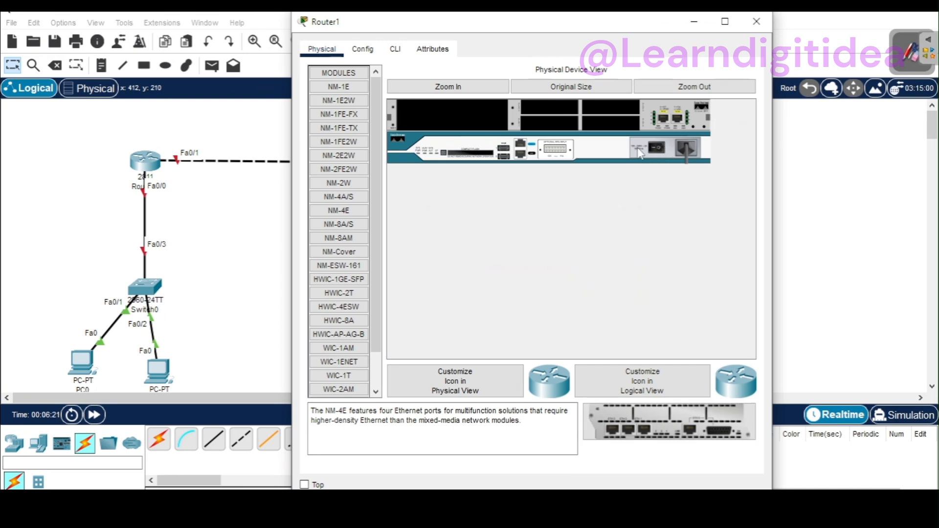
Step: Try to insert the NM-4E module into Router1's small expansion slots in the enlarged physical view
{"action": "left_click", "coordinate": [429, 89]}
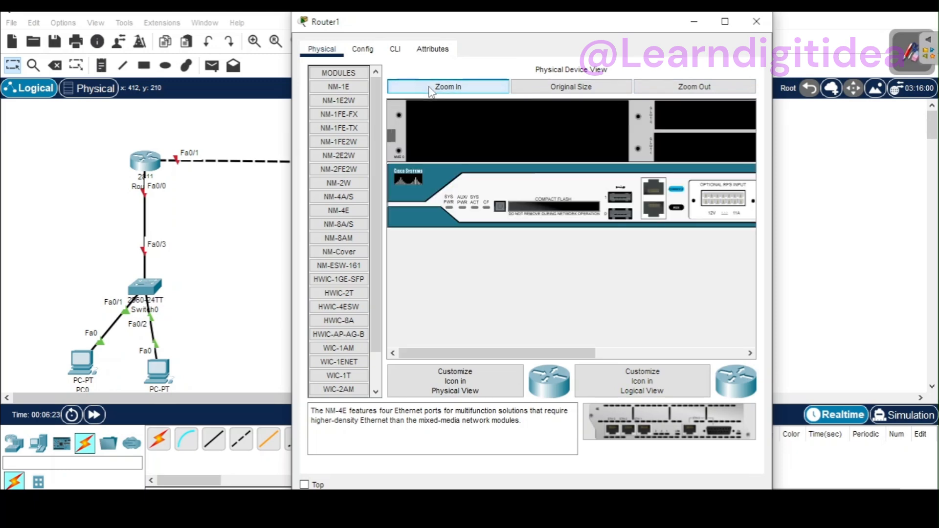
{"action": "left_click_drag", "start_coordinate": [582, 353], "coordinate": [711, 349]}
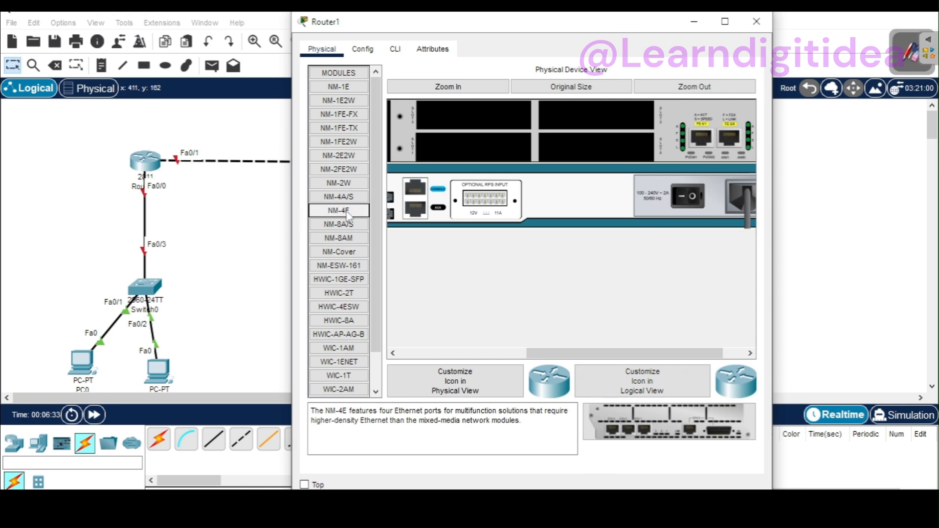
{"action": "left_click_drag", "start_coordinate": [670, 442], "coordinate": [479, 148]}
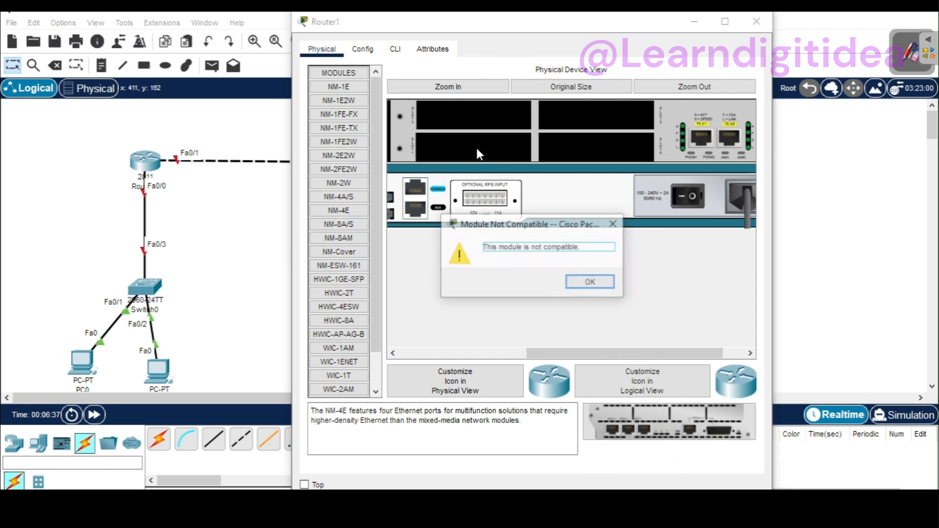
{"action": "left_click", "coordinate": [589, 284]}
{"action": "left_click_drag", "start_coordinate": [670, 424], "coordinate": [489, 123]}
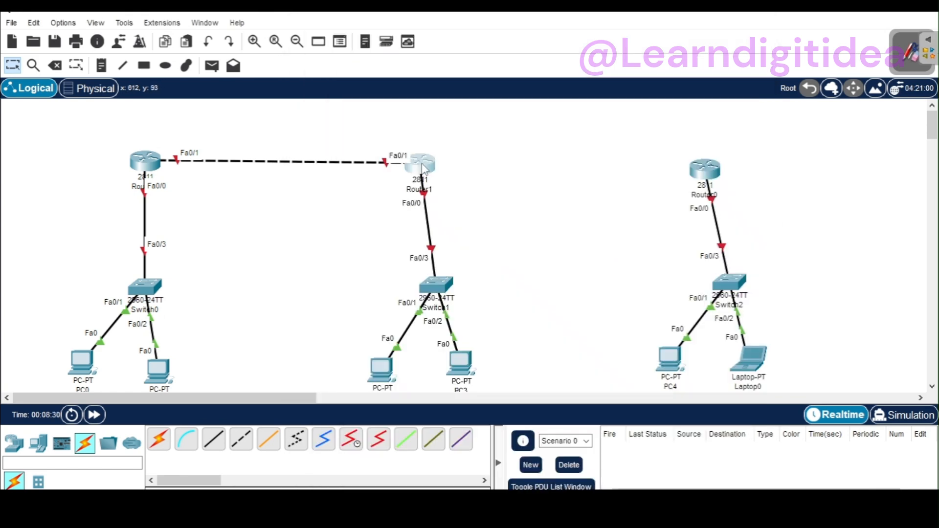
Step: Insert the NM-4E module into the large empty slot of the powered-off Router1
{"action": "mouse_move", "coordinate": [424, 169]}
{"action": "left_click", "coordinate": [423, 167]}
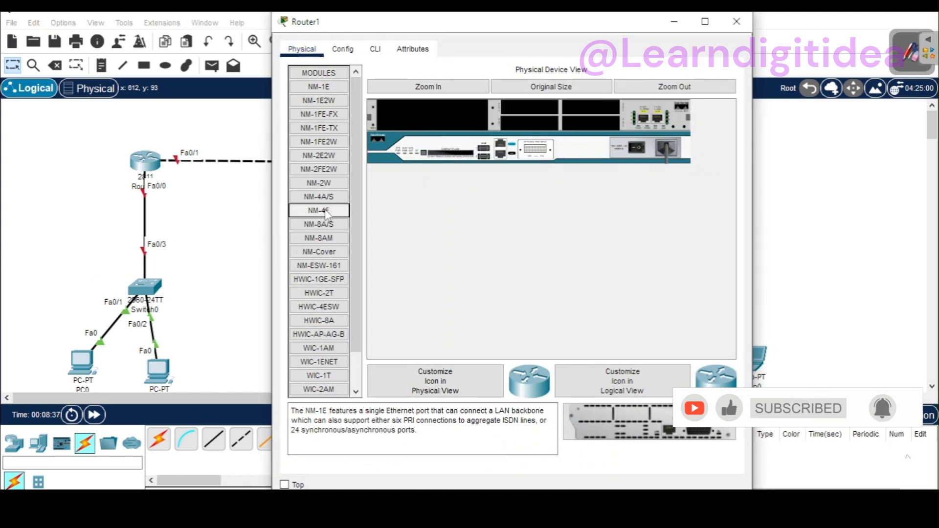
{"action": "left_click", "coordinate": [326, 215]}
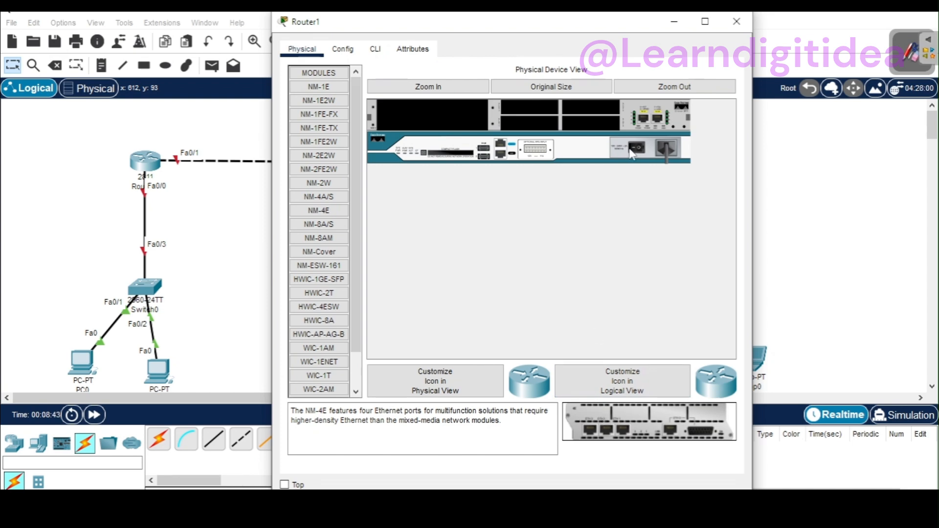
{"action": "left_click_drag", "start_coordinate": [628, 406], "coordinate": [431, 119]}
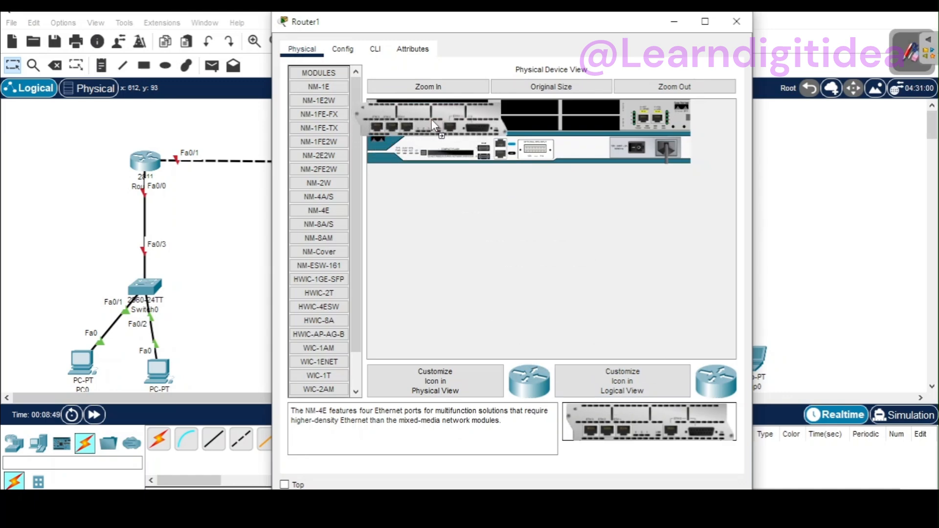
{"action": "left_click_drag", "start_coordinate": [431, 119], "coordinate": [431, 119]}
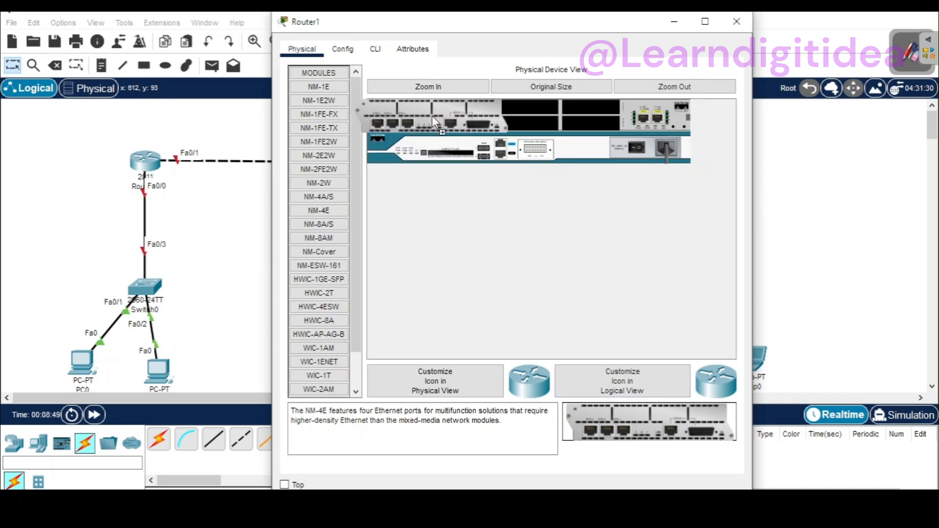
Step: Power Router1 back on, check its interface list in the configuration, and close its window
{"action": "left_click", "coordinate": [344, 53]}
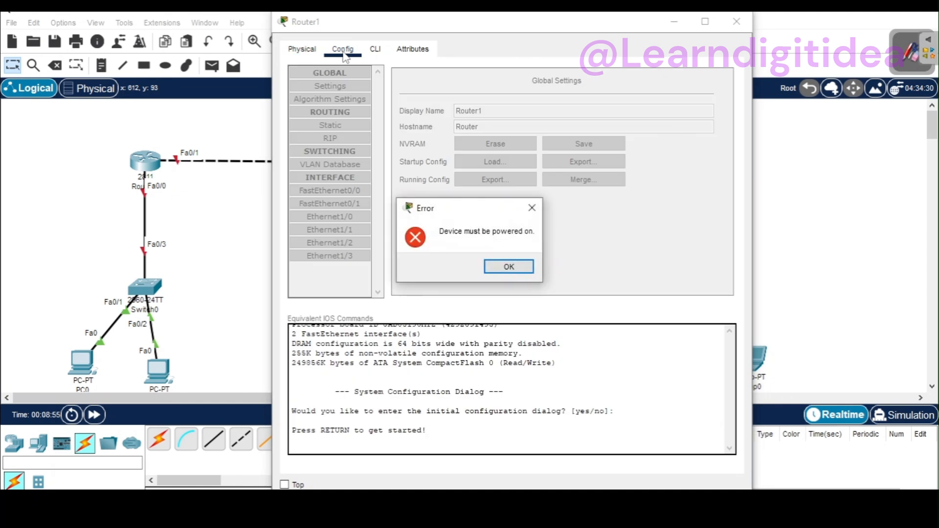
{"action": "left_click", "coordinate": [509, 268]}
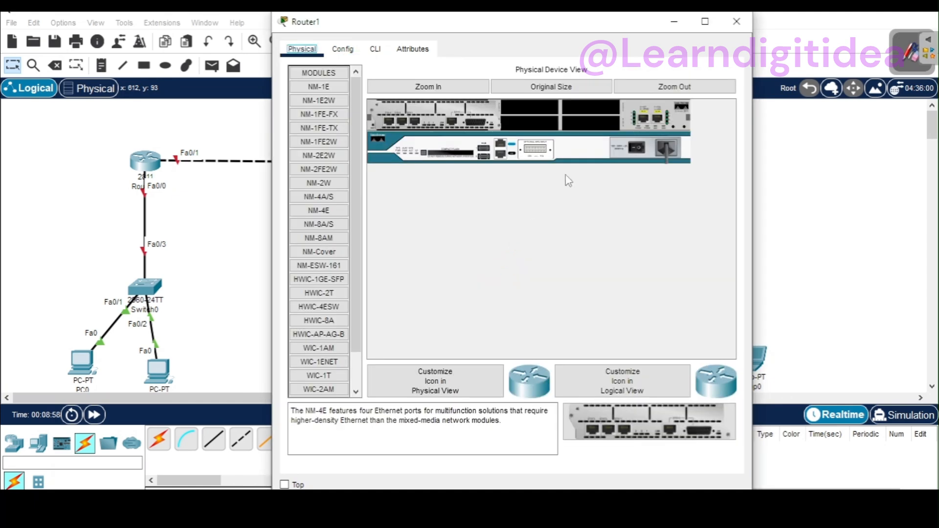
{"action": "left_click", "coordinate": [637, 148]}
{"action": "left_click", "coordinate": [343, 50]}
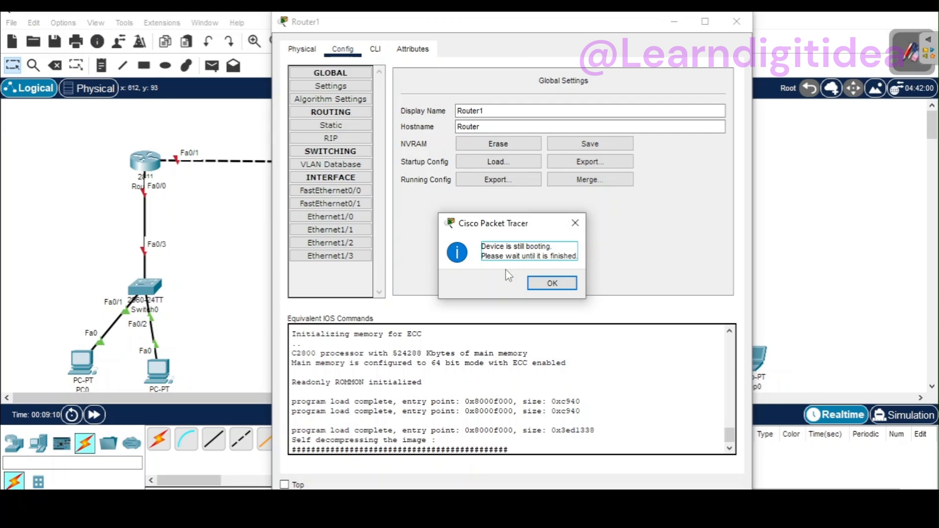
{"action": "left_click", "coordinate": [541, 286]}
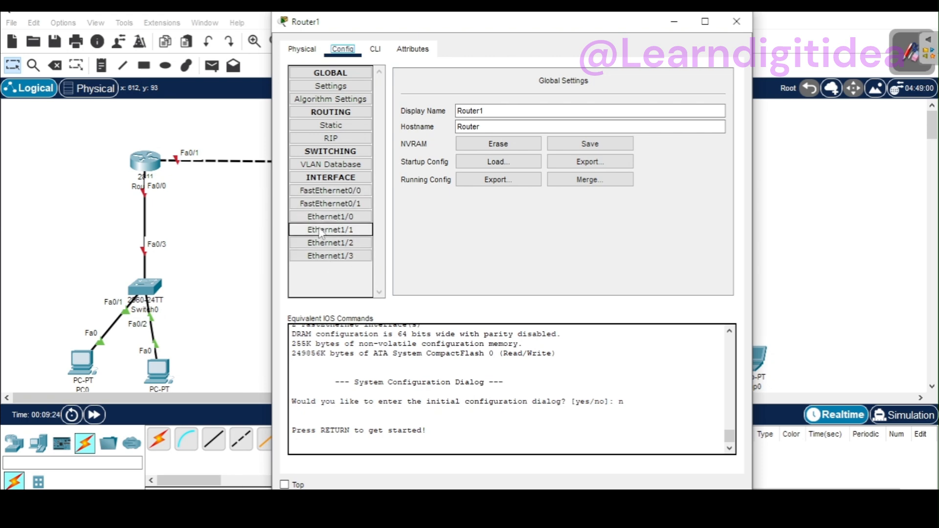
{"action": "left_click", "coordinate": [730, 24]}
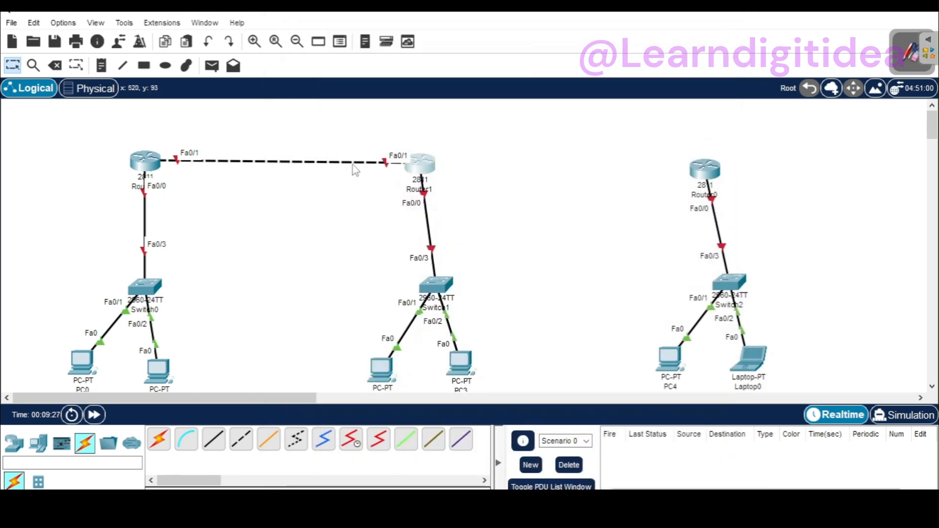
Step: Connect Router1 to Router0 with an automatically chosen cable
{"action": "left_click", "coordinate": [159, 438]}
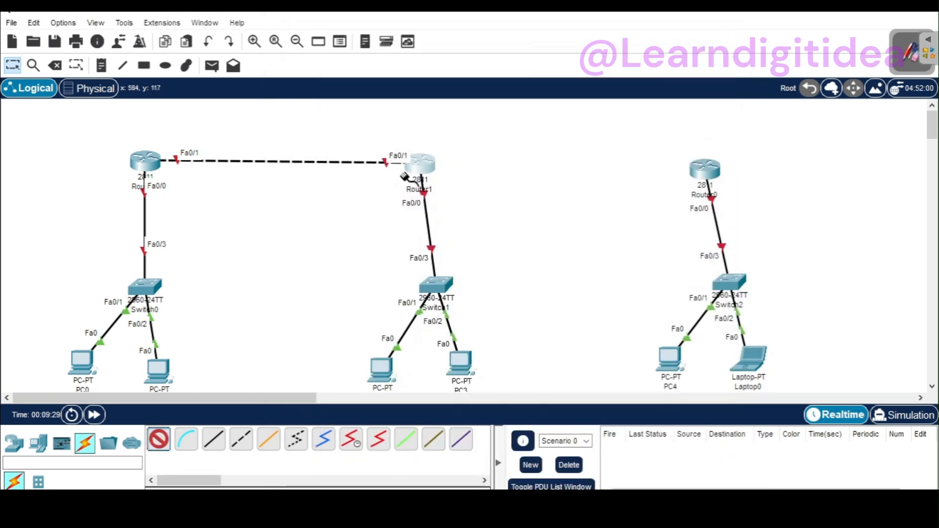
{"action": "left_click", "coordinate": [433, 164]}
{"action": "left_click", "coordinate": [707, 169]}
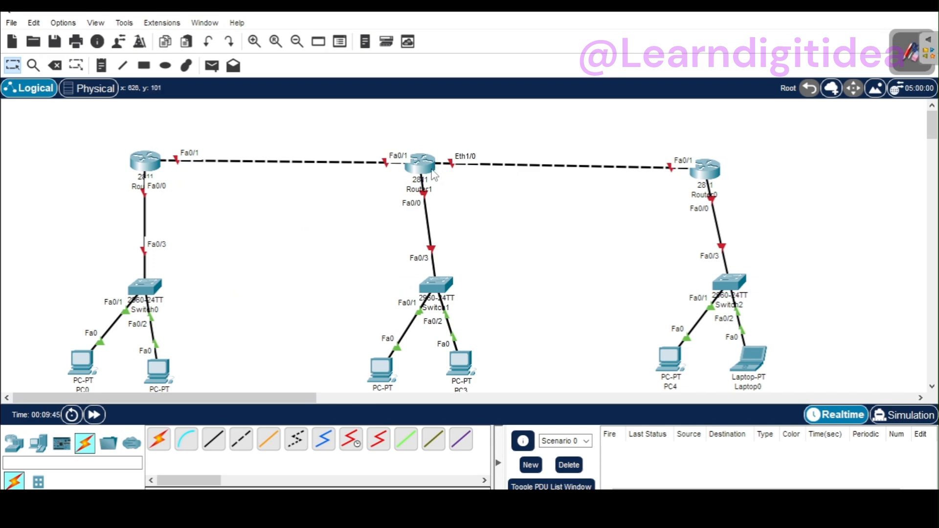
Step: Reposition Router0 and Router1 so that each stands straight above its own switch
{"action": "left_click_drag", "start_coordinate": [704, 168], "coordinate": [770, 157]}
{"action": "left_click_drag", "start_coordinate": [432, 174], "coordinate": [461, 167]}
{"action": "left_click_drag", "start_coordinate": [756, 164], "coordinate": [726, 161]}
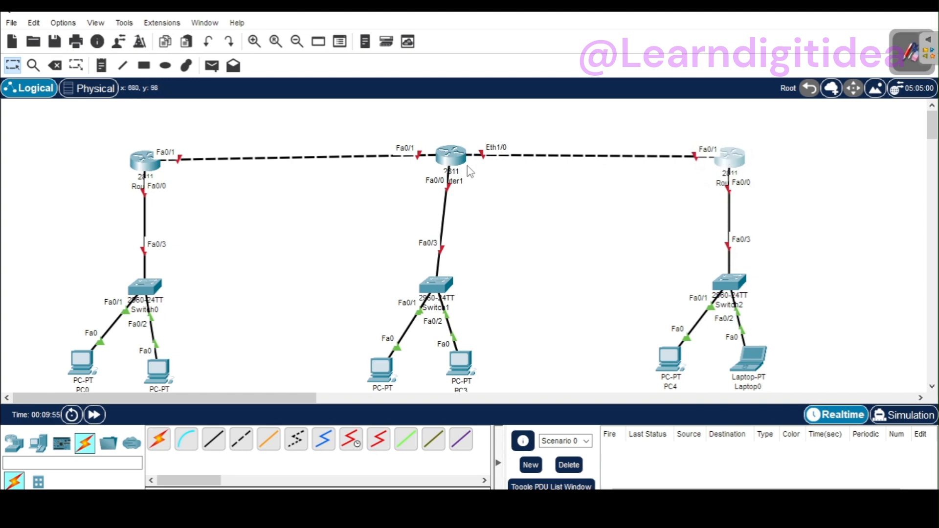
{"action": "left_click_drag", "start_coordinate": [452, 161], "coordinate": [439, 161]}
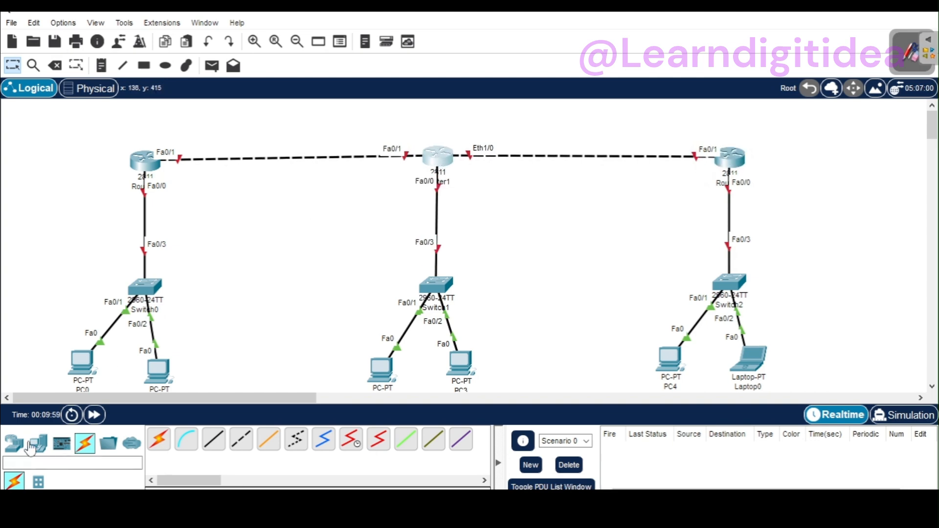
Step: Add a note beside Switch0 reading "192.168.5.0 Network Id A"
{"action": "left_click", "coordinate": [103, 69]}
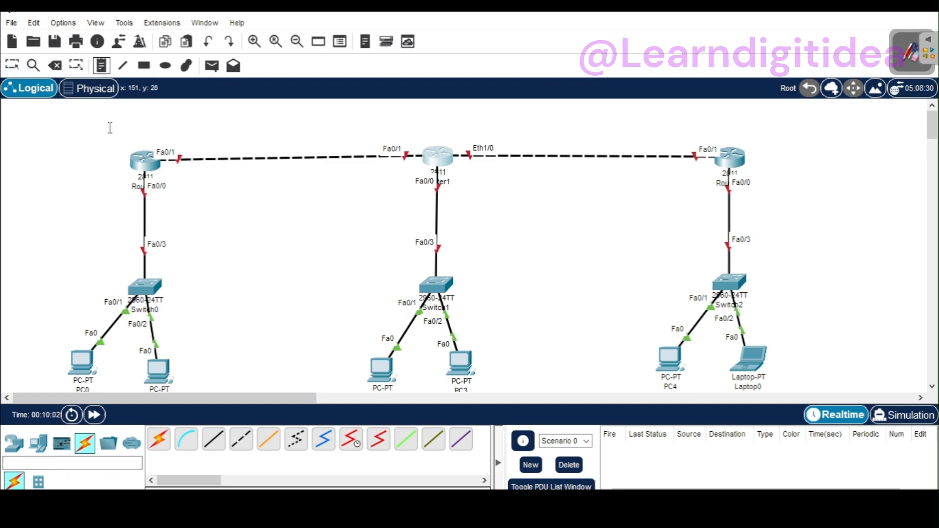
{"action": "left_click", "coordinate": [172, 302]}
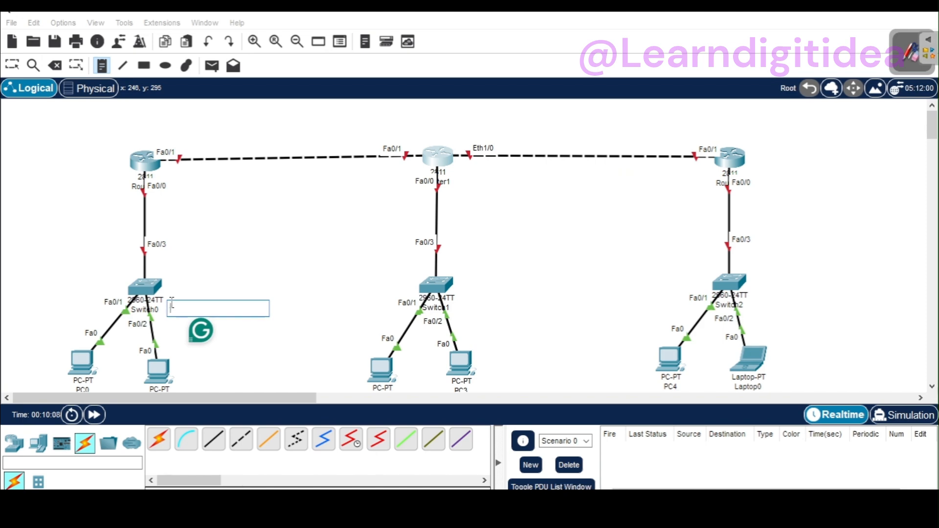
{"action": "type", "text": "192"}
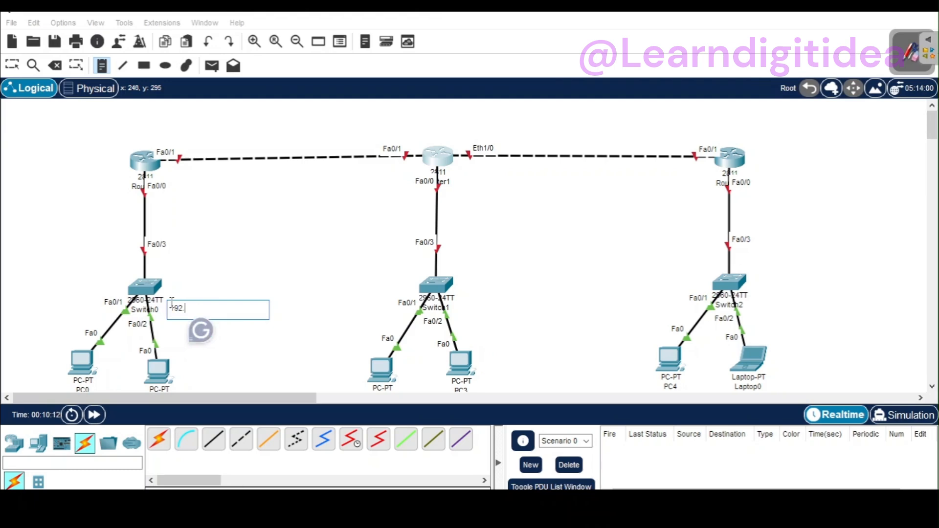
{"action": "type", "text": ".168.5.0"}
{"action": "type", "text": "Network"}
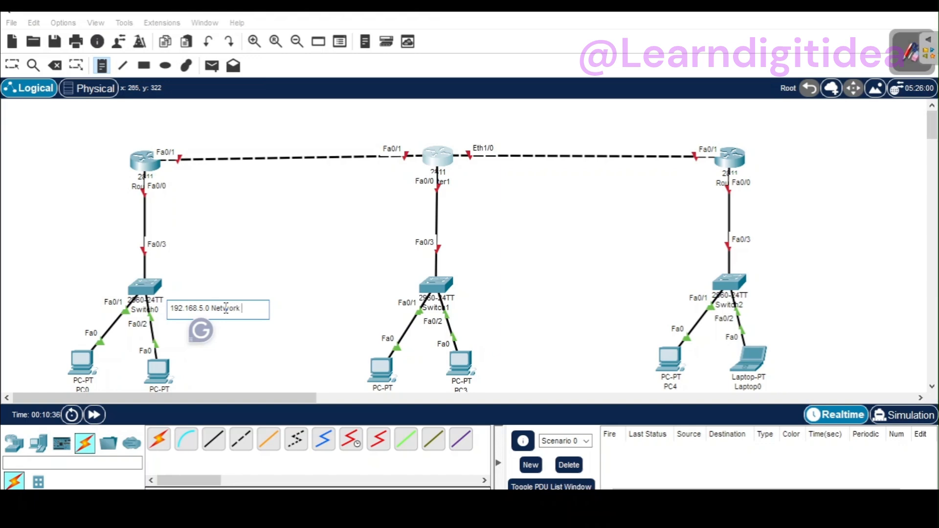
{"action": "type", "text": " Id A"}
{"action": "left_click", "coordinate": [467, 292]}
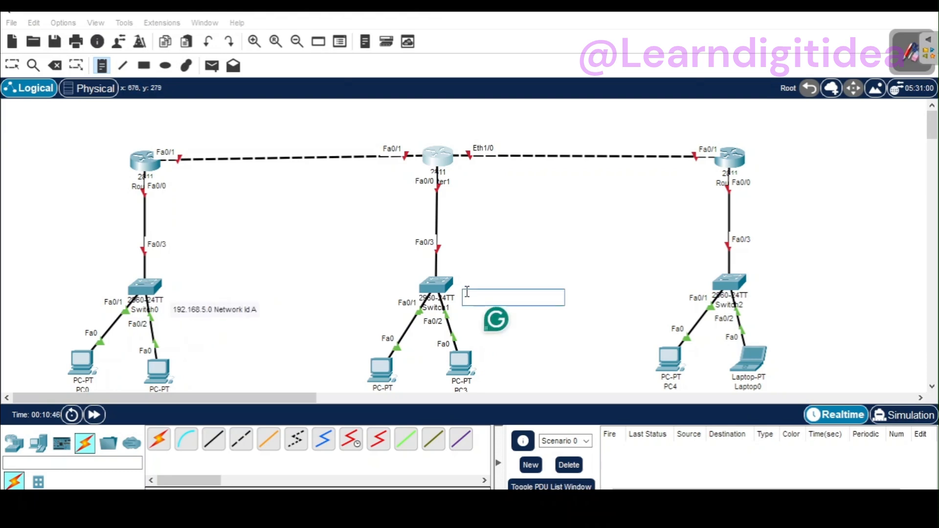
{"action": "left_click", "coordinate": [243, 311]}
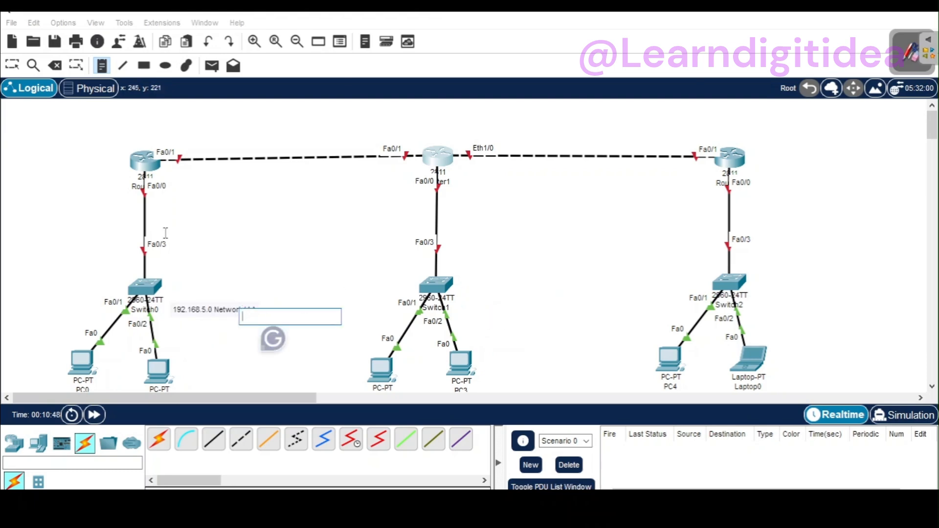
{"action": "left_click", "coordinate": [13, 67]}
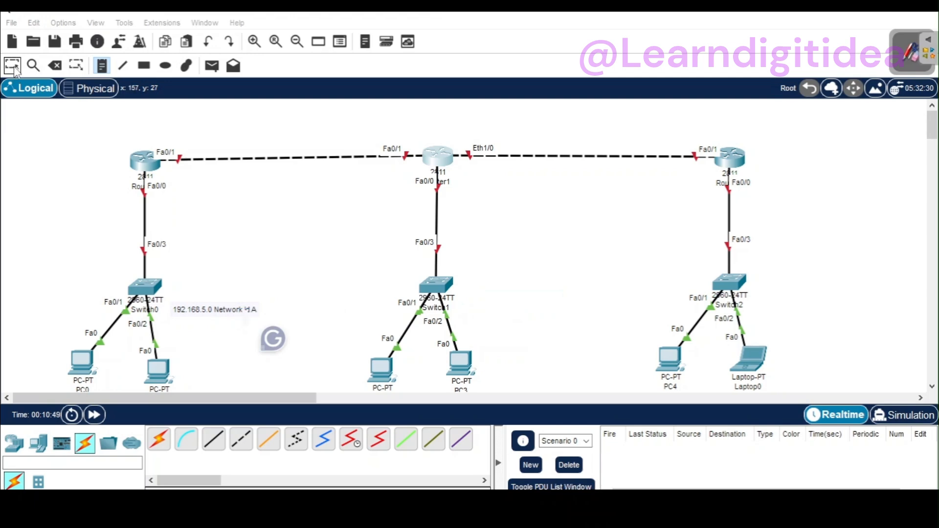
Step: Copy the text of the Switch0 note into a new note beside Switch1
{"action": "double_click", "coordinate": [248, 309]}
{"action": "left_click_drag", "start_coordinate": [257, 309], "coordinate": [189, 305]}
{"action": "key", "text": "ctrl+c"}
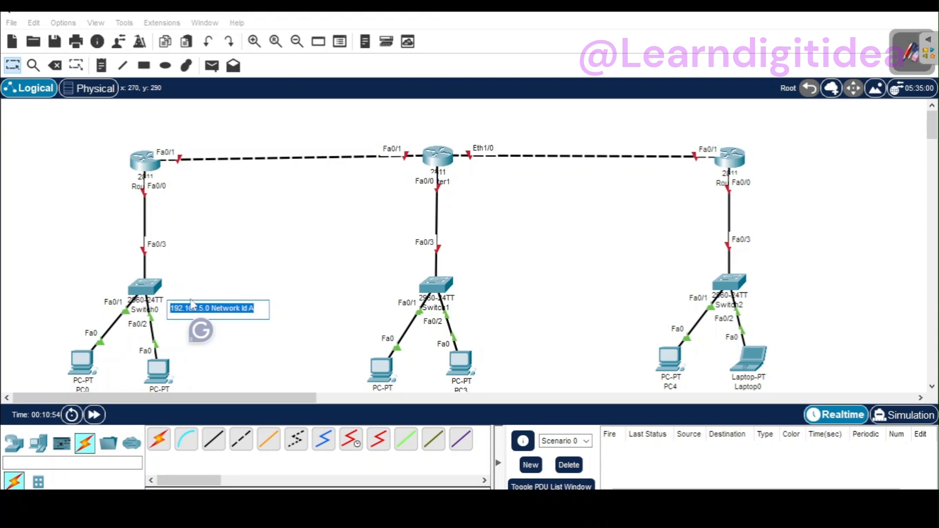
{"action": "left_click", "coordinate": [102, 66]}
{"action": "left_click", "coordinate": [484, 277]}
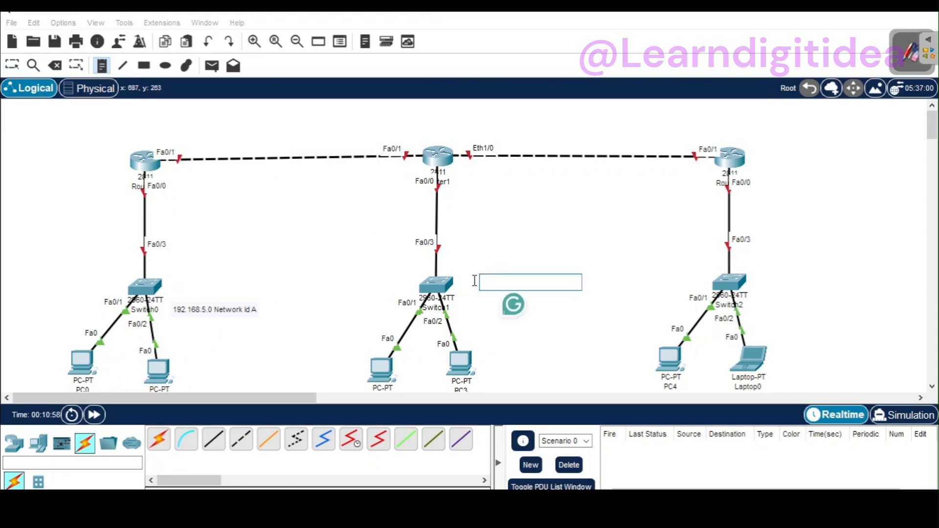
{"action": "key", "text": "ctrl+v"}
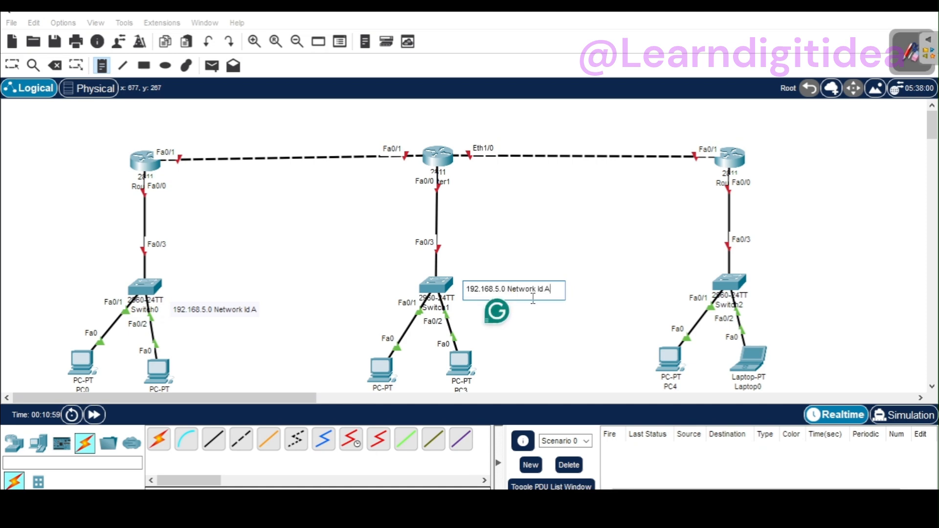
Step: Change the note beside Switch1 to read "192.168.1.0 Network Id B"
{"action": "key", "text": "BackSpace"}
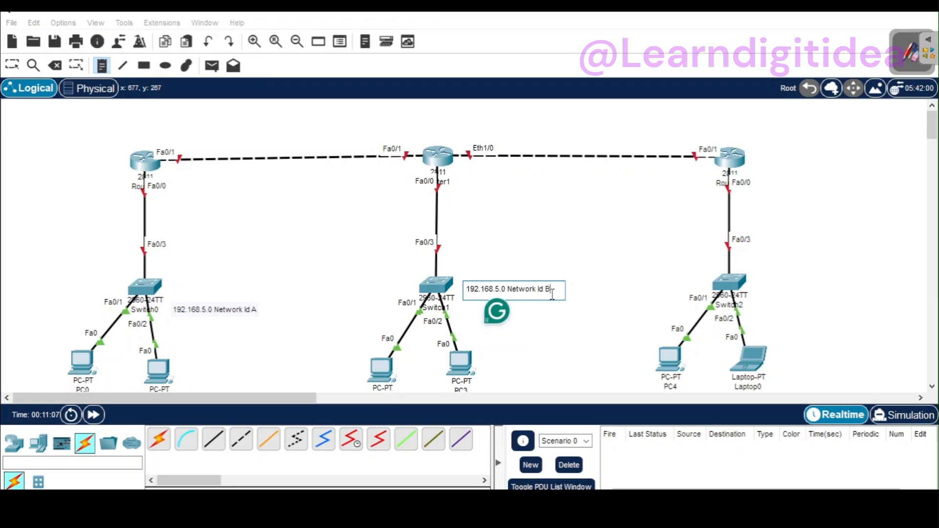
{"action": "key", "text": "Left"}
{"action": "key", "text": "Left"}
{"action": "key", "text": "Left"}
{"action": "key", "text": "Left"}
{"action": "key", "text": "BackSpace"}
{"action": "type", "text": "i"}
{"action": "key", "text": "BackSpace"}
{"action": "type", "text": "1"}
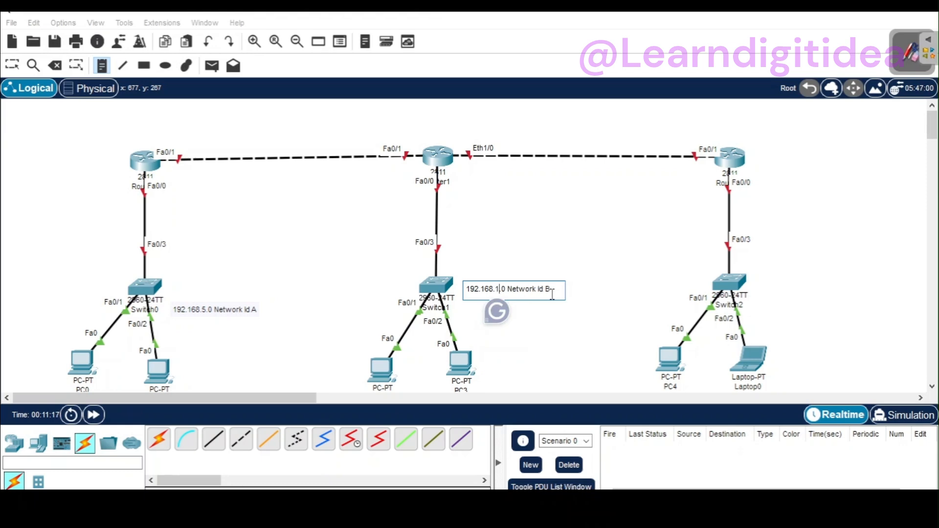
Step: Add a note beside Switch2 reading "192.168.3.0 Network Id c", reusing the copied Switch0 note text
{"action": "left_click", "coordinate": [769, 264]}
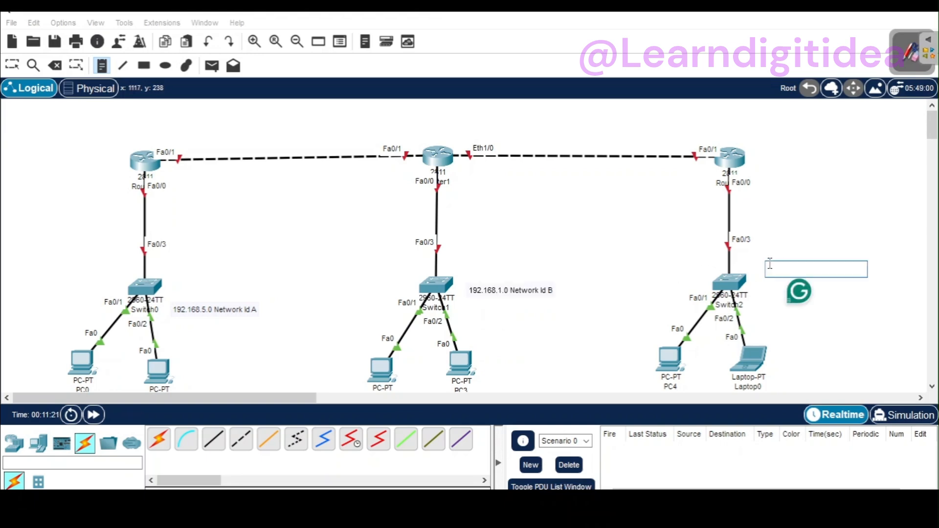
{"action": "key", "text": "ctrl+v"}
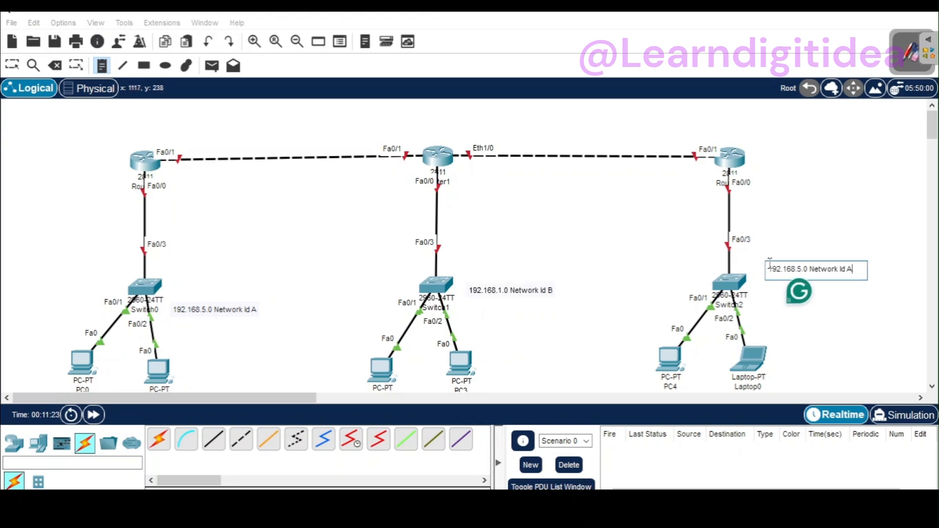
{"action": "key", "text": "BackSpace"}
{"action": "type", "text": "c"}
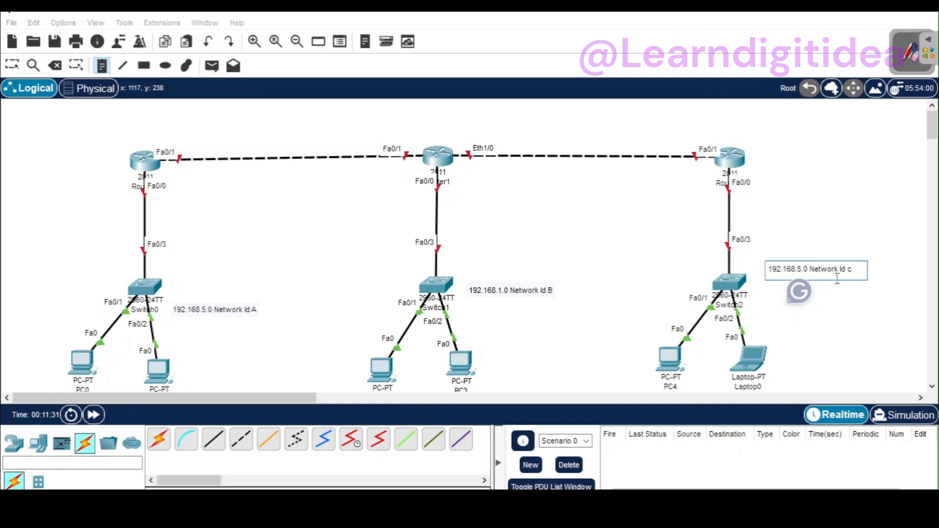
{"action": "key", "text": "BackSpace"}
{"action": "type", "text": "3"}
Step: Add a note above the link between Router0 and Router1 reading "192.168.4.0 Network Id e"
{"action": "left_click", "coordinate": [233, 129]}
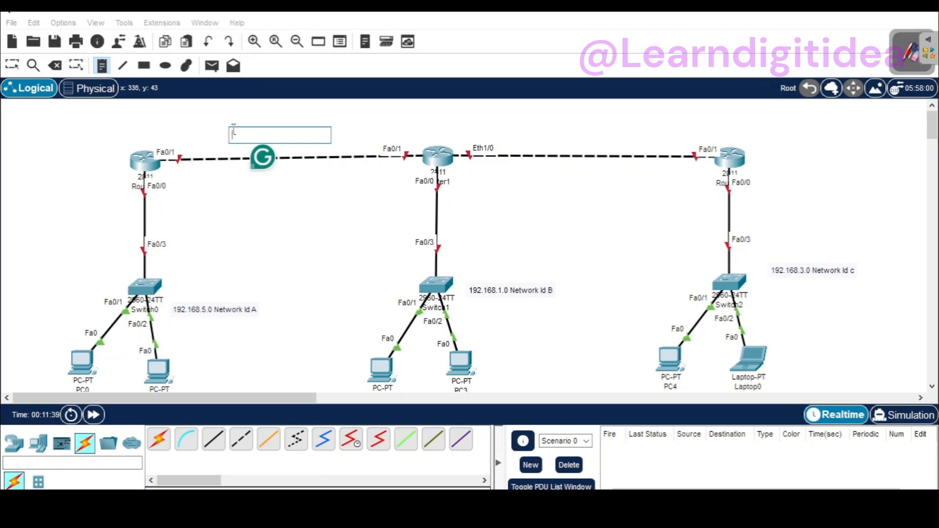
{"action": "key", "text": "ctrl+v"}
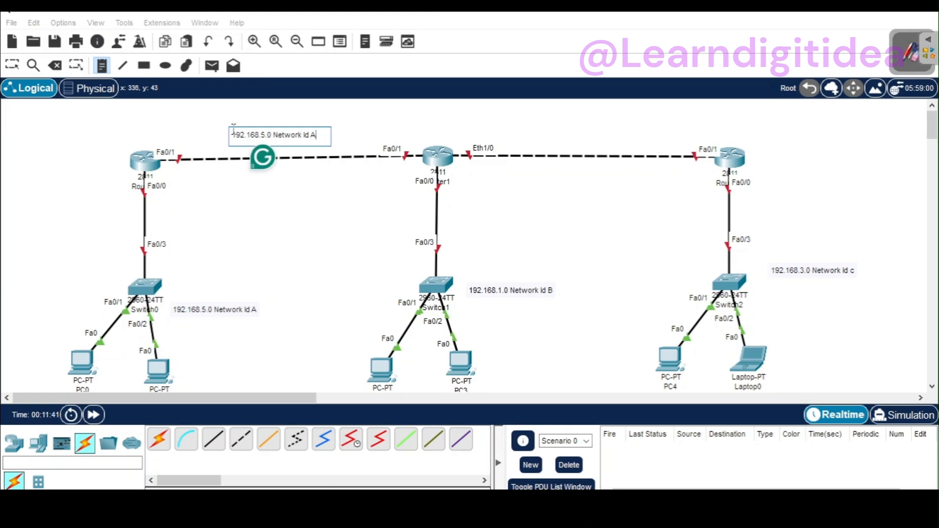
{"action": "key", "text": "BackSpace"}
{"action": "key", "text": "BackSpace"}
{"action": "type", "text": "e"}
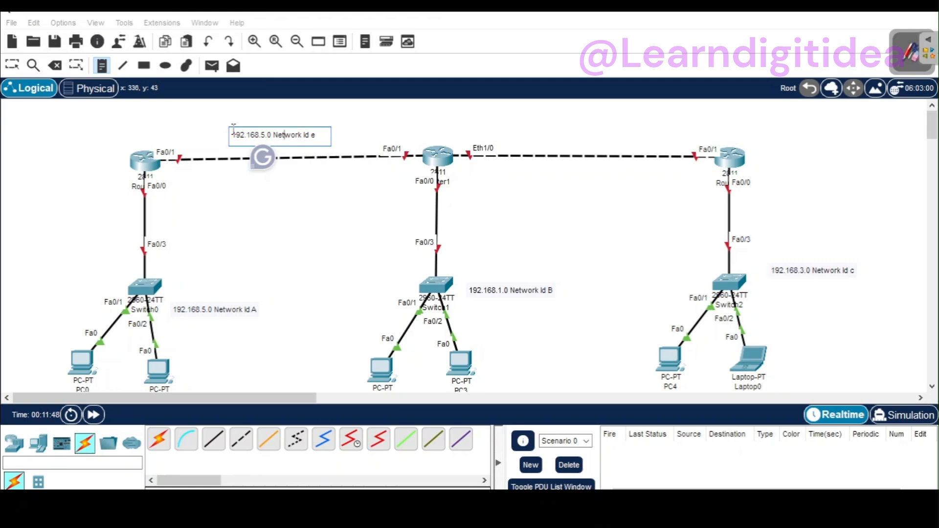
{"action": "key", "text": "Left"}
{"action": "key", "text": "Left"}
{"action": "key", "text": "BackSpace"}
{"action": "type", "text": "4"}
Step: Add a note above the link between Router1 and the router over Switch2 reading "192.168.2.0/24 Network Id f"
{"action": "left_click", "coordinate": [584, 139]}
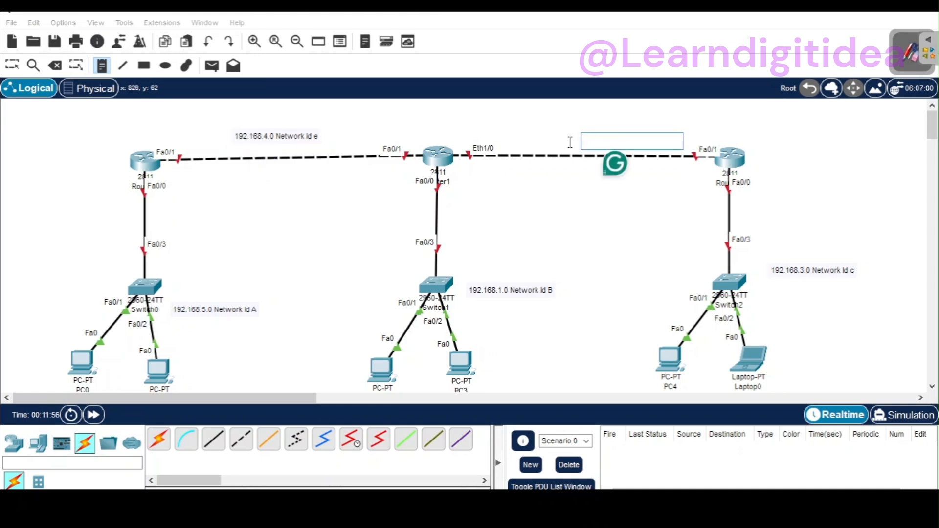
{"action": "left_click", "coordinate": [527, 127]}
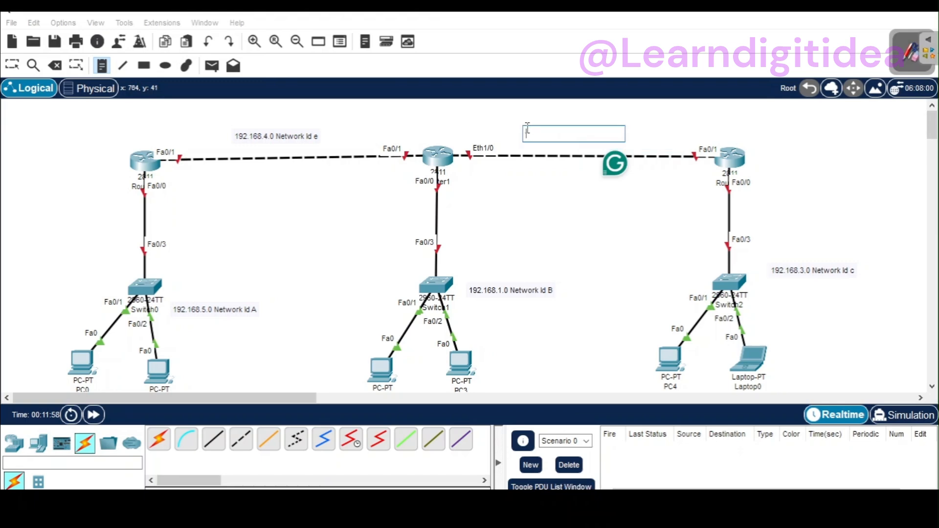
{"action": "key", "text": "ctrl+v"}
{"action": "key", "text": "BackSpace"}
{"action": "type", "text": "f"}
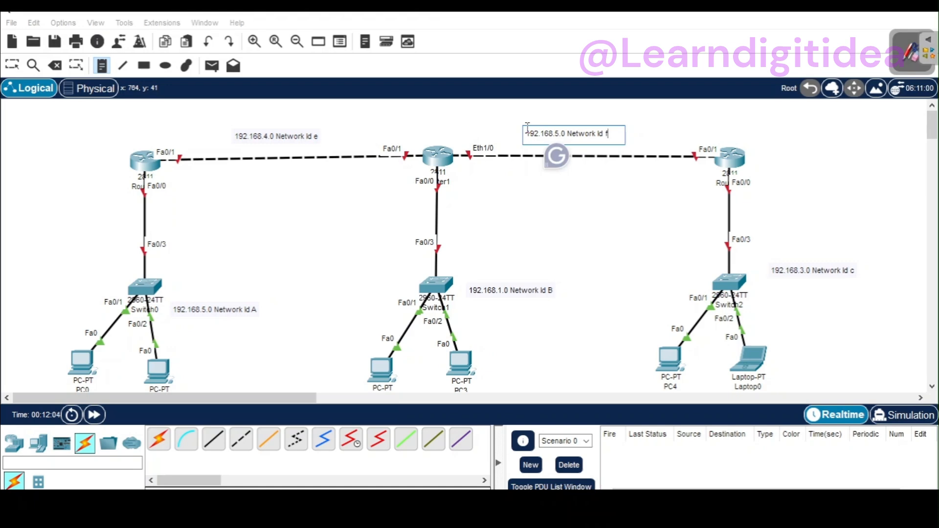
{"action": "key", "text": "Left"}
{"action": "key", "text": "Left"}
{"action": "key", "text": "Left"}
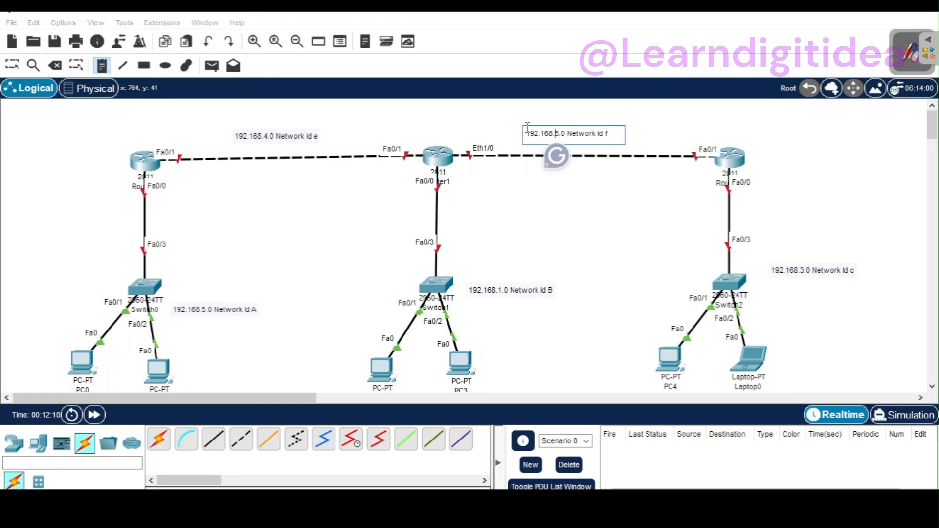
{"action": "key", "text": "BackSpace"}
{"action": "type", "text": "2.0/24"}
{"action": "left_click", "coordinate": [649, 135]}
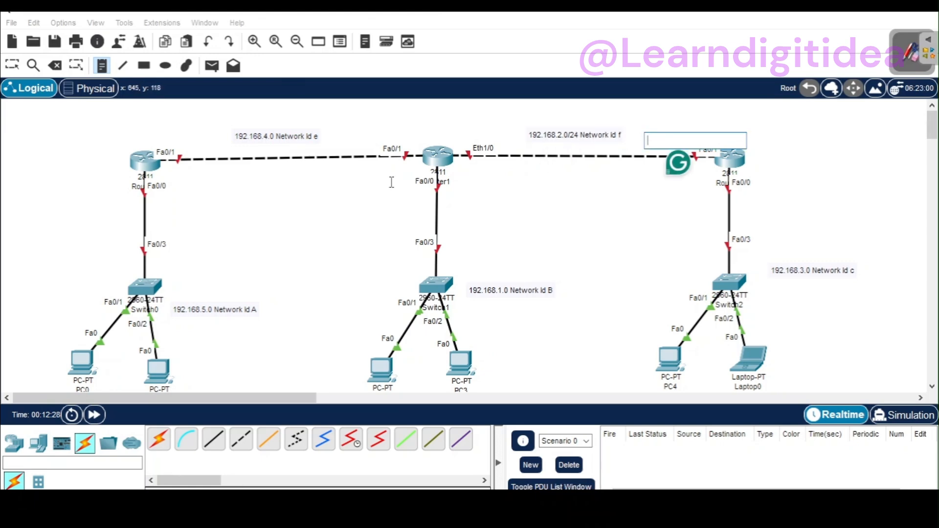
{"action": "left_click", "coordinate": [13, 65]}
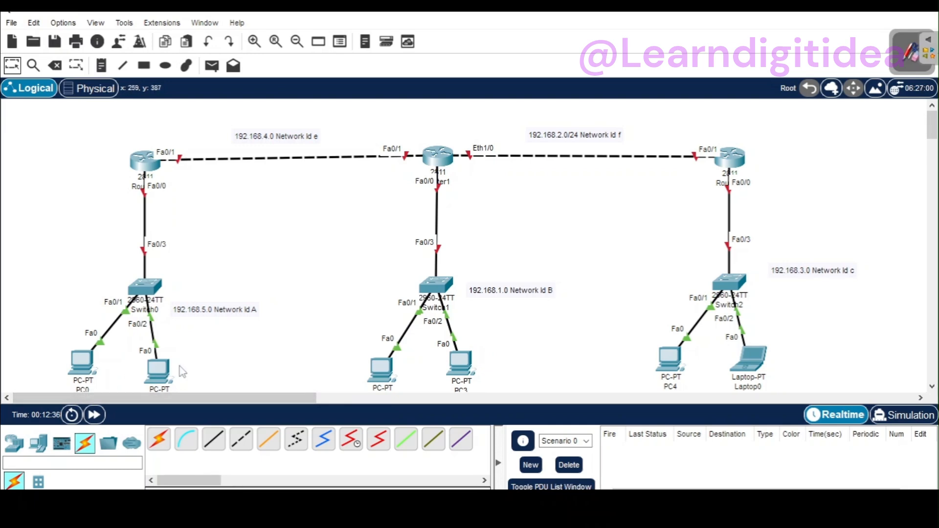
Step: Add a note near Router0 with its LAN interface address, 192.168.5.1
{"action": "left_click", "coordinate": [101, 68]}
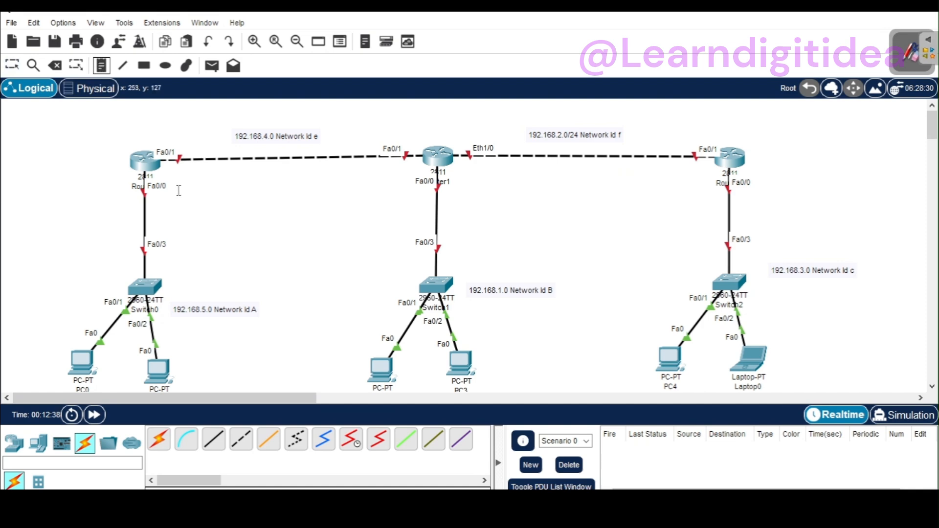
{"action": "left_click", "coordinate": [84, 186]}
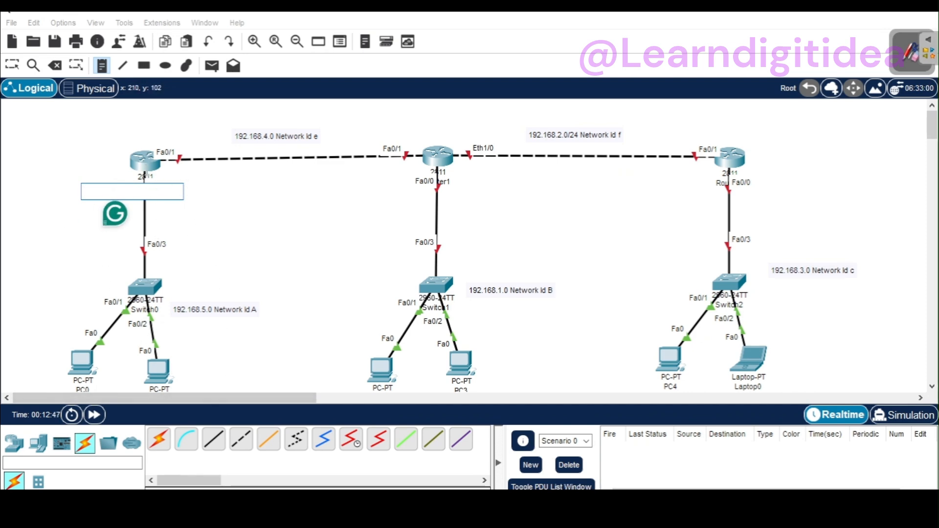
{"action": "left_click", "coordinate": [19, 191]}
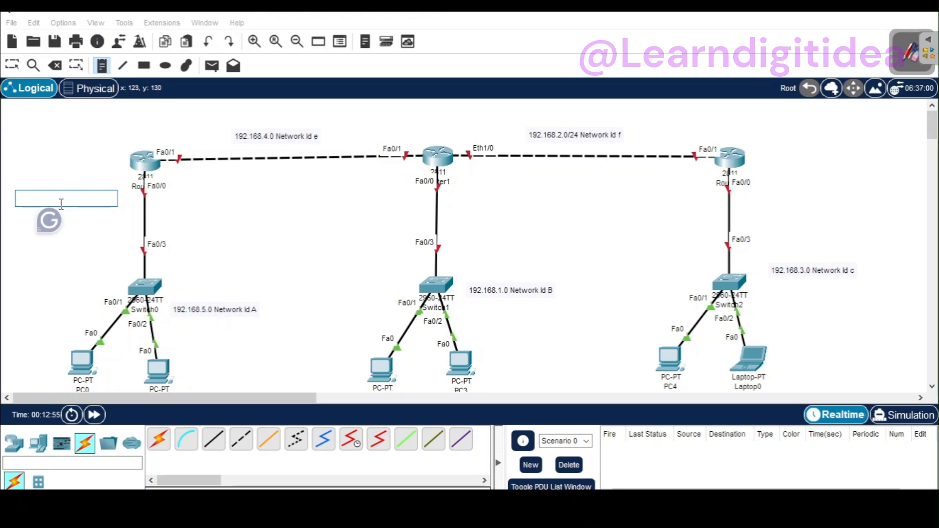
{"action": "type", "text": "192.1"}
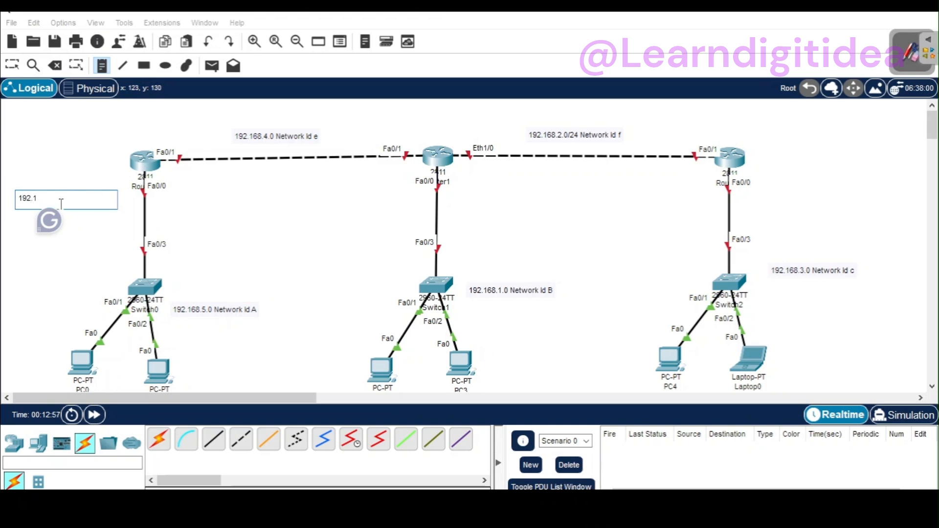
{"action": "type", "text": "68.5.1"}
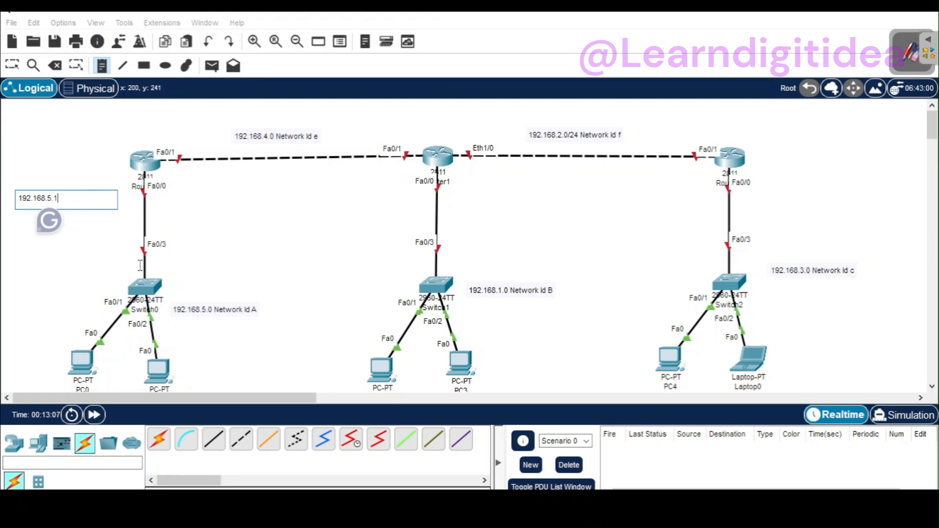
Step: Add a note beside the right-hand PC below Switch0 reading "192.168.5.3"
{"action": "left_click", "coordinate": [180, 363]}
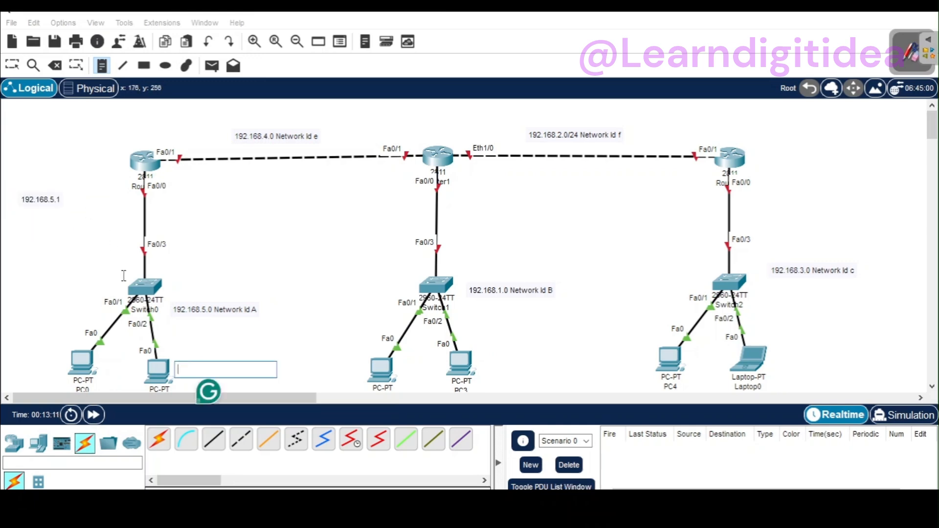
{"action": "key", "text": "ctrl+v"}
{"action": "key", "text": "BackSpace"}
{"action": "key", "text": "BackSpace"}
{"action": "key", "text": "BackSpace"}
{"action": "key", "text": "BackSpace"}
{"action": "key", "text": "BackSpace"}
{"action": "key", "text": "BackSpace"}
{"action": "key", "text": "BackSpace"}
{"action": "key", "text": "BackSpace"}
{"action": "key", "text": "BackSpace"}
{"action": "key", "text": "BackSpace"}
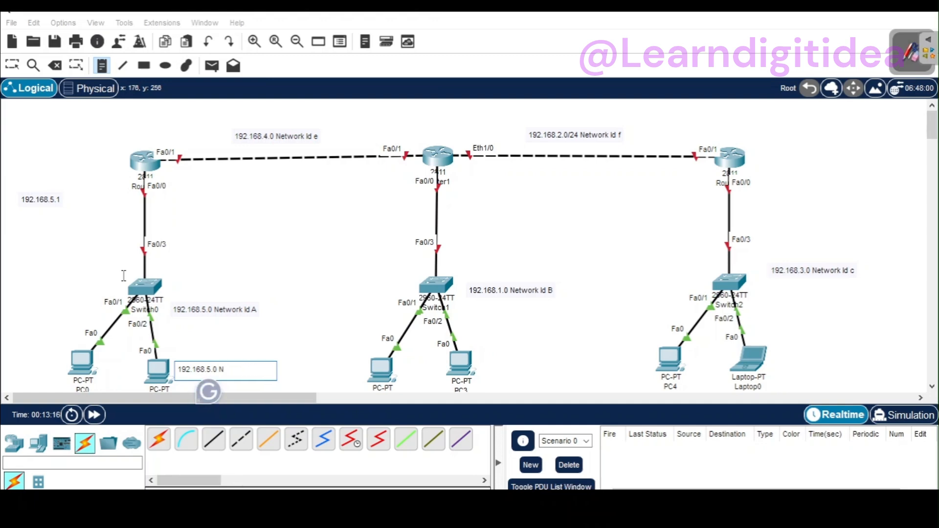
{"action": "key", "text": "BackSpace"}
Step: Add a note next to PC0 reading "192.168.5.2"
{"action": "left_click", "coordinate": [8, 341]}
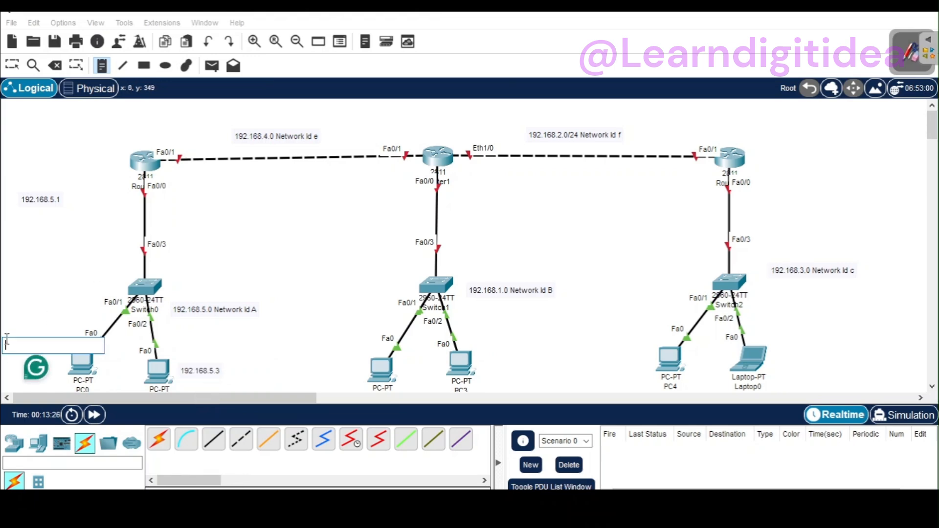
{"action": "type", "text": "192.168.5.0 Network Id A"}
{"action": "key", "text": "BackSpace"}
{"action": "key", "text": "BackSpace"}
{"action": "key", "text": "BackSpace"}
{"action": "key", "text": "BackSpace"}
{"action": "key", "text": "BackSpace"}
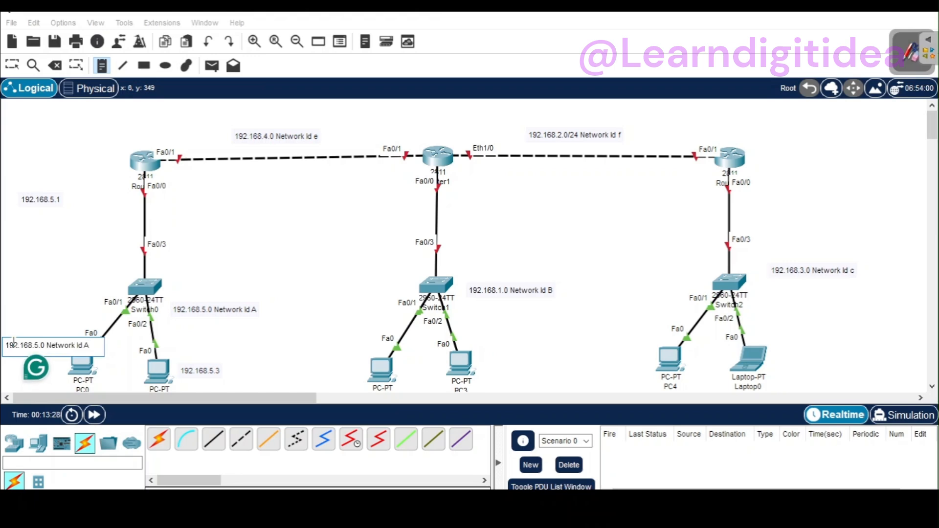
{"action": "key", "text": "BackSpace"}
{"action": "key", "text": "BackSpace"}
{"action": "key", "text": "BackSpace"}
{"action": "key", "text": "BackSpace"}
{"action": "key", "text": "BackSpace"}
{"action": "key", "text": "BackSpace"}
{"action": "key", "text": "BackSpace"}
{"action": "key", "text": "BackSpace"}
{"action": "key", "text": "BackSpace"}
{"action": "type", "text": "2"}
{"action": "left_click", "coordinate": [246, 348]}
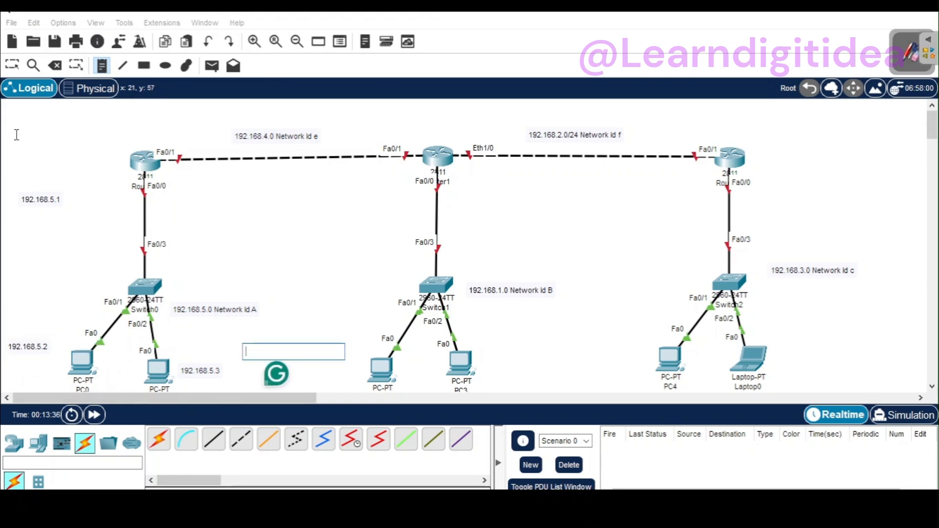
Step: Move the 192.168.5.2 and 192.168.5.3 notes close to their PCs and the 192.168.5.1 note next to Router0's Fa0/0 port
{"action": "left_click", "coordinate": [13, 65]}
{"action": "left_click_drag", "start_coordinate": [29, 355], "coordinate": [45, 366]}
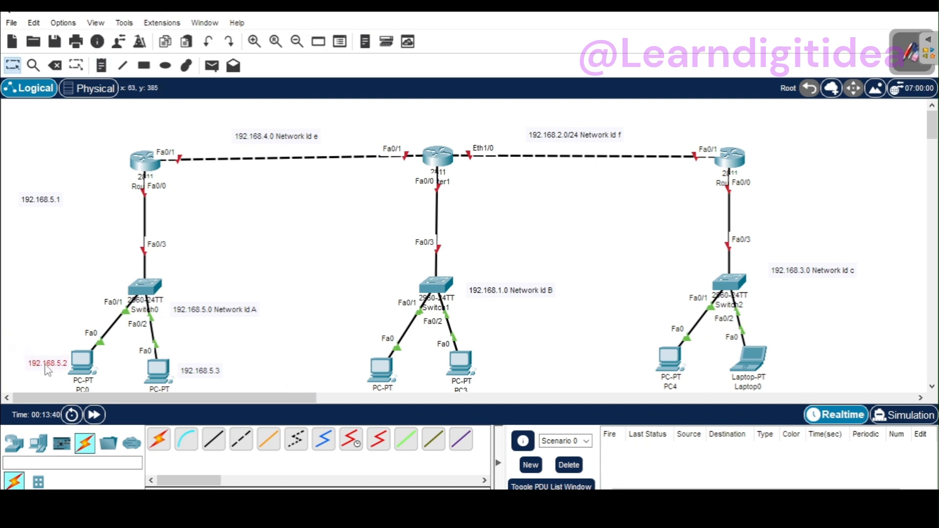
{"action": "left_click", "coordinate": [203, 374]}
{"action": "left_click_drag", "start_coordinate": [203, 375], "coordinate": [197, 367]}
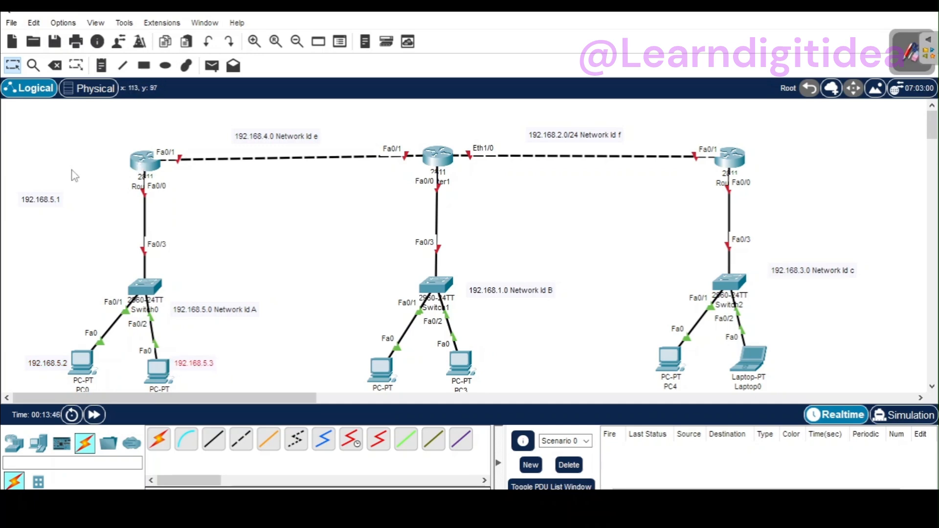
{"action": "left_click_drag", "start_coordinate": [48, 205], "coordinate": [117, 191]}
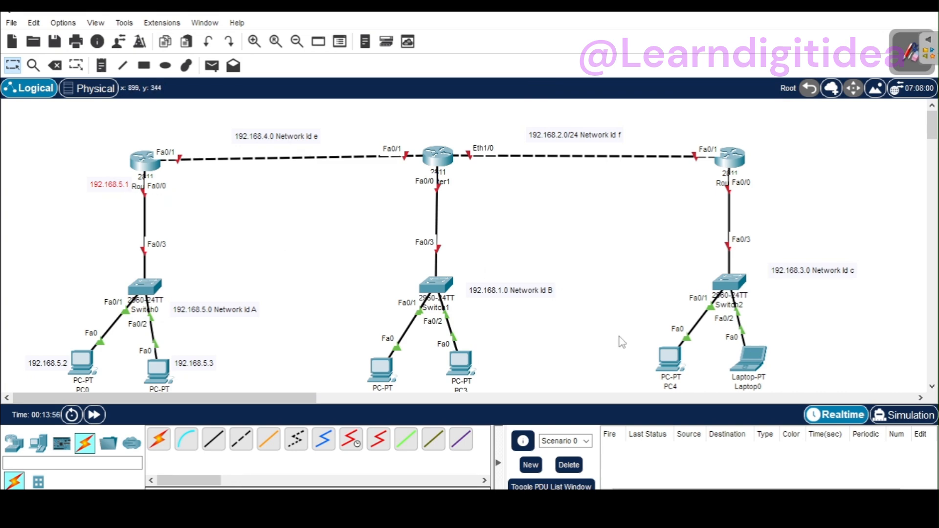
{"action": "double_click", "coordinate": [115, 188]}
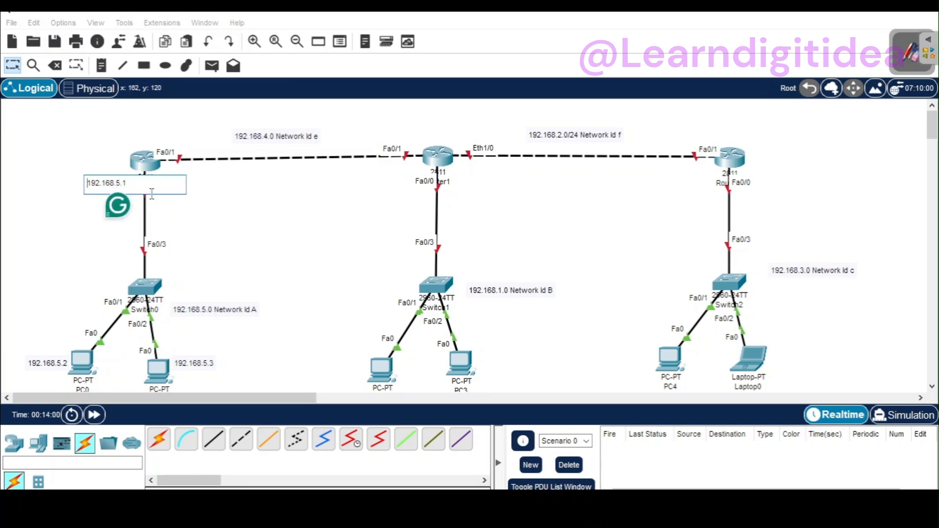
{"action": "left_click", "coordinate": [231, 198]}
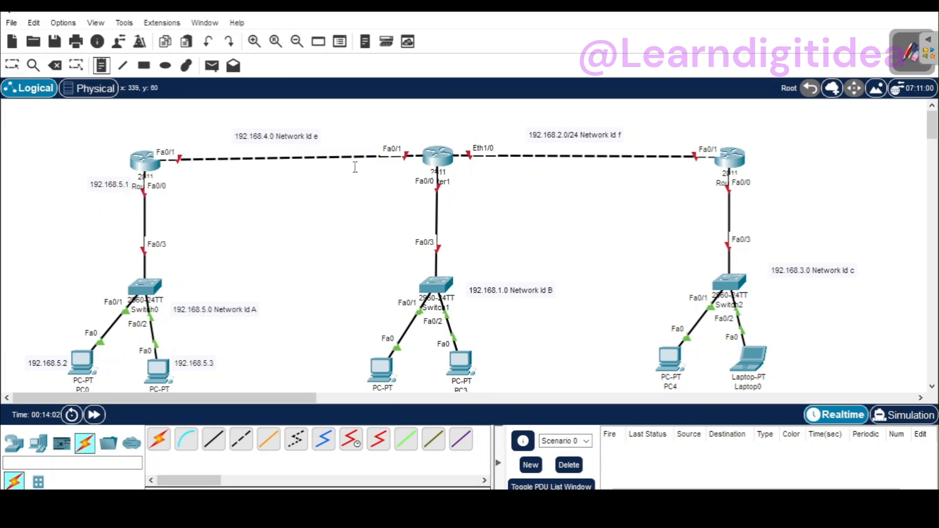
Step: Add a note beside Router1's Fa0/0 port reading "192.168.1.1" and copy its text
{"action": "left_click", "coordinate": [449, 184]}
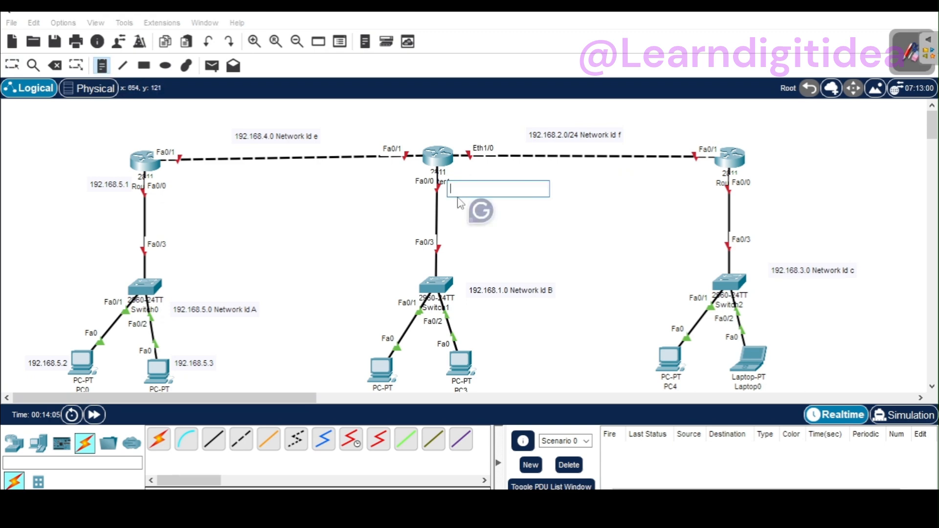
{"action": "type", "text": "192.168.5.0 Network Id A"}
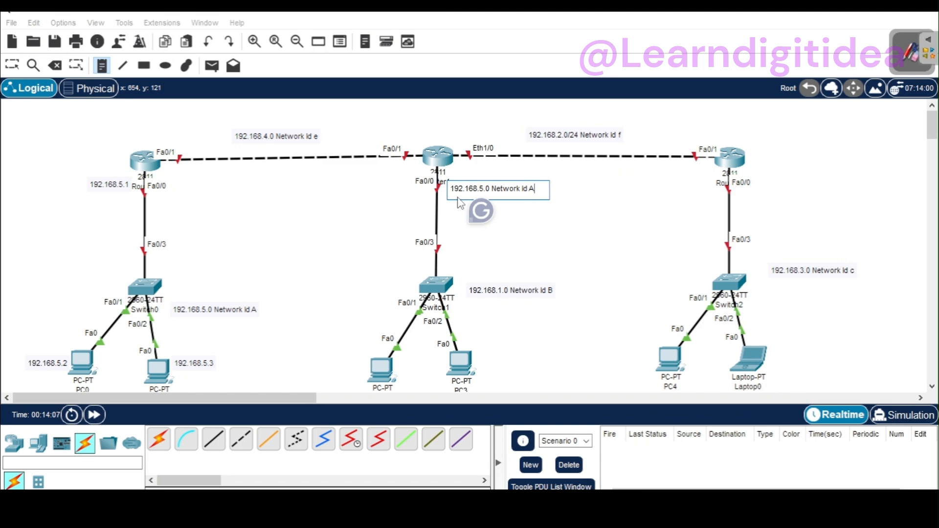
{"action": "key", "text": "BackSpace"}
{"action": "key", "text": "BackSpace"}
{"action": "key", "text": "BackSpace"}
{"action": "key", "text": "BackSpace"}
{"action": "key", "text": "BackSpace"}
{"action": "type", "text": "1.1"}
{"action": "left_click_drag", "start_coordinate": [498, 189], "coordinate": [454, 187]}
{"action": "key", "text": "ctrl+c"}
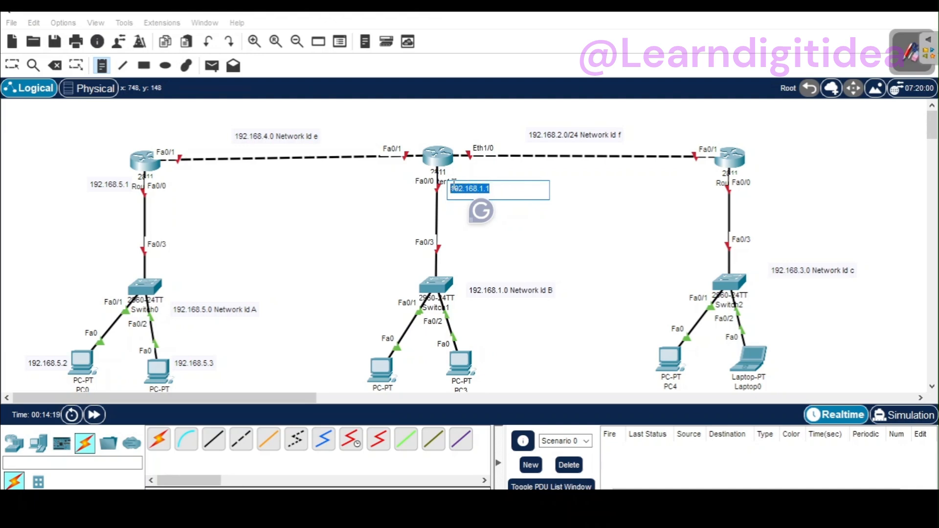
Step: Add a note beside PC3 reading "192.168.1.3", based on the copied Router1 address
{"action": "left_click", "coordinate": [478, 315]}
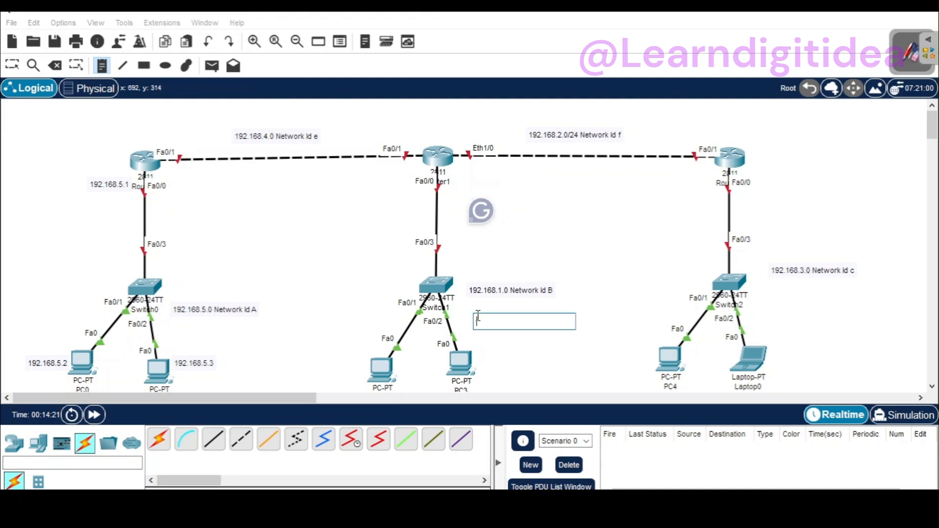
{"action": "left_click", "coordinate": [481, 374]}
{"action": "key", "text": "ctrl+v"}
{"action": "key", "text": "BackSpace"}
{"action": "type", "text": "3"}
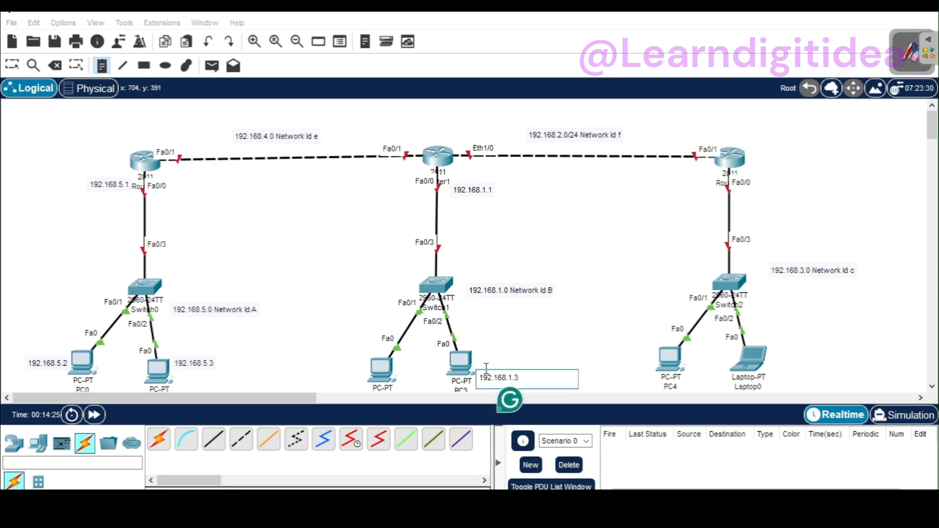
Step: Add a note beside the left-hand PC below Switch1 reading "192.168.1.2" and finish placing notes
{"action": "left_click", "coordinate": [295, 368]}
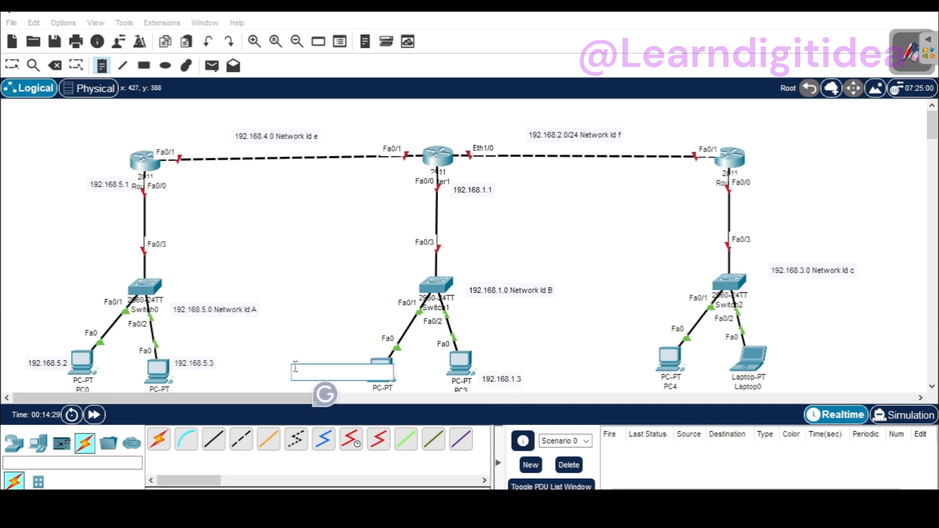
{"action": "key", "text": "ctrl+v"}
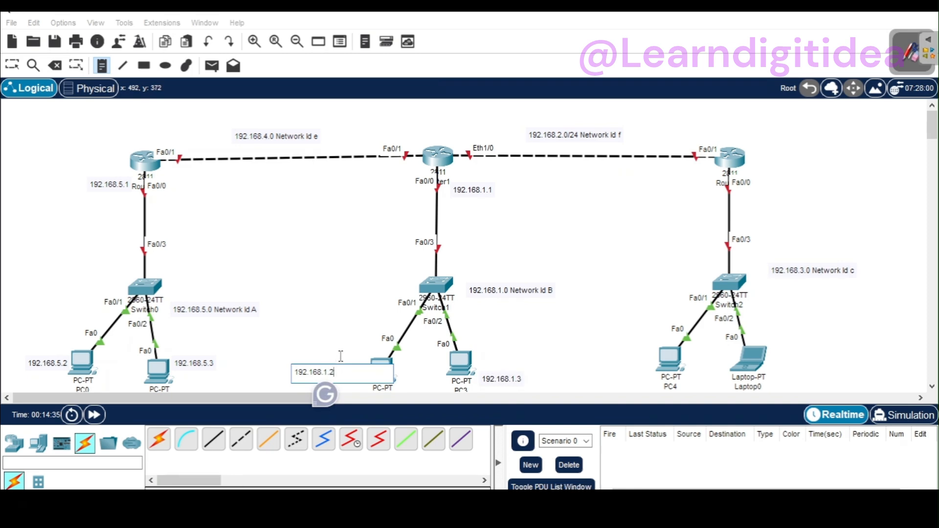
{"action": "left_click", "coordinate": [481, 342]}
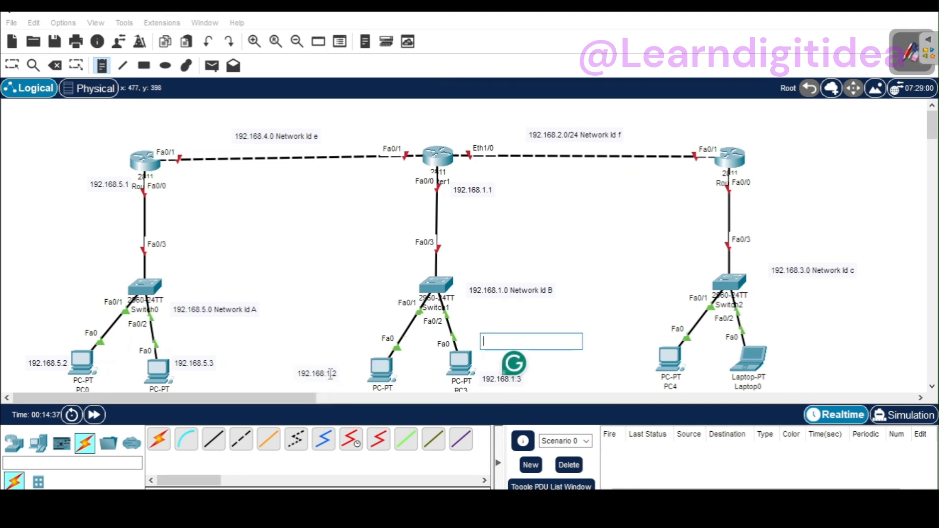
{"action": "left_click", "coordinate": [12, 65]}
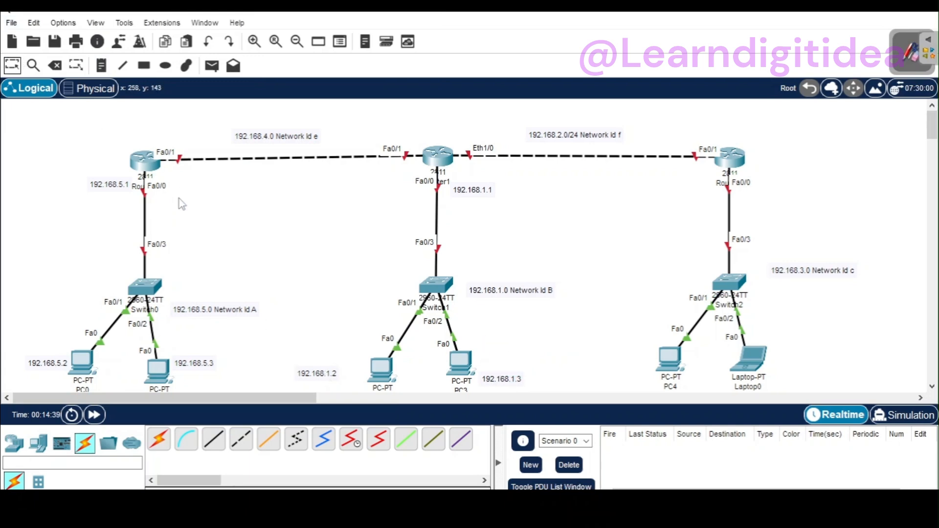
Step: Move the 192.168.1.2 and 192.168.1.3 notes close to their PCs and add a note reading "192.168..3.1" beside Fa0/0 of the router above Switch2
{"action": "left_click_drag", "start_coordinate": [323, 380], "coordinate": [347, 374]}
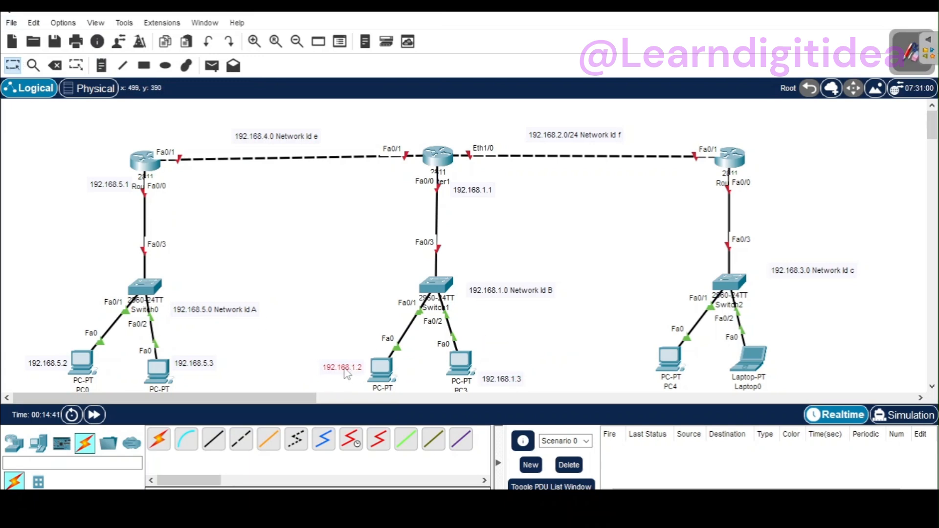
{"action": "left_click_drag", "start_coordinate": [497, 385], "coordinate": [489, 368]}
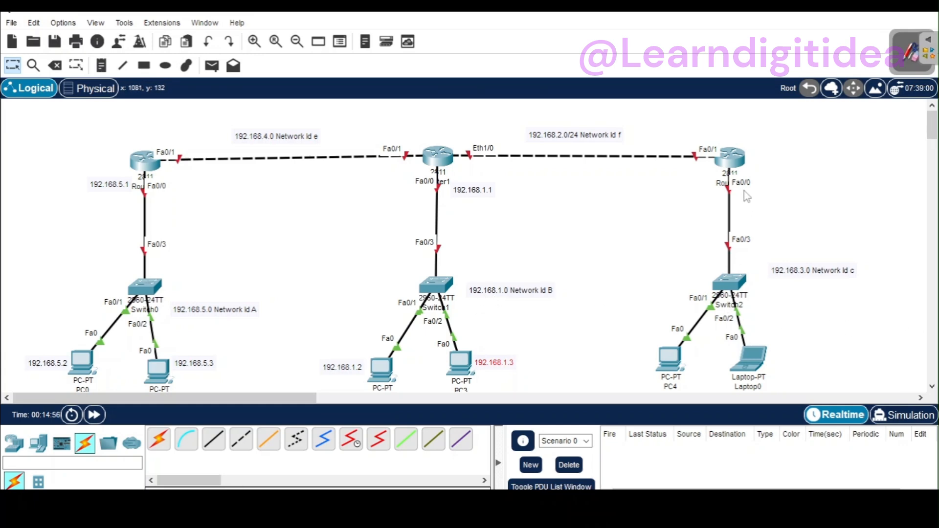
{"action": "left_click", "coordinate": [101, 65]}
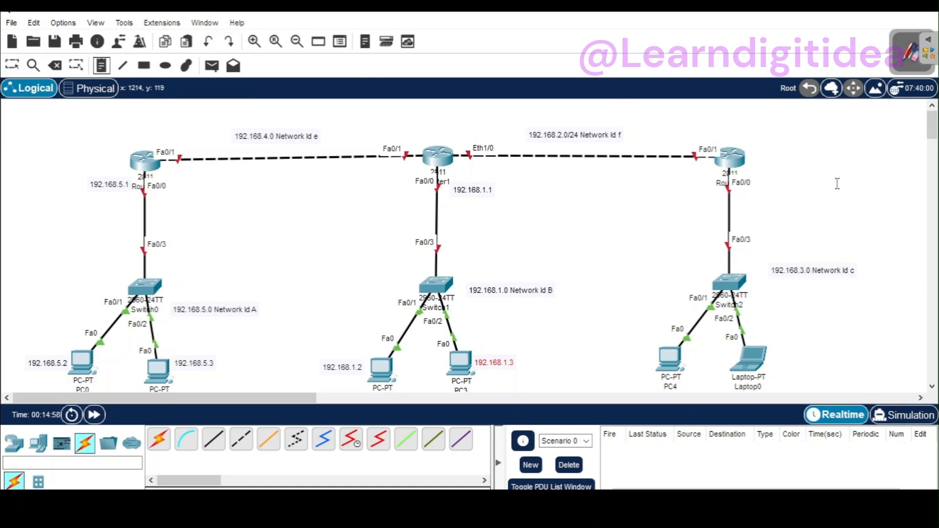
{"action": "left_click", "coordinate": [756, 176]}
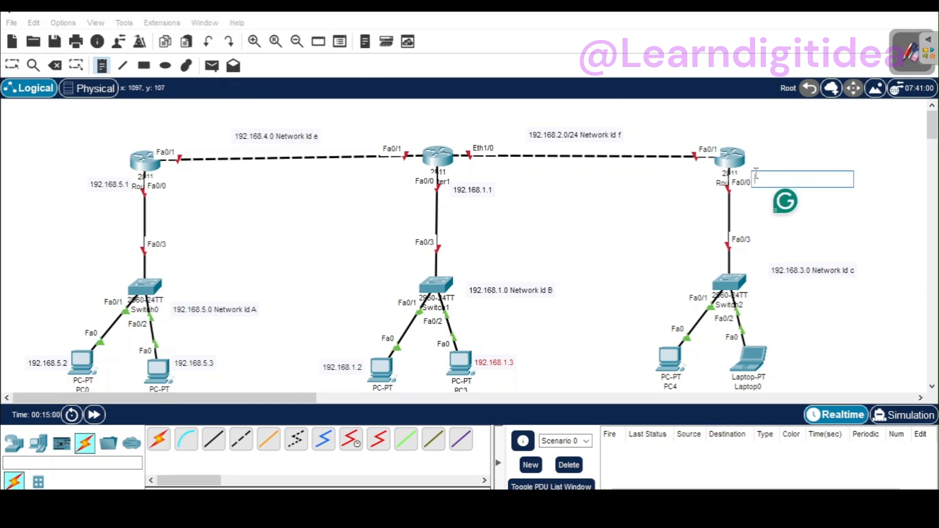
{"action": "type", "text": "192.168..3.1"}
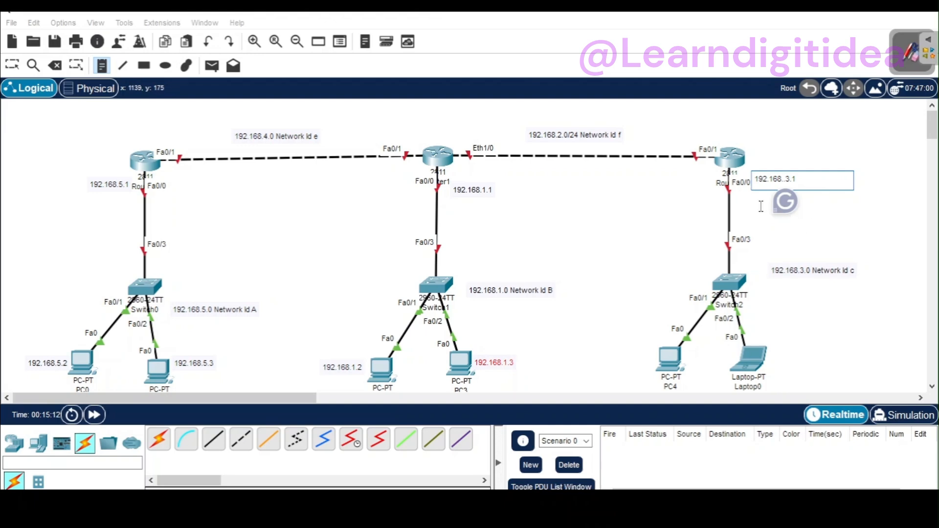
Step: Add a note beside Laptop0 reading "192.168.3.3"
{"action": "left_click", "coordinate": [778, 362]}
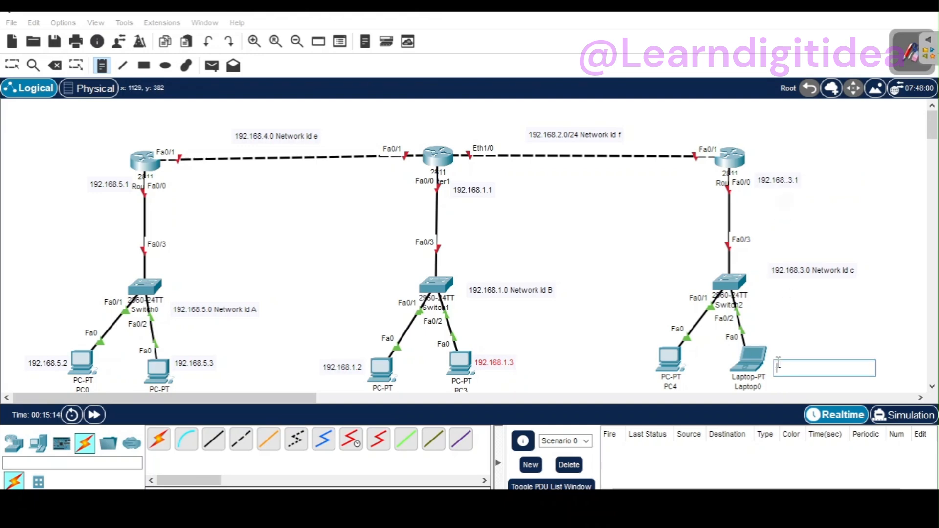
{"action": "type", "text": "192.168.1.1"}
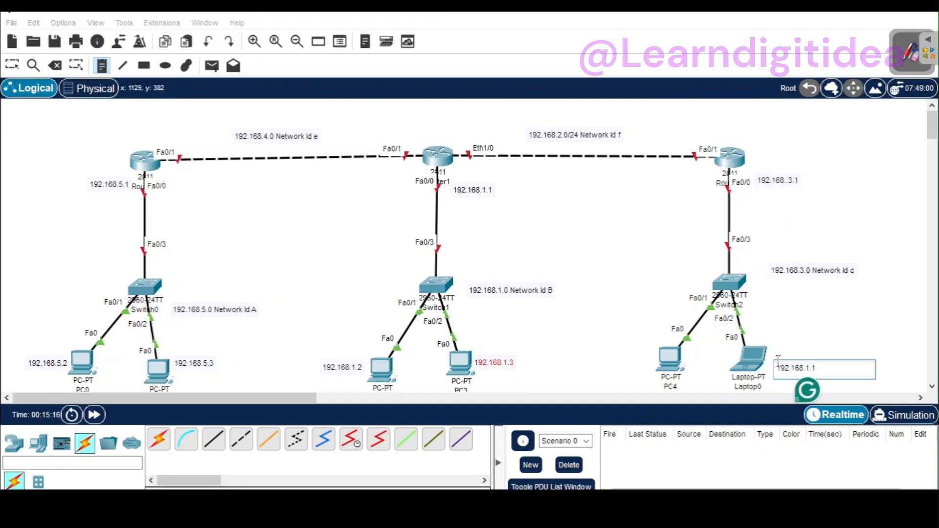
{"action": "key", "text": "BackSpace"}
{"action": "key", "text": "BackSpace"}
{"action": "type", "text": "3.3"}
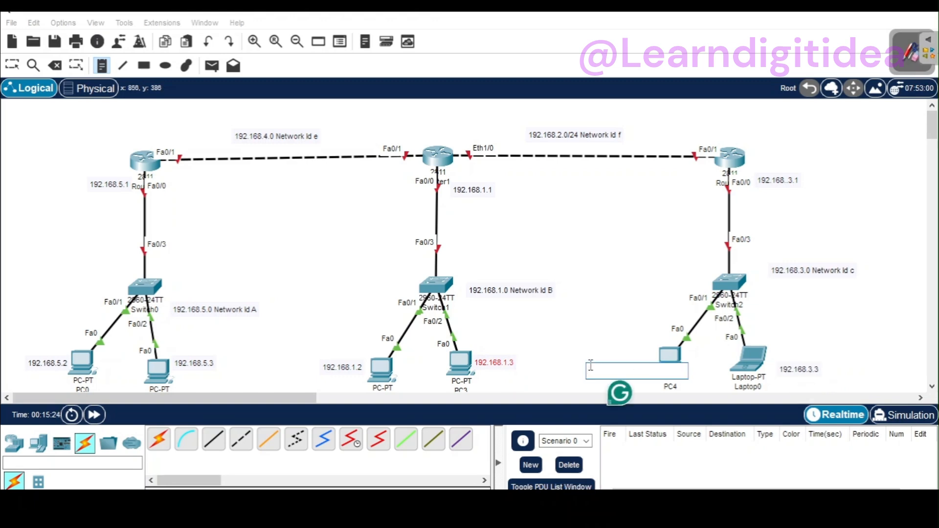
Step: Add a note beside PC4 reading "192.168.3.2"
{"action": "type", "text": "192.168.1"}
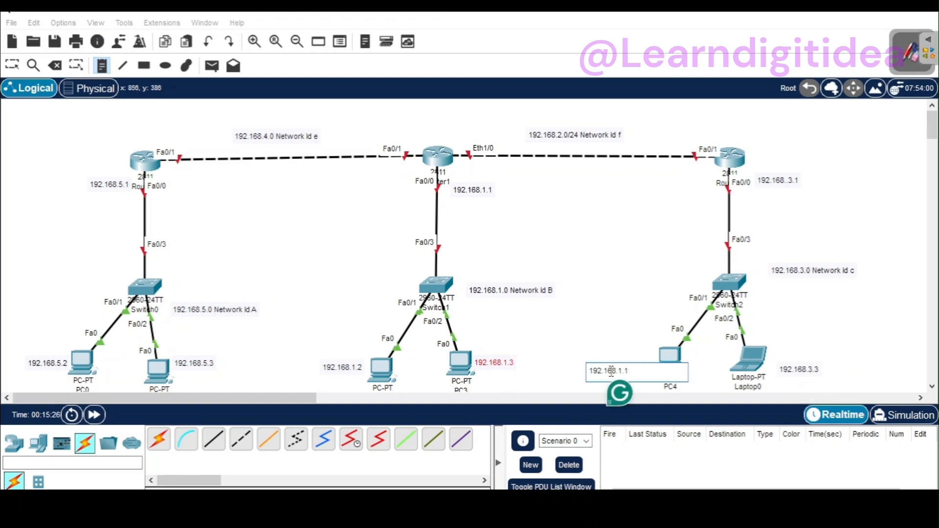
{"action": "key", "text": "BackSpace"}
{"action": "type", "text": "3."}
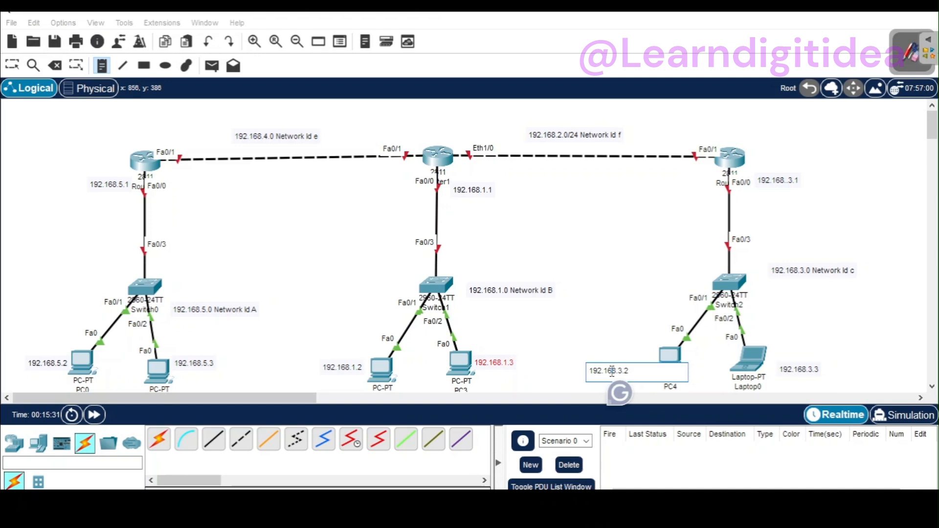
{"action": "type", "text": "2"}
{"action": "left_click", "coordinate": [633, 342]}
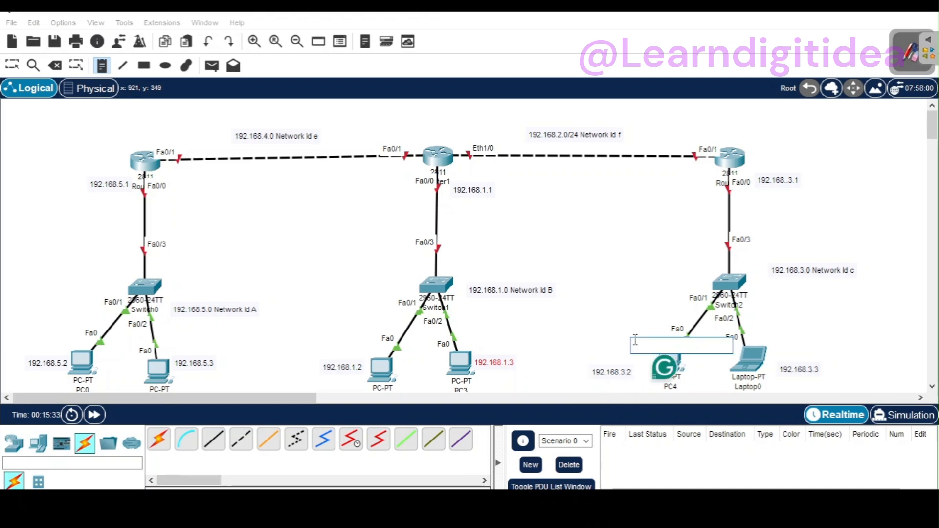
Step: Finish placing notes and move the 192.168.3.2 and 192.168.3.3 notes close to PC4 and Laptop0
{"action": "left_click", "coordinate": [12, 64]}
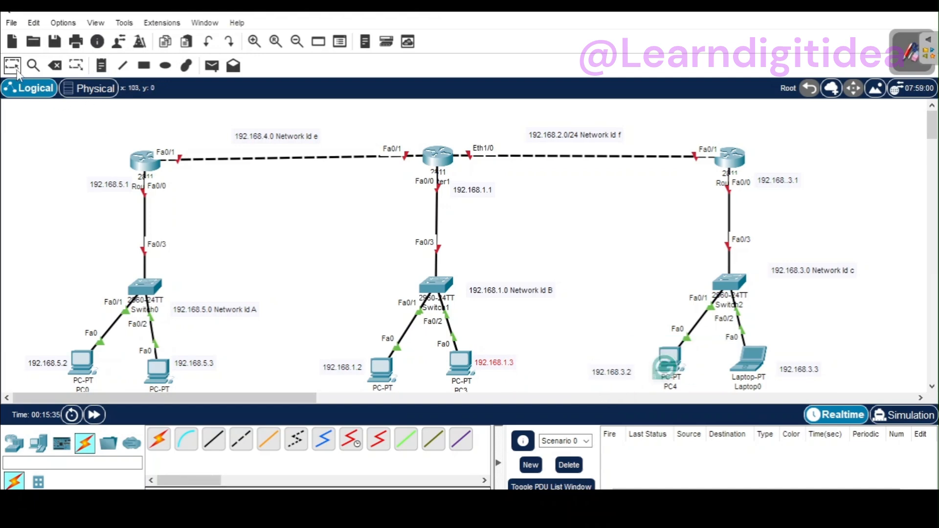
{"action": "left_click_drag", "start_coordinate": [611, 374], "coordinate": [634, 365]}
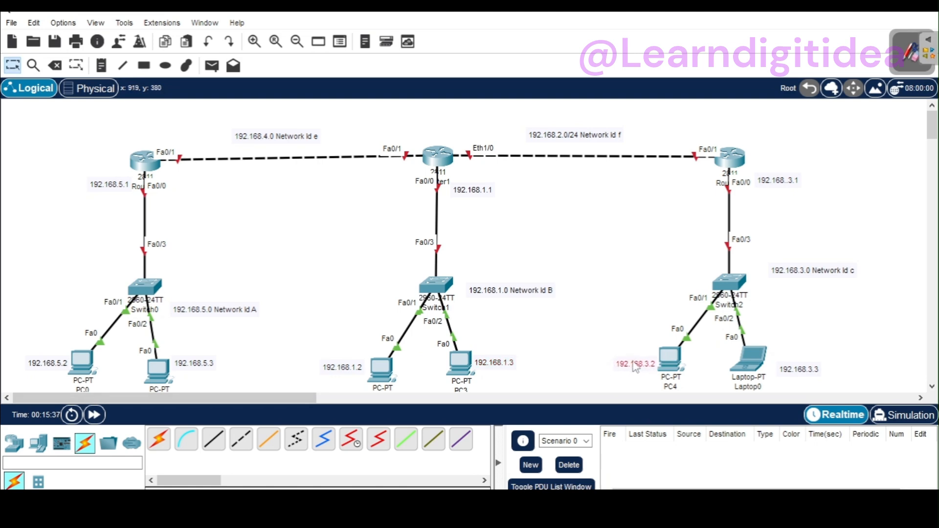
{"action": "mouse_move", "coordinate": [801, 372]}
{"action": "left_mouse_down"}
{"action": "mouse_move", "coordinate": [795, 358]}
{"action": "mouse_move", "coordinate": [794, 368]}
{"action": "left_mouse_up"}
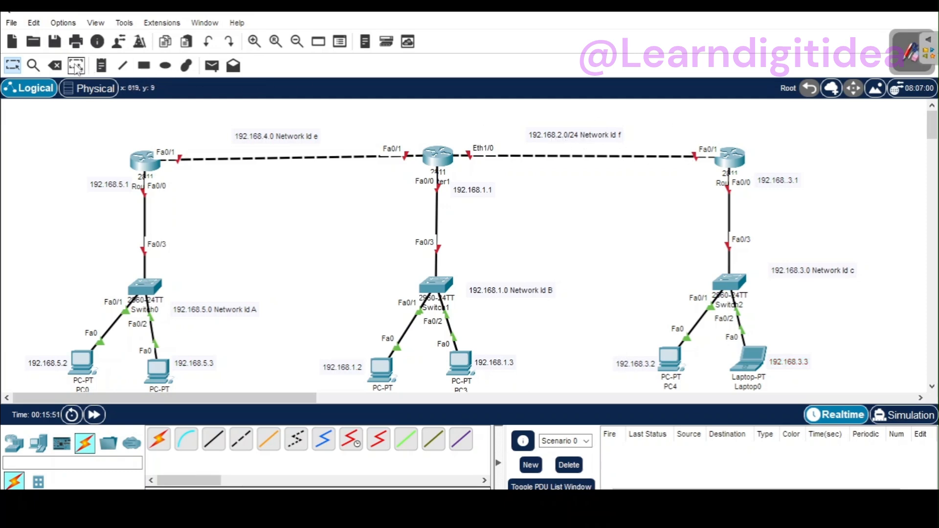
Step: Add a note reading "192.168.2.2" above the Fa0/1 port of the router connected to Switch2
{"action": "left_click", "coordinate": [101, 66]}
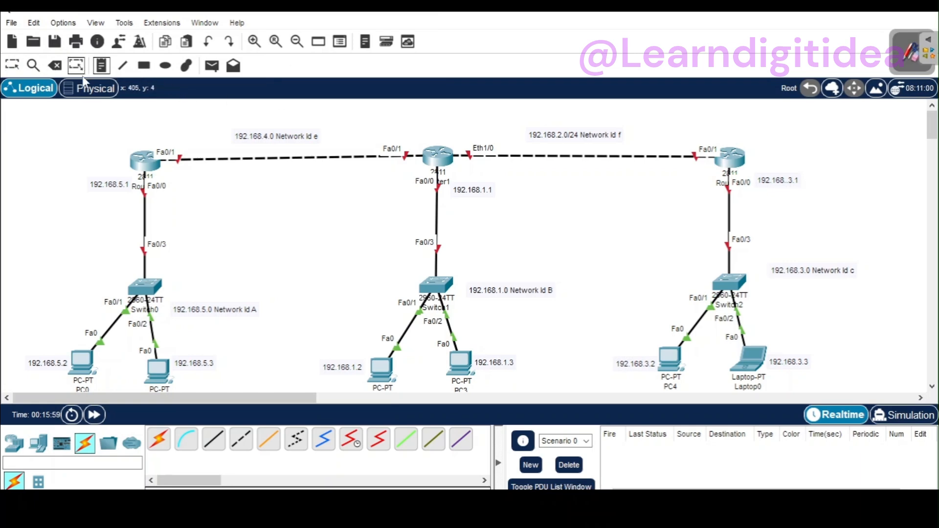
{"action": "left_click", "coordinate": [681, 131]}
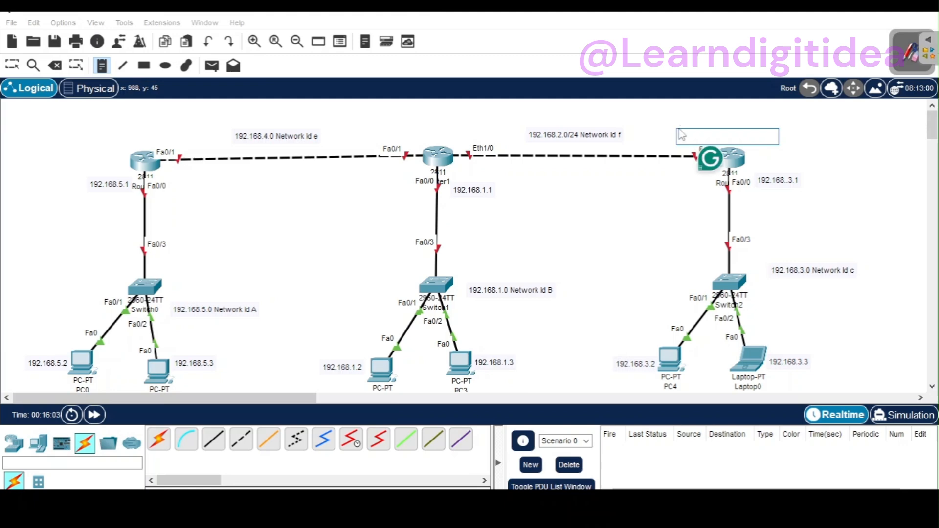
{"action": "type", "text": "192.168.1.1"}
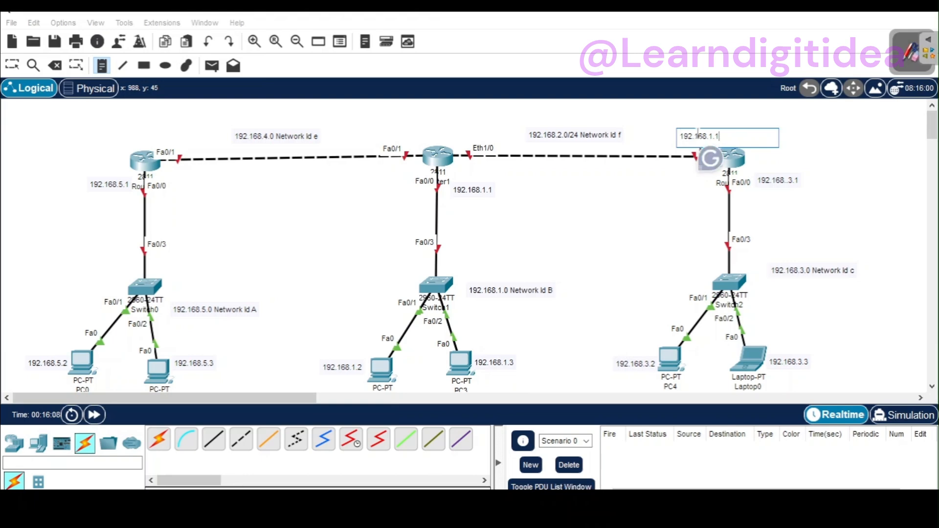
{"action": "type", "text": "2"}
Step: Add a note above Router1's Eth1/0 port reading "192.168.2.1"
{"action": "left_click", "coordinate": [456, 123]}
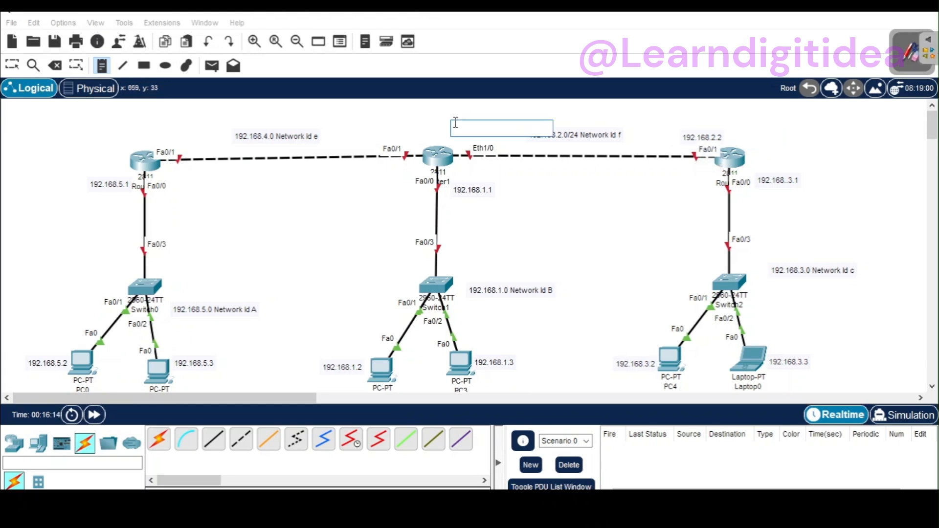
{"action": "type", "text": "192.168.1"}
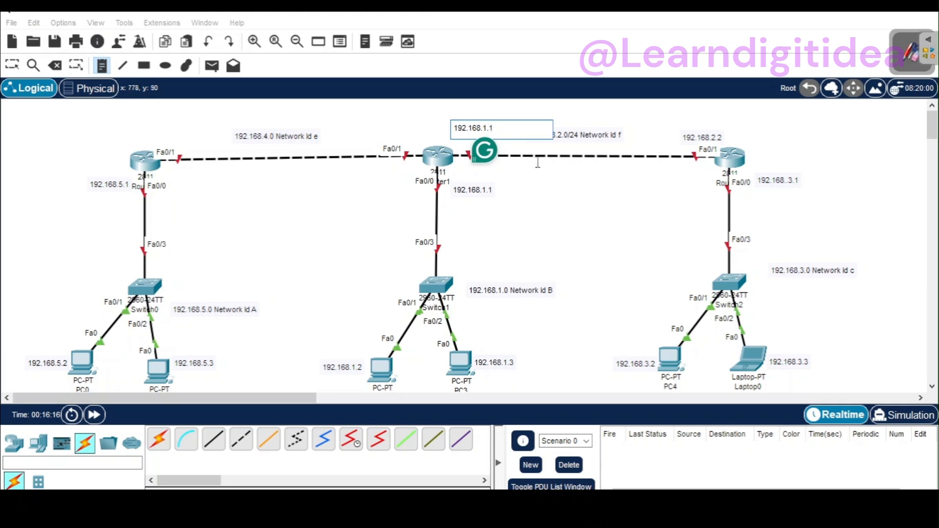
{"action": "key", "text": "BackSpace"}
{"action": "type", "text": "2.1"}
{"action": "left_click", "coordinate": [553, 172]}
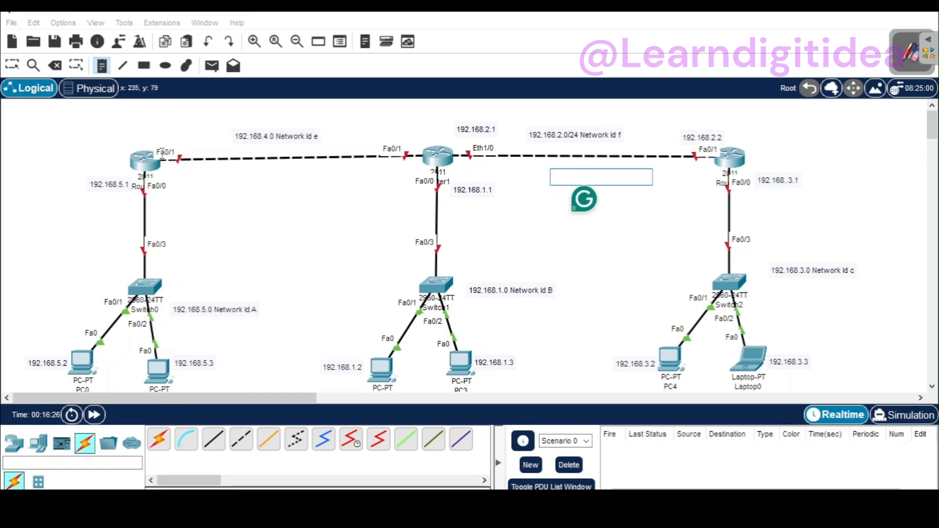
Step: Add a note above Router0's Fa0/1 port with the copied address "192.168.1.1"
{"action": "left_click", "coordinate": [150, 130]}
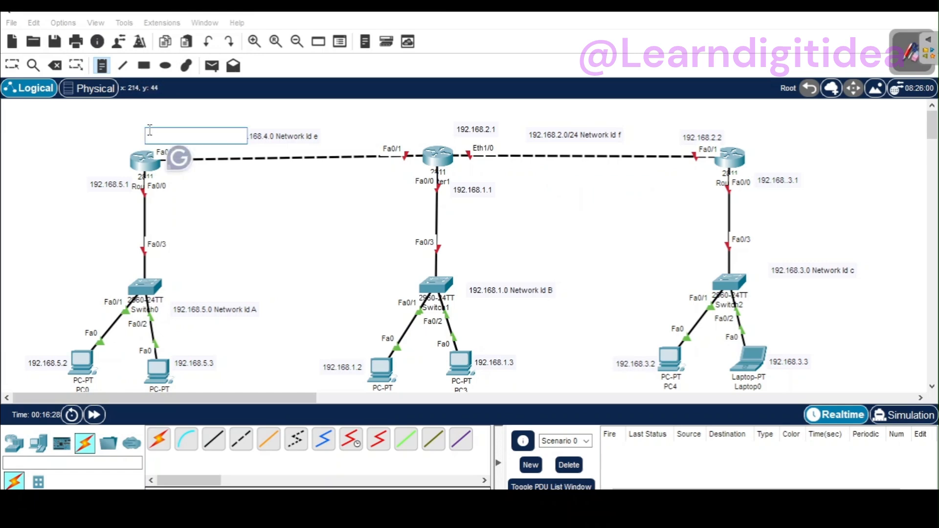
{"action": "type", "text": "192.168.1.1"}
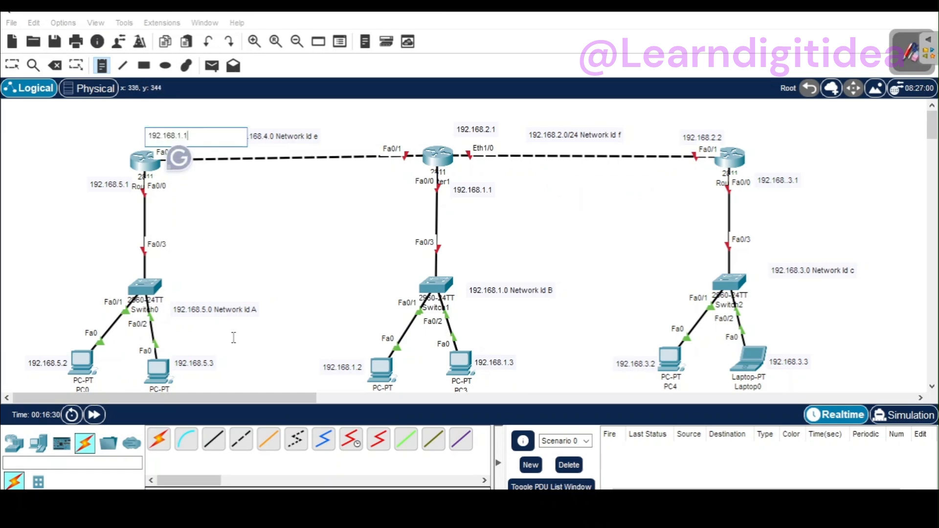
{"action": "left_click", "coordinate": [270, 192]}
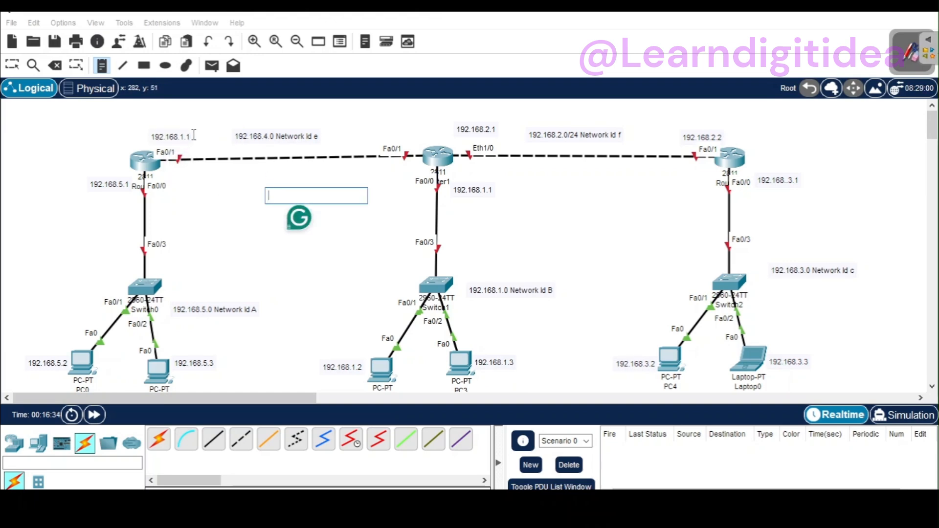
{"action": "left_click", "coordinate": [182, 137]}
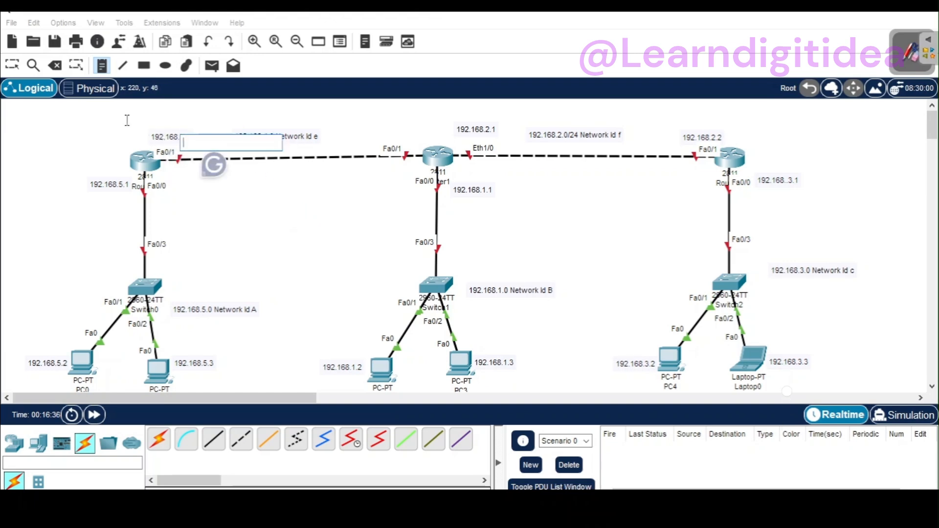
Step: Change the note above Router0's Fa0/1 port to "192.168.4.2" and copy its text
{"action": "left_click", "coordinate": [15, 66]}
{"action": "double_click", "coordinate": [178, 137]}
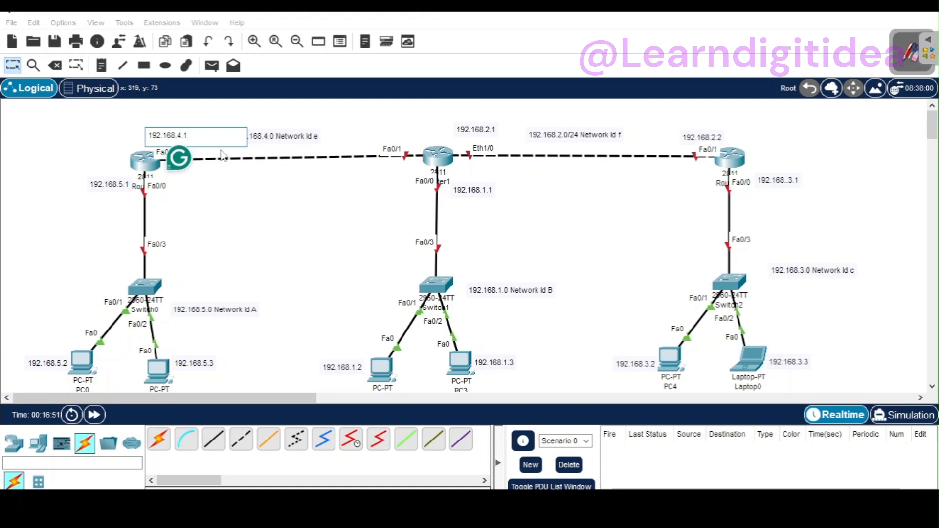
{"action": "key", "text": "BackSpace"}
{"action": "type", "text": "2"}
{"action": "left_click_drag", "start_coordinate": [177, 128], "coordinate": [142, 133]}
{"action": "key", "text": "ctrl+c"}
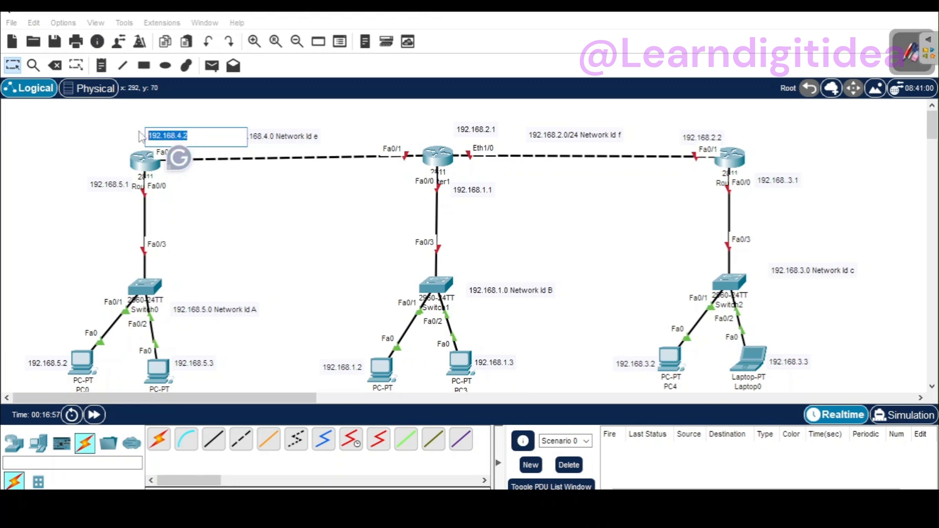
{"action": "left_click", "coordinate": [374, 133]}
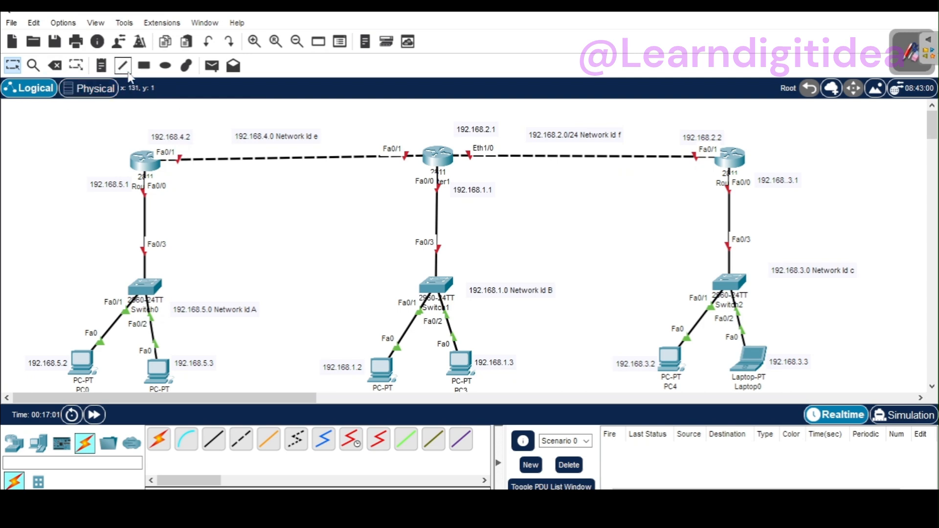
Step: Add a note reading "192.168.4.1" for Router1's Fa0/1 port, based on the copied address, and move it clear above the port label
{"action": "left_click", "coordinate": [102, 65]}
{"action": "left_click", "coordinate": [374, 134]}
{"action": "key", "text": "ctrl+v"}
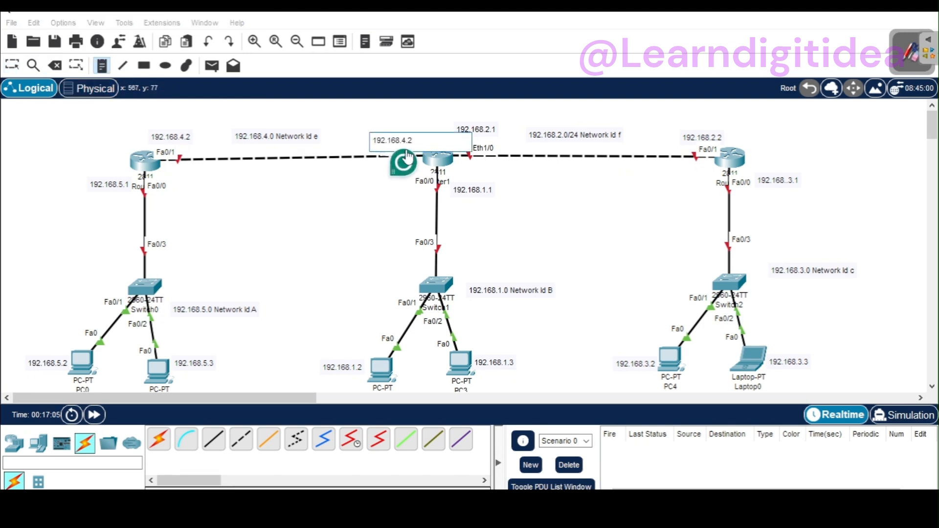
{"action": "key", "text": "BackSpace"}
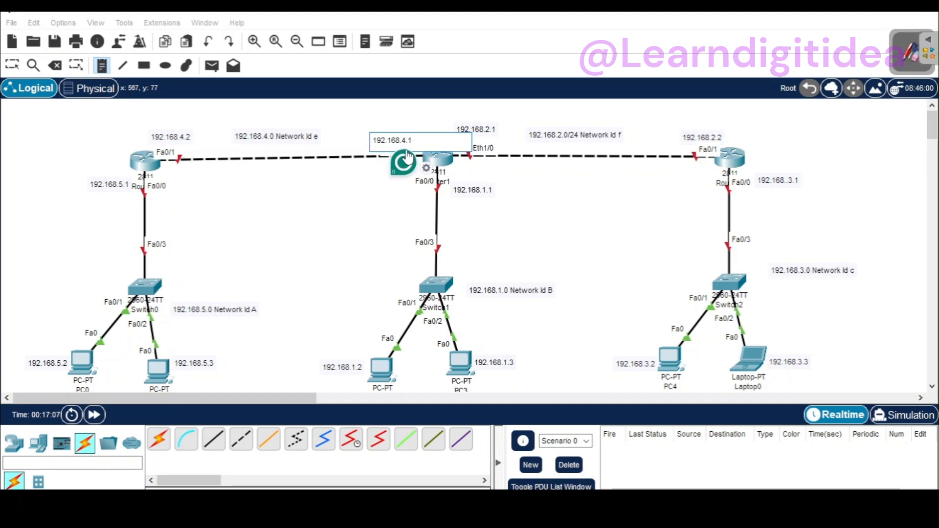
{"action": "left_click", "coordinate": [329, 200]}
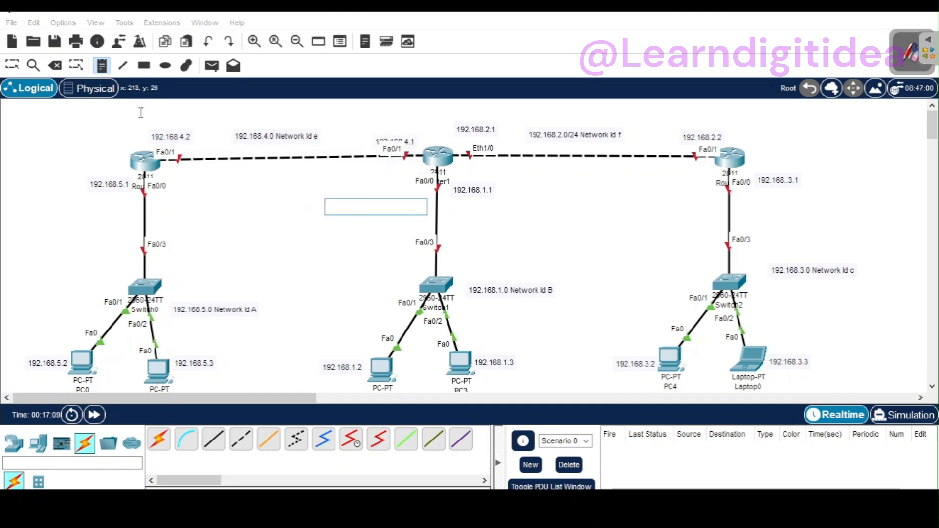
{"action": "left_click", "coordinate": [18, 65]}
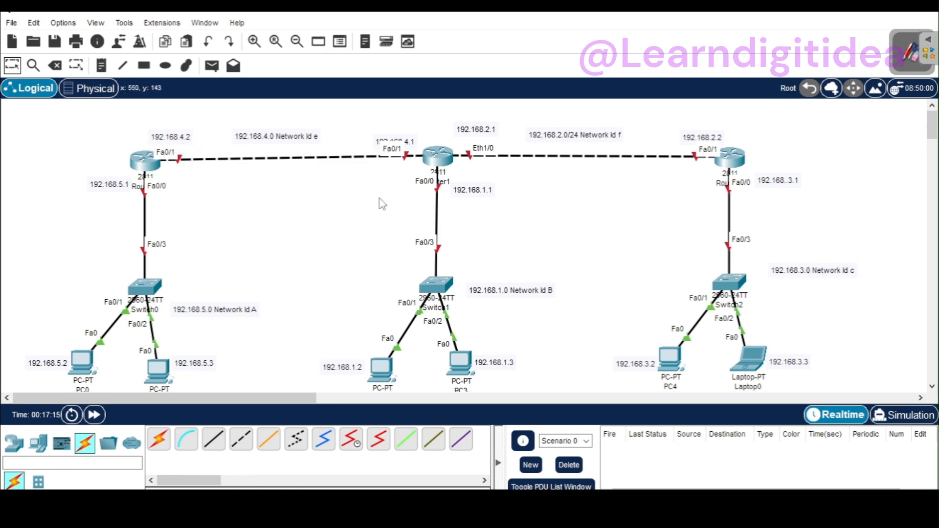
{"action": "left_click_drag", "start_coordinate": [411, 147], "coordinate": [400, 140]}
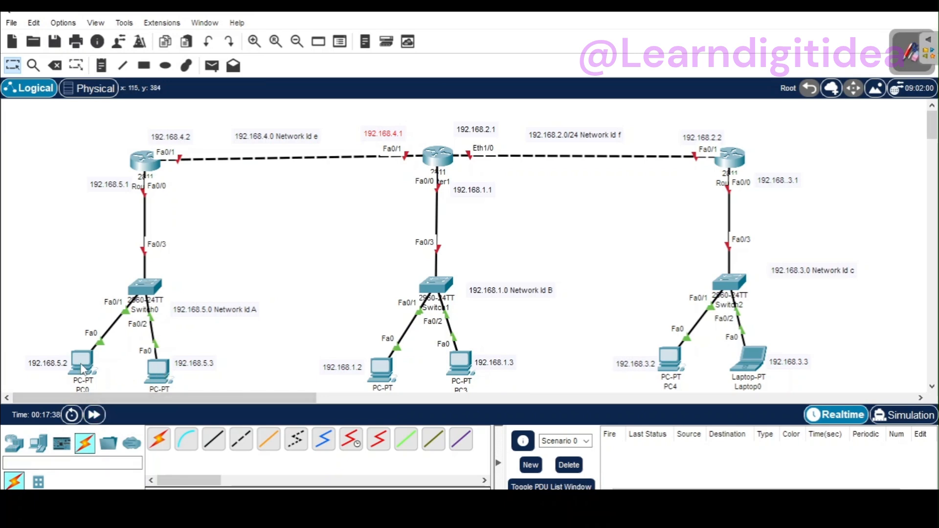
Step: Assign PC0 the static IPv4 address 192.168.5.2 with subnet mask 255.255.255.0
{"action": "mouse_move", "coordinate": [83, 371]}
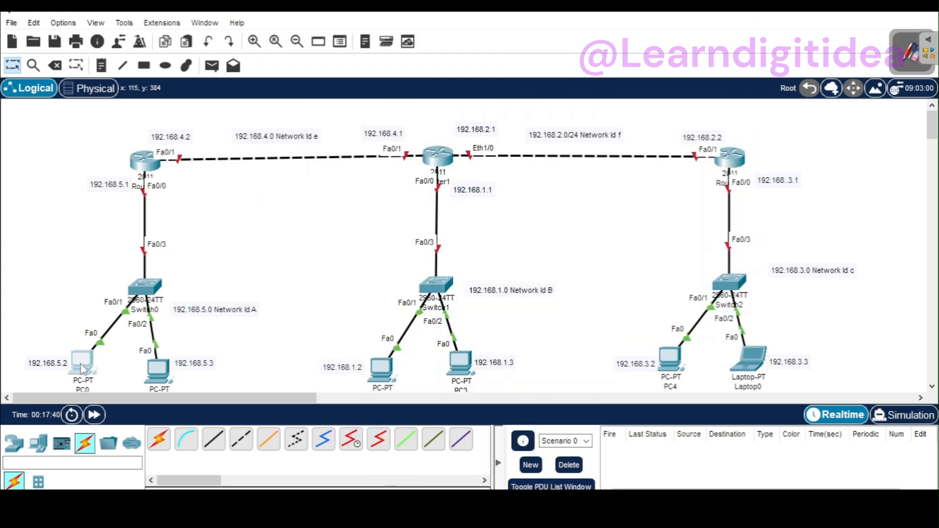
{"action": "left_click", "coordinate": [82, 370]}
{"action": "left_click", "coordinate": [383, 49]}
{"action": "left_click", "coordinate": [334, 92]}
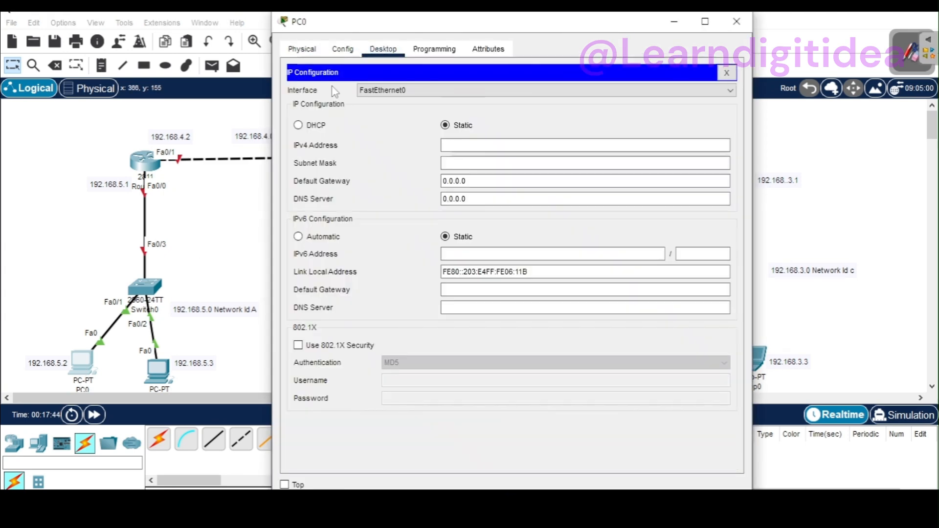
{"action": "left_click", "coordinate": [449, 146]}
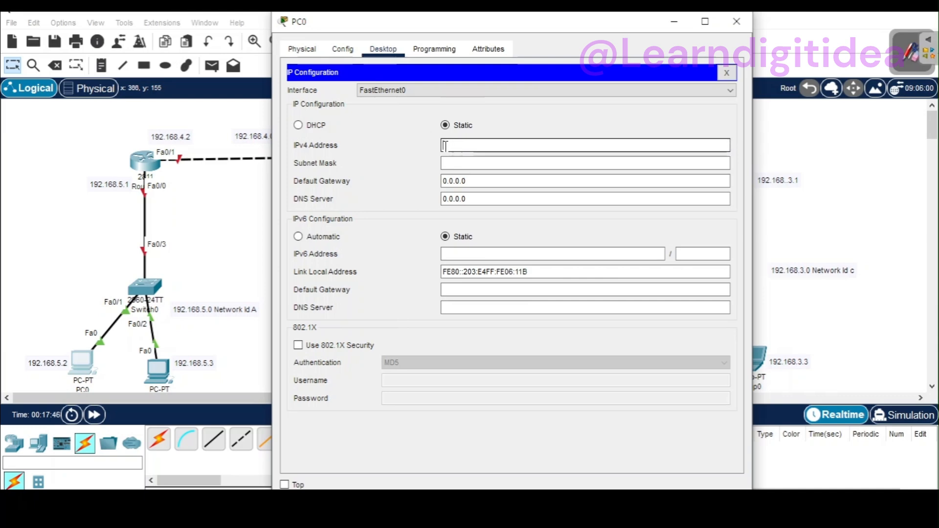
{"action": "type", "text": "192.168.5.2"}
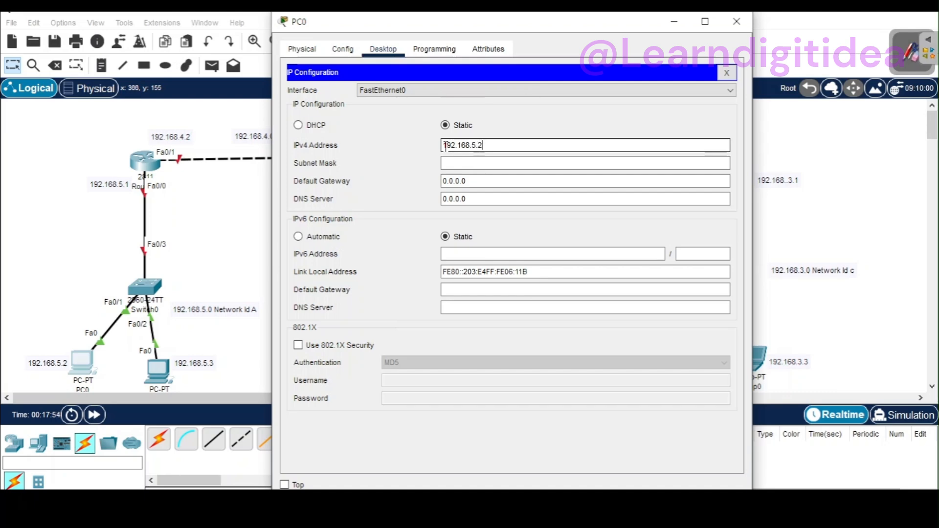
{"action": "left_click", "coordinate": [461, 161]}
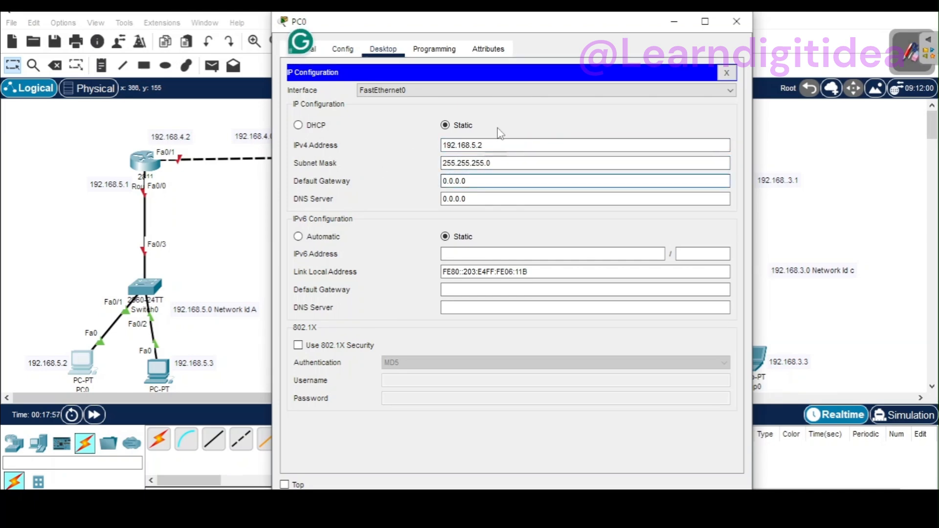
Step: Set PC0's default gateway to 192.168.5.1 and close its configuration window
{"action": "left_click_drag", "start_coordinate": [482, 145], "coordinate": [444, 145]}
{"action": "key", "text": "ctrl+c"}
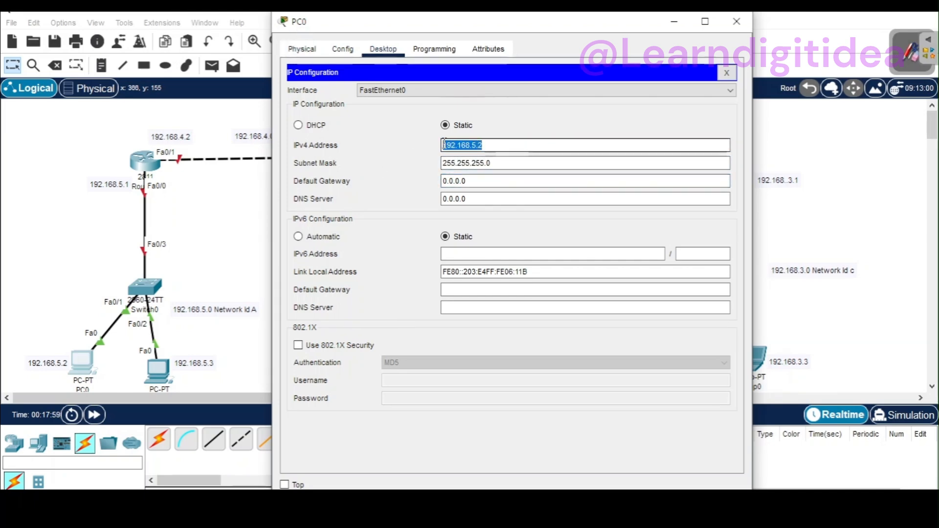
{"action": "double_click", "coordinate": [472, 180]}
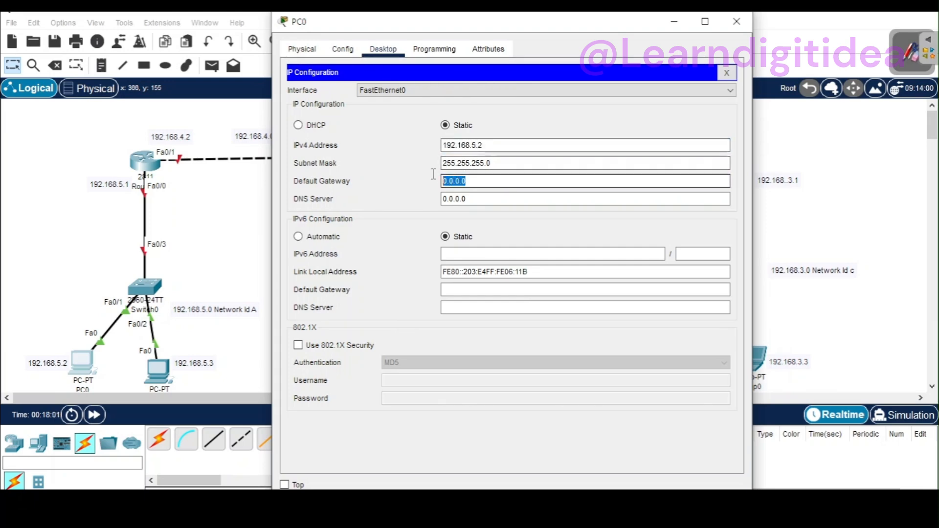
{"action": "key", "text": "ctrl+v"}
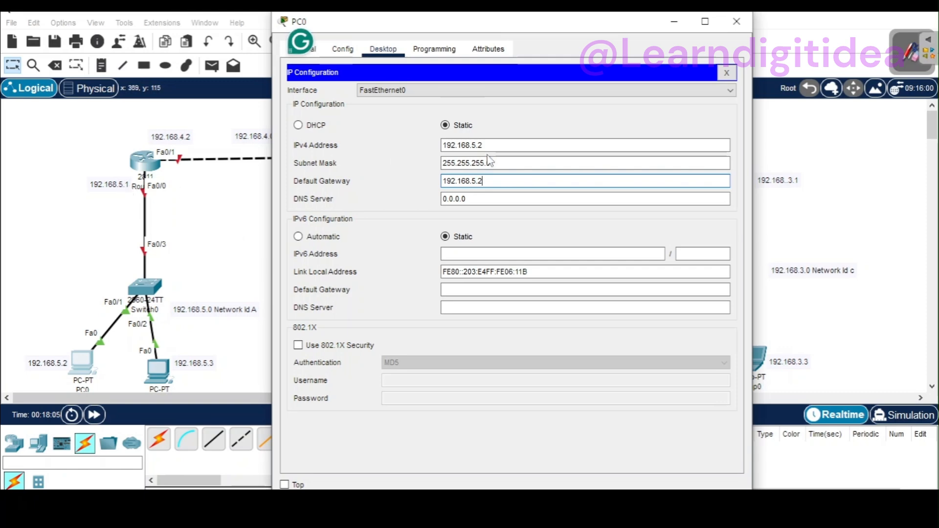
{"action": "key", "text": "BackSpace"}
{"action": "type", "text": "1"}
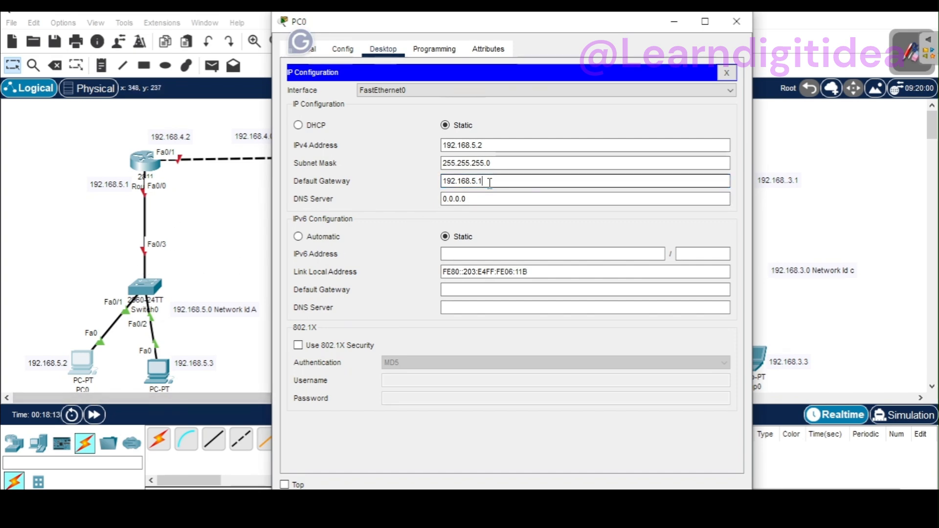
{"action": "left_click", "coordinate": [735, 22]}
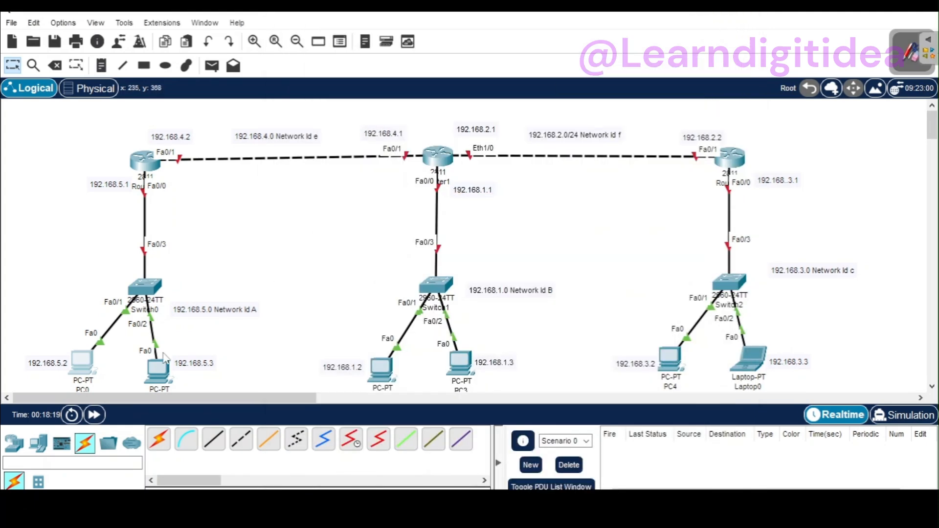
Step: Assign PC1 the static IPv4 address 192.168.5.3 with subnet mask 255.255.255.0
{"action": "left_click", "coordinate": [167, 373]}
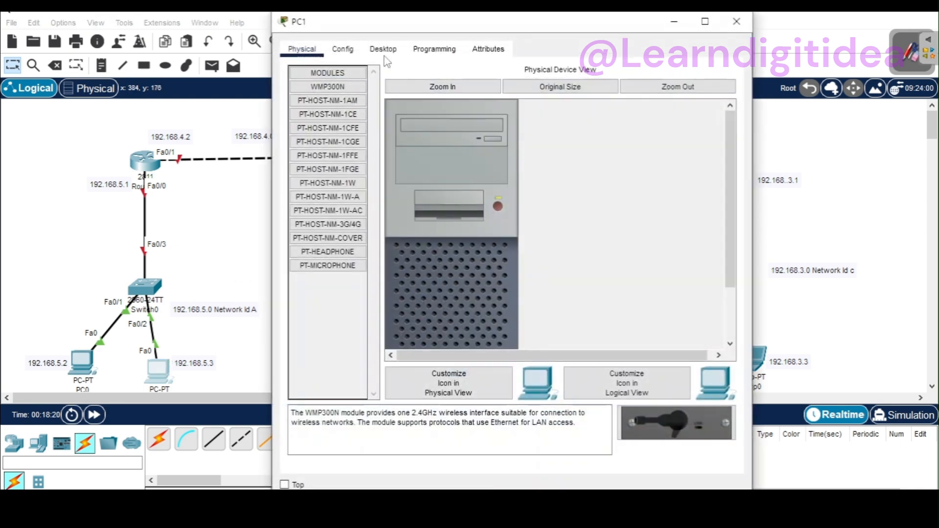
{"action": "left_click", "coordinate": [384, 50]}
{"action": "left_click", "coordinate": [323, 109]}
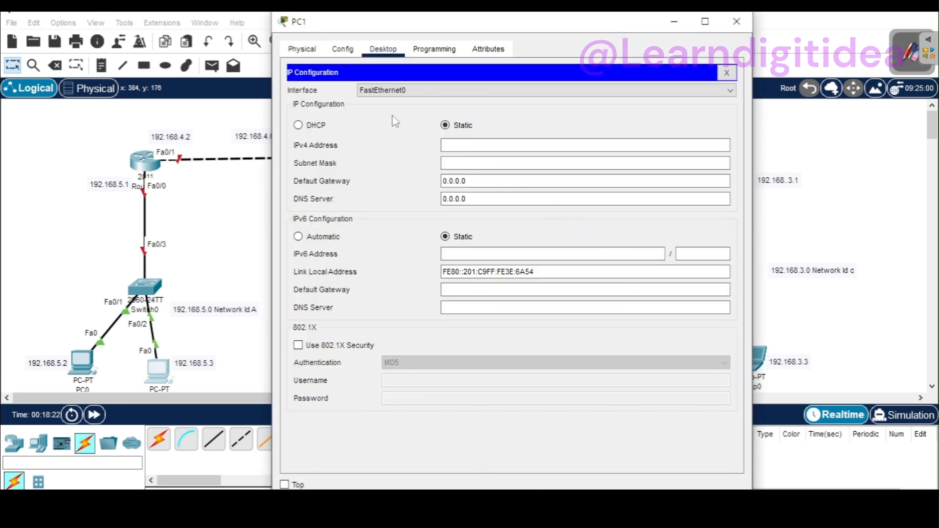
{"action": "left_click", "coordinate": [452, 143]}
{"action": "type", "text": "192.168.5.2"}
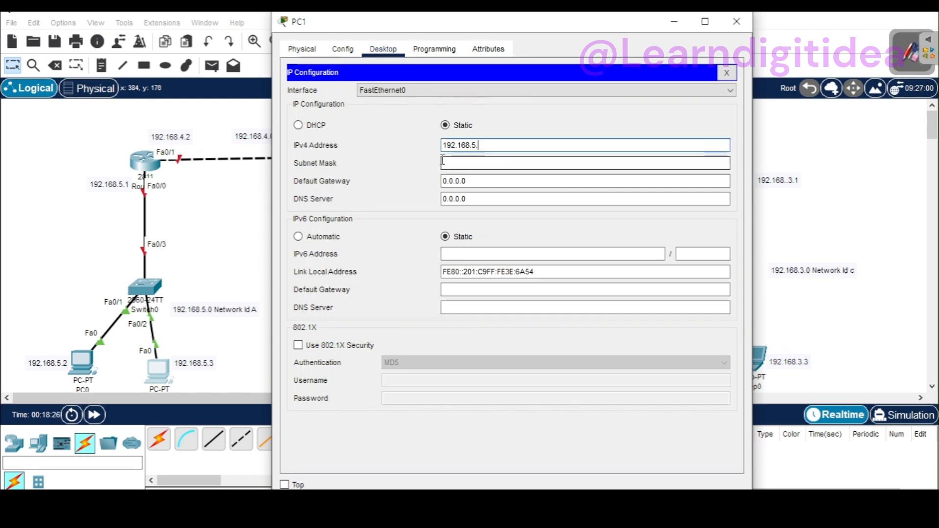
{"action": "left_click", "coordinate": [442, 162]}
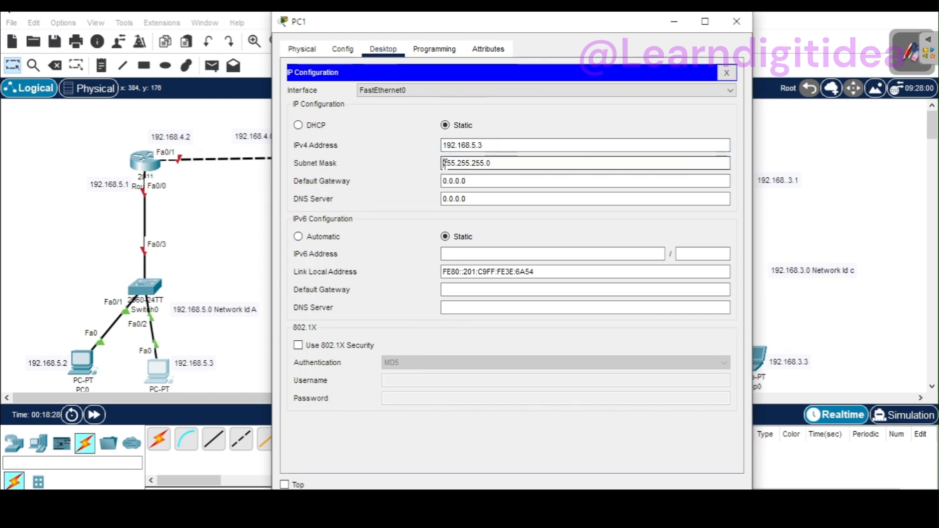
Step: Set PC1's default gateway to 192.168.5.1 and close its configuration window
{"action": "left_click_drag", "start_coordinate": [471, 181], "coordinate": [422, 177]}
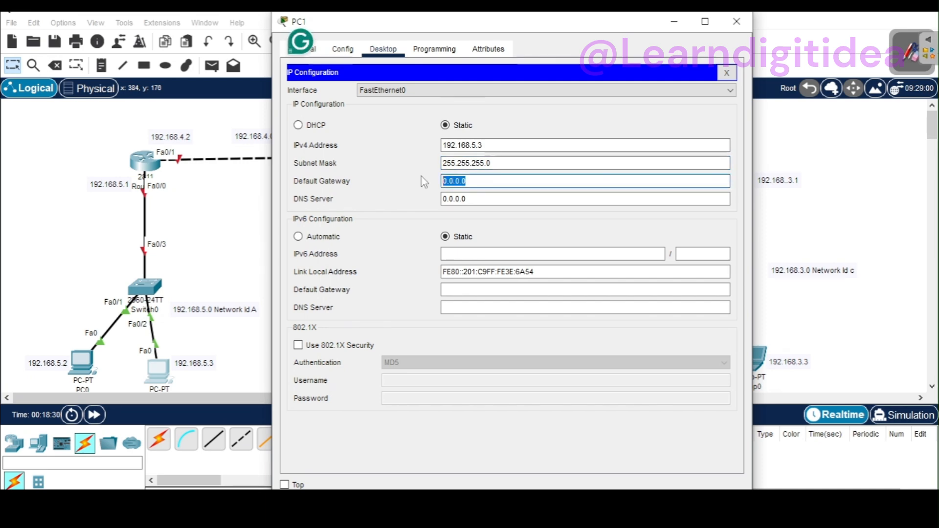
{"action": "type", "text": "192.168.5.2"}
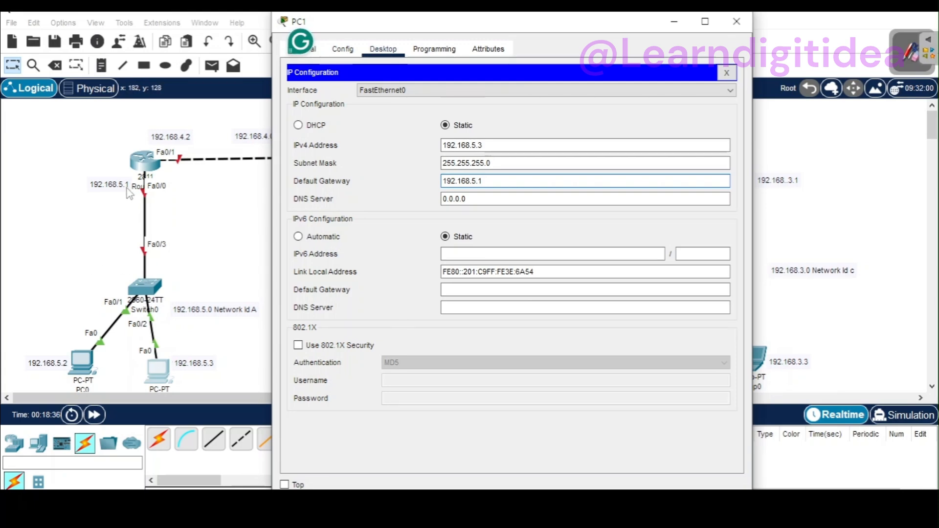
{"action": "left_click", "coordinate": [738, 23]}
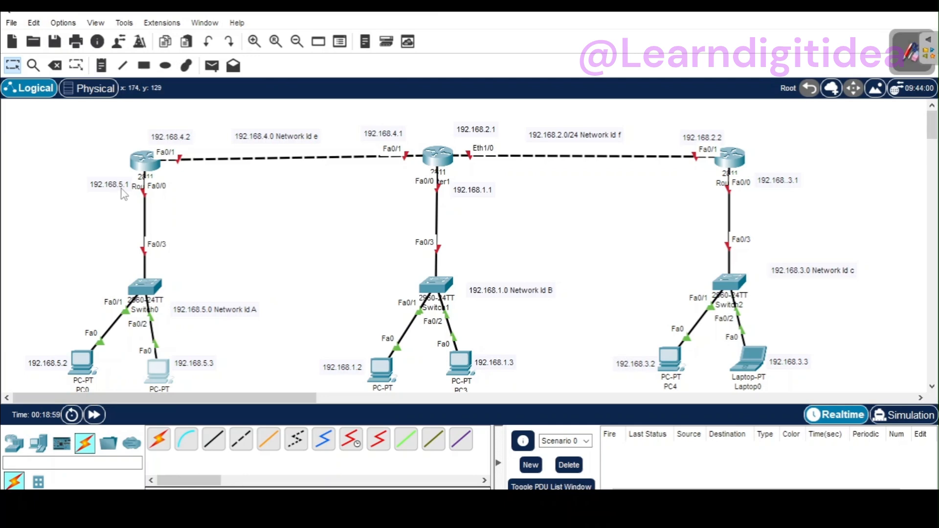
{"action": "left_click", "coordinate": [146, 169]}
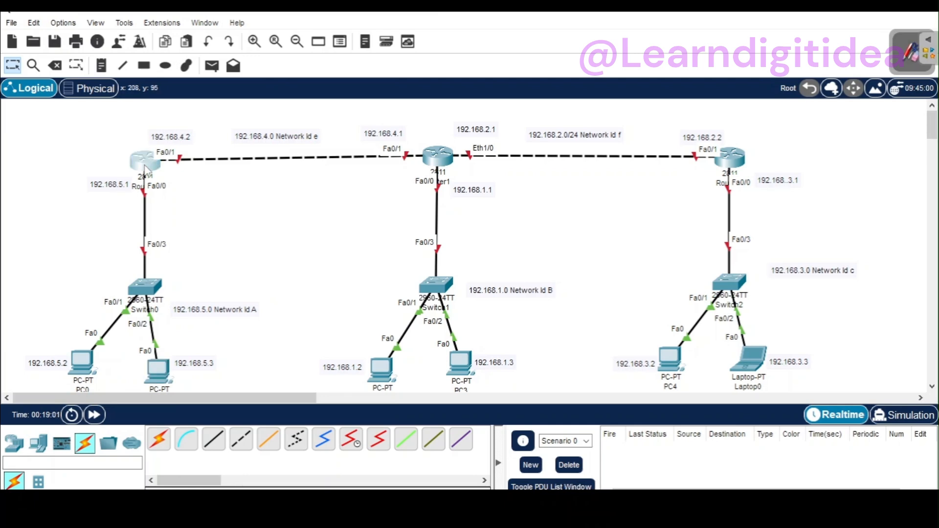
{"action": "left_click", "coordinate": [347, 52]}
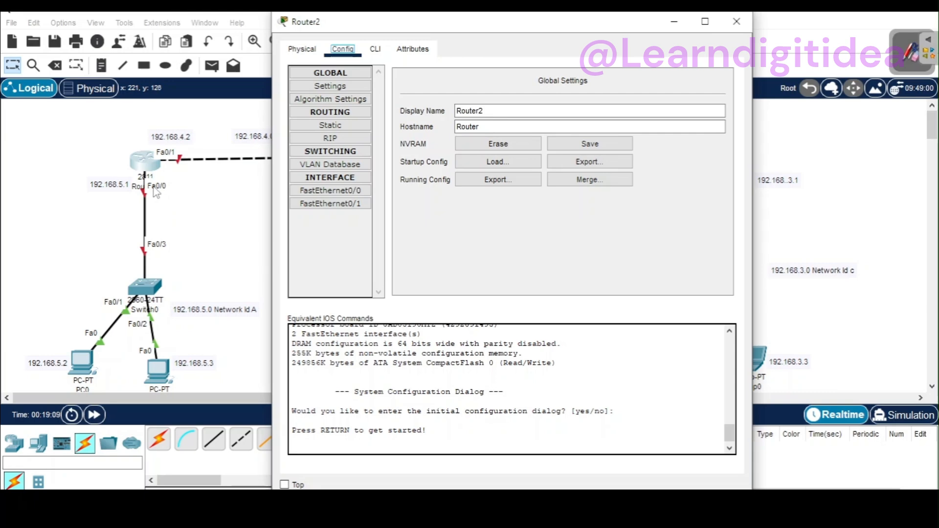
{"action": "left_click", "coordinate": [736, 22]}
Step: Review the interface preferences, including the setting that always shows port labels in the logical workspace
{"action": "left_click", "coordinate": [35, 24]}
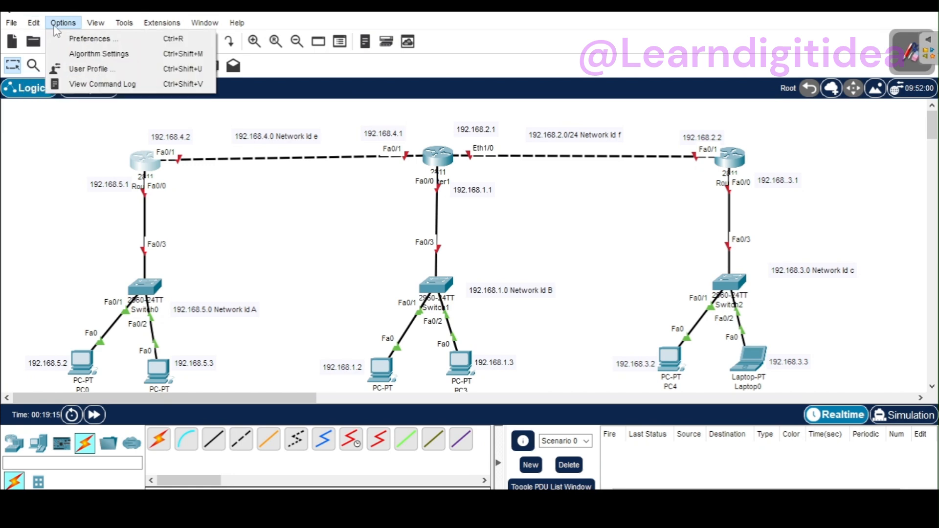
{"action": "left_click", "coordinate": [58, 25]}
{"action": "left_click", "coordinate": [58, 25]}
{"action": "mouse_move", "coordinate": [35, 25]}
{"action": "mouse_move", "coordinate": [86, 29]}
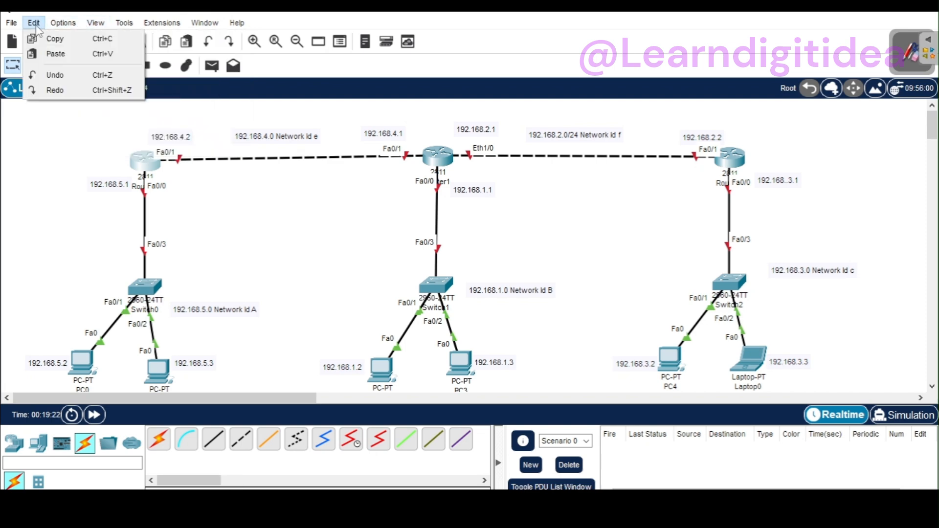
{"action": "left_click", "coordinate": [27, 180]}
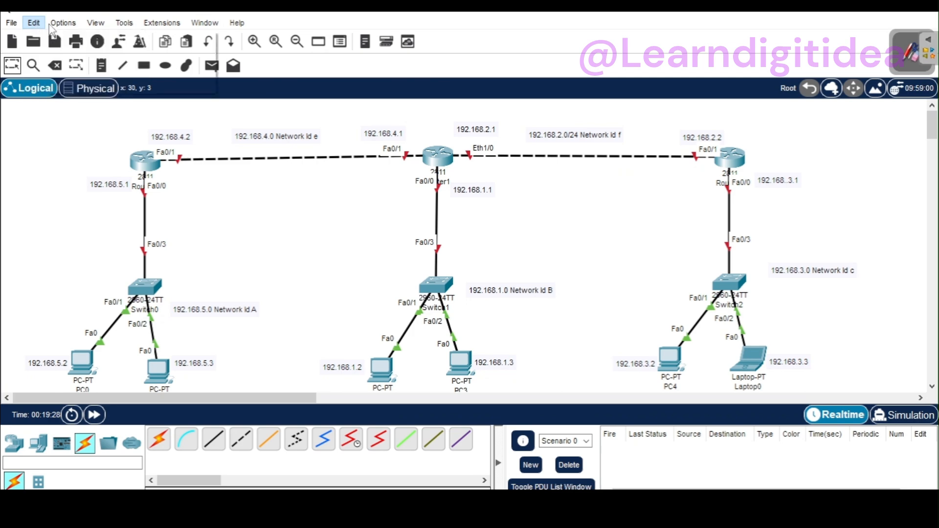
{"action": "mouse_move", "coordinate": [57, 28]}
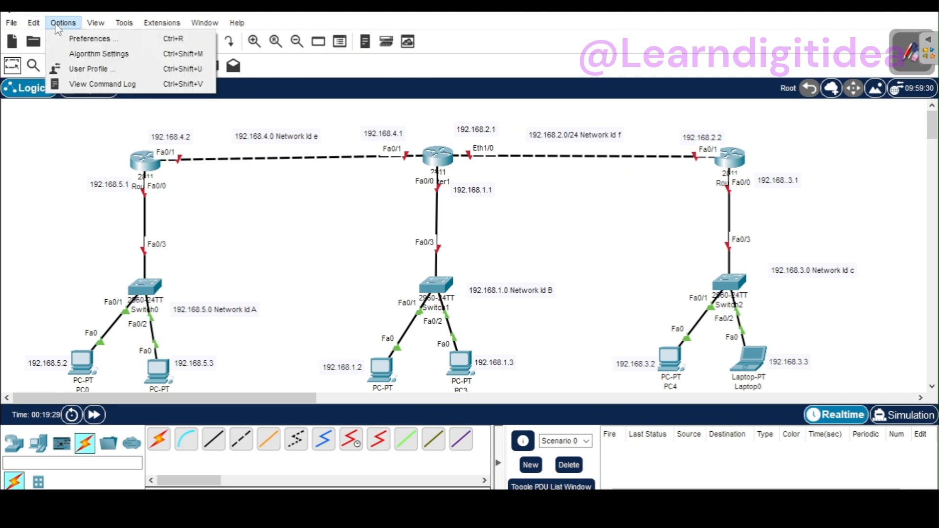
{"action": "left_click", "coordinate": [80, 41]}
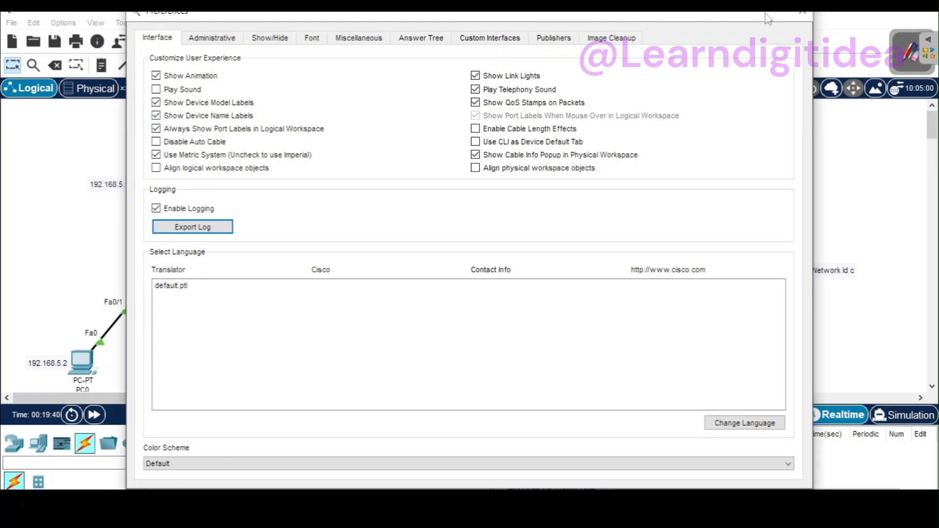
{"action": "left_click", "coordinate": [802, 16]}
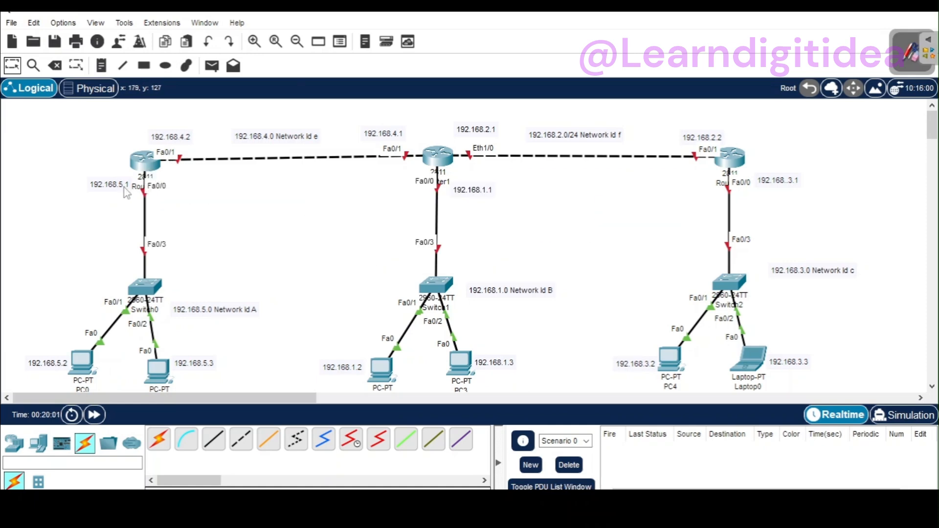
Step: Configure Router2's FastEthernet0/0 with IPv4 address 192.168.5.1 and subnet mask 255.255.255.0, and turn the port on
{"action": "left_click", "coordinate": [143, 159]}
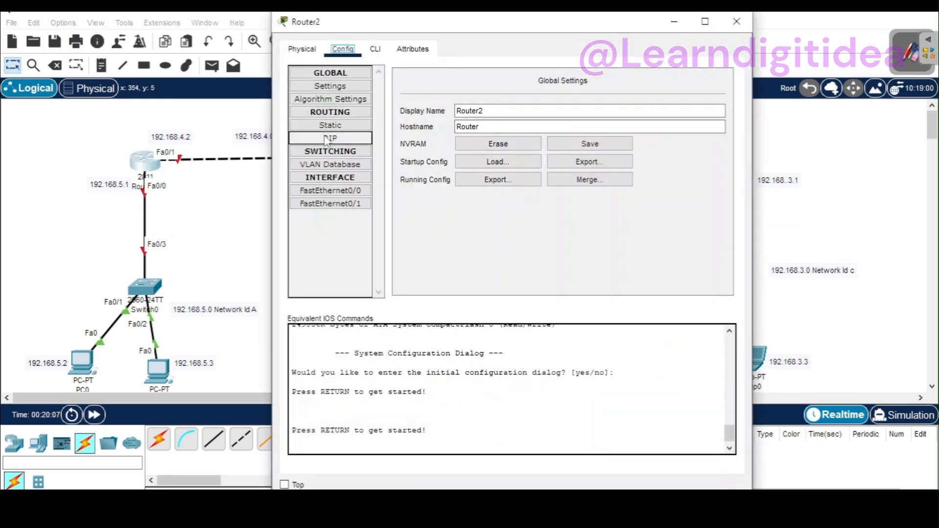
{"action": "left_click", "coordinate": [340, 192]}
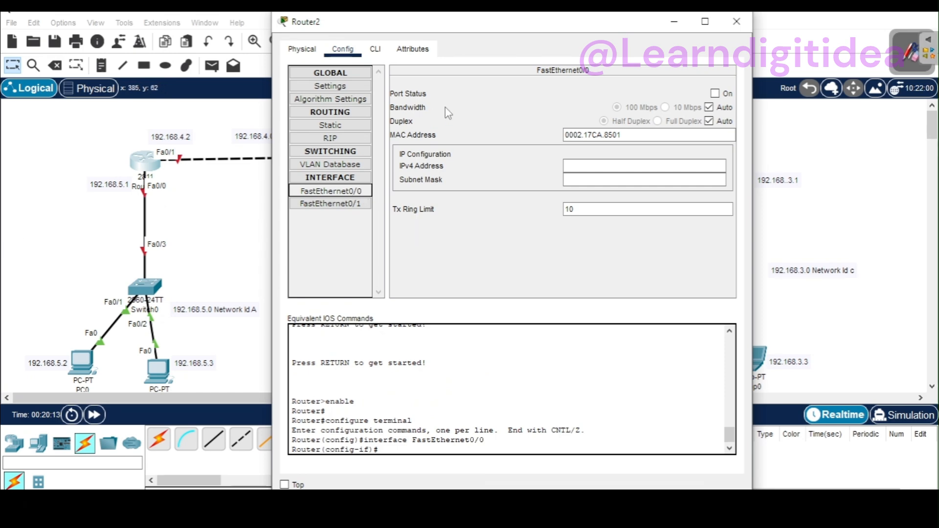
{"action": "left_click", "coordinate": [568, 165]}
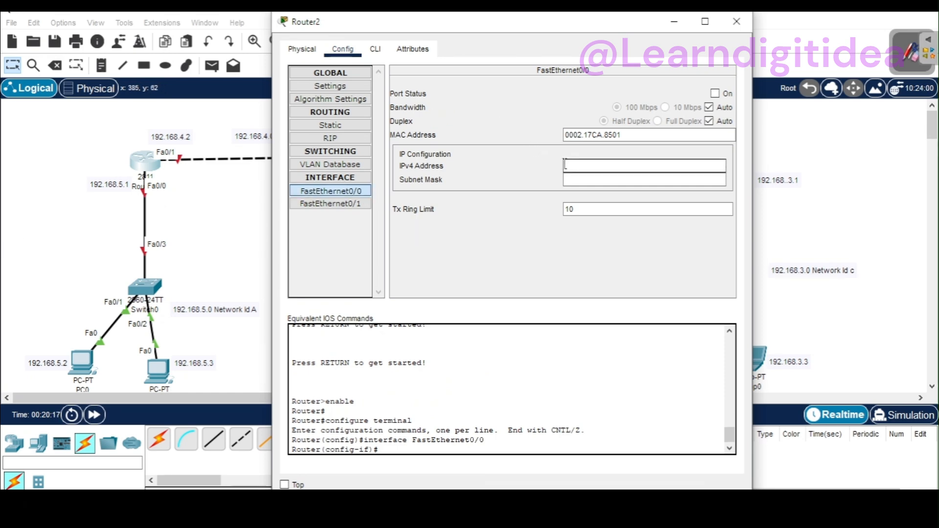
{"action": "type", "text": "192.168.5.2"}
{"action": "key", "text": "BackSpace"}
{"action": "type", "text": "1"}
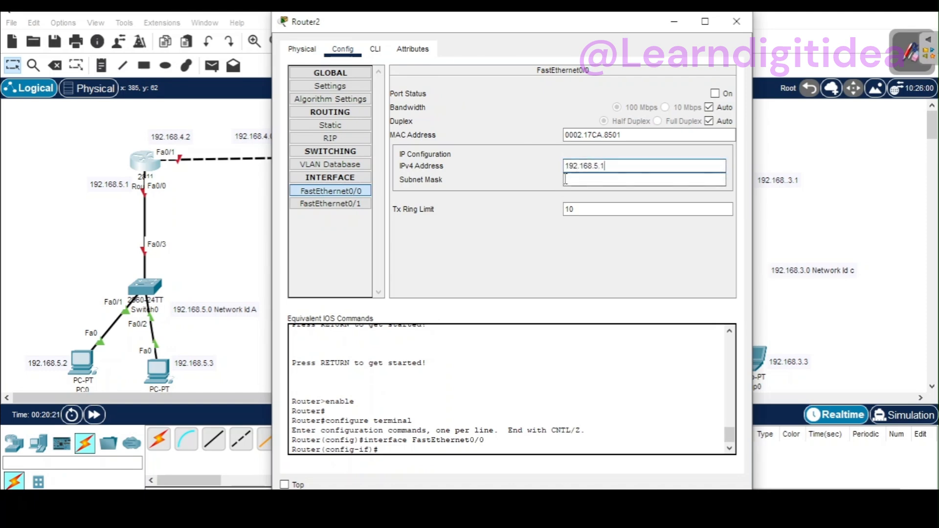
{"action": "left_click", "coordinate": [566, 179]}
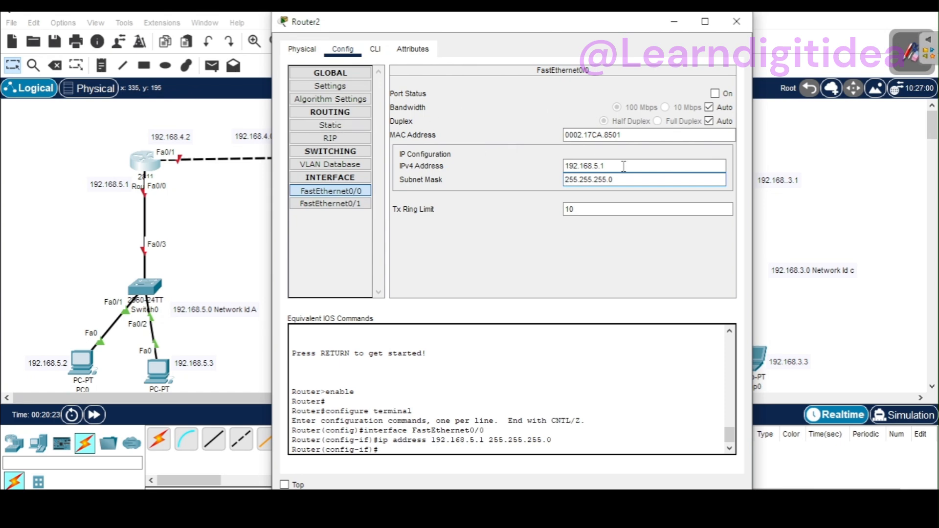
{"action": "left_click", "coordinate": [715, 94]}
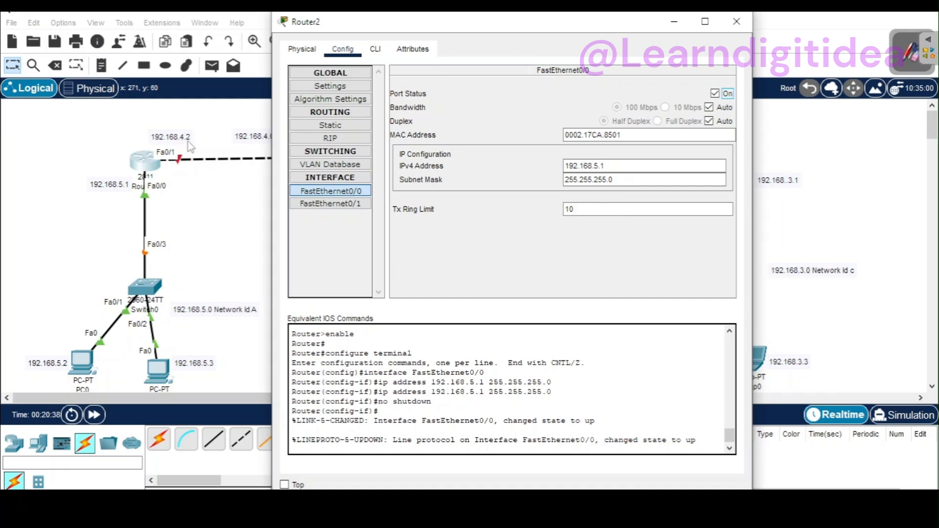
Step: Configure Router2's FastEthernet0/1 with IPv4 address 192.168.4.2 and subnet mask 255.255.255.0, and turn the port on
{"action": "left_click", "coordinate": [306, 210]}
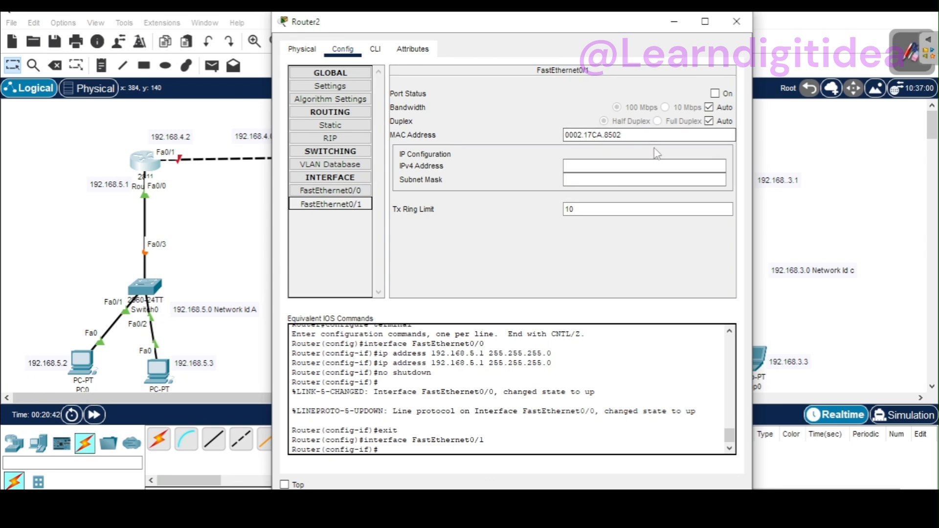
{"action": "left_click", "coordinate": [617, 167]}
{"action": "type", "text": "192.168.5.2"}
{"action": "key", "text": "BackSpace"}
{"action": "key", "text": "BackSpace"}
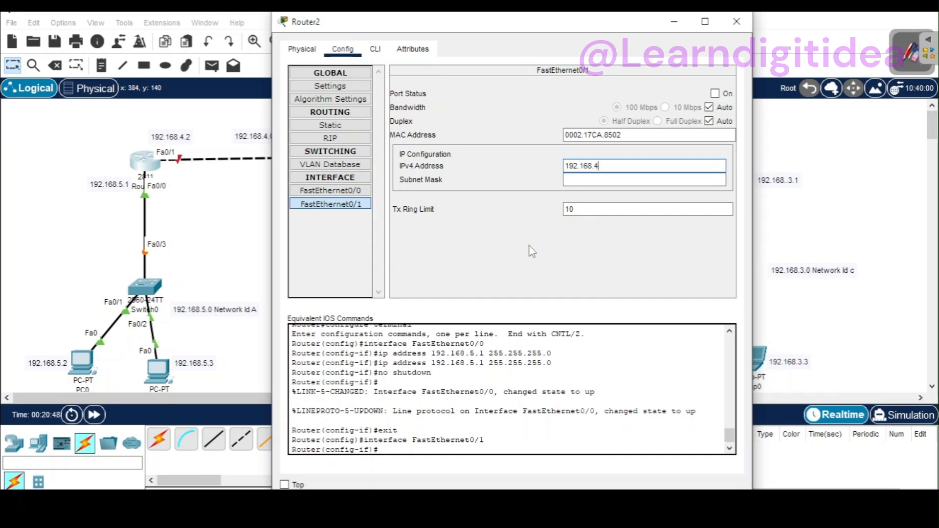
{"action": "left_click", "coordinate": [582, 179]}
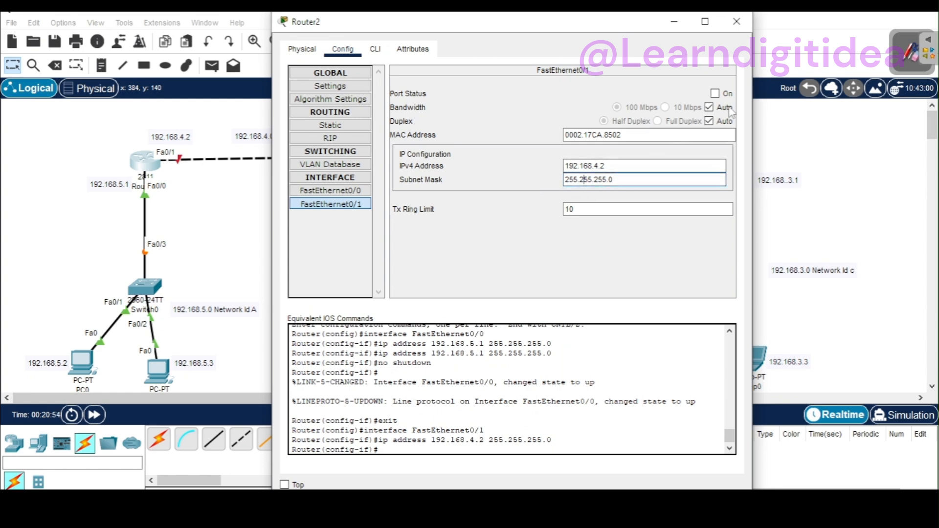
{"action": "left_click", "coordinate": [716, 94]}
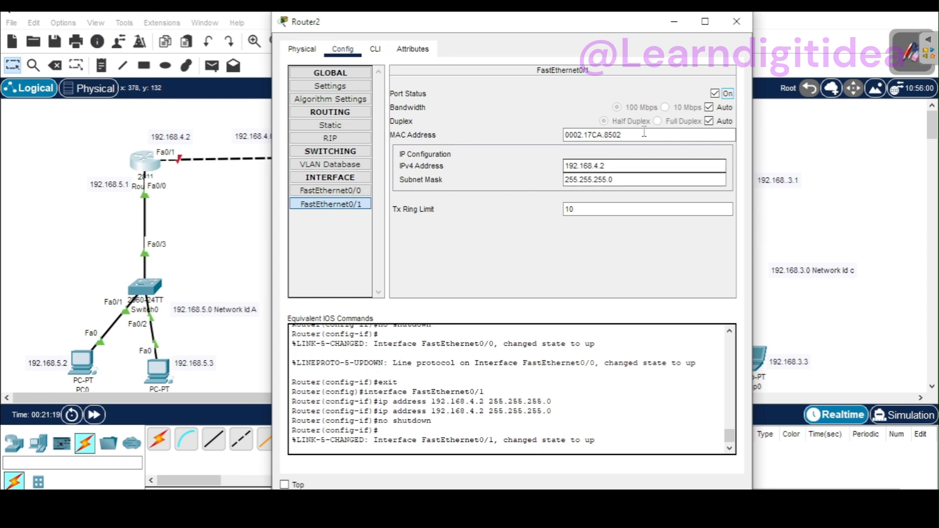
Step: Close Router2's window and configure Router1's FastEthernet0/0 with IPv4 address 192.168.1.1 and subnet mask 255.255.255.0, and turn the port on
{"action": "left_click", "coordinate": [735, 22]}
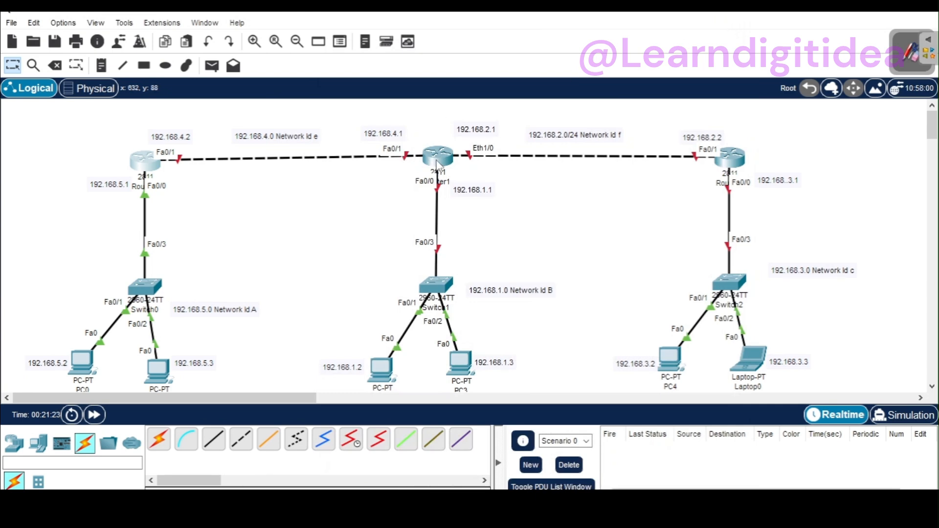
{"action": "mouse_move", "coordinate": [438, 165]}
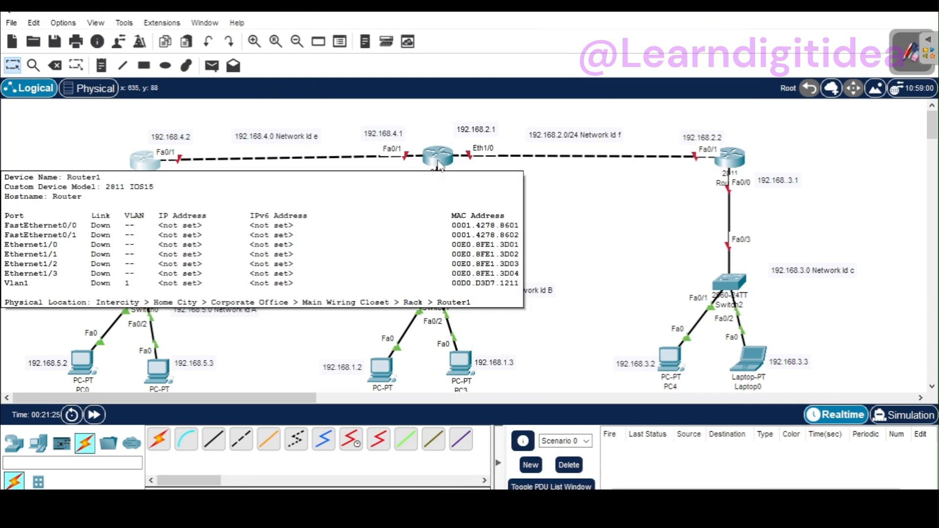
{"action": "left_click", "coordinate": [439, 166]}
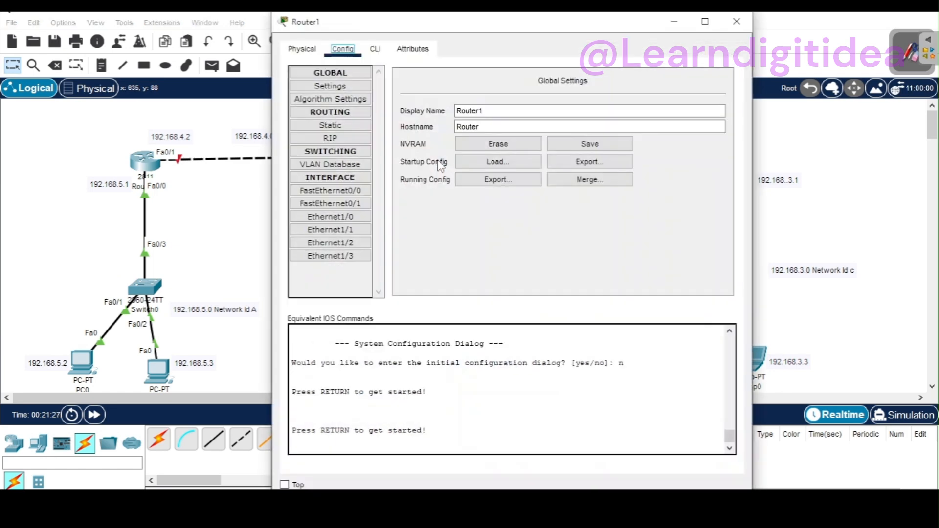
{"action": "left_click_drag", "start_coordinate": [499, 27], "coordinate": [399, 239]}
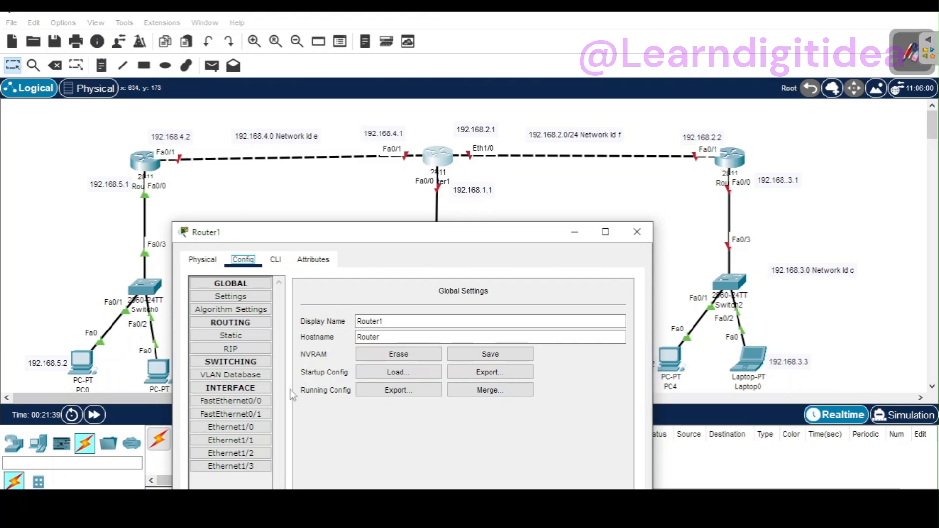
{"action": "left_click", "coordinate": [230, 401]}
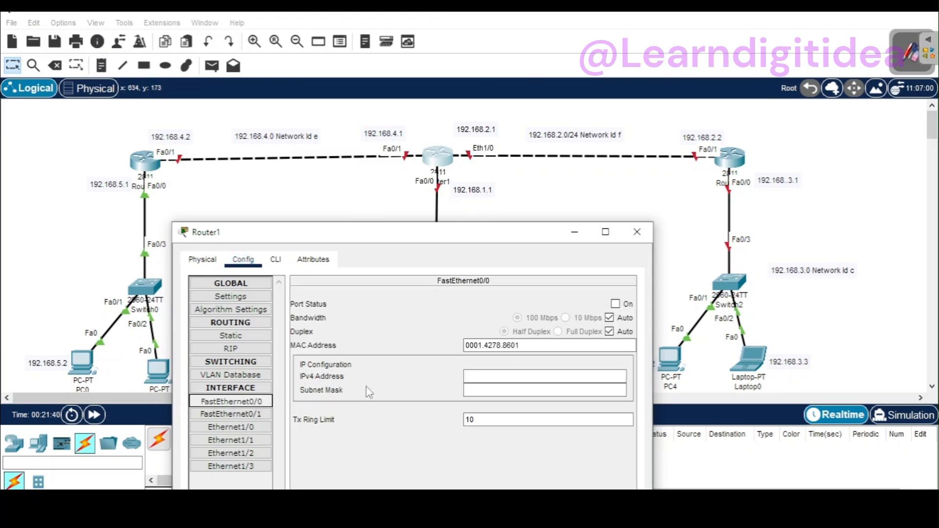
{"action": "left_click", "coordinate": [488, 378]}
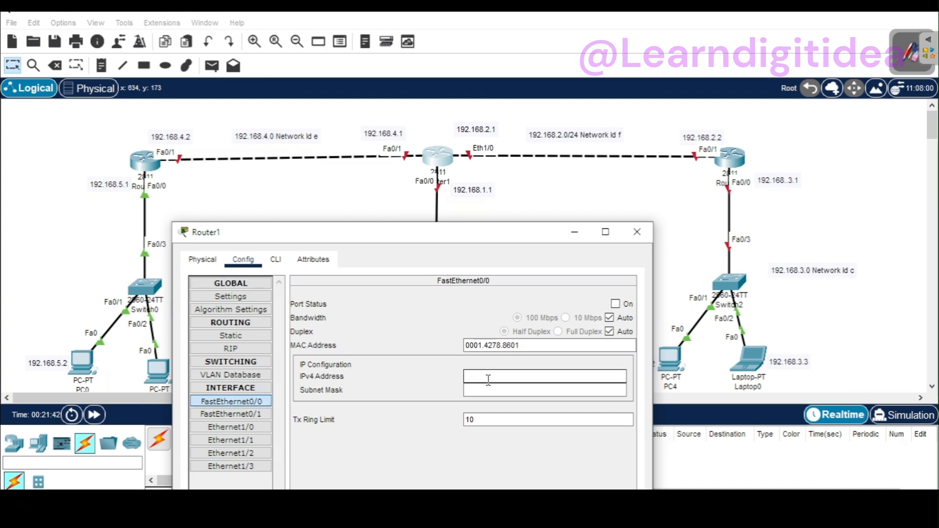
{"action": "type", "text": "192.168.5.2"}
{"action": "left_click", "coordinate": [477, 392]}
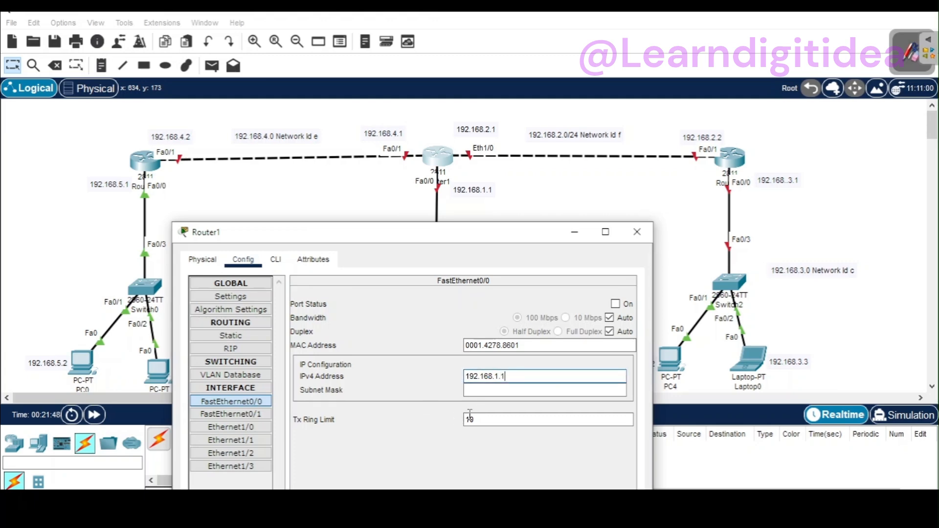
{"action": "left_click", "coordinate": [615, 303]}
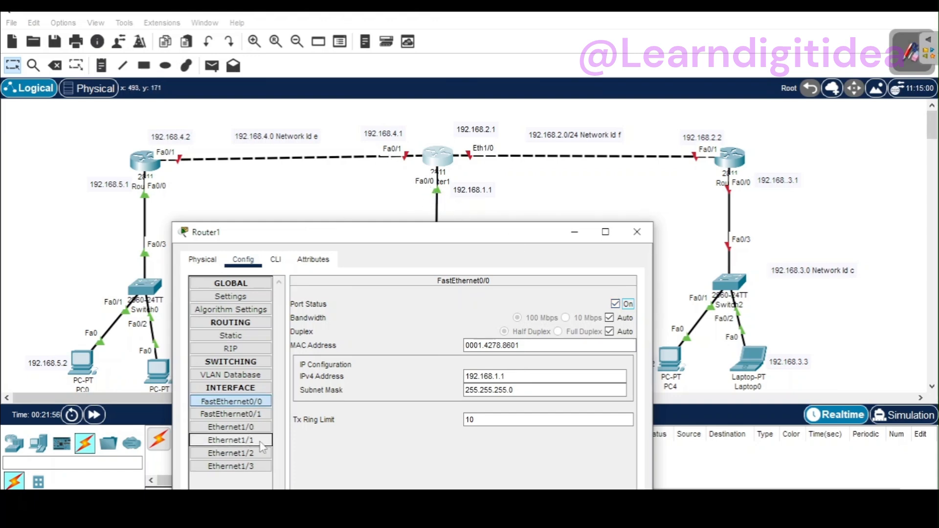
Step: Configure Router1's FastEthernet0/1 with IPv4 address 192.168.4.1 and subnet mask 255.255.255.0, and turn the port on
{"action": "left_click", "coordinate": [261, 417]}
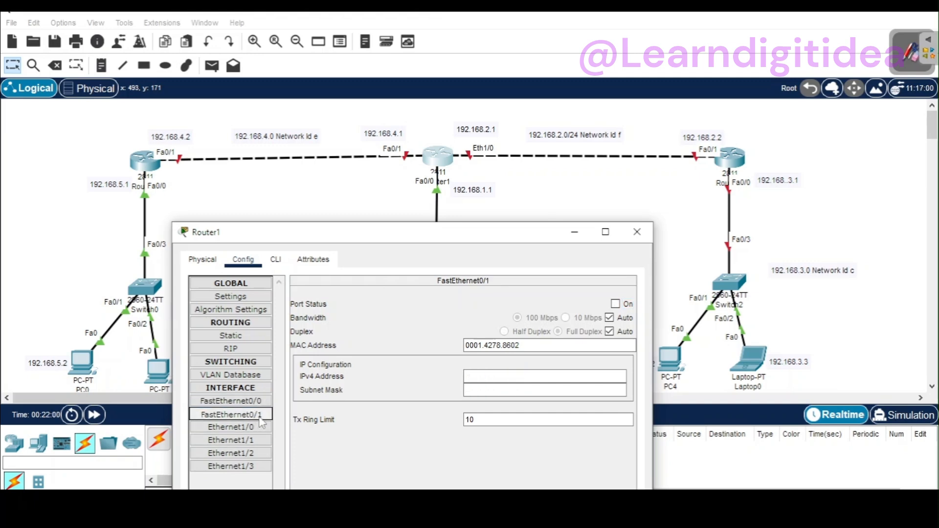
{"action": "left_click", "coordinate": [503, 373]}
{"action": "type", "text": "192.168.5.2"}
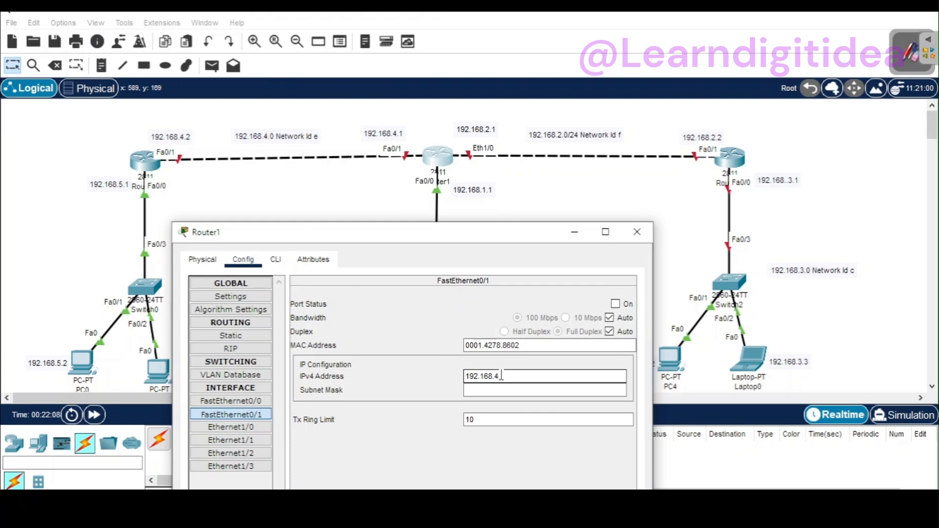
{"action": "left_click", "coordinate": [504, 390]}
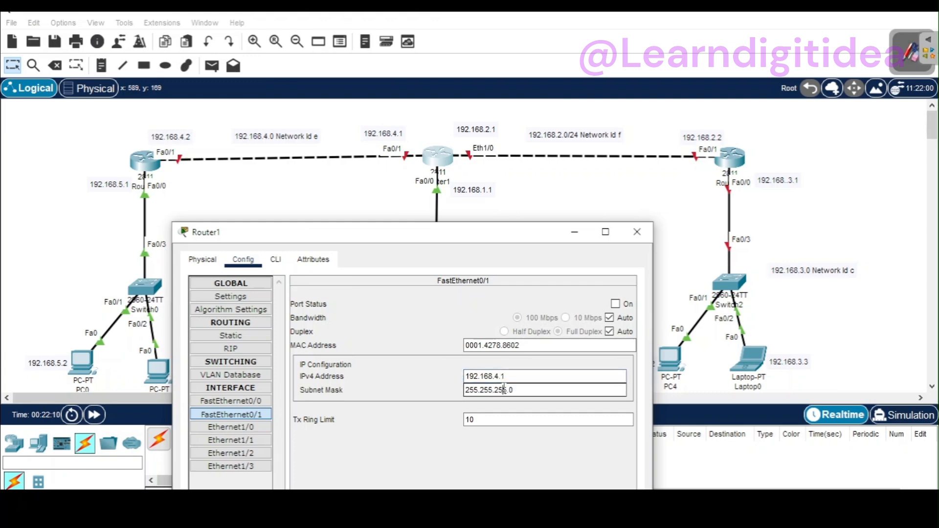
{"action": "left_click", "coordinate": [617, 304]}
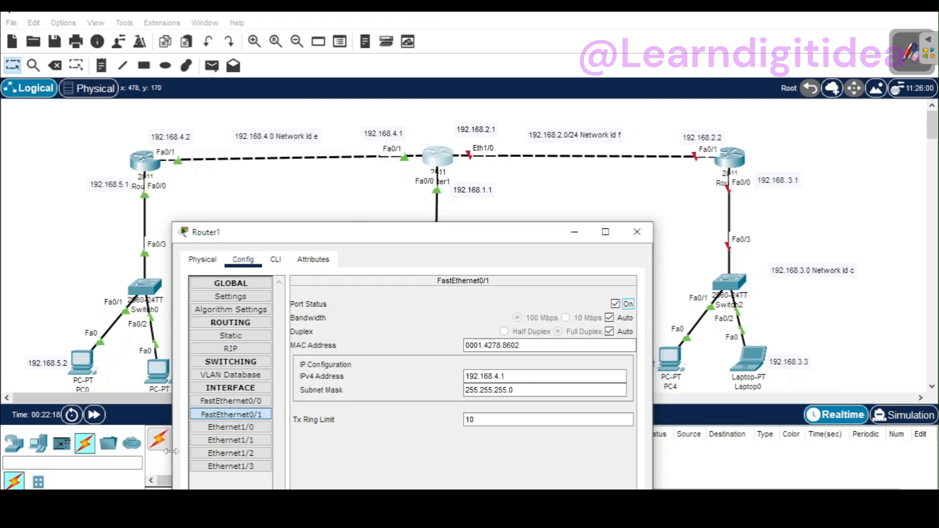
Step: Configure Router1's Ethernet1/0 with IPv4 address 192.168.2.1 and subnet mask 255.255.255.0, turn the port on, and close the router's window
{"action": "left_click", "coordinate": [254, 428]}
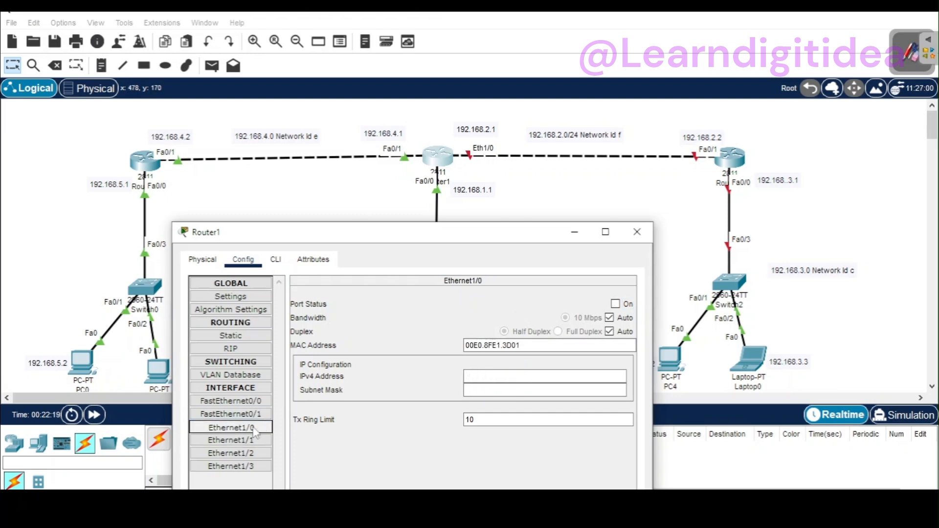
{"action": "left_click", "coordinate": [485, 375]}
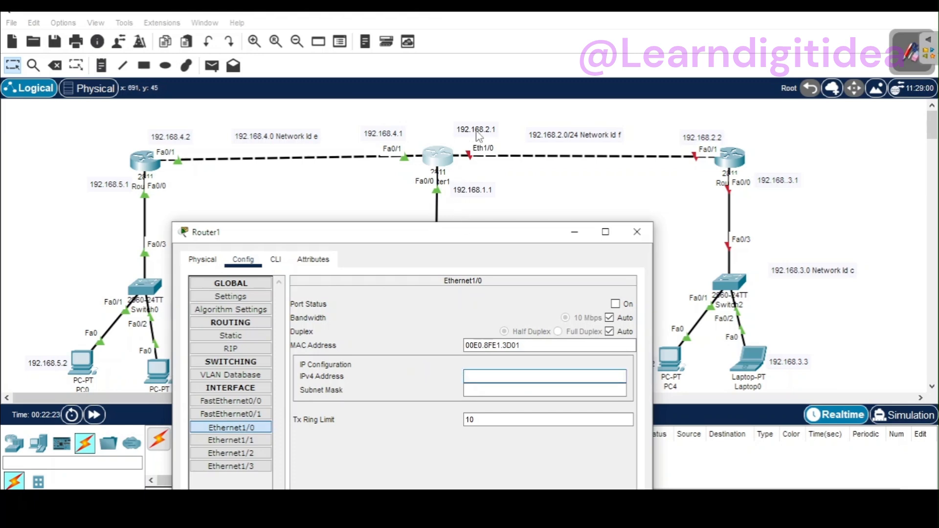
{"action": "type", "text": "192.168.5.2"}
{"action": "key", "text": "BackSpace"}
{"action": "key", "text": "BackSpace"}
{"action": "key", "text": "BackSpace"}
{"action": "type", "text": "2.1"}
{"action": "left_click", "coordinate": [480, 391]}
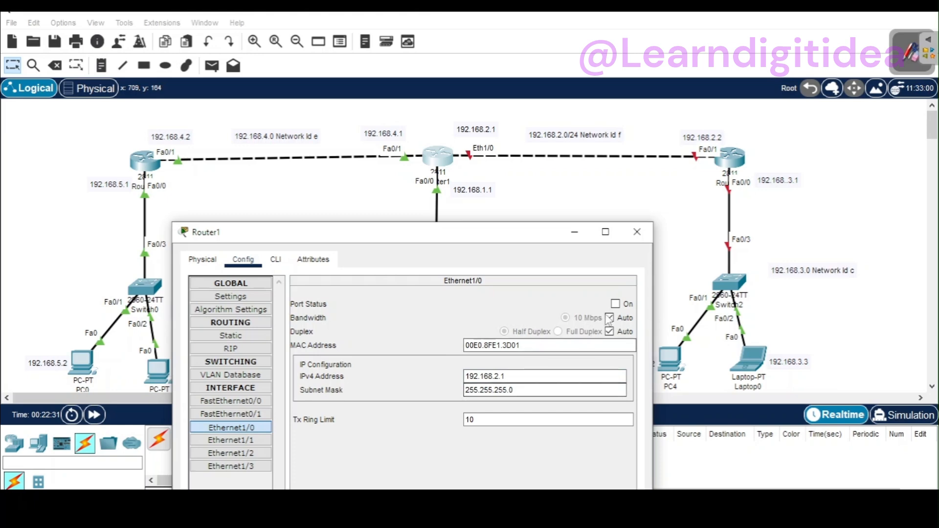
{"action": "left_click", "coordinate": [615, 304]}
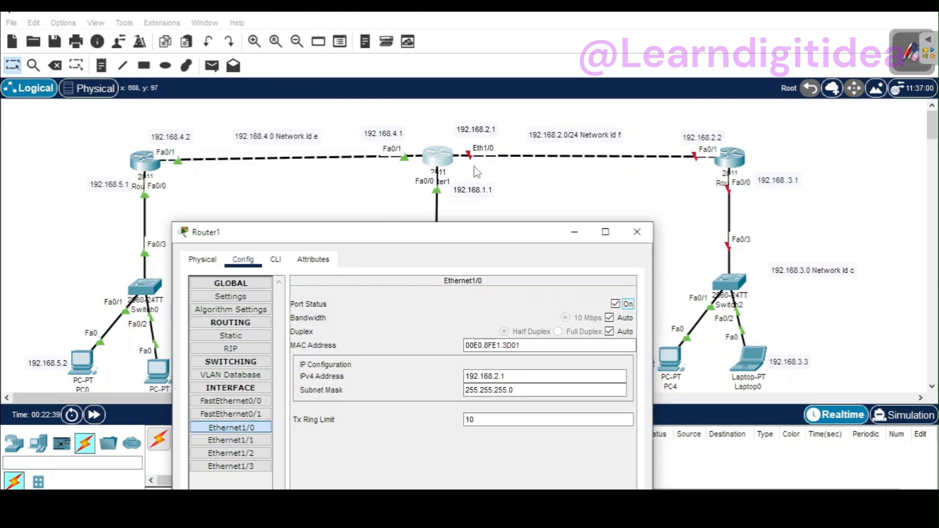
{"action": "left_click", "coordinate": [513, 391]}
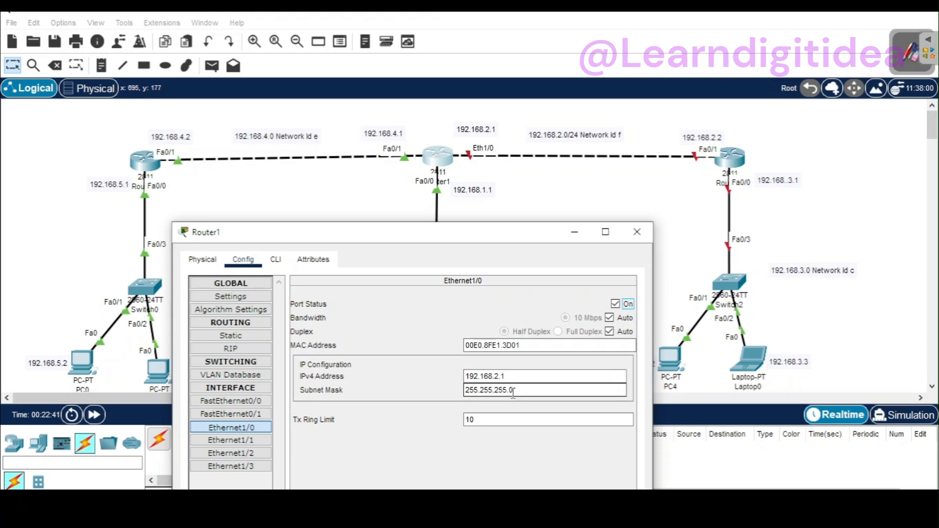
{"action": "left_click", "coordinate": [631, 232]}
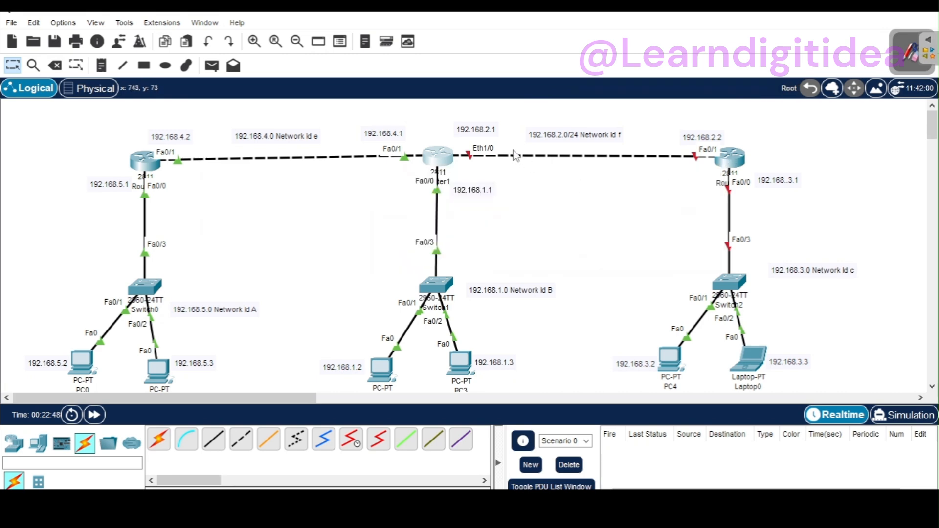
Step: Configure Router0's FastEthernet0/1 with IPv4 address 192.168.2.2 and subnet mask 255.255.255.0, and turn the port on
{"action": "left_click", "coordinate": [730, 165]}
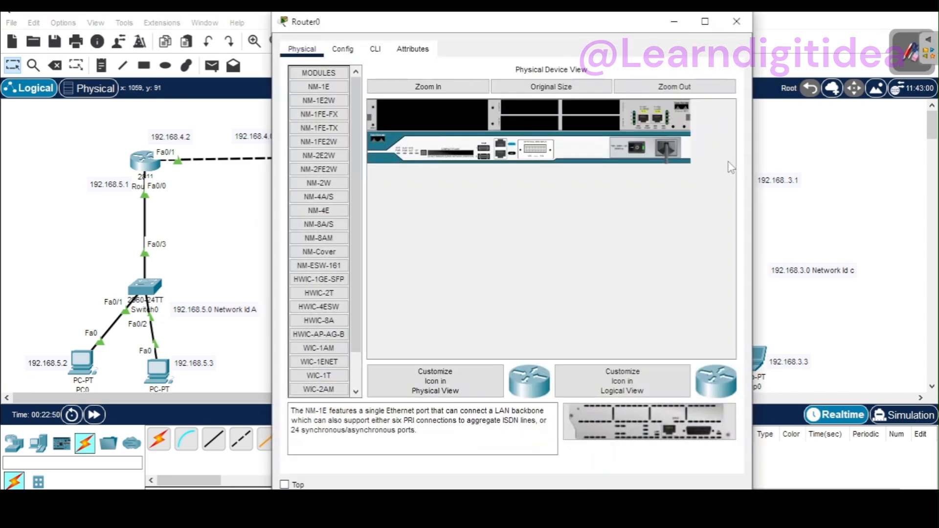
{"action": "left_click", "coordinate": [342, 49]}
{"action": "left_click_drag", "start_coordinate": [496, 25], "coordinate": [527, 224]}
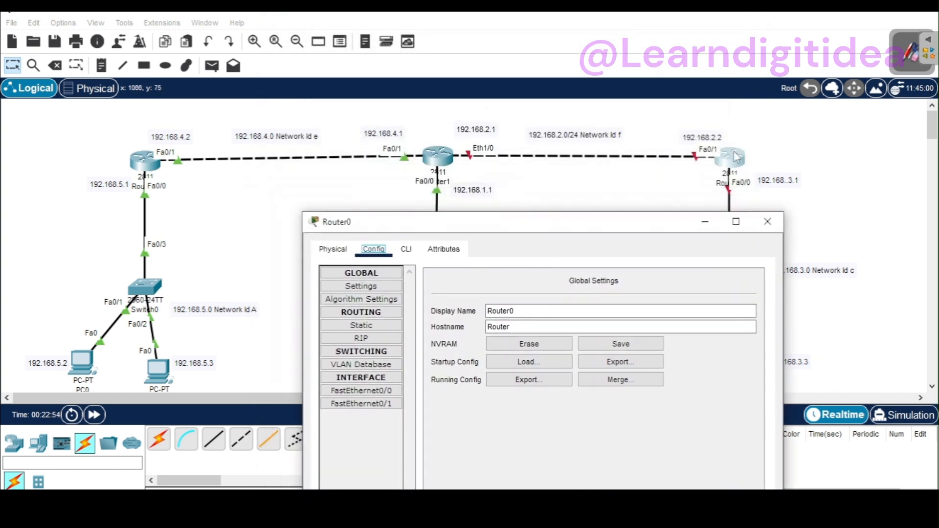
{"action": "left_click", "coordinate": [391, 404]}
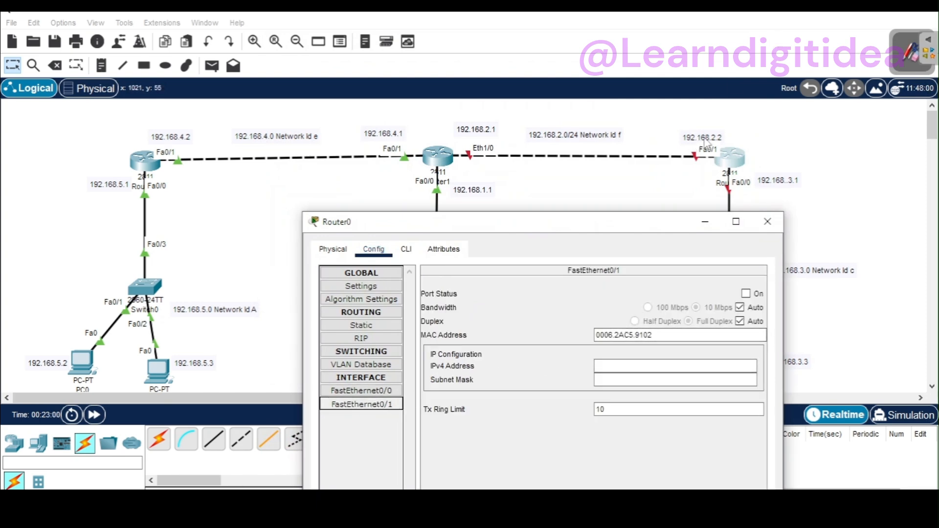
{"action": "left_click", "coordinate": [655, 365]}
{"action": "type", "text": "192.168.5.2"}
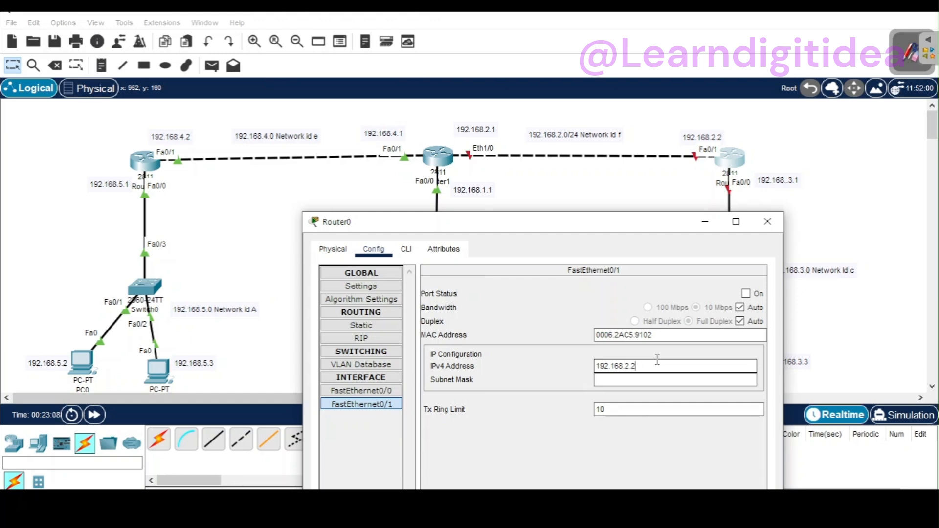
{"action": "left_click", "coordinate": [656, 379]}
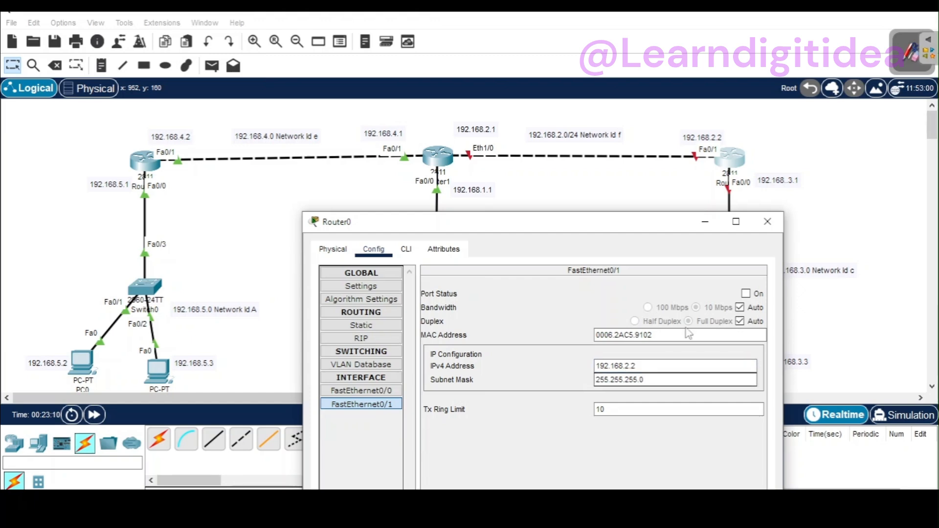
{"action": "left_click", "coordinate": [745, 294]}
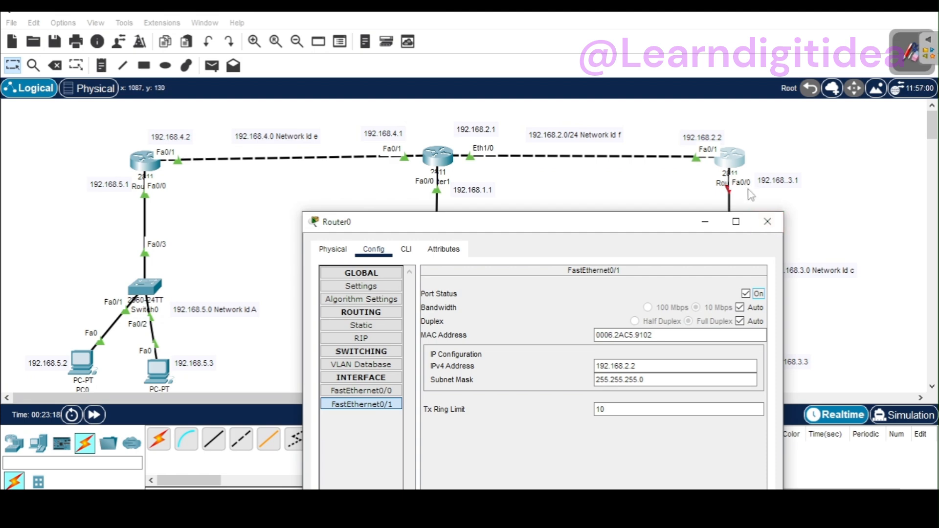
Step: Configure Router0's FastEthernet0/0 with IPv4 address 192.168.3.1 and subnet mask 255.255.255.0, turn the port on, and close the router's window
{"action": "left_click", "coordinate": [389, 391]}
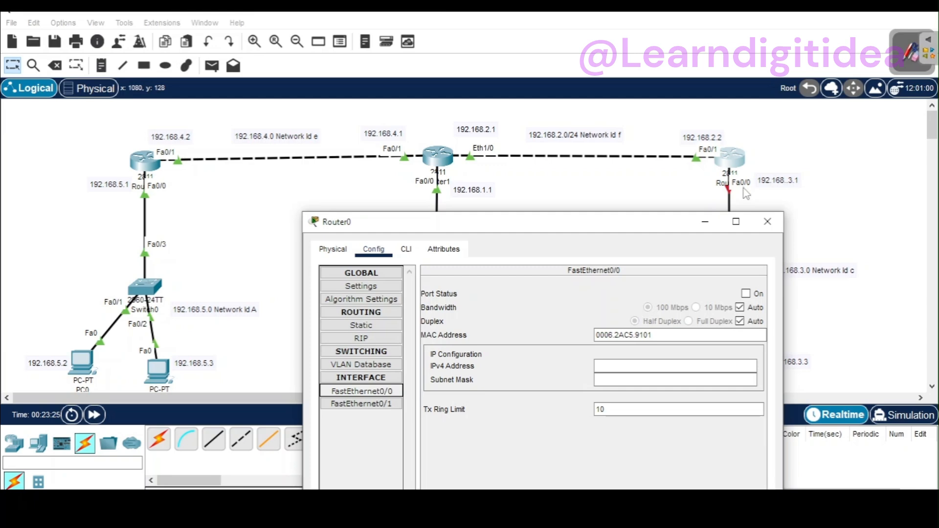
{"action": "left_click", "coordinate": [643, 361]}
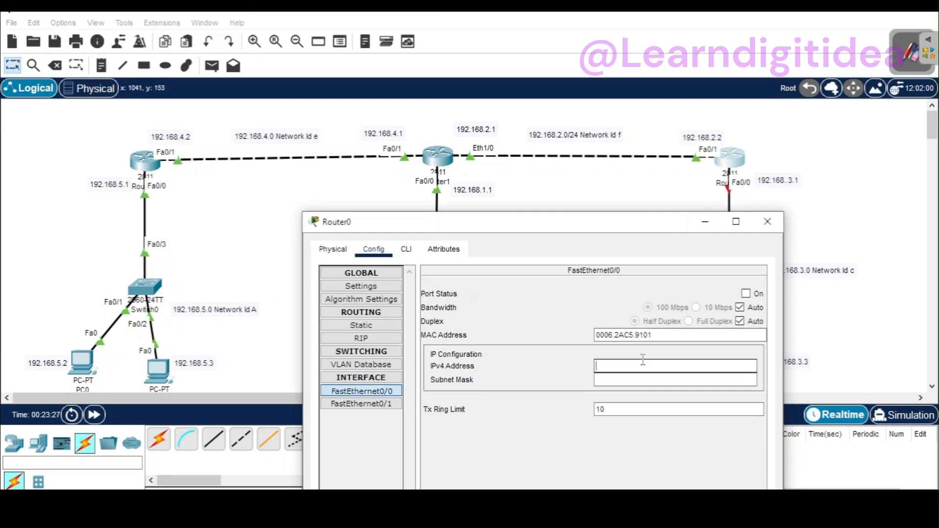
{"action": "type", "text": "192.168.5.2"}
{"action": "left_click", "coordinate": [648, 379]}
{"action": "left_click", "coordinate": [746, 294]}
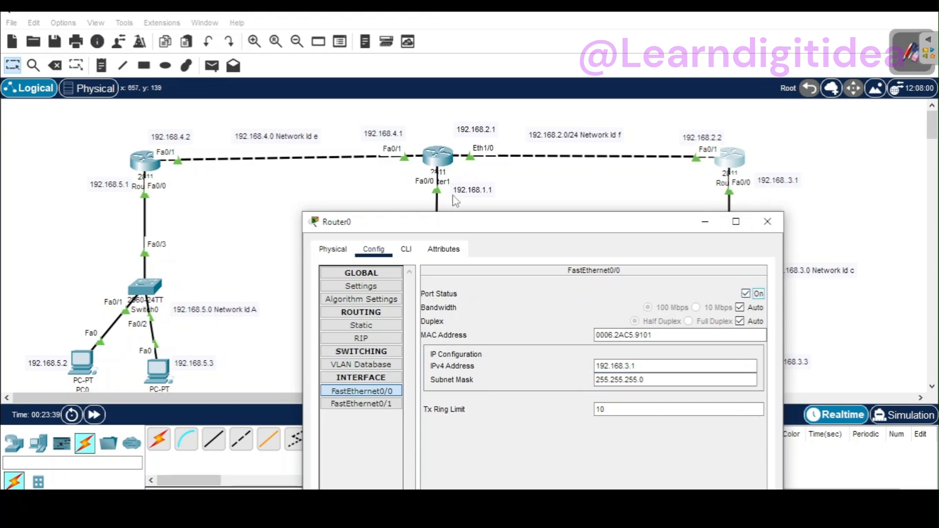
{"action": "left_click", "coordinate": [769, 225]}
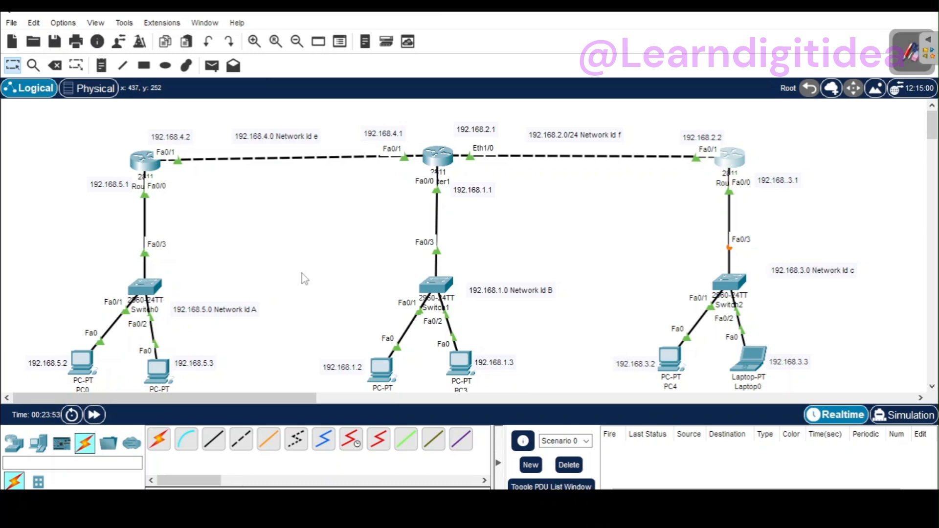
Step: Open Router1's static routes settings and move the window clear of Router1 in the topology
{"action": "mouse_move", "coordinate": [138, 171]}
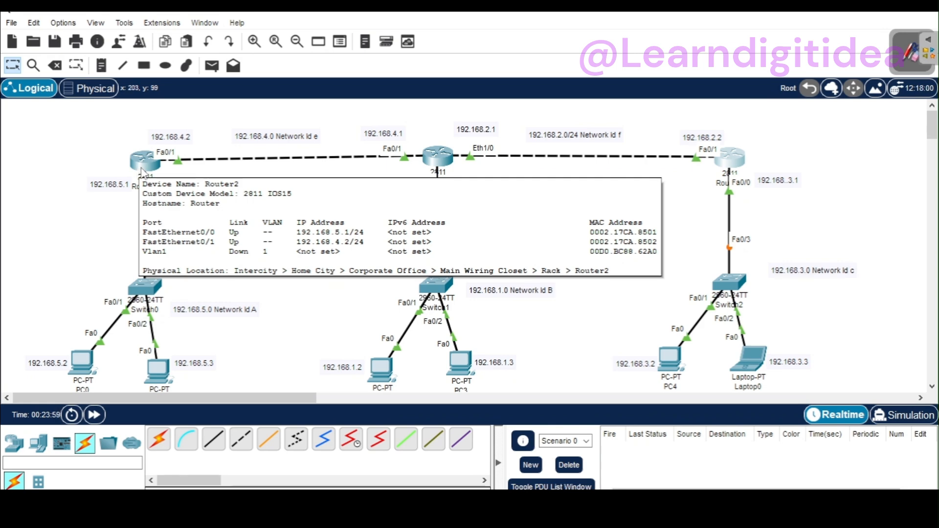
{"action": "left_click", "coordinate": [440, 160]}
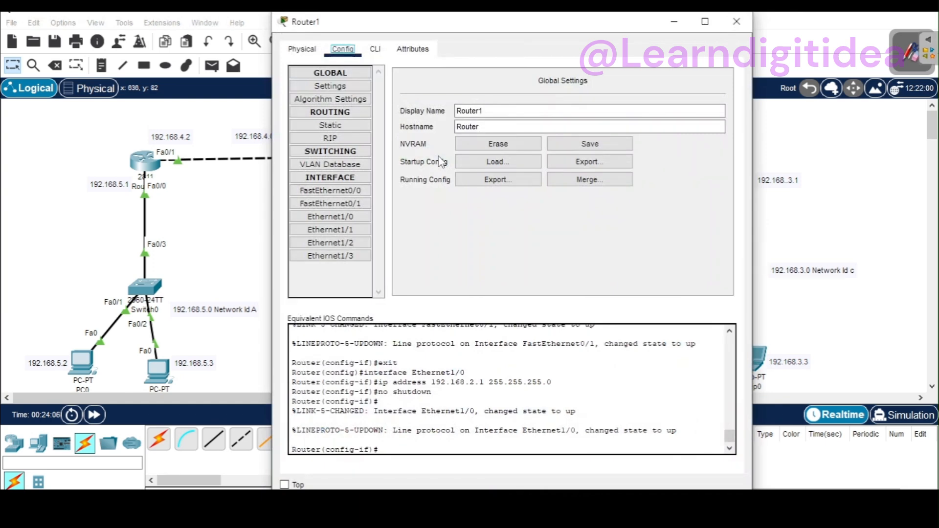
{"action": "left_click", "coordinate": [325, 113]}
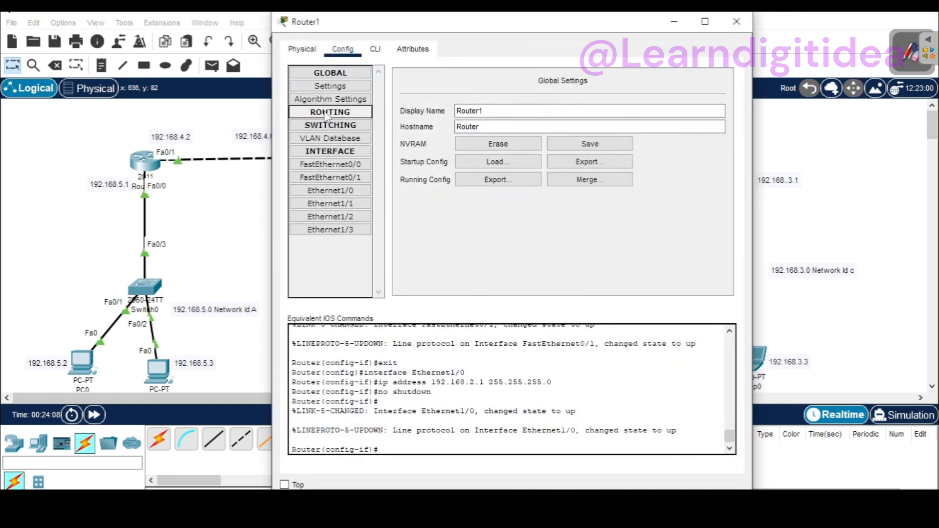
{"action": "left_click", "coordinate": [325, 113]}
{"action": "left_click", "coordinate": [330, 127]}
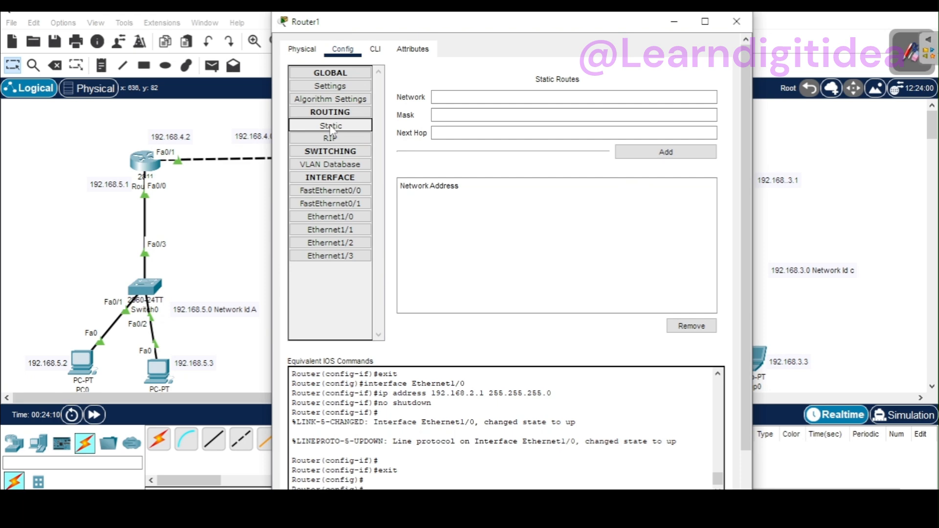
{"action": "left_click_drag", "start_coordinate": [527, 28], "coordinate": [780, 123]}
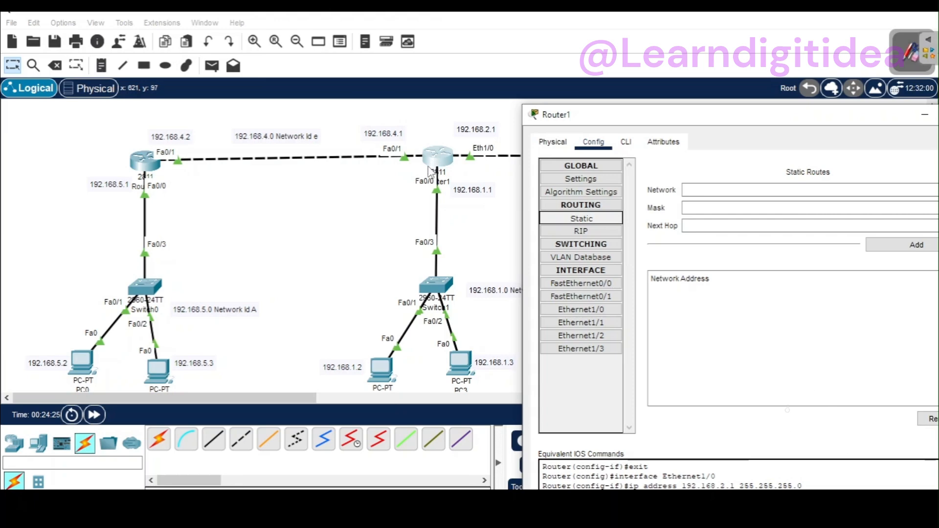
Step: Switch to the OpenBoard Level-11 diagram and erase the red annotations around the first two networks and the router links
{"action": "left_click", "coordinate": [426, 142]}
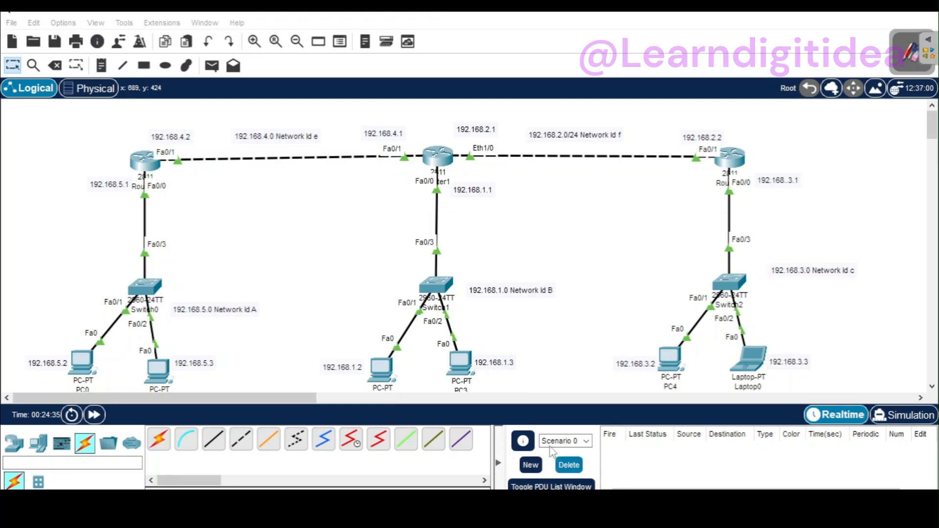
{"action": "left_click", "coordinate": [932, 42]}
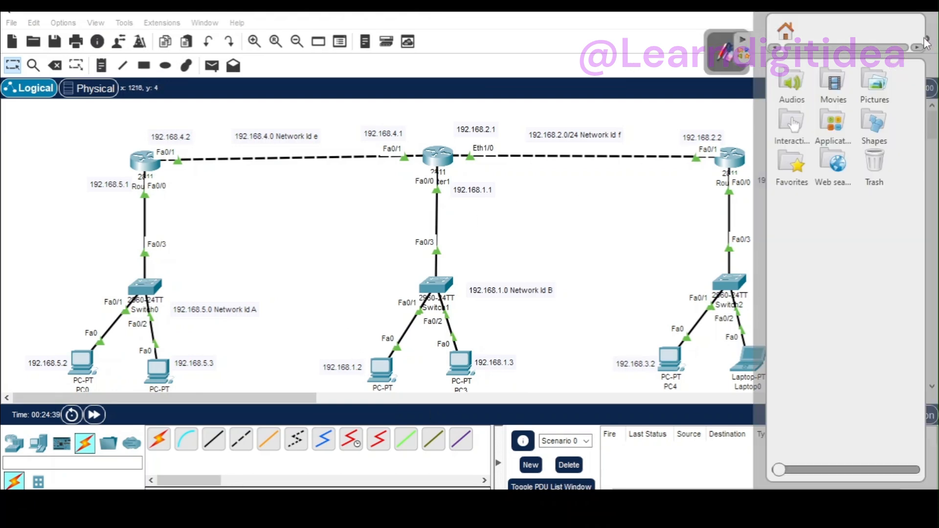
{"action": "left_click", "coordinate": [744, 41]}
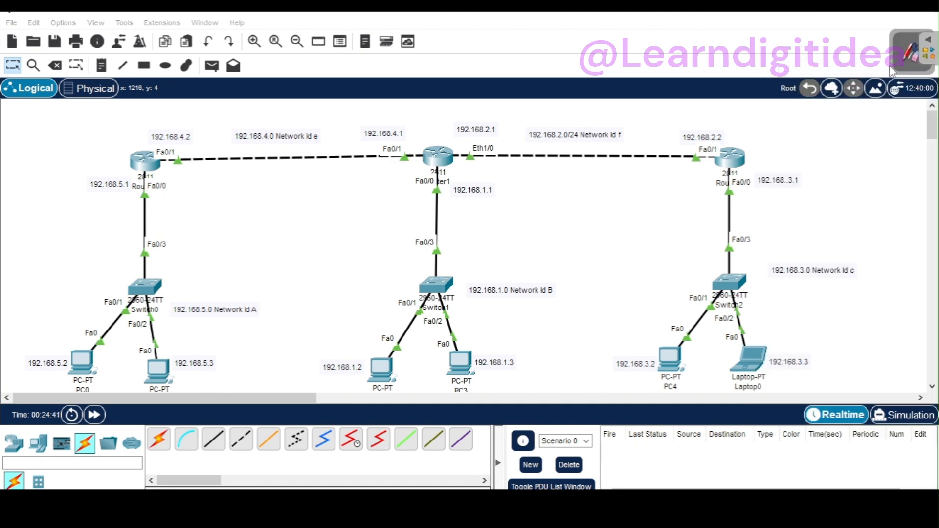
{"action": "left_click", "coordinate": [908, 64]}
{"action": "left_click", "coordinate": [910, 37]}
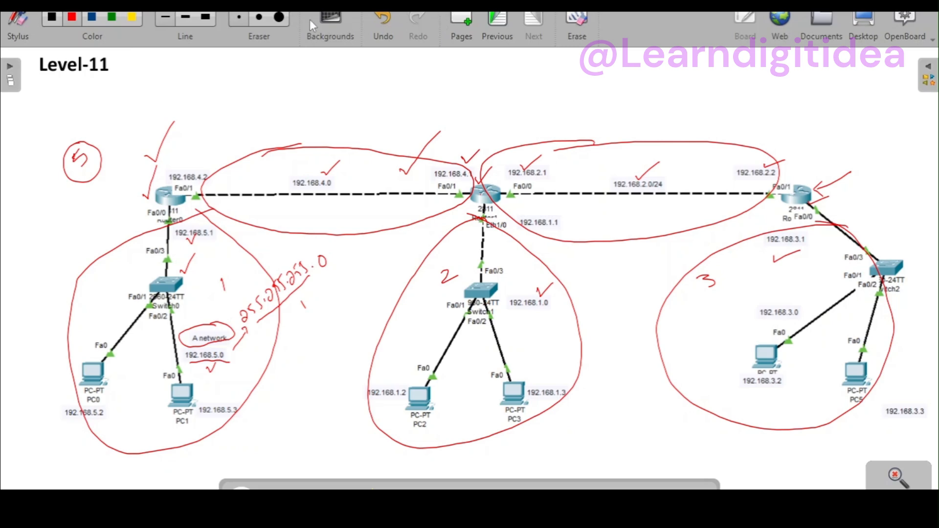
{"action": "left_click", "coordinate": [280, 18]}
{"action": "mouse_move", "coordinate": [287, 81]}
{"action": "left_mouse_down"}
{"action": "mouse_move", "coordinate": [151, 167]}
{"action": "mouse_move", "coordinate": [85, 160]}
{"action": "mouse_move", "coordinate": [163, 344]}
{"action": "mouse_move", "coordinate": [205, 226]}
{"action": "mouse_move", "coordinate": [240, 195]}
{"action": "mouse_move", "coordinate": [429, 213]}
{"action": "mouse_move", "coordinate": [392, 314]}
{"action": "mouse_move", "coordinate": [465, 410]}
{"action": "mouse_move", "coordinate": [608, 317]}
{"action": "mouse_move", "coordinate": [503, 168]}
{"action": "mouse_move", "coordinate": [796, 161]}
{"action": "mouse_move", "coordinate": [174, 336]}
{"action": "mouse_move", "coordinate": [84, 283]}
{"action": "mouse_move", "coordinate": [184, 444]}
{"action": "mouse_move", "coordinate": [324, 346]}
{"action": "mouse_move", "coordinate": [114, 424]}
{"action": "left_mouse_up"}
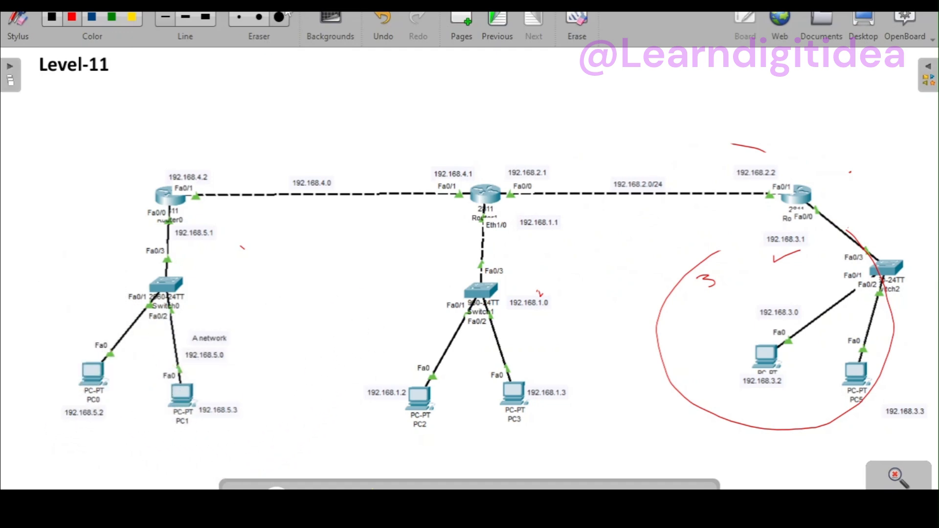
Step: Mark PC2 and PC1 on the Level-11 diagram with red pen strokes
{"action": "left_click", "coordinate": [73, 17]}
{"action": "left_click_drag", "start_coordinate": [393, 380], "coordinate": [415, 351]}
{"action": "left_click_drag", "start_coordinate": [389, 349], "coordinate": [396, 348]}
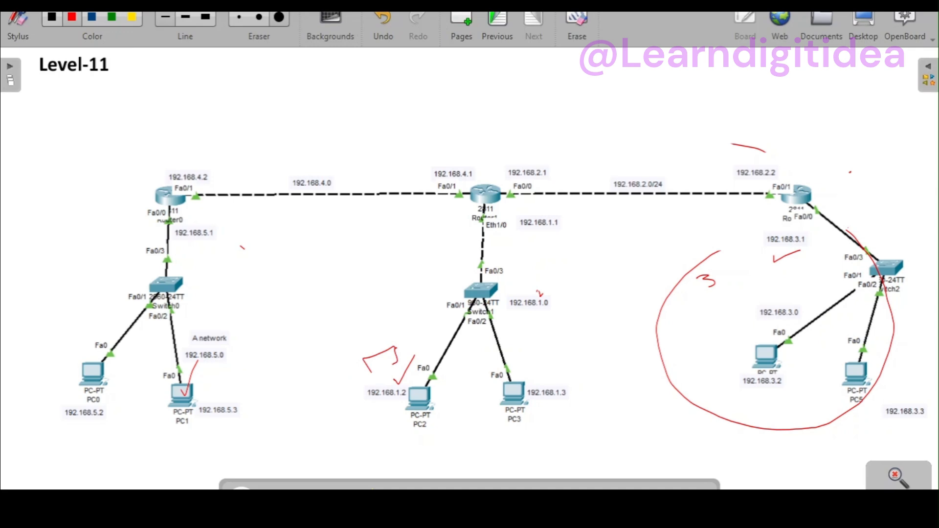
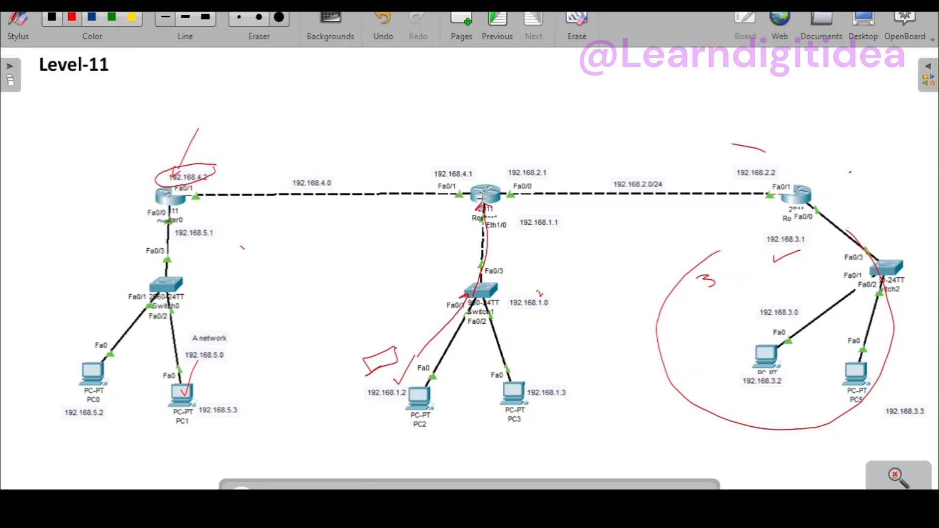
Step: Tick Router1, circle the 192.168.5.0 network label and draw a red arrow towards Router0 on the Level-11 diagram
{"action": "left_click_drag", "start_coordinate": [479, 190], "coordinate": [494, 174]}
{"action": "left_click_drag", "start_coordinate": [241, 349], "coordinate": [206, 325]}
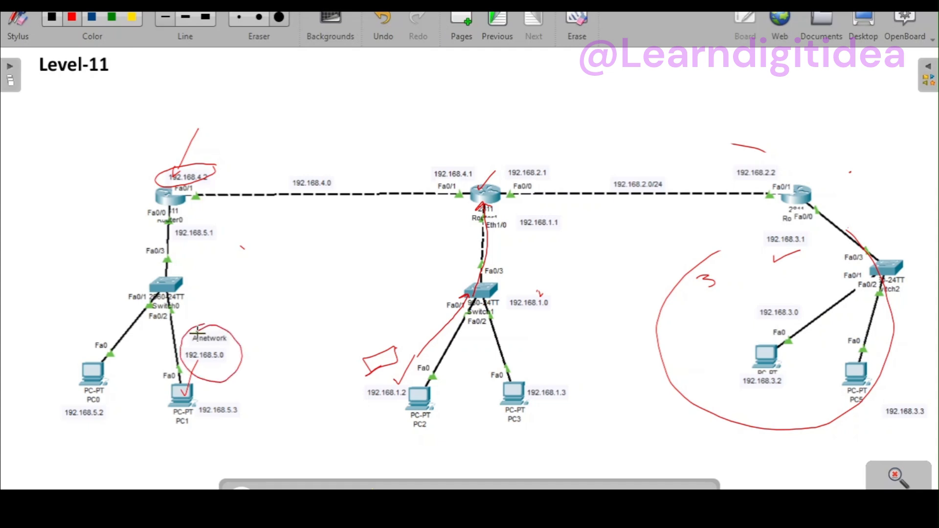
{"action": "mouse_move", "coordinate": [368, 307]}
{"action": "left_mouse_down"}
{"action": "mouse_move", "coordinate": [388, 240]}
{"action": "mouse_move", "coordinate": [198, 211]}
{"action": "left_mouse_up"}
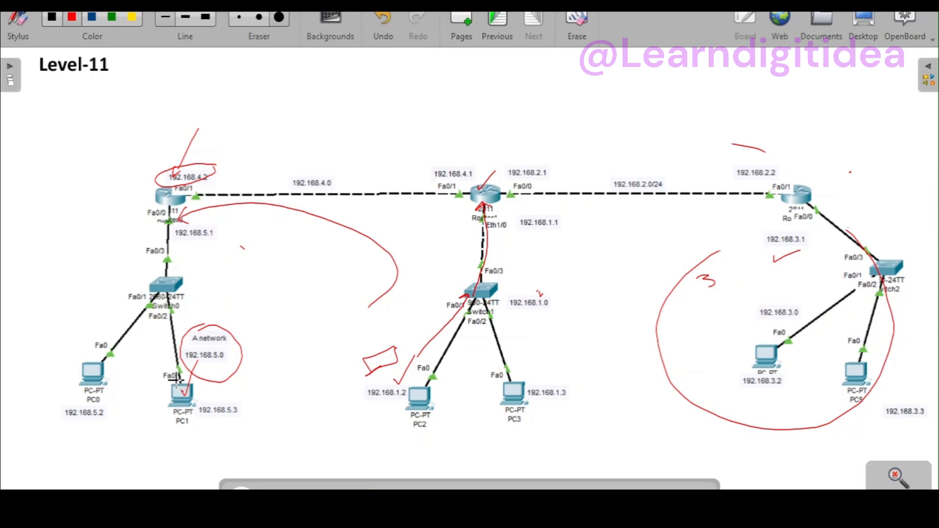
Step: Switch to the Packet Tracer topology and put red pen ticks beside the PCs 192.168.1.2 and 192.168.5.3
{"action": "left_click", "coordinate": [866, 25]}
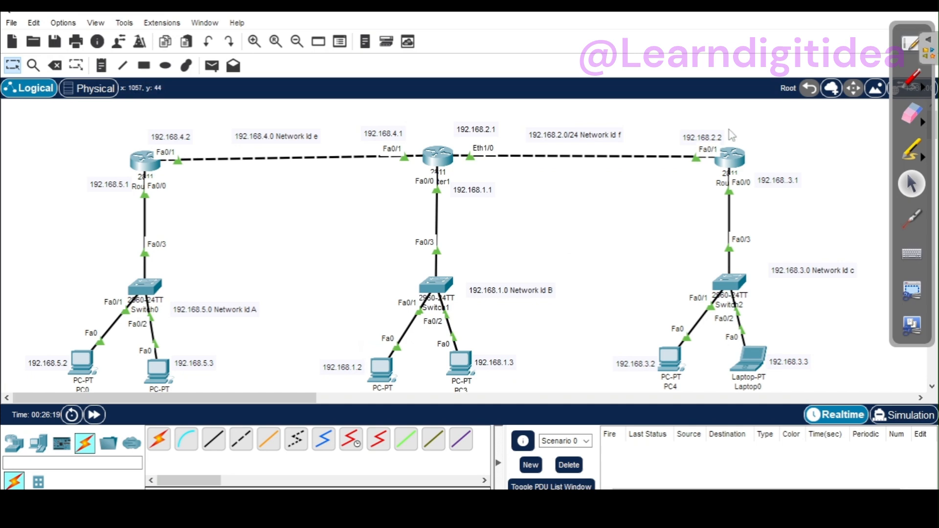
{"action": "left_click", "coordinate": [909, 80]}
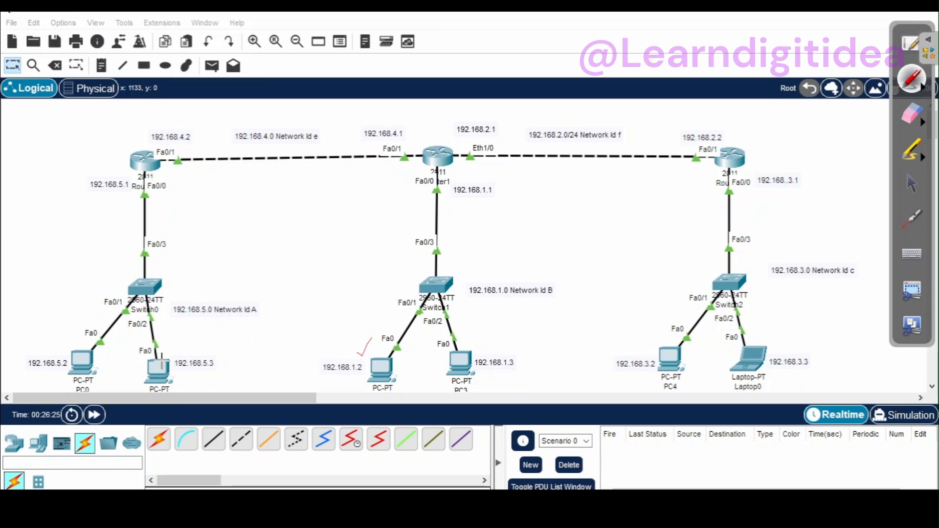
{"action": "left_click_drag", "start_coordinate": [177, 345], "coordinate": [177, 348]}
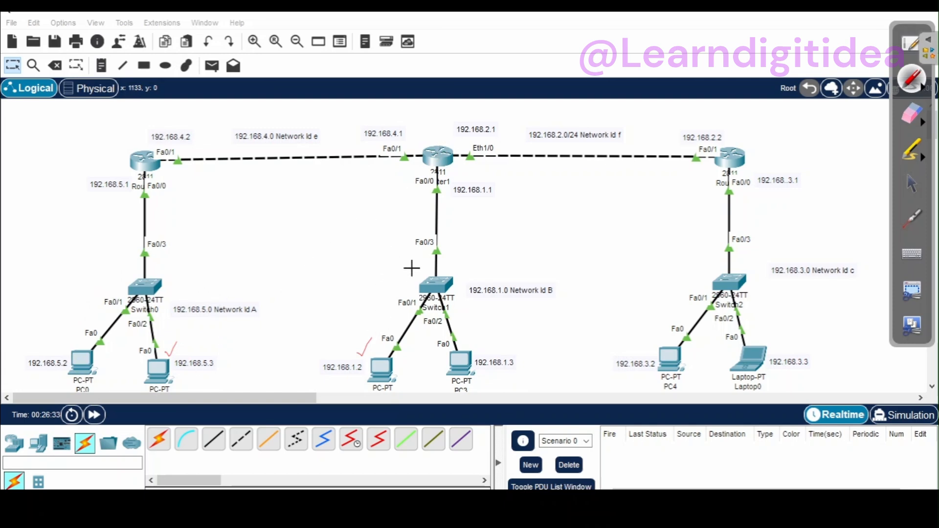
{"action": "left_click", "coordinate": [913, 189]}
Step: In Router1's static routes, enter network 192.168.5.0 with mask 255.255.255.0
{"action": "left_click", "coordinate": [434, 160]}
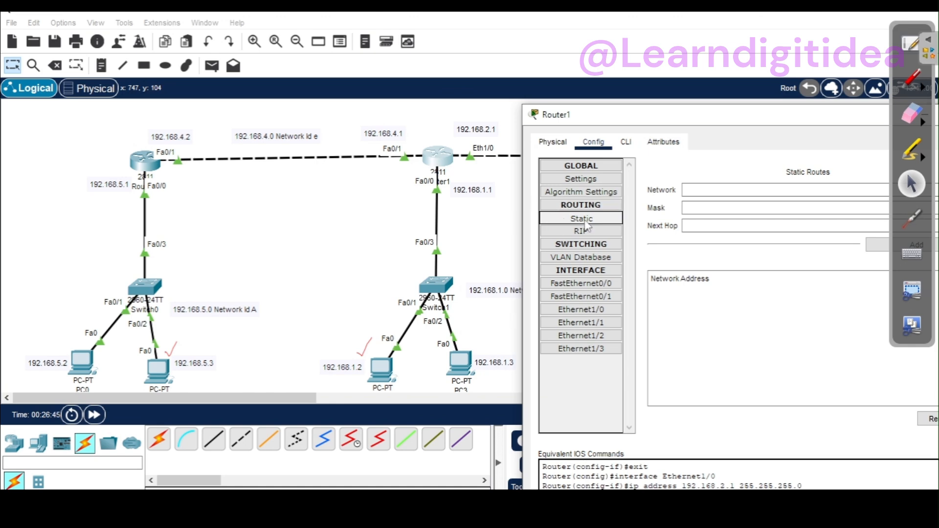
{"action": "left_click", "coordinate": [694, 190]}
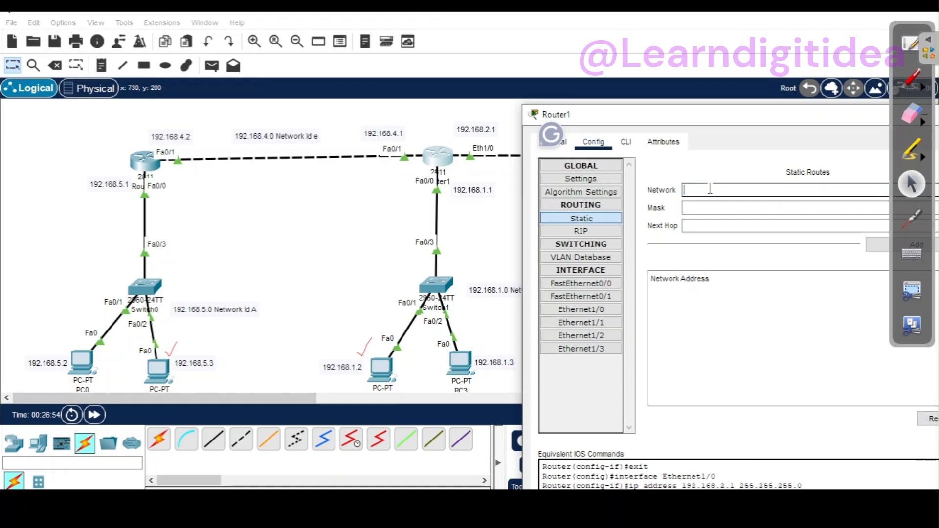
{"action": "type", "text": "192.168.5.2"}
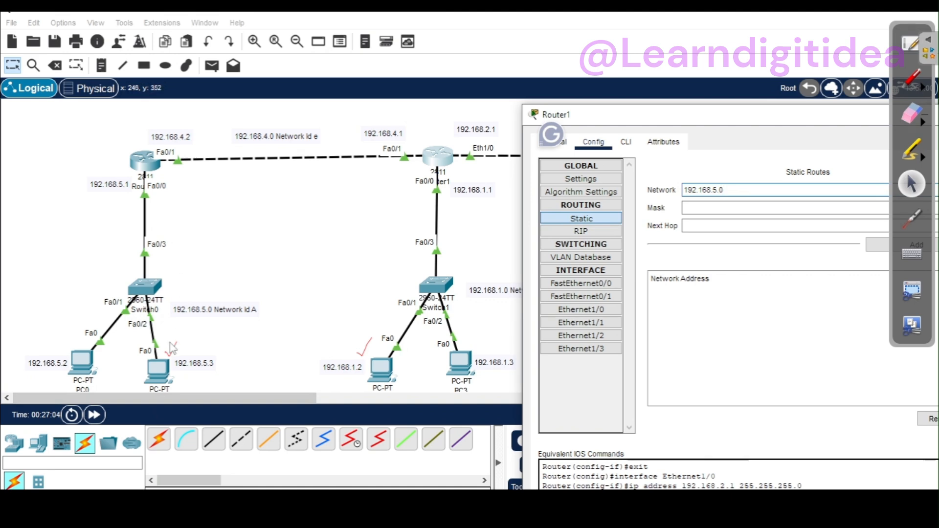
{"action": "left_click", "coordinate": [692, 207]}
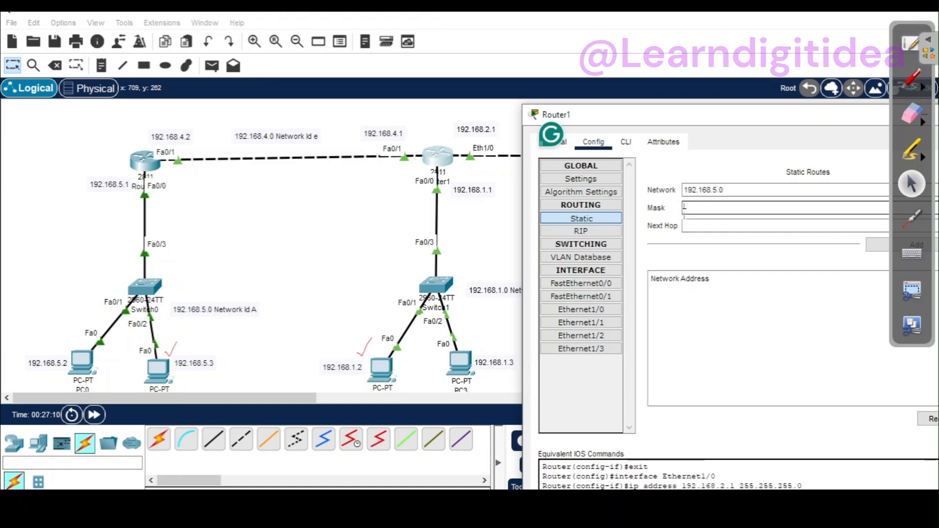
{"action": "type", "text": "255"}
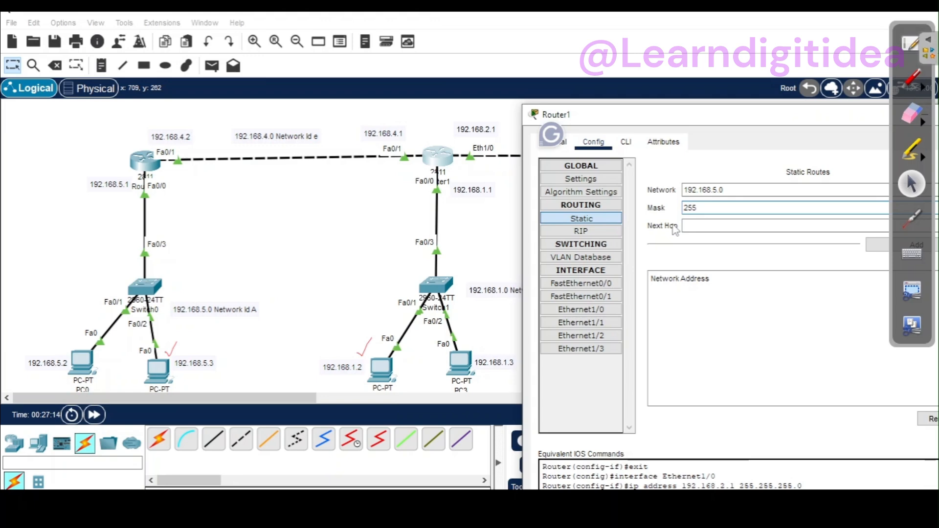
{"action": "type", "text": ".255.255.0"}
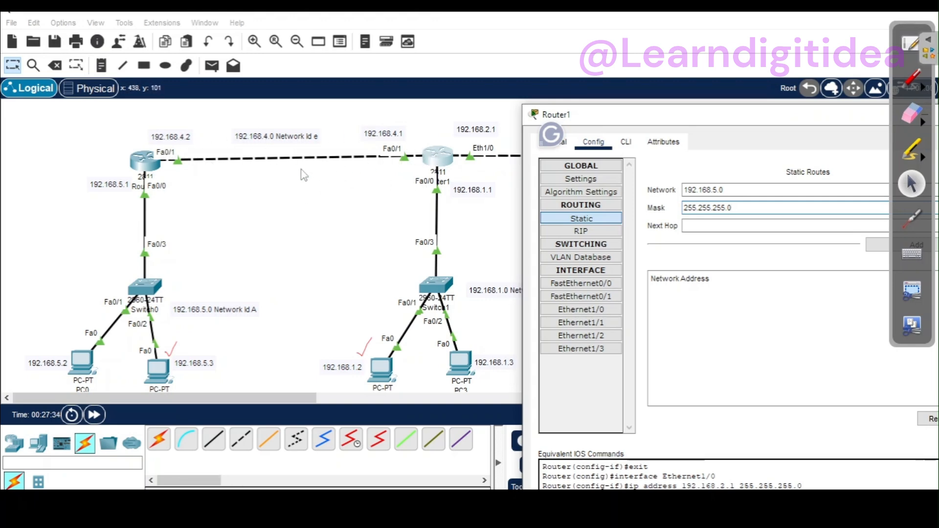
Step: Bring the topology in front of Router1's window and tick the 192.168.4.2 router address with the red pen
{"action": "left_click", "coordinate": [164, 124]}
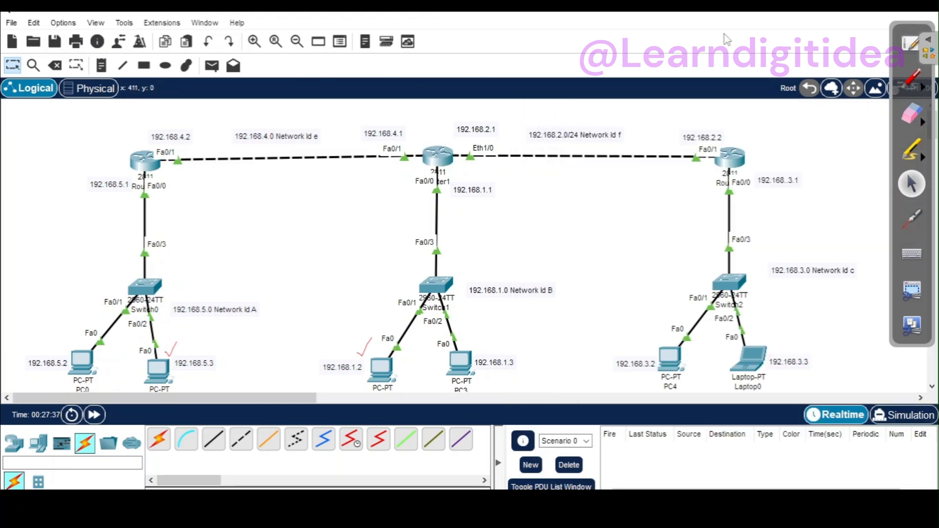
{"action": "left_click", "coordinate": [910, 78]}
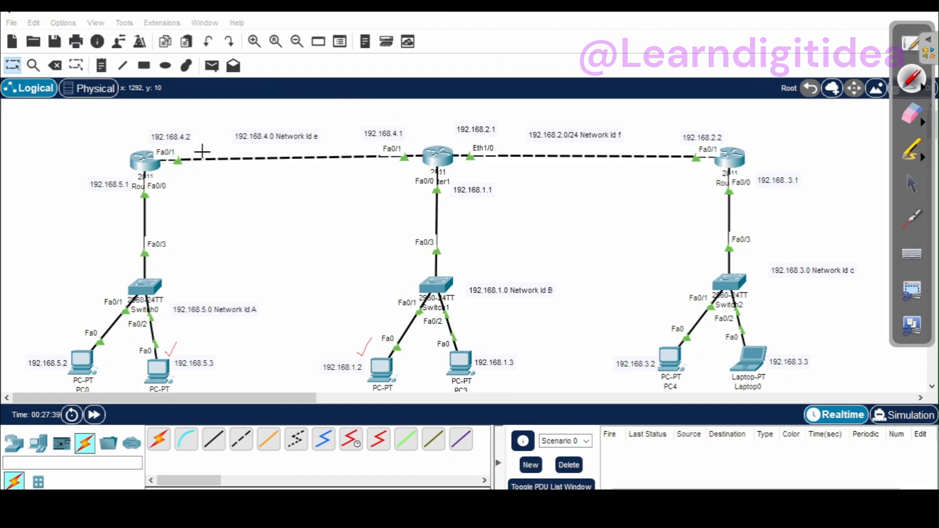
{"action": "left_click_drag", "start_coordinate": [155, 128], "coordinate": [181, 107]}
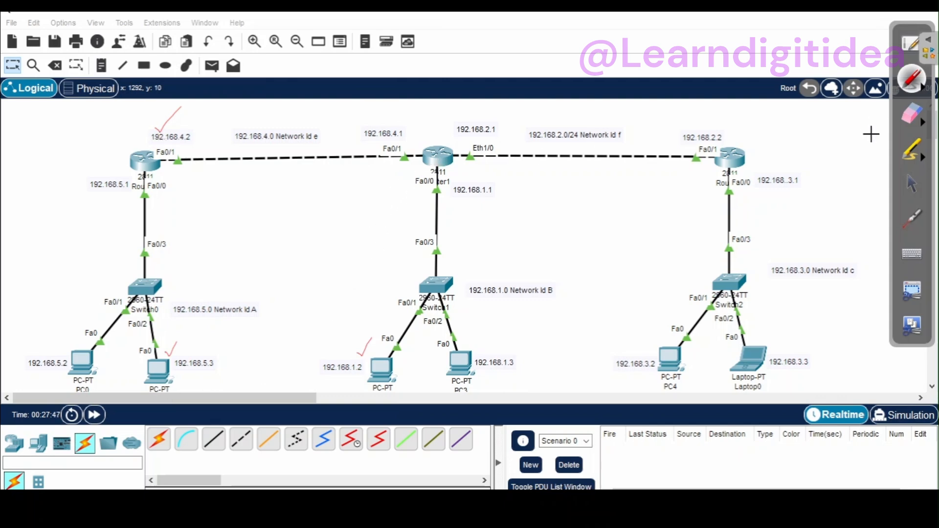
{"action": "left_click", "coordinate": [911, 183]}
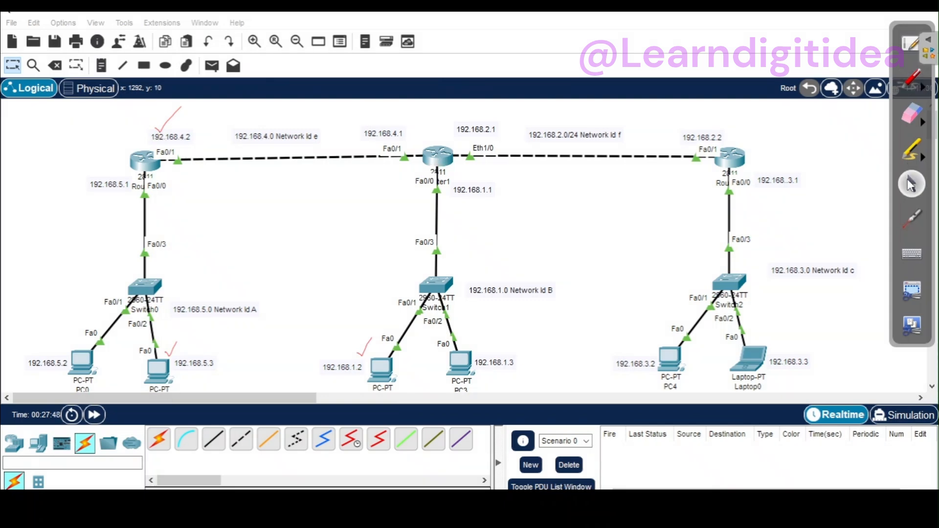
Step: Set the next hop of Router1's 192.168.5.0 route to 192.168.4.2 and add the route
{"action": "left_click", "coordinate": [428, 157]}
{"action": "left_click", "coordinate": [698, 224]}
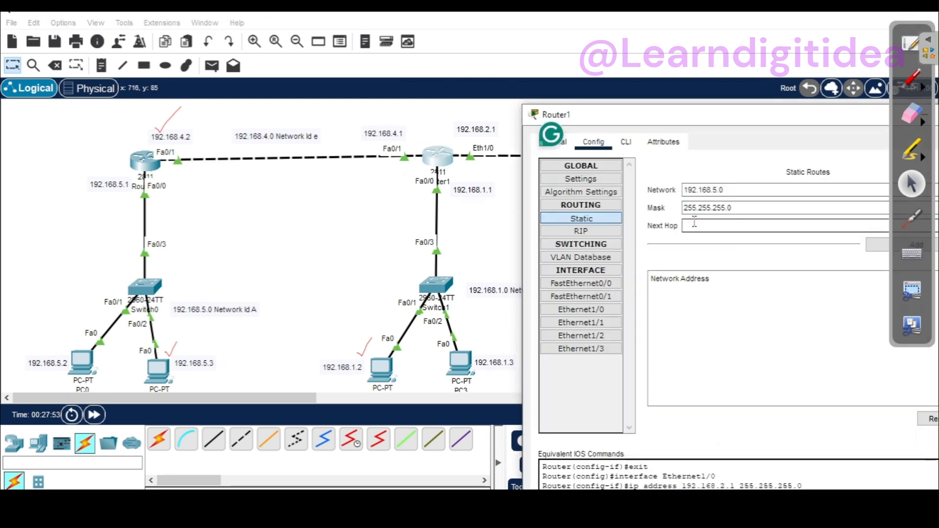
{"action": "type", "text": "192.168.5.2"}
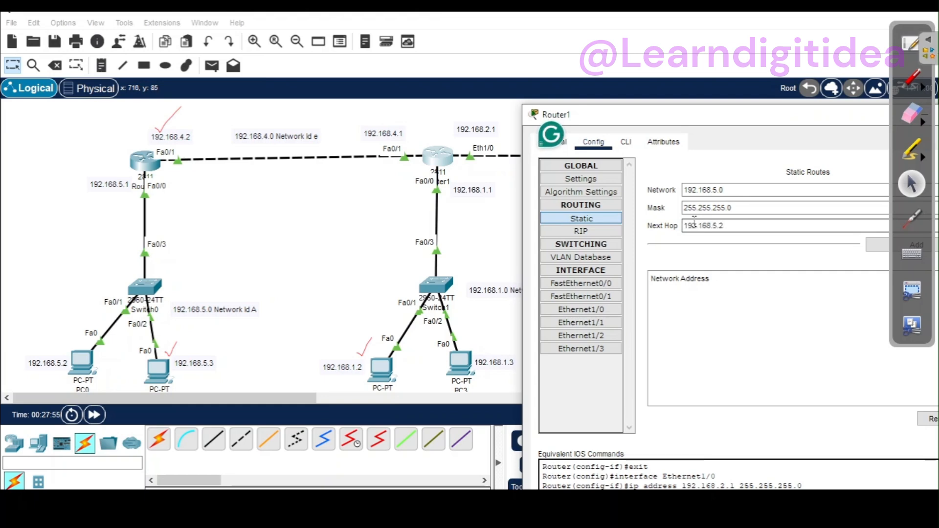
{"action": "key", "text": "BackSpace"}
{"action": "key", "text": "BackSpace"}
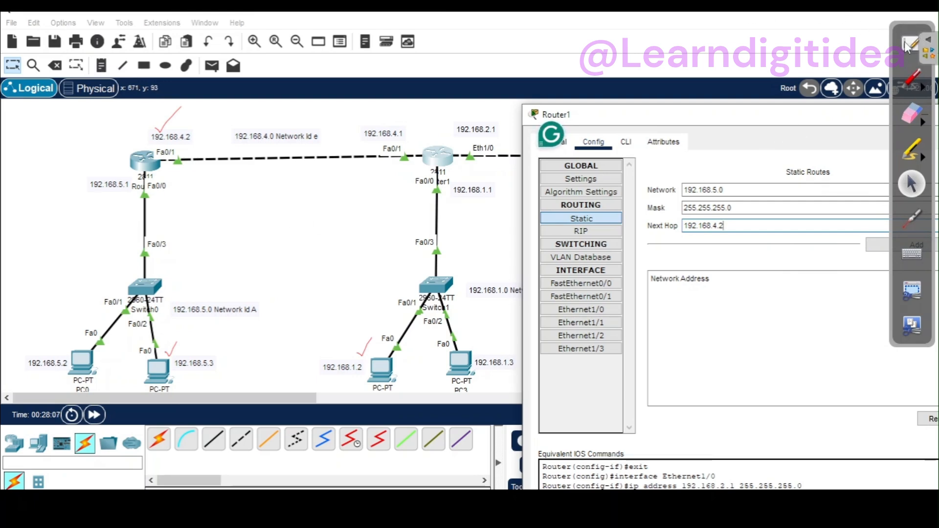
{"action": "left_click_drag", "start_coordinate": [814, 117], "coordinate": [667, 119]}
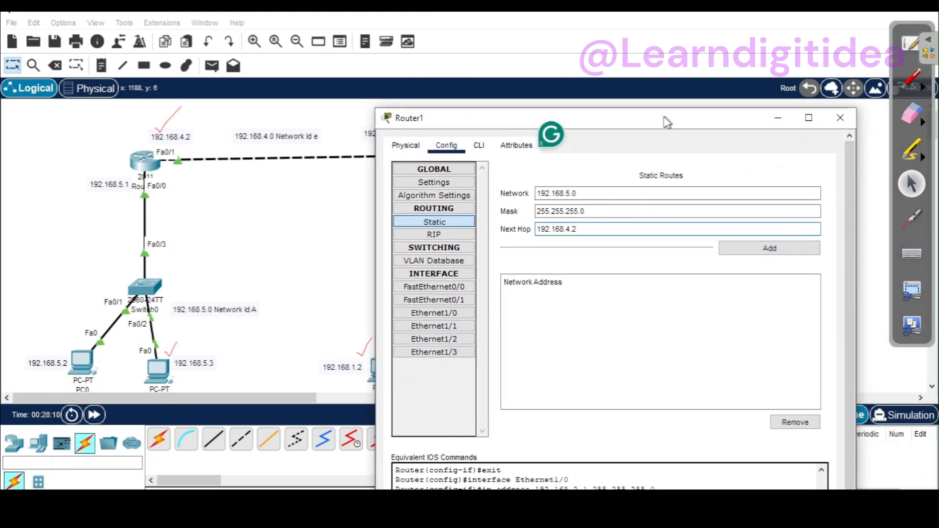
{"action": "left_click", "coordinate": [722, 249]}
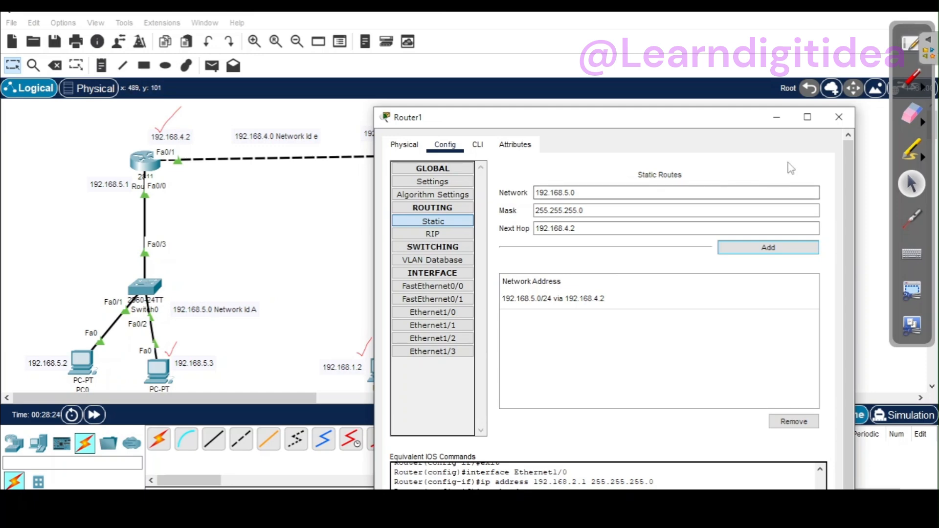
Step: Move Router1's window clear of the routers and tick the 192.168.2.2 router address with the red pen
{"action": "left_click_drag", "start_coordinate": [659, 128], "coordinate": [468, 368]}
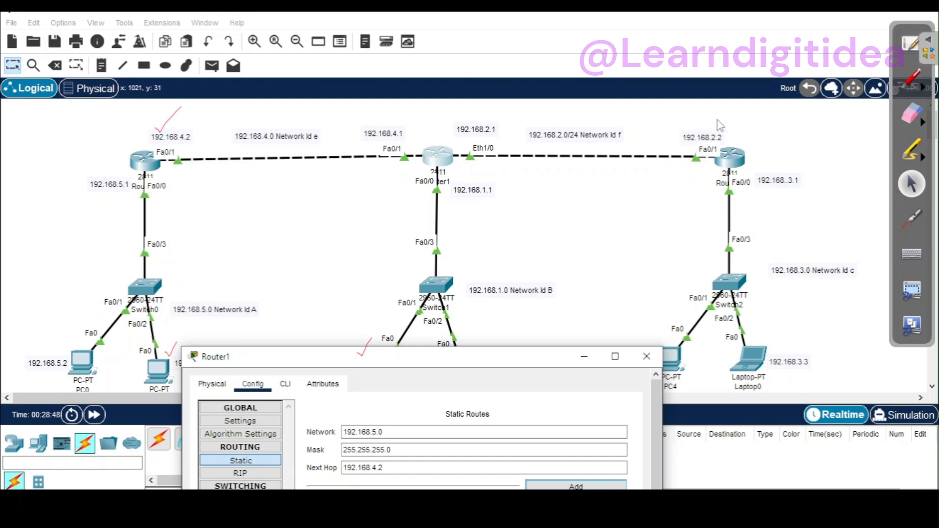
{"action": "left_click", "coordinate": [911, 78]}
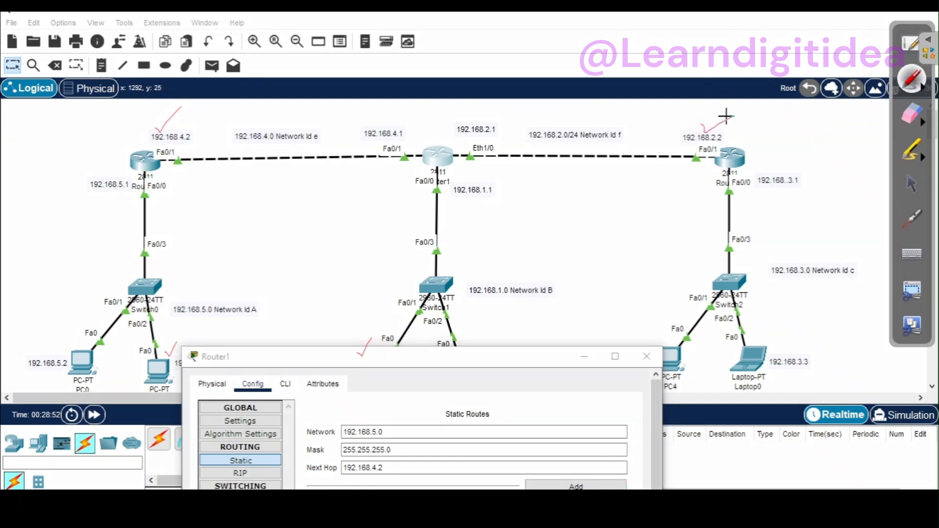
{"action": "left_click_drag", "start_coordinate": [724, 118], "coordinate": [733, 116]}
{"action": "left_click", "coordinate": [911, 182]}
Step: Change Router1's static route entry to network 192.168.3.0 with next hop 192.168.2.2
{"action": "left_click_drag", "start_coordinate": [503, 365], "coordinate": [506, 347]}
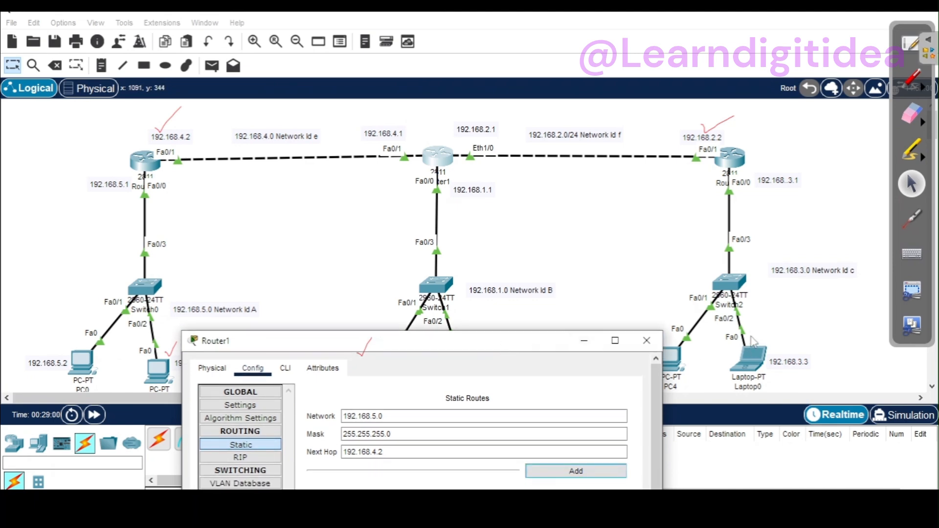
{"action": "left_click", "coordinate": [382, 415]}
{"action": "left_click", "coordinate": [380, 417]}
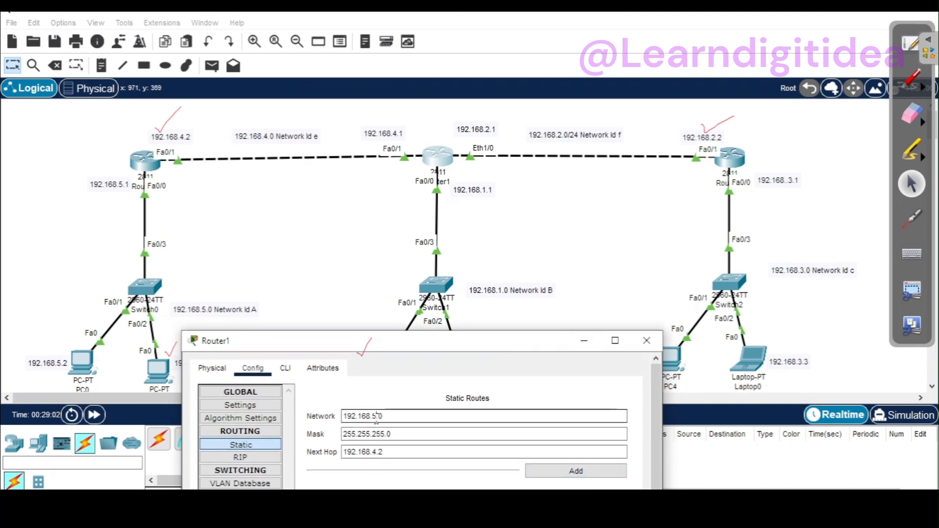
{"action": "key", "text": "BackSpace"}
{"action": "type", "text": "3"}
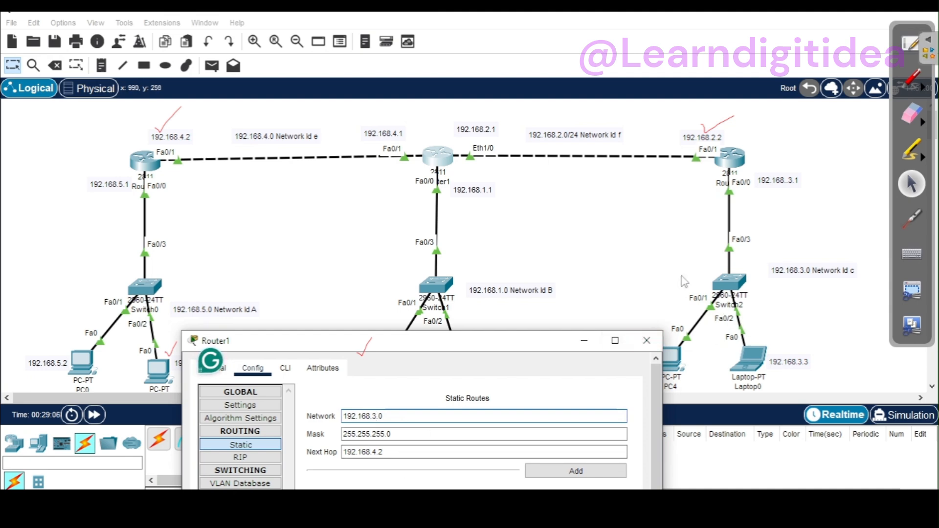
{"action": "left_click", "coordinate": [377, 452]}
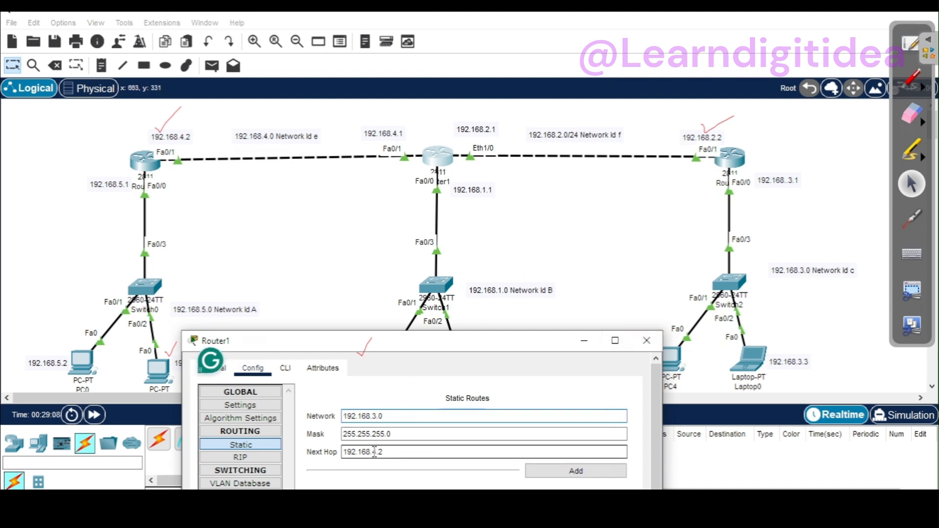
{"action": "key", "text": "BackSpace"}
{"action": "type", "text": "2"}
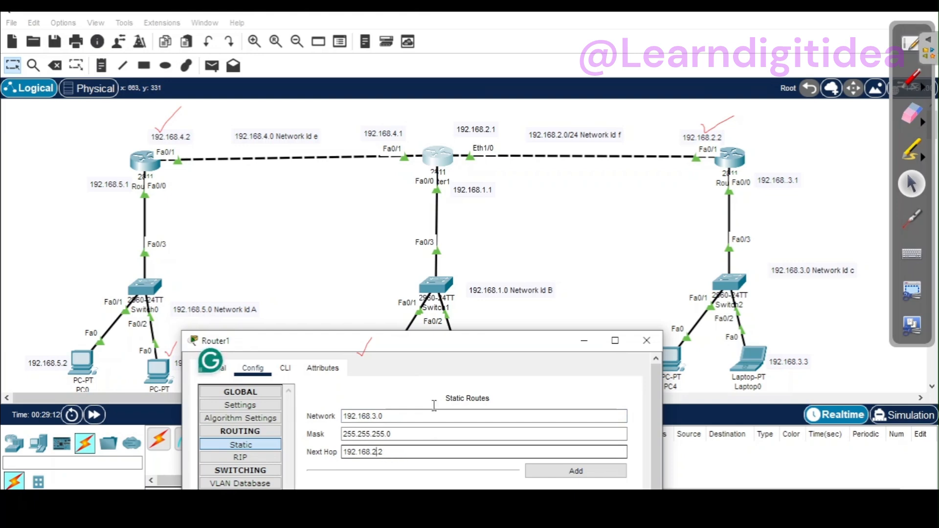
Step: Add the 192.168.3.0 static route via 192.168.2.2 and close Router1's window
{"action": "left_click_drag", "start_coordinate": [525, 348], "coordinate": [520, 454]}
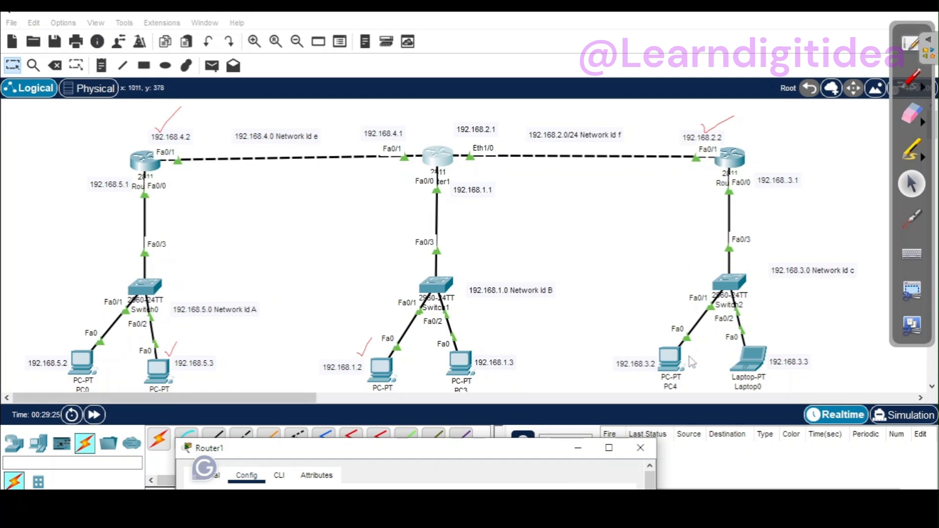
{"action": "left_click_drag", "start_coordinate": [551, 453], "coordinate": [758, 272]}
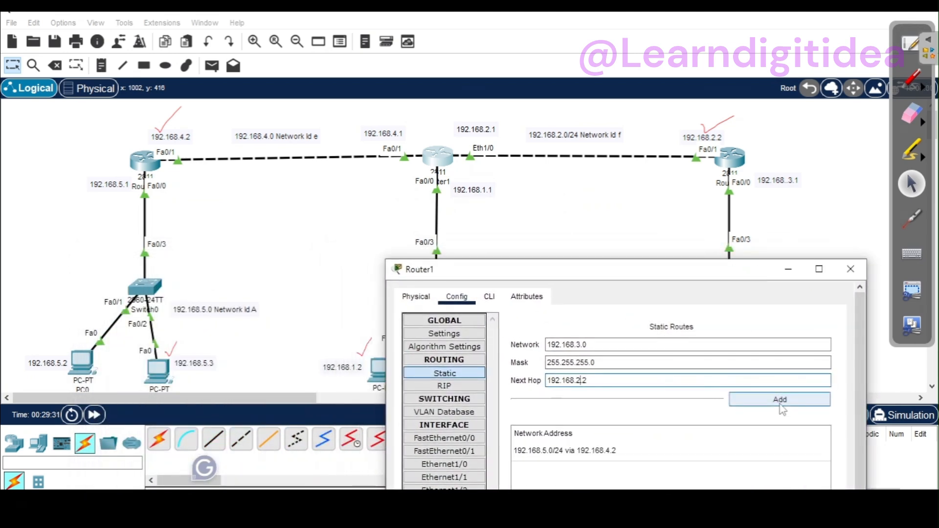
{"action": "left_click", "coordinate": [780, 399]}
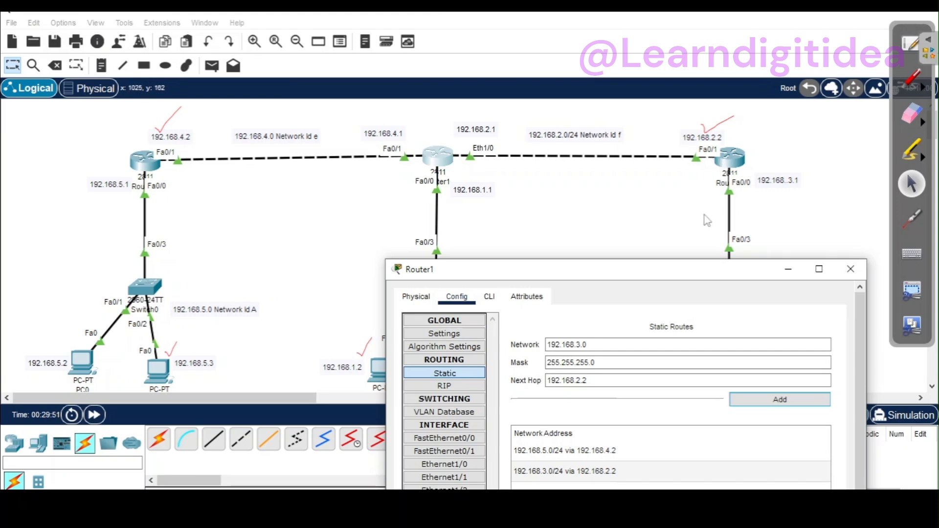
{"action": "left_click_drag", "start_coordinate": [704, 277], "coordinate": [678, 146]}
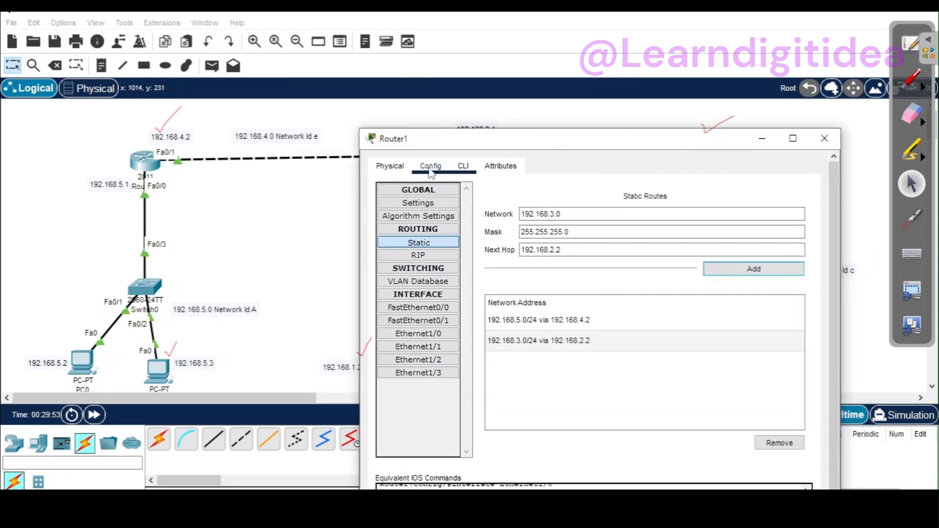
{"action": "left_click", "coordinate": [824, 139]}
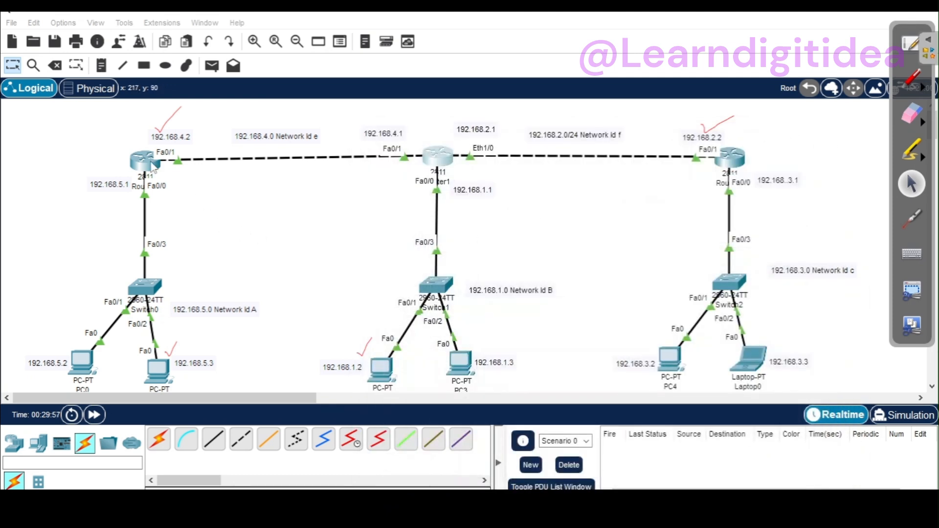
Step: Check the configuration windows of Router2 and Router0 in turn, closing each one again
{"action": "left_click", "coordinate": [153, 166]}
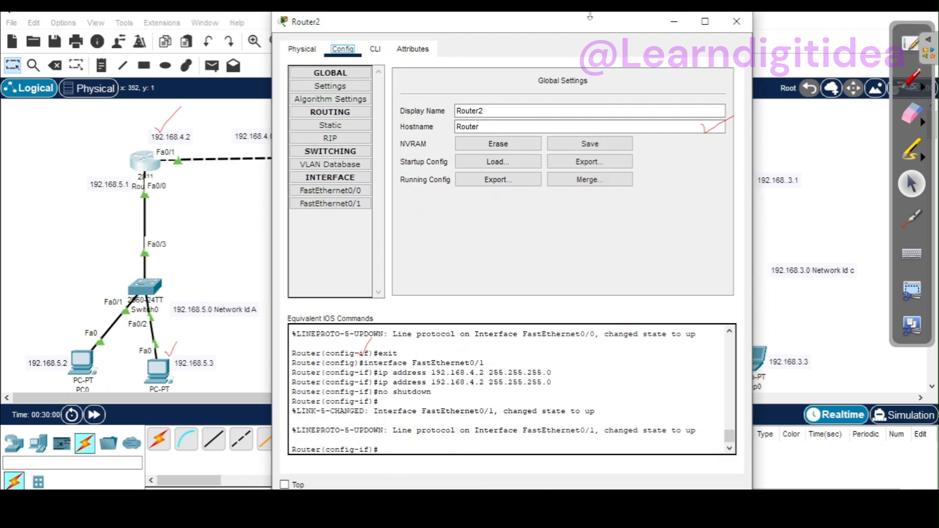
{"action": "left_click", "coordinate": [736, 21]}
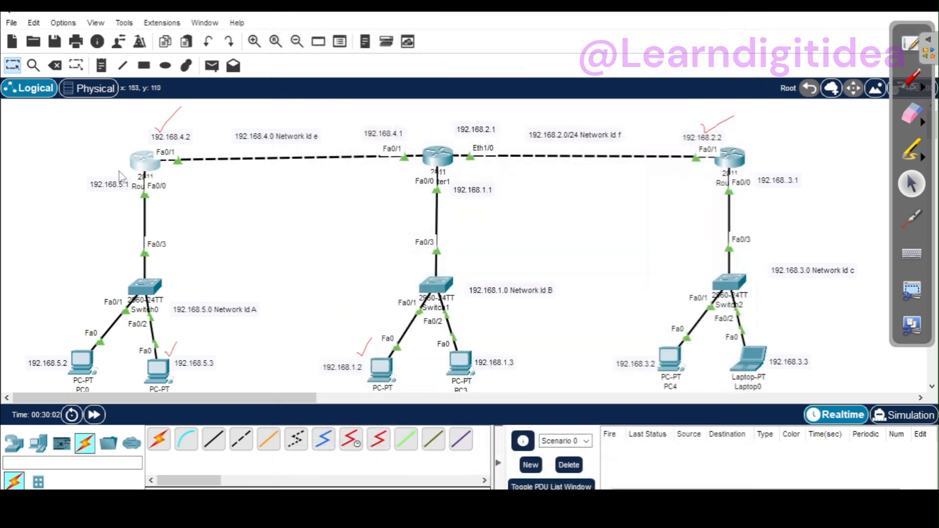
{"action": "left_click", "coordinate": [153, 163]}
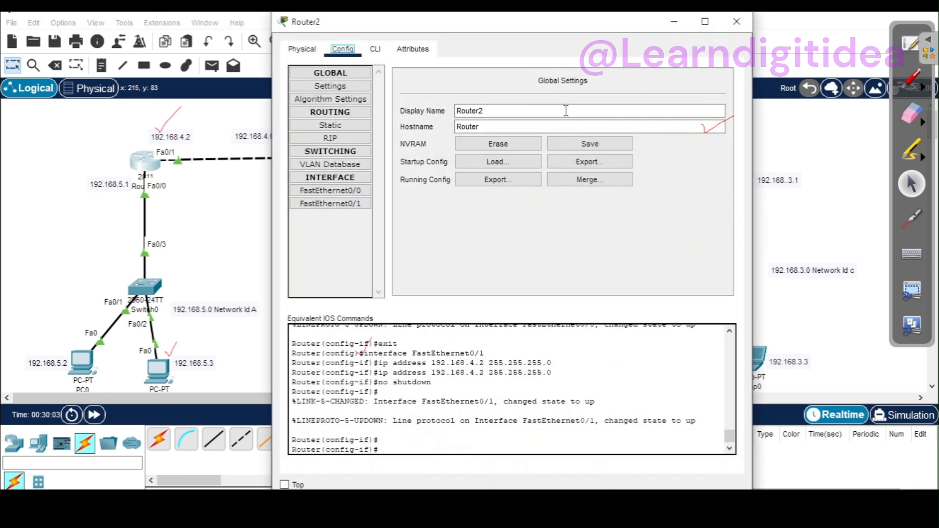
{"action": "left_click", "coordinate": [736, 21]}
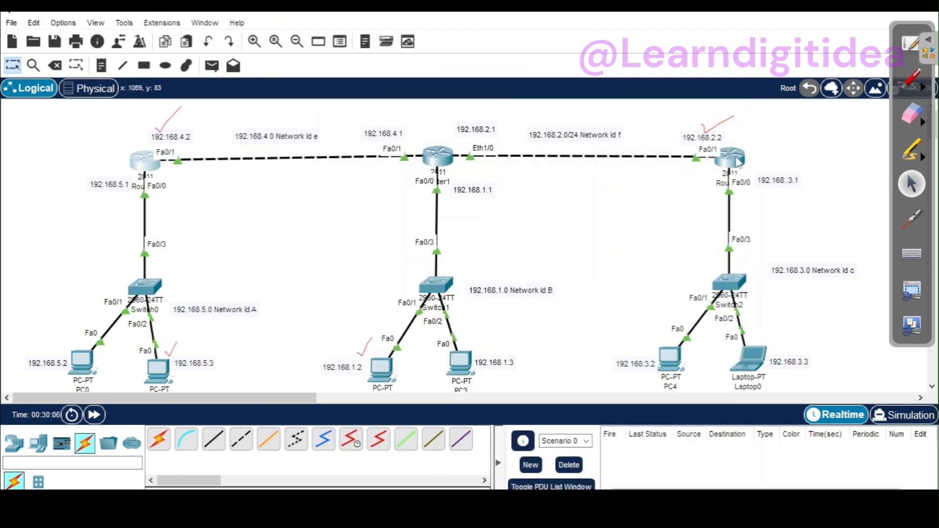
{"action": "left_click", "coordinate": [737, 161]}
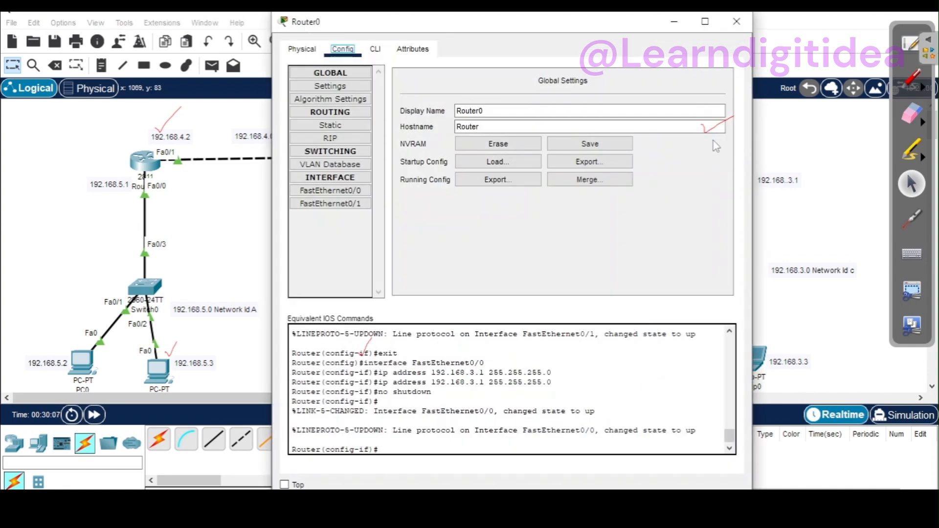
{"action": "left_click", "coordinate": [736, 21]}
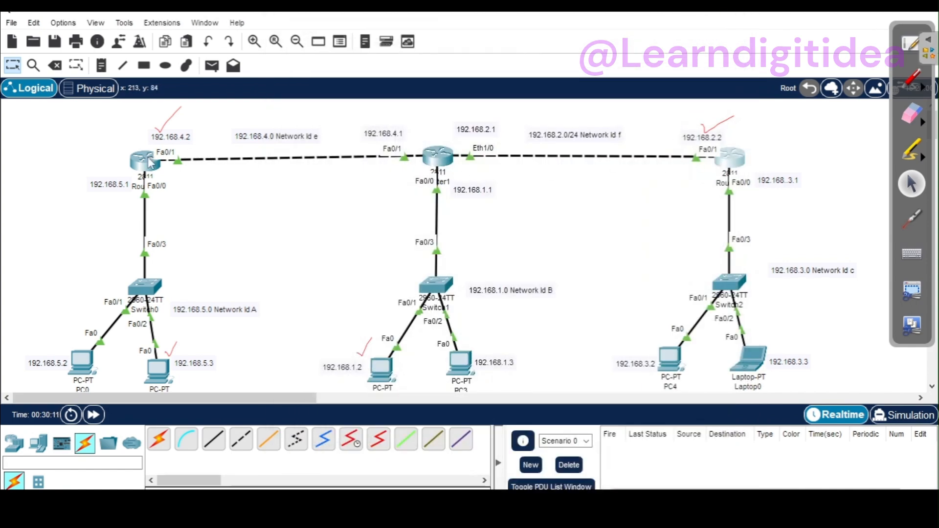
Step: Open Router2's static routing settings and place its window clear of the router addresses
{"action": "mouse_move", "coordinate": [151, 163]}
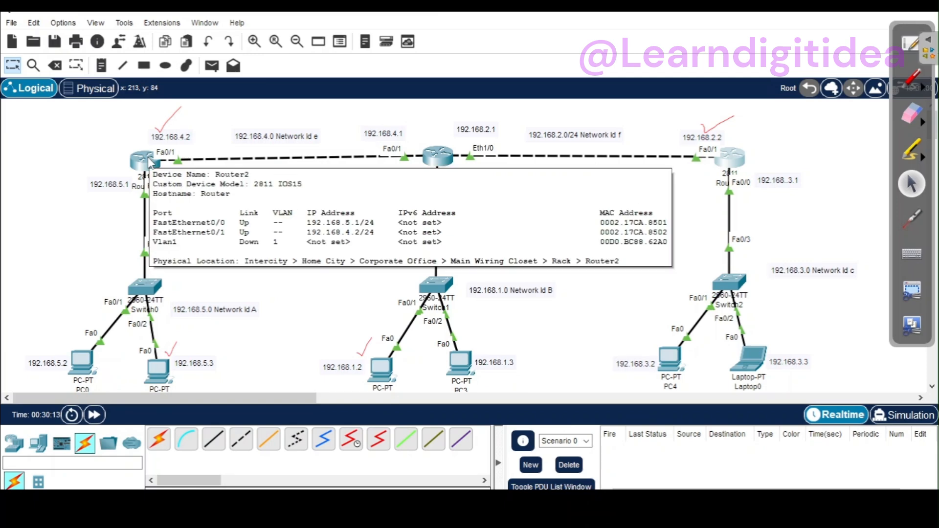
{"action": "left_click", "coordinate": [151, 163]}
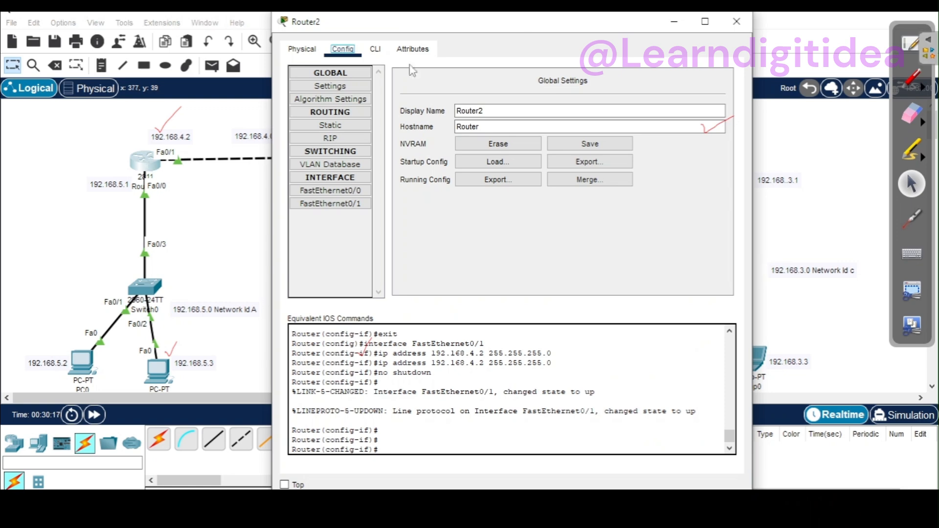
{"action": "left_click_drag", "start_coordinate": [522, 30], "coordinate": [385, 377]}
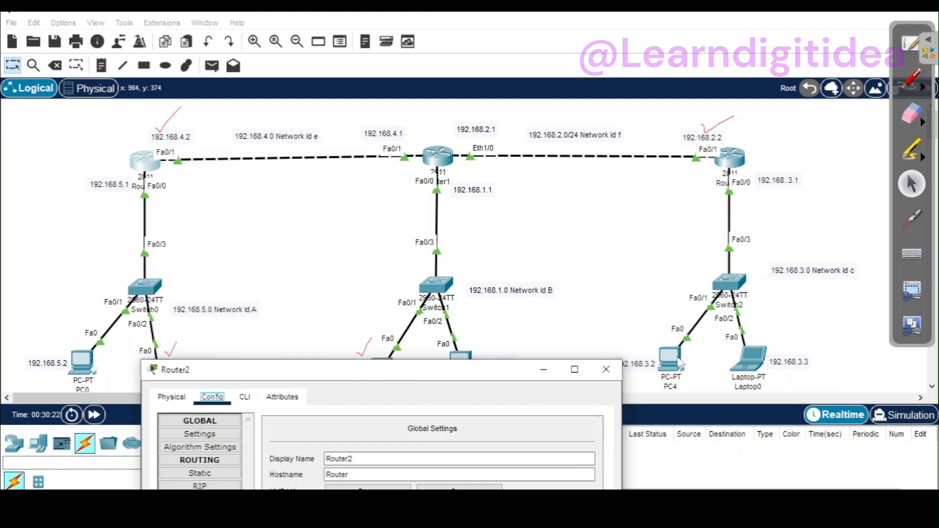
{"action": "left_click_drag", "start_coordinate": [355, 374], "coordinate": [359, 394]}
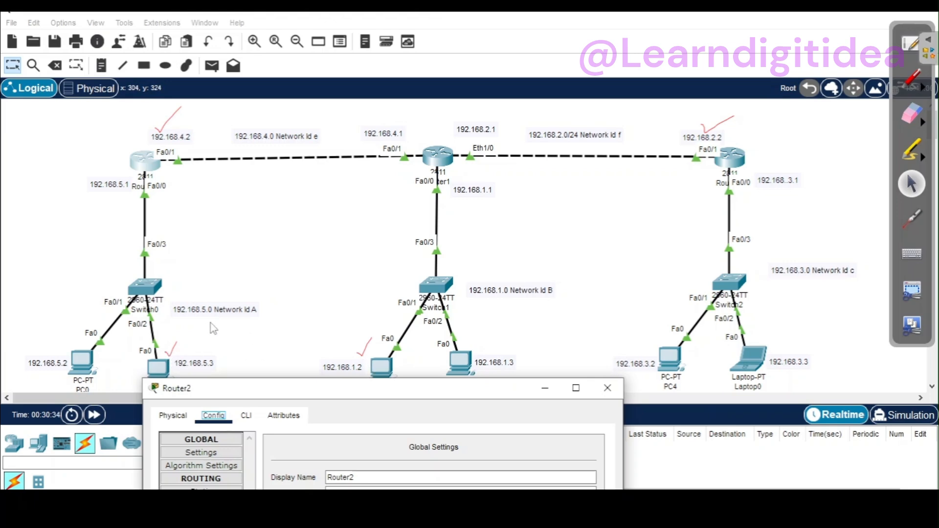
{"action": "left_click_drag", "start_coordinate": [424, 393], "coordinate": [633, 276]}
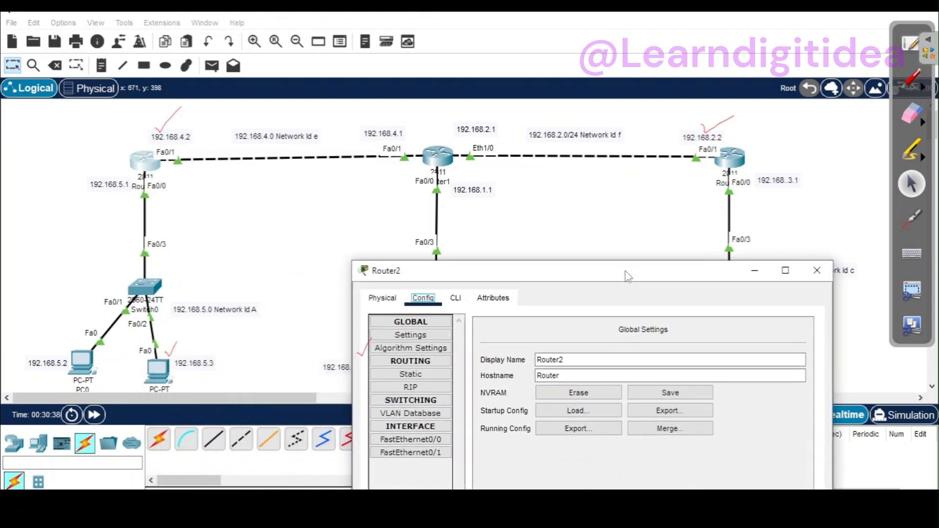
{"action": "left_click", "coordinate": [411, 374]}
{"action": "left_click_drag", "start_coordinate": [502, 273], "coordinate": [620, 192]}
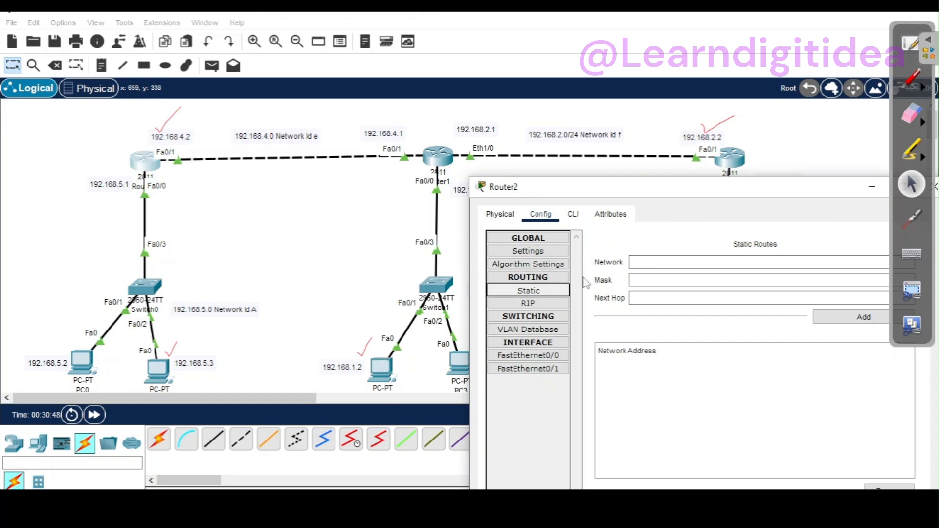
Step: Start Router2's static route network with 192.168. and move the window below the routers
{"action": "left_click", "coordinate": [655, 263]}
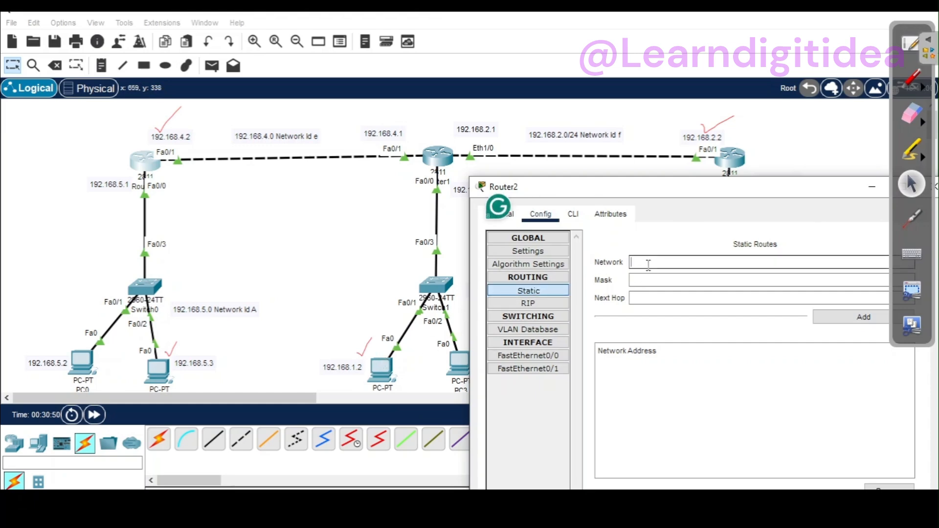
{"action": "type", "text": "19"}
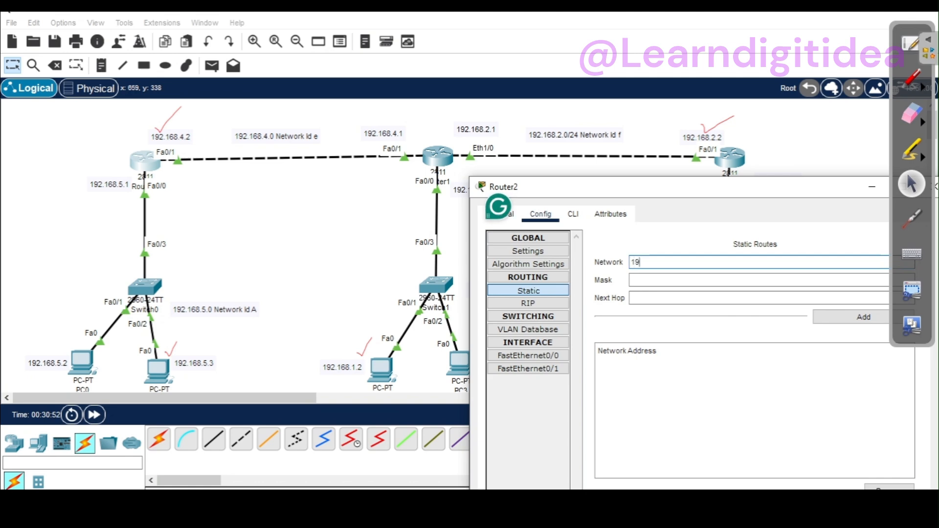
{"action": "type", "text": "2.168."}
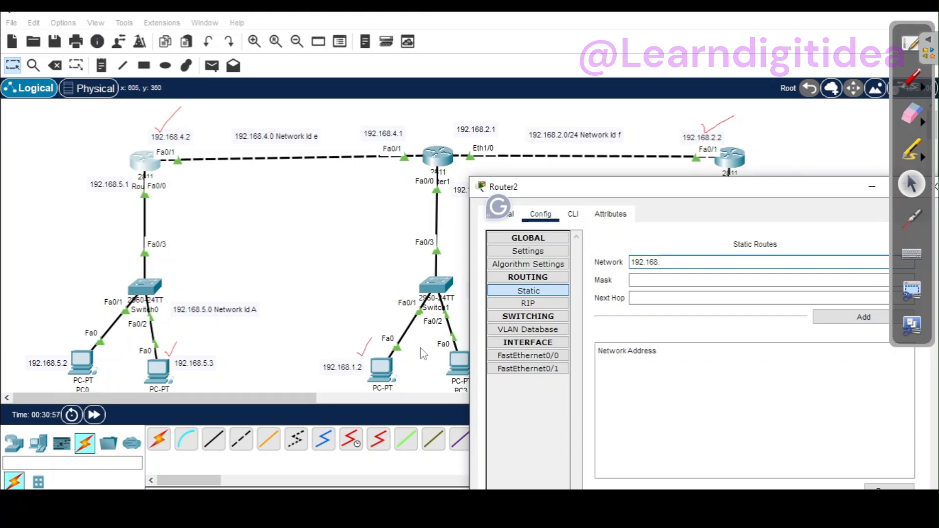
{"action": "left_click_drag", "start_coordinate": [549, 194], "coordinate": [230, 299]}
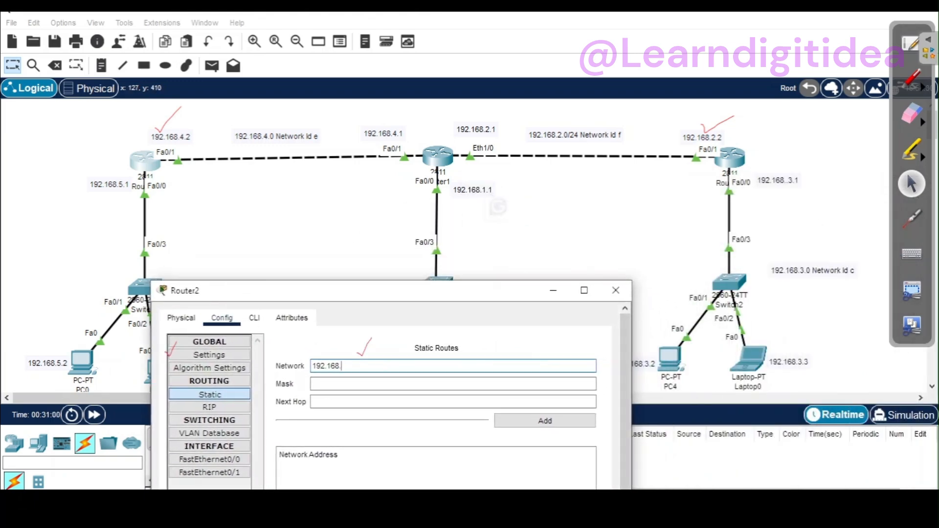
Step: Switch to the OpenBoard whiteboard and hide OpenBoard to return to Packet Tracer without the red pen marks
{"action": "left_click", "coordinate": [900, 51]}
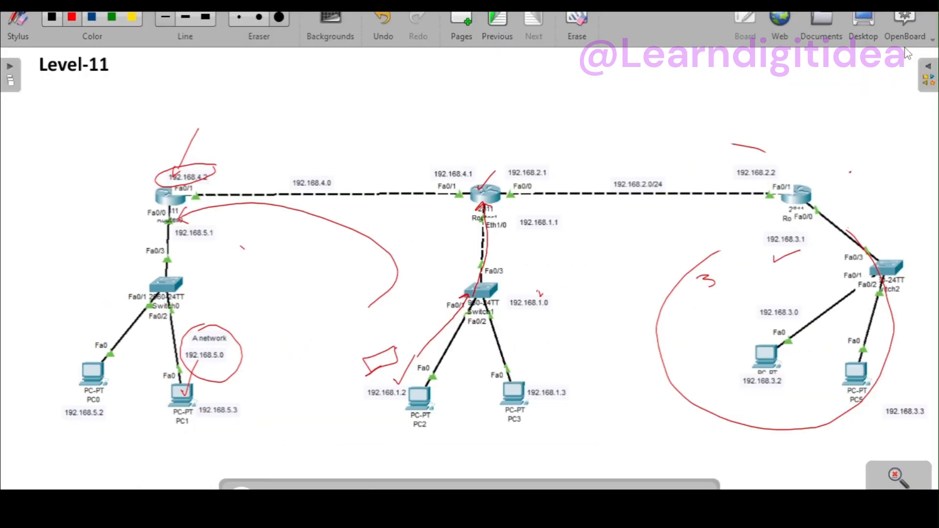
{"action": "left_click", "coordinate": [900, 22]}
{"action": "left_click", "coordinate": [844, 123]}
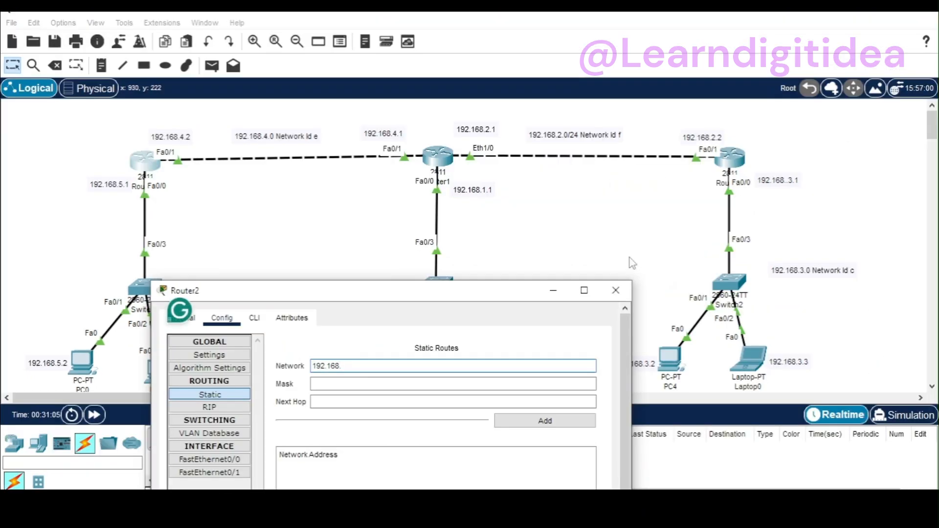
Step: Complete Router2's static route network as 192.168.1.0 and set its mask to 255.255.255.0
{"action": "left_click_drag", "start_coordinate": [512, 297], "coordinate": [624, 357]}
{"action": "left_click", "coordinate": [499, 426]}
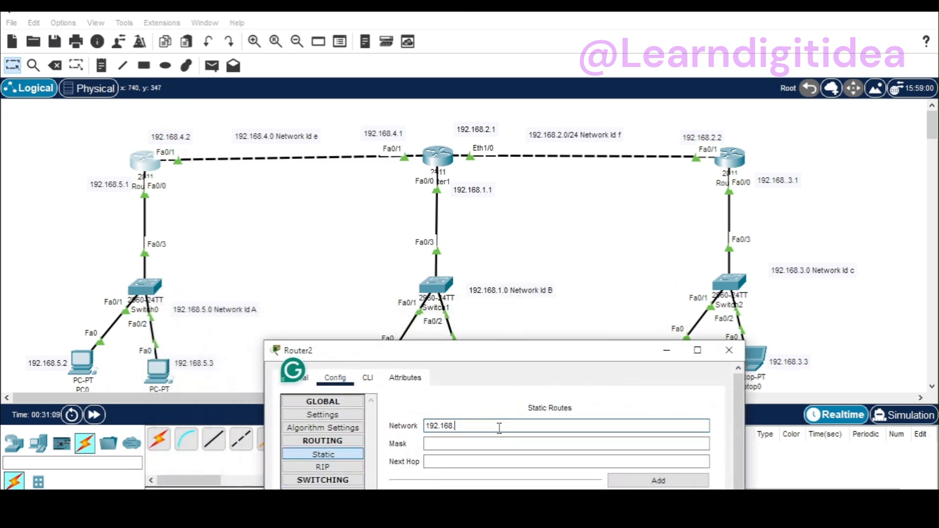
{"action": "type", "text": "1.0"}
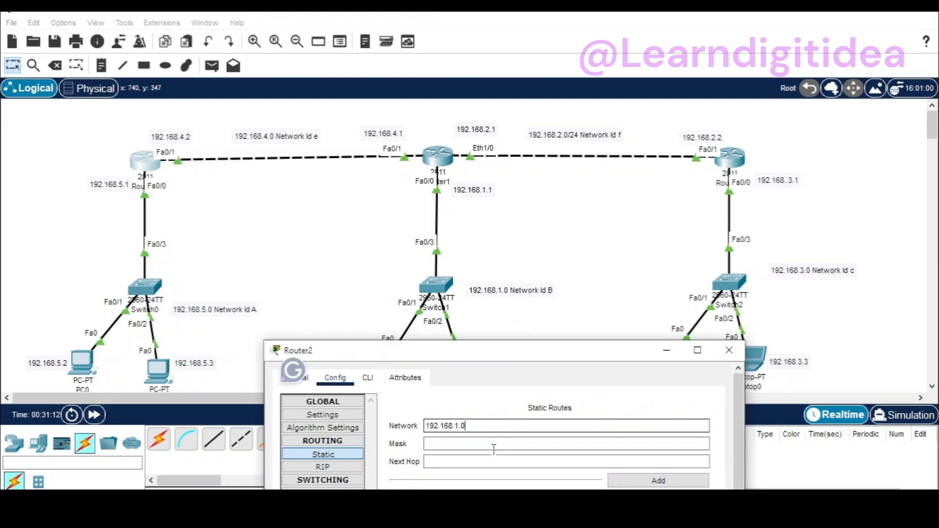
{"action": "left_click", "coordinate": [491, 445]}
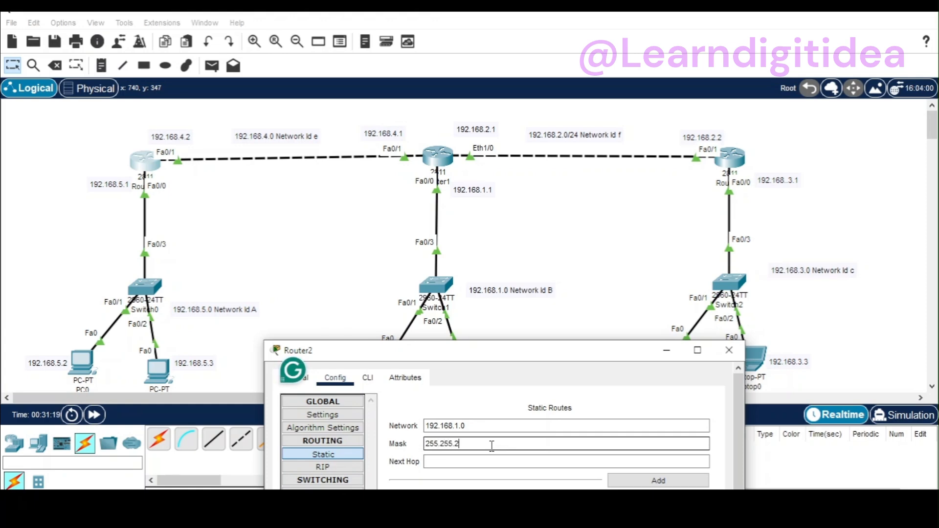
{"action": "type", "text": "255.255.255.0"}
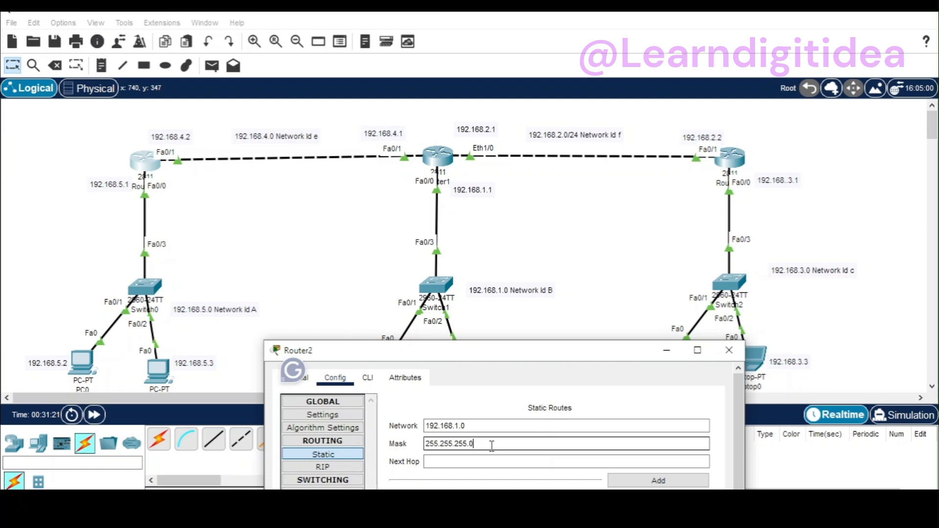
Step: Set the next hop of Router2's 192.168.1.0 route to 192.168.4.1 and add the route
{"action": "left_click", "coordinate": [489, 458]}
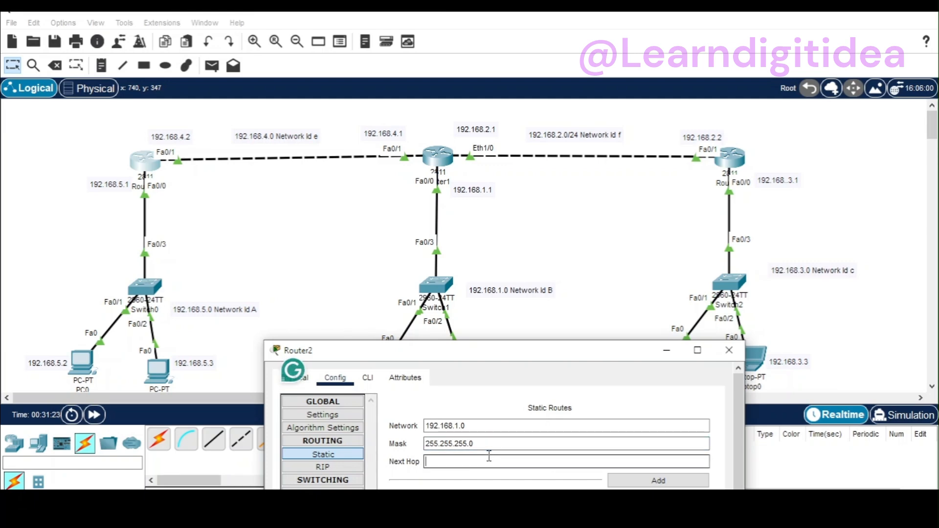
{"action": "type", "text": "192.168.5.2"}
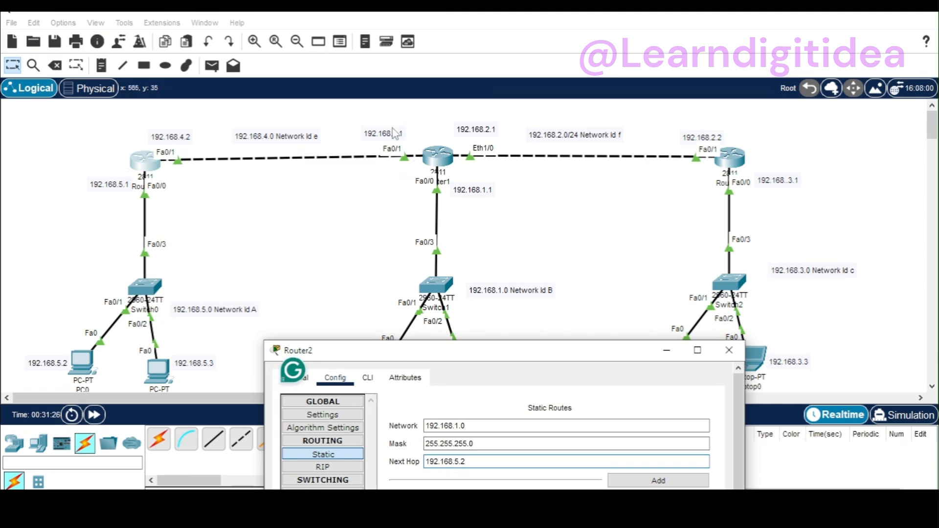
{"action": "key", "text": "BackSpace"}
{"action": "key", "text": "BackSpace"}
{"action": "key", "text": "BackSpace"}
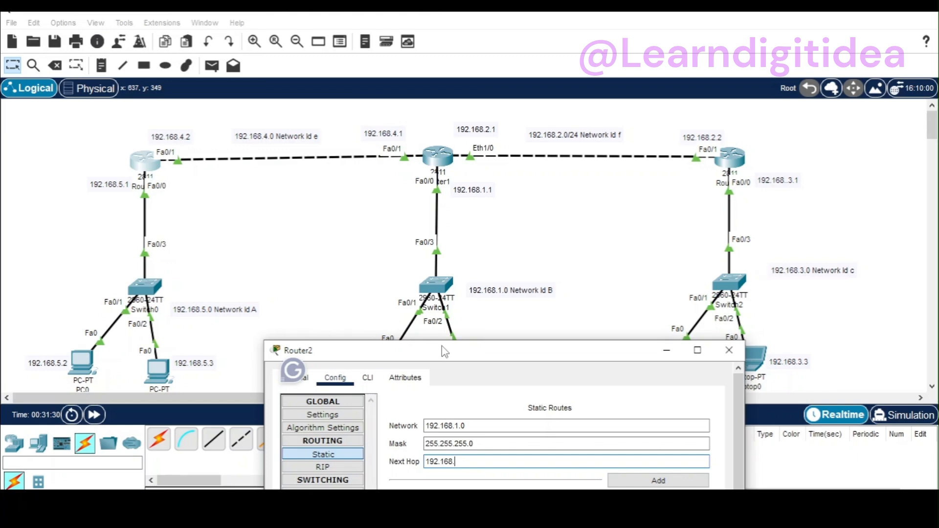
{"action": "type", "text": "4.1"}
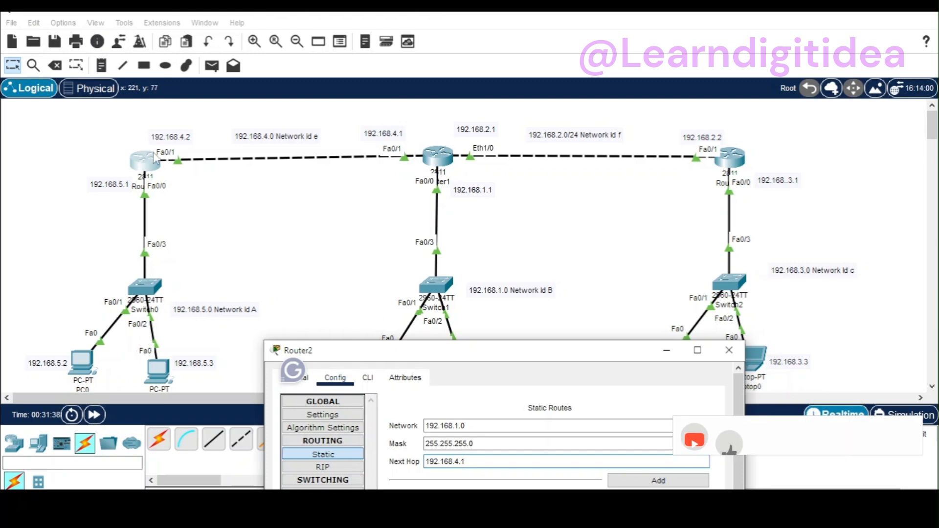
{"action": "left_click", "coordinate": [390, 128]}
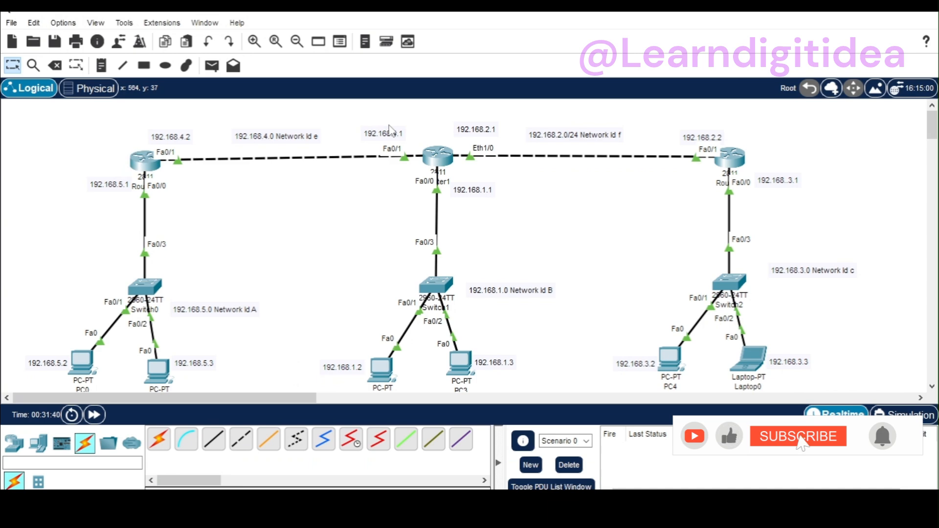
{"action": "left_click", "coordinate": [145, 164]}
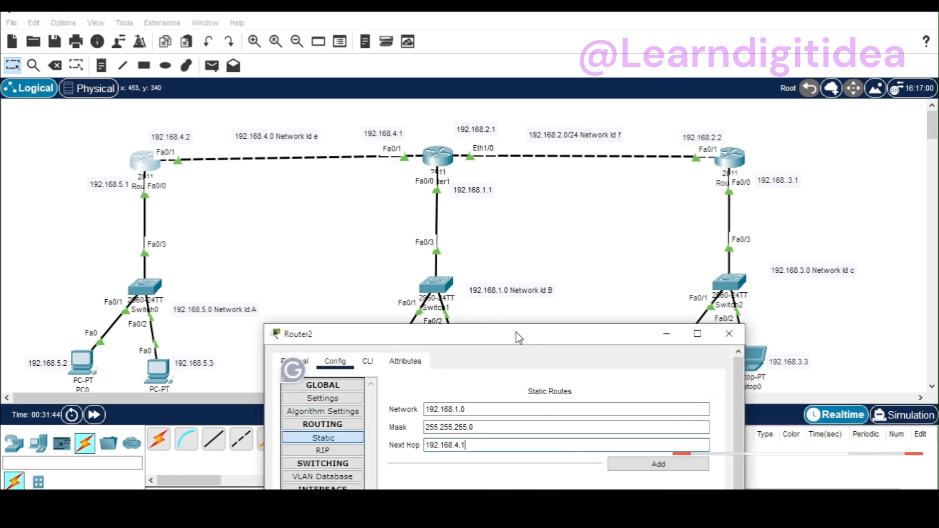
{"action": "left_click", "coordinate": [614, 398]}
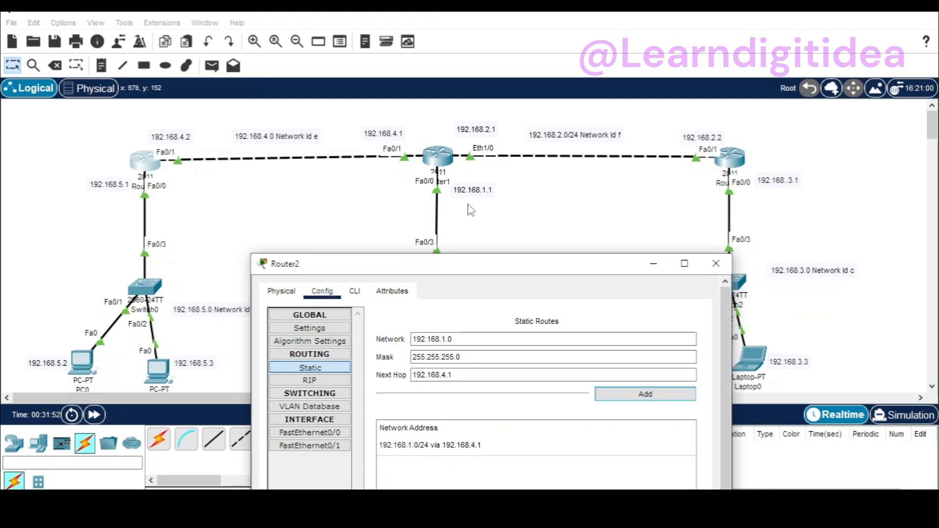
Step: Change Router2's route entry to network 192.168.3.0, add it via 192.168.4.1, and close Router2's window
{"action": "left_click_drag", "start_coordinate": [470, 267], "coordinate": [353, 273]}
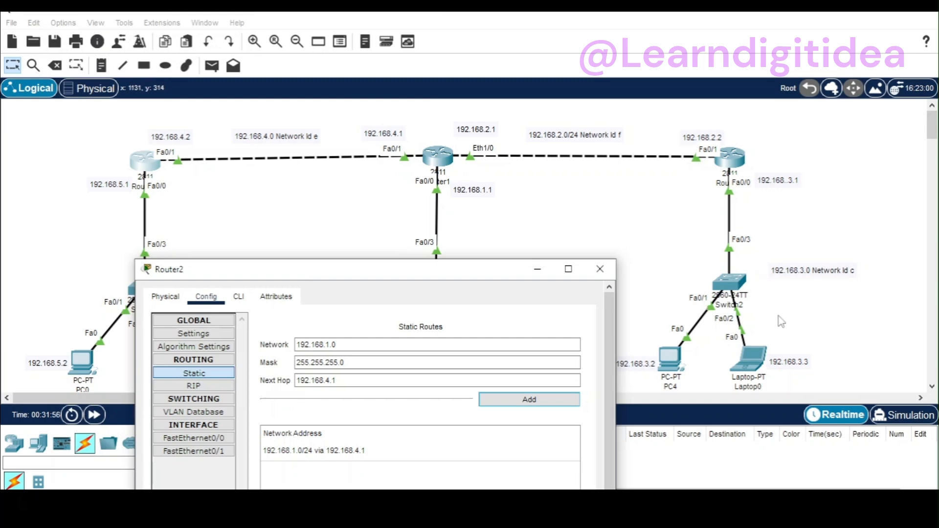
{"action": "left_click", "coordinate": [331, 345]}
{"action": "key", "text": "BackSpace"}
{"action": "type", "text": "3"}
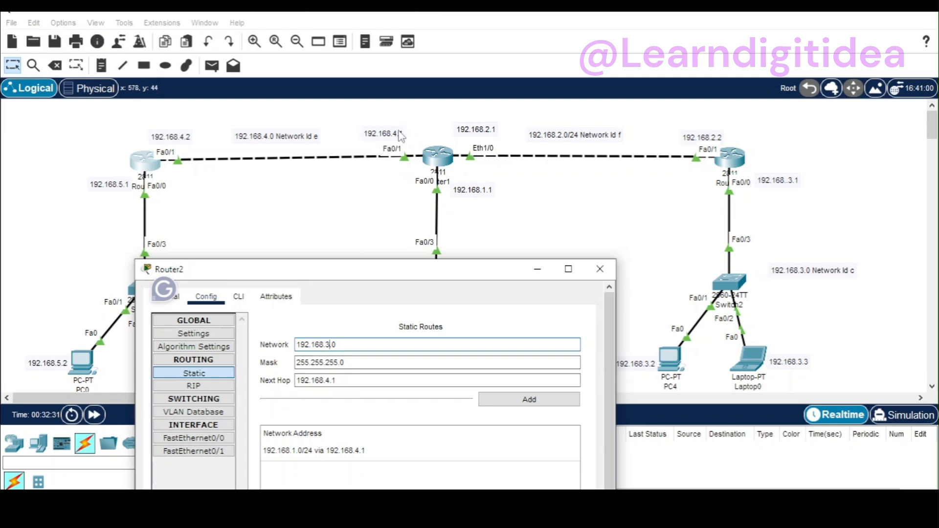
{"action": "left_click", "coordinate": [490, 407]}
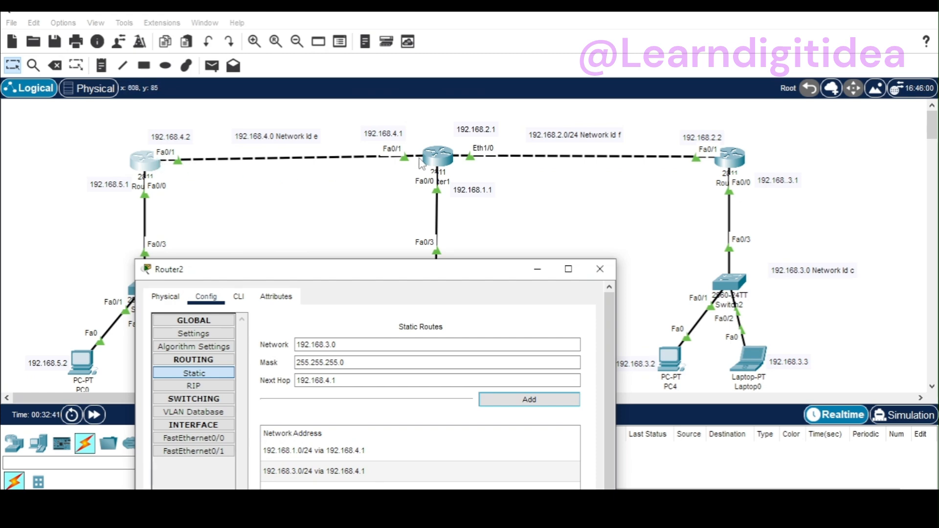
{"action": "left_click", "coordinate": [600, 270]}
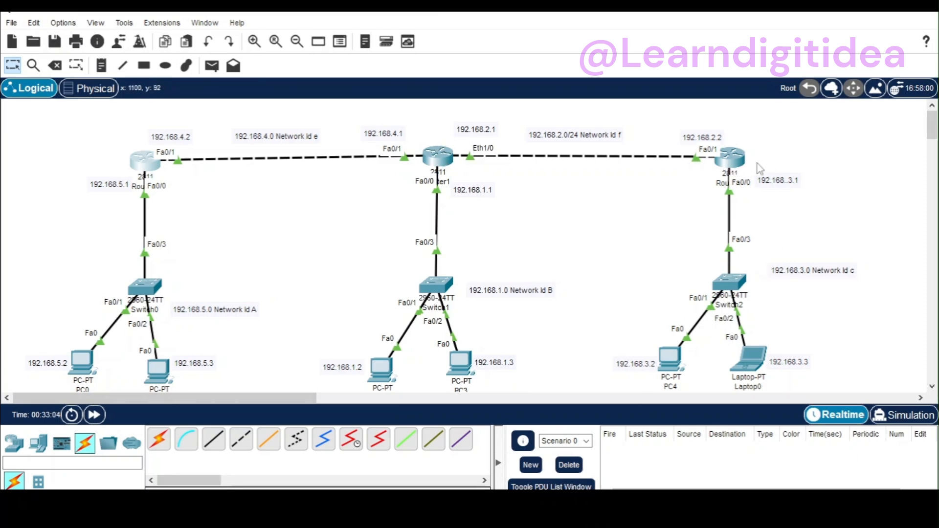
Step: Open Router0's static routing settings and move its window clear of Router1 and Router2
{"action": "left_click", "coordinate": [734, 165]}
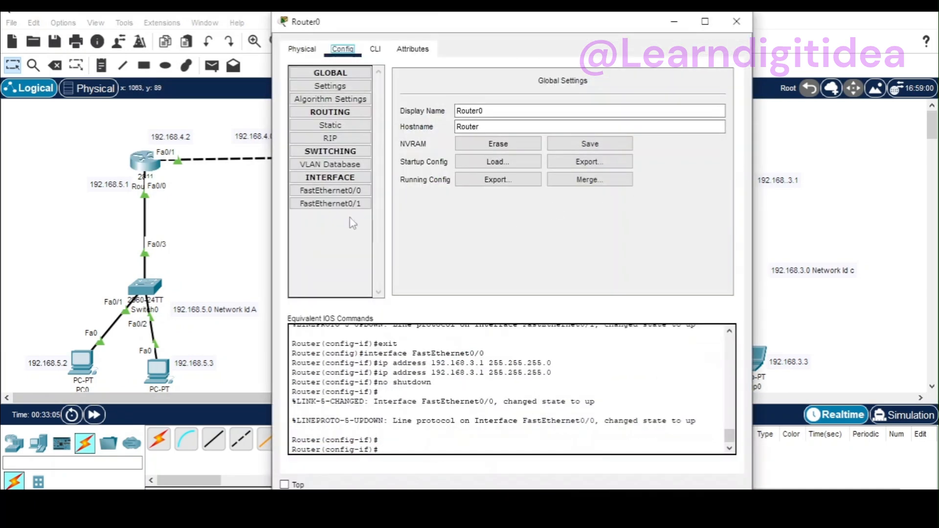
{"action": "left_click", "coordinate": [330, 125]}
{"action": "left_click_drag", "start_coordinate": [515, 36], "coordinate": [837, 175]}
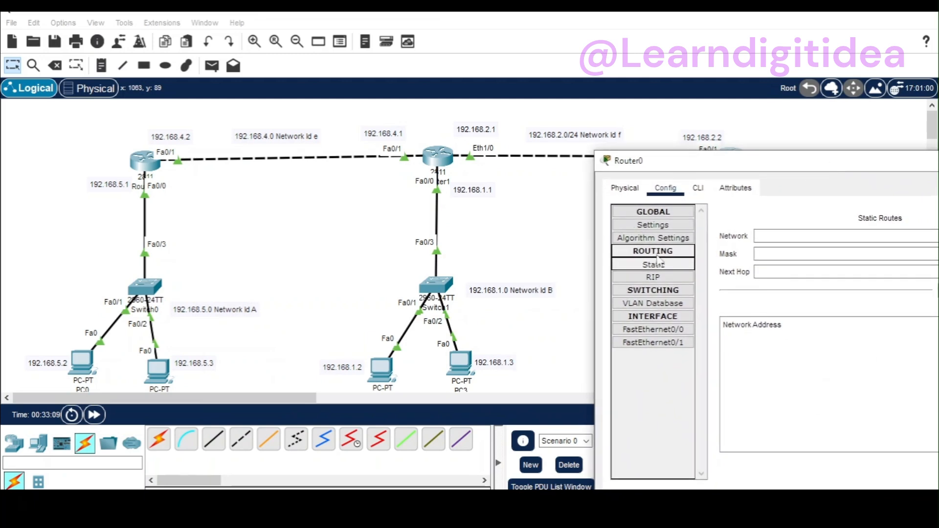
Step: Enter network 192.168.1.0 with mask 255.255.255.0 for a new static route on Router0
{"action": "left_click", "coordinate": [783, 235]}
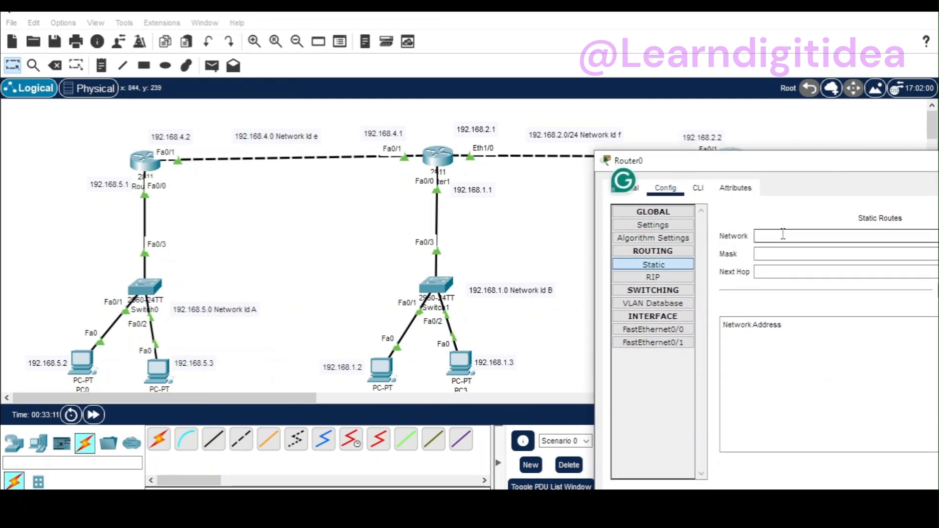
{"action": "type", "text": "192.168.5"}
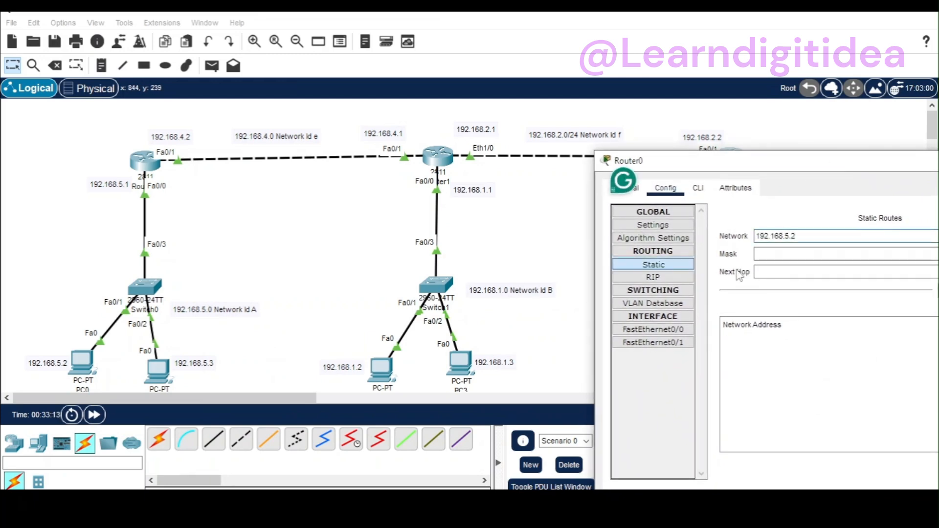
{"action": "key", "text": "BackSpace"}
{"action": "type", "text": "1."}
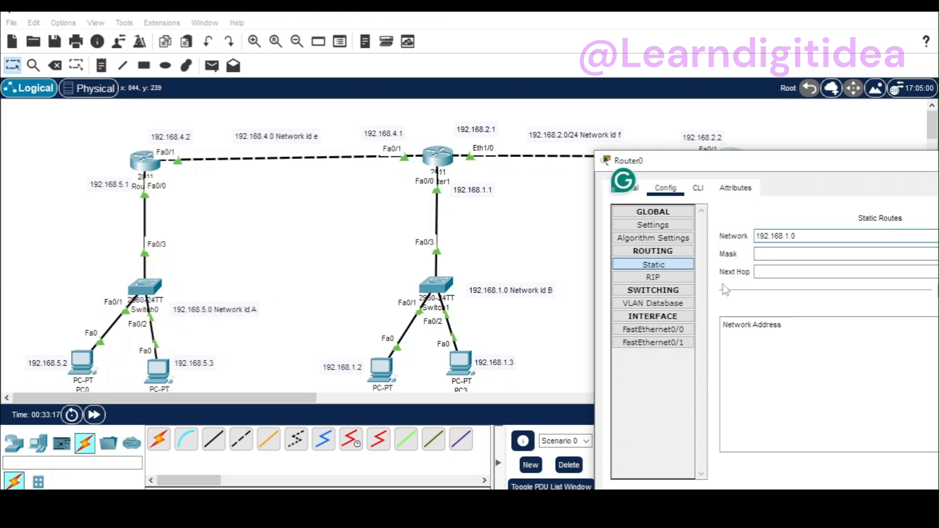
{"action": "left_click", "coordinate": [781, 254]}
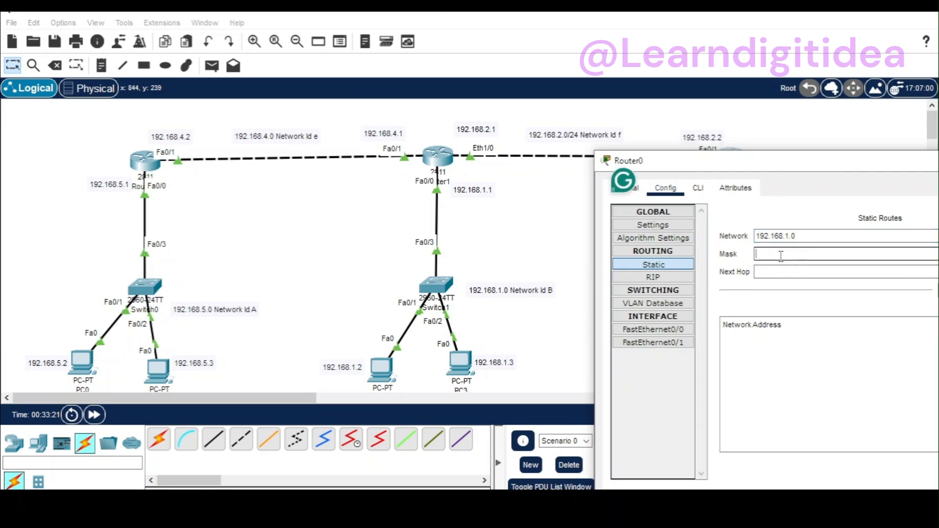
{"action": "type", "text": "255"}
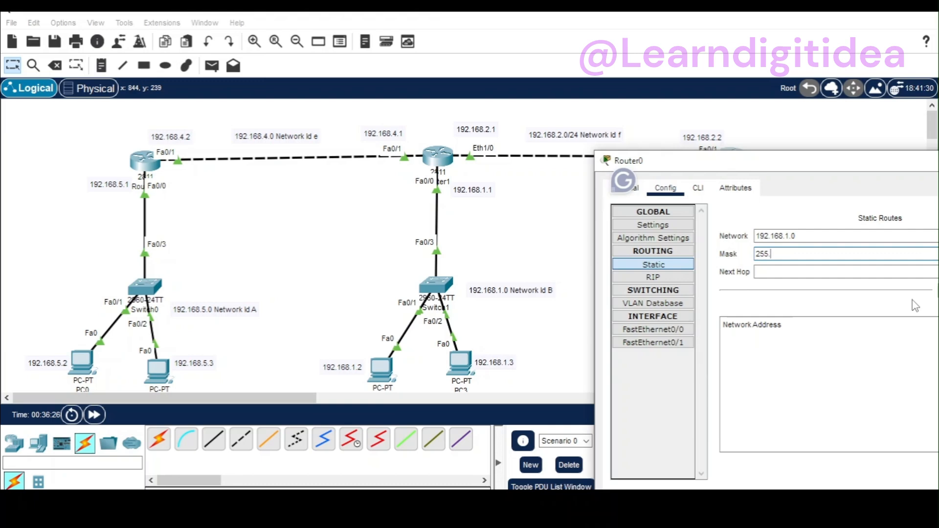
{"action": "type", "text": ".255.255.0"}
Step: Set the next hop of Router0's 192.168.1.0 route to 192.168.2.1 and add the route
{"action": "left_click", "coordinate": [782, 272]}
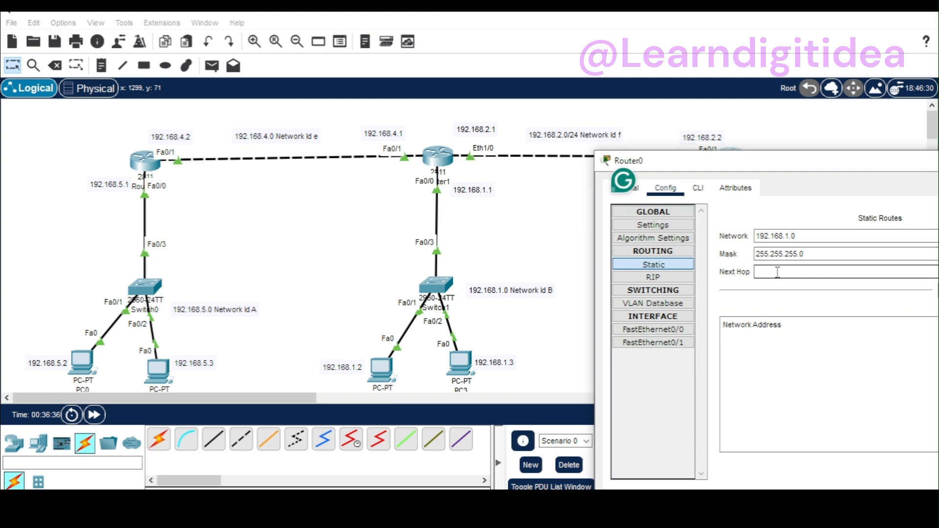
{"action": "left_click_drag", "start_coordinate": [811, 175], "coordinate": [802, 219]}
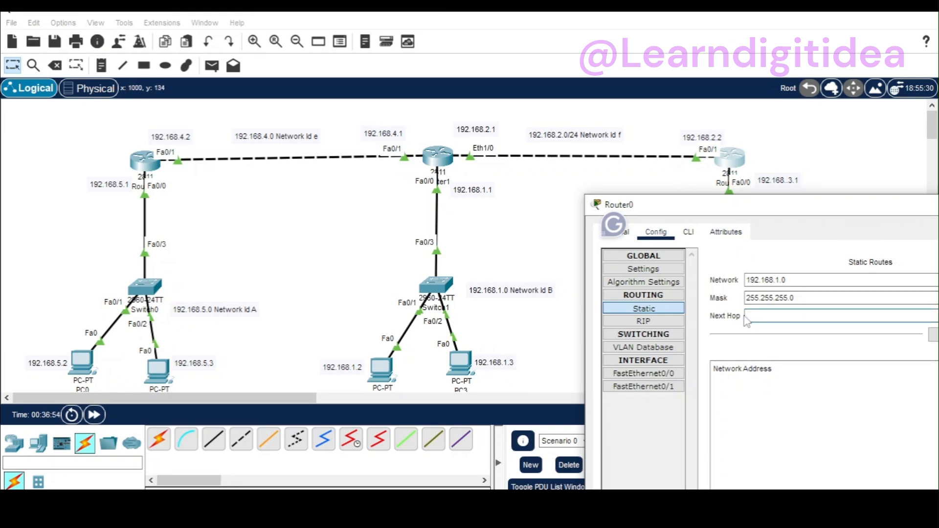
{"action": "type", "text": "192.168.5.2"}
{"action": "type", "text": "2"}
{"action": "left_click_drag", "start_coordinate": [815, 218], "coordinate": [628, 262]}
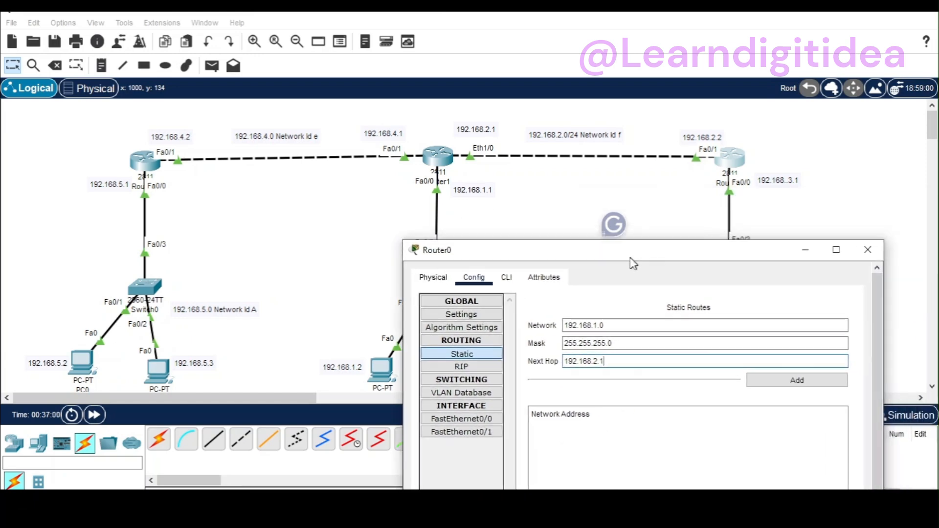
{"action": "left_click", "coordinate": [784, 380]}
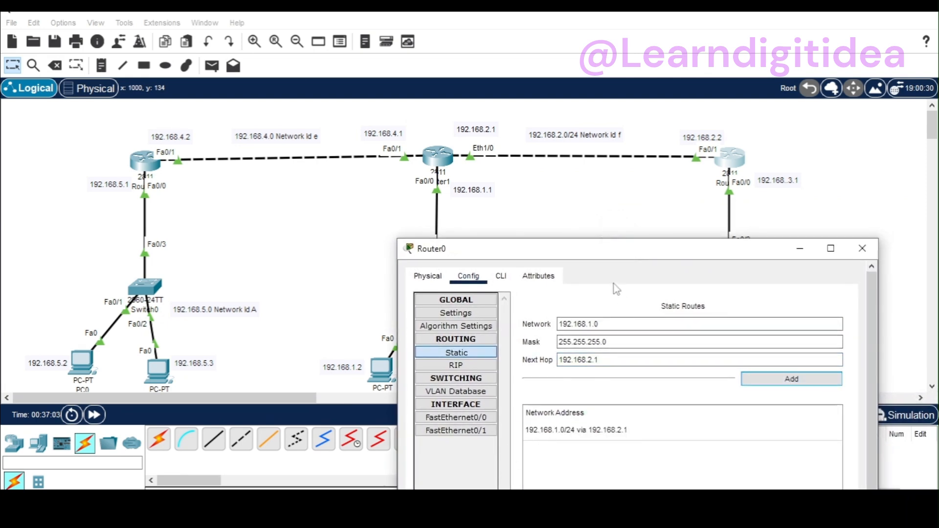
Step: Change Router0's route entry to network 192.168.5.0 and add it via 192.168.2.1
{"action": "left_click_drag", "start_coordinate": [604, 258], "coordinate": [751, 268]}
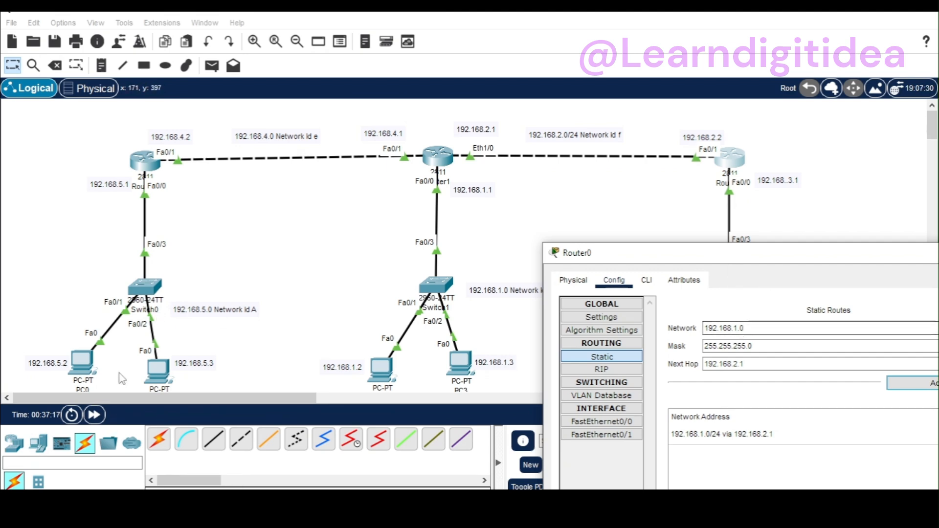
{"action": "left_click", "coordinate": [736, 328]}
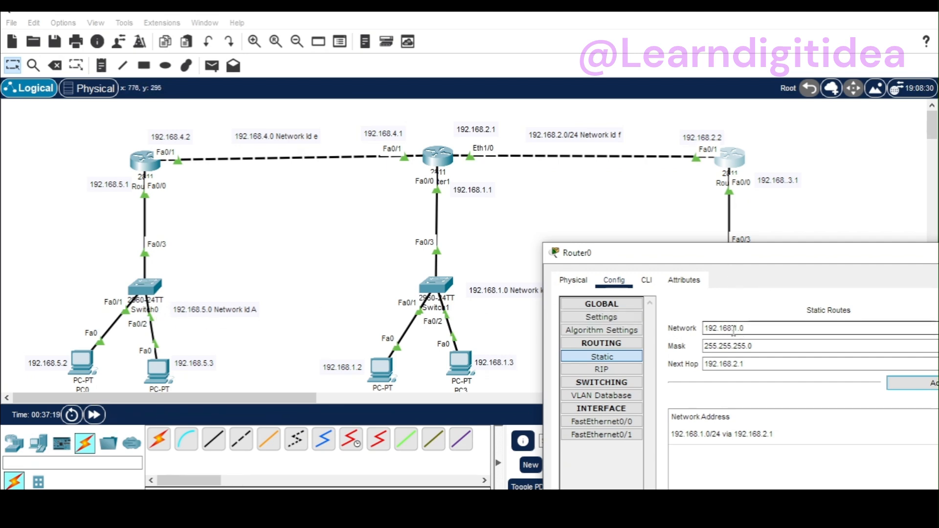
{"action": "key", "text": "BackSpace"}
{"action": "type", "text": "5"}
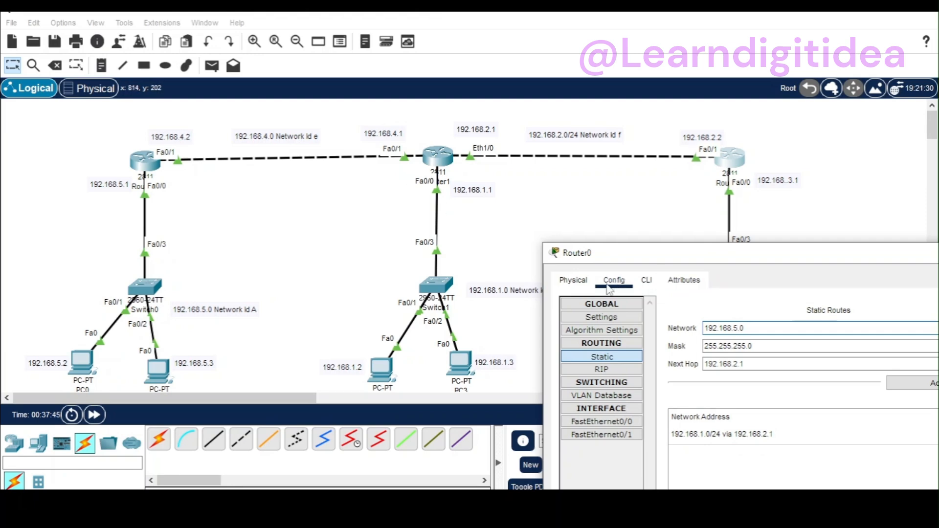
{"action": "left_click_drag", "start_coordinate": [785, 258], "coordinate": [716, 264]}
{"action": "left_click", "coordinate": [834, 388]}
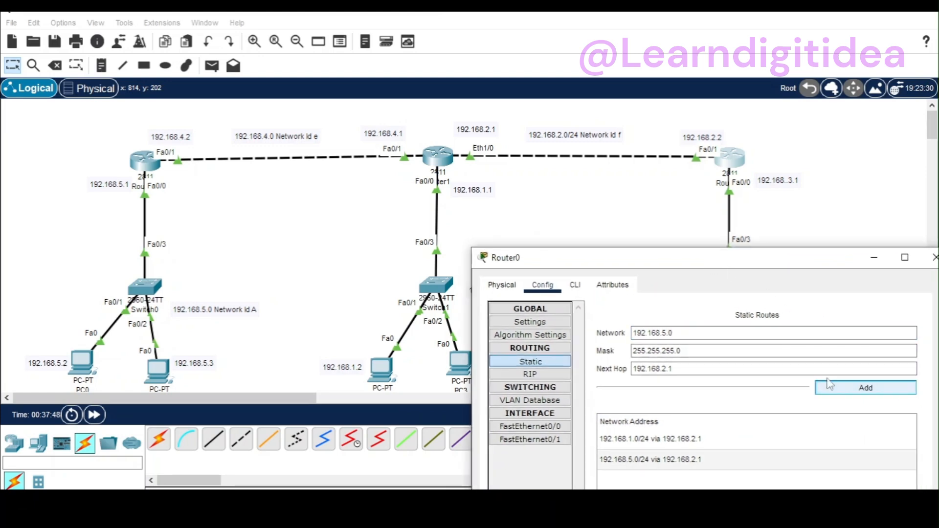
Step: Check the IP settings of Router0's FastEthernet0/0 and FastEthernet0/1 interfaces and close its window
{"action": "left_click_drag", "start_coordinate": [813, 267], "coordinate": [748, 276]}
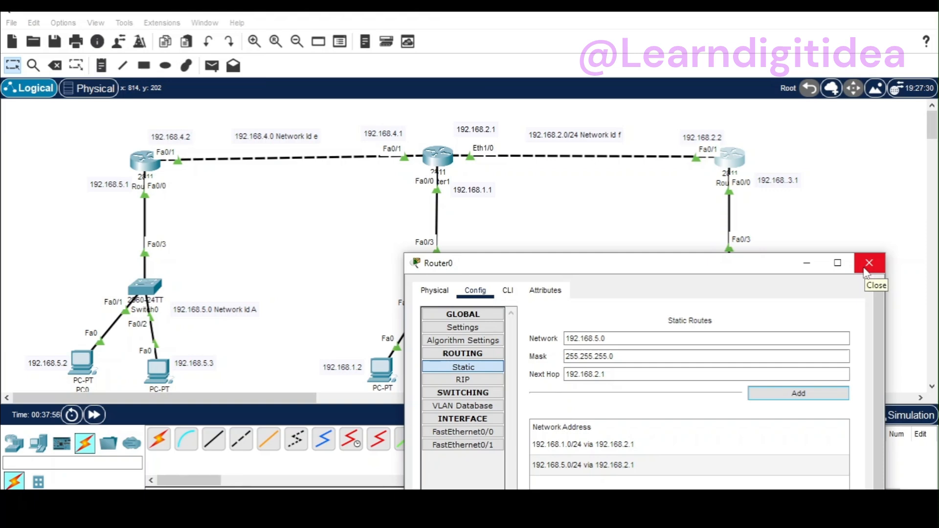
{"action": "left_click_drag", "start_coordinate": [688, 265], "coordinate": [489, 177]}
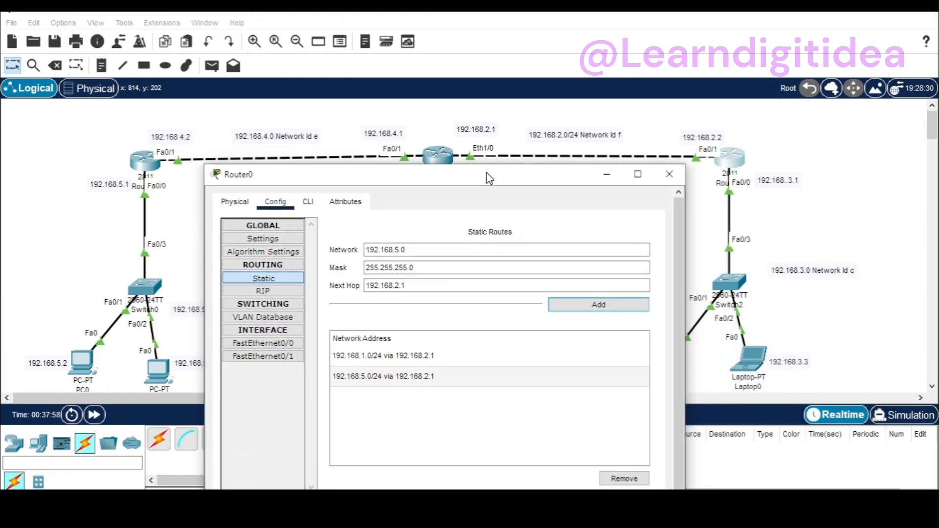
{"action": "left_click", "coordinate": [263, 342]}
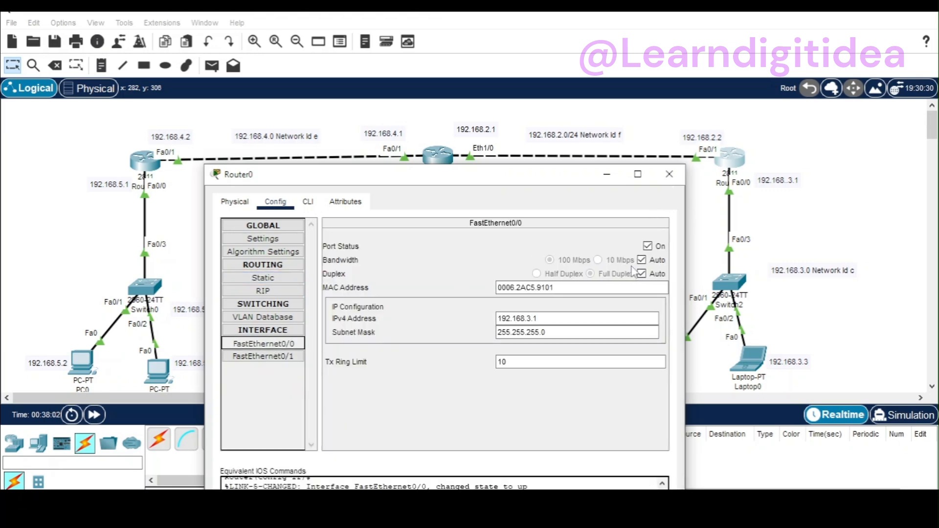
{"action": "left_click", "coordinate": [240, 356]}
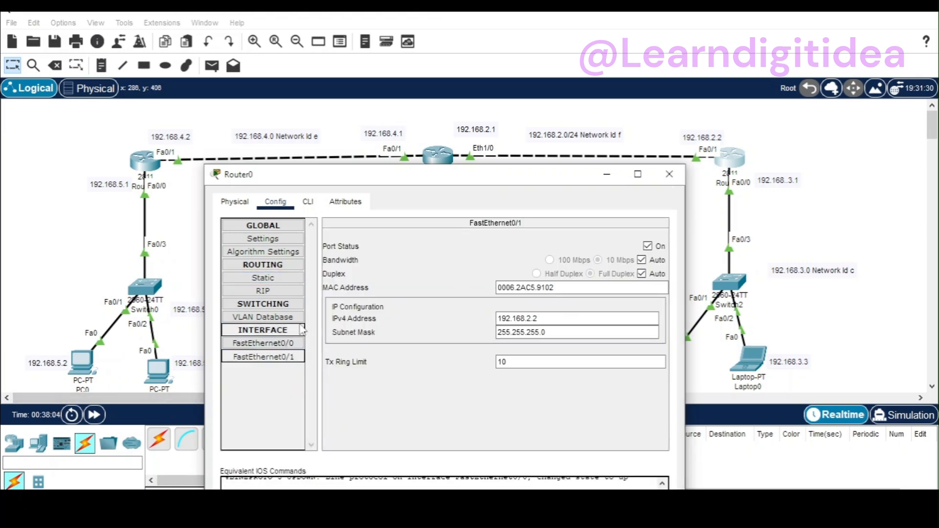
{"action": "left_click", "coordinate": [667, 175]}
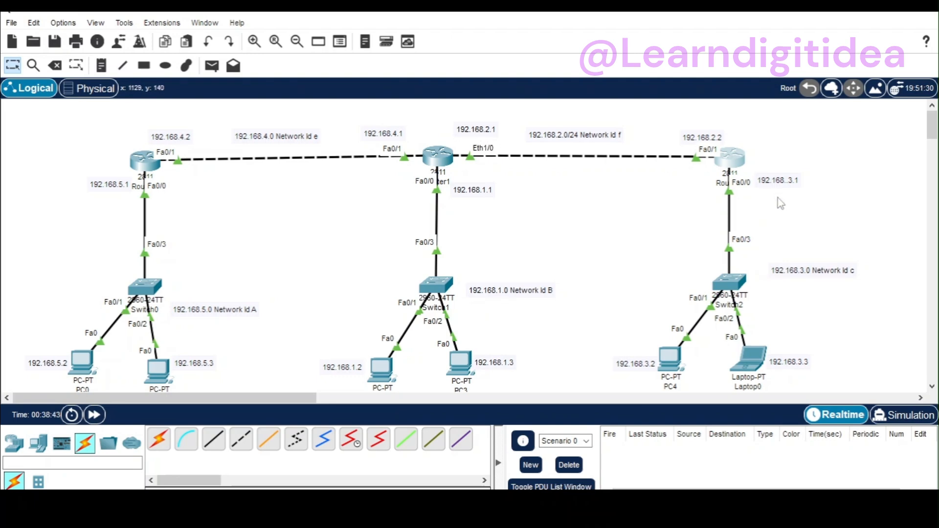
Step: Fast-forward the network time and try to send a simple PDU from PC1 to PC2
{"action": "mouse_move", "coordinate": [744, 169]}
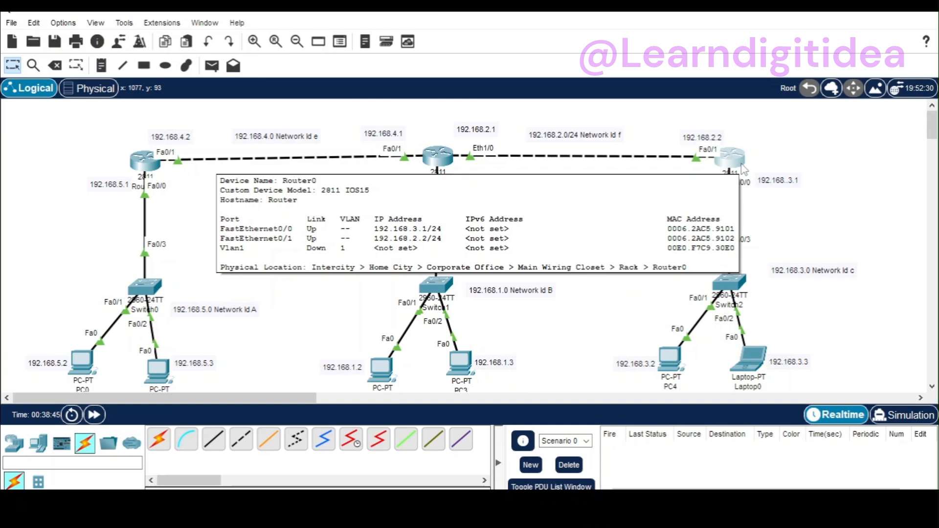
{"action": "left_click", "coordinate": [94, 415]}
{"action": "left_click", "coordinate": [211, 67]}
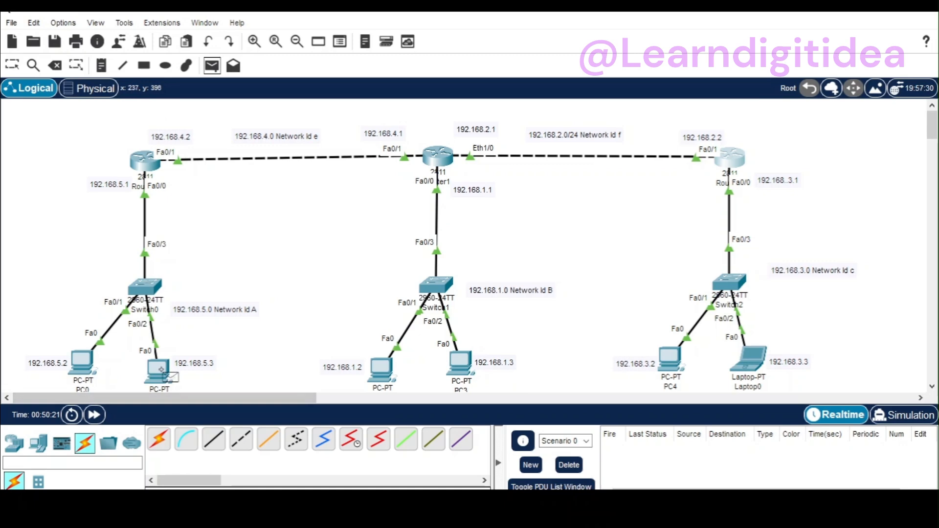
{"action": "left_click", "coordinate": [157, 370]}
{"action": "left_click", "coordinate": [364, 360]}
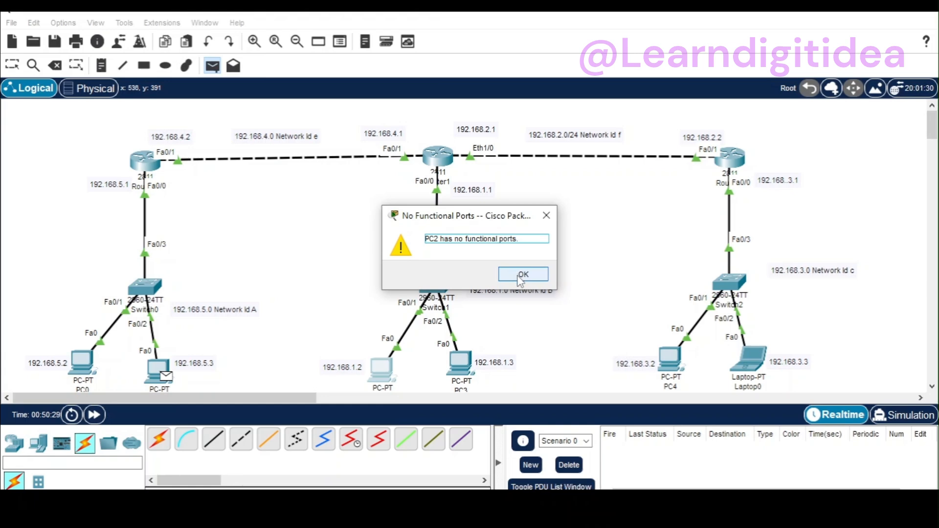
{"action": "left_click", "coordinate": [521, 276]}
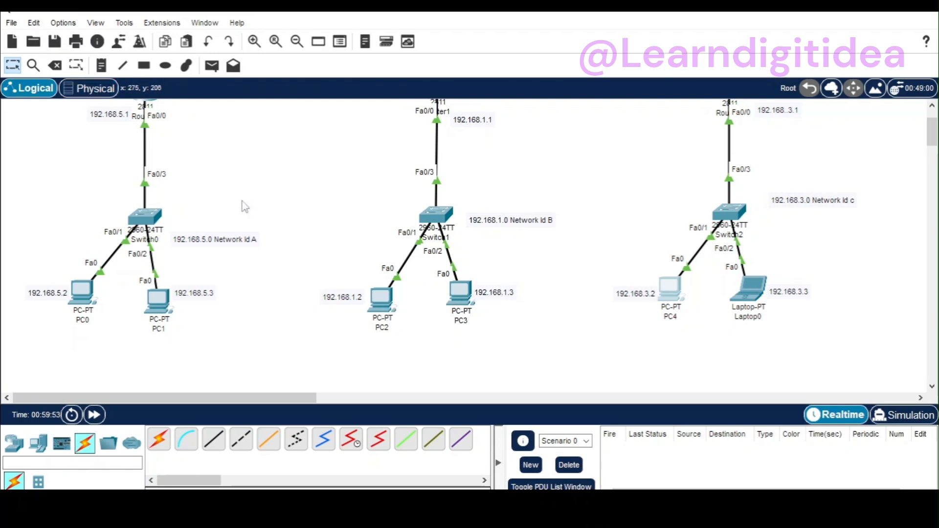
Step: Set PC2's static IPv4 address to 192.168.1.2 with subnet mask 255.255.255.0
{"action": "left_click", "coordinate": [385, 306]}
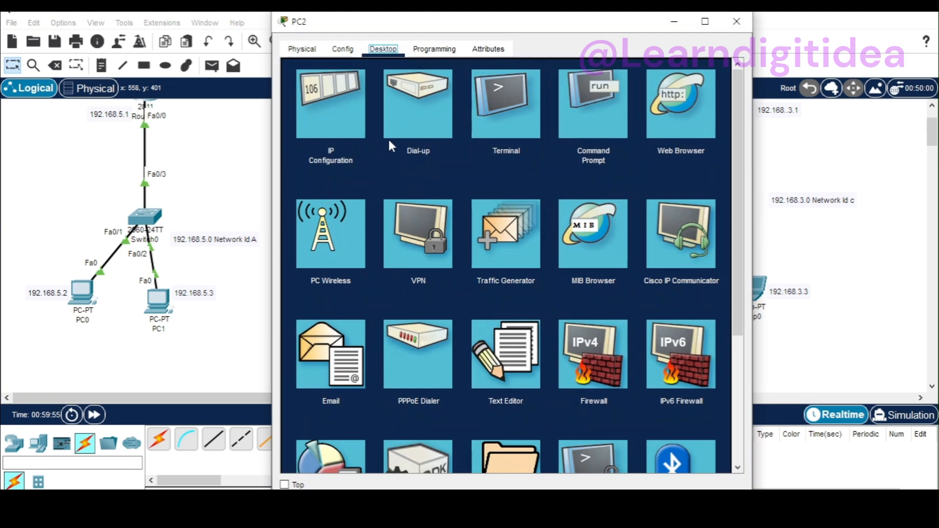
{"action": "left_click", "coordinate": [327, 99]}
{"action": "left_click_drag", "start_coordinate": [419, 35], "coordinate": [620, 128]}
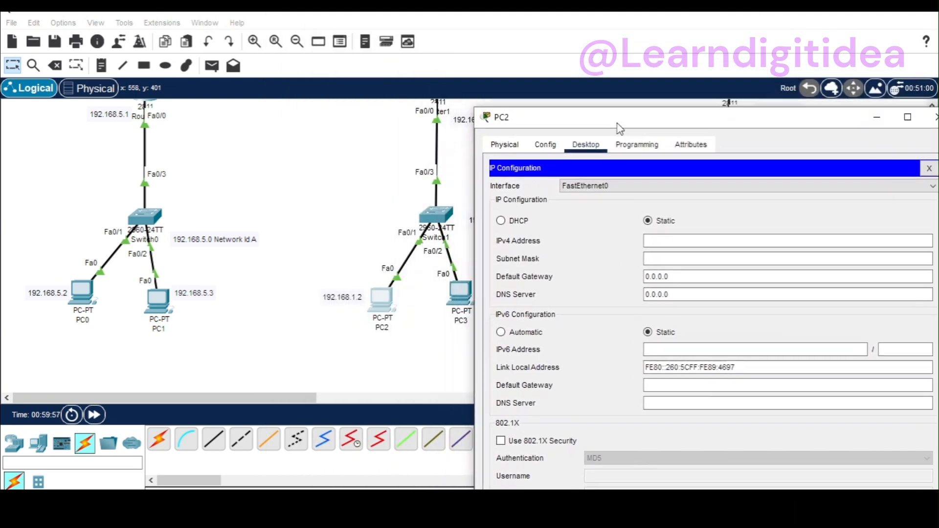
{"action": "left_click", "coordinate": [660, 241]}
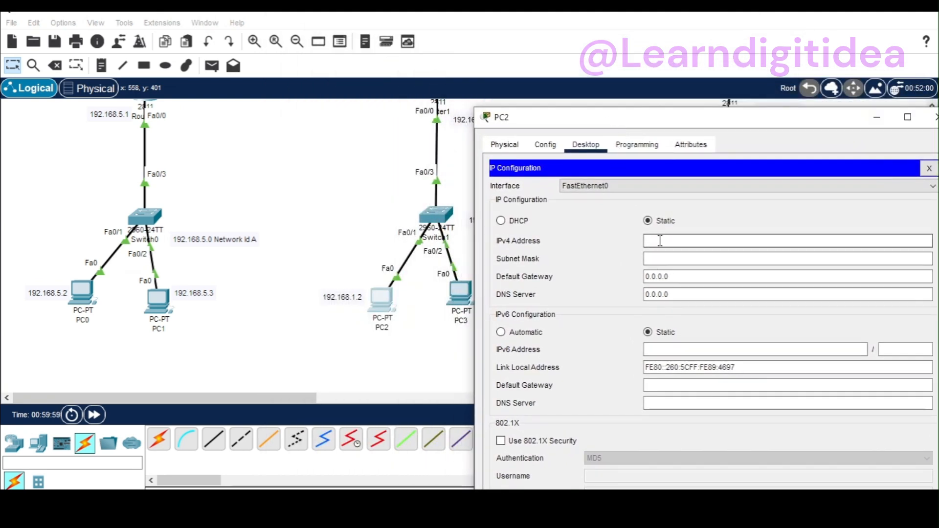
{"action": "type", "text": "192.168.5.2"}
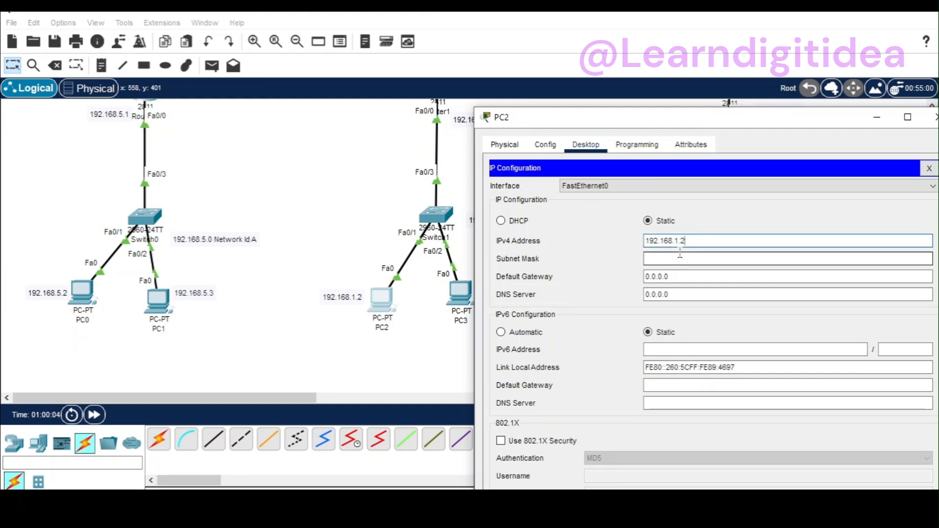
{"action": "left_click", "coordinate": [680, 256]}
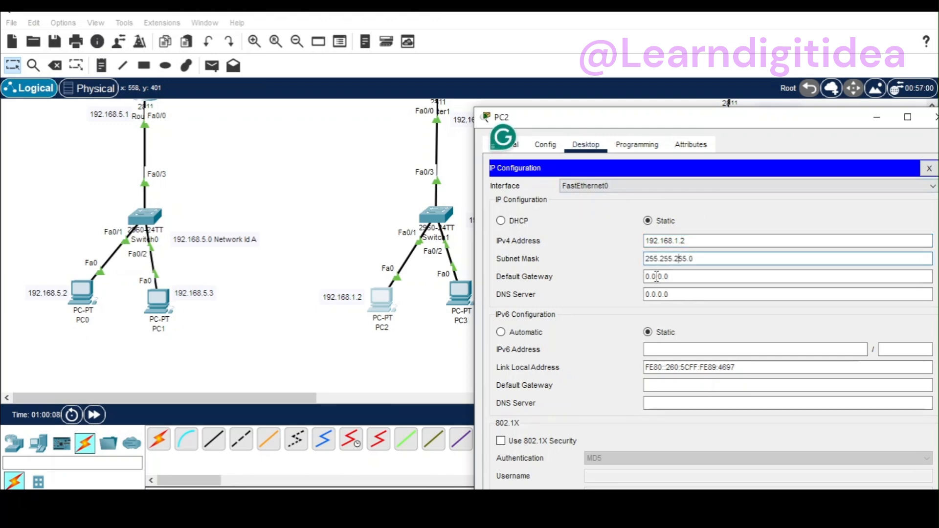
Step: Set PC2's default gateway to 192.168.1.1 and close its window
{"action": "left_click_drag", "start_coordinate": [671, 277], "coordinate": [645, 277]}
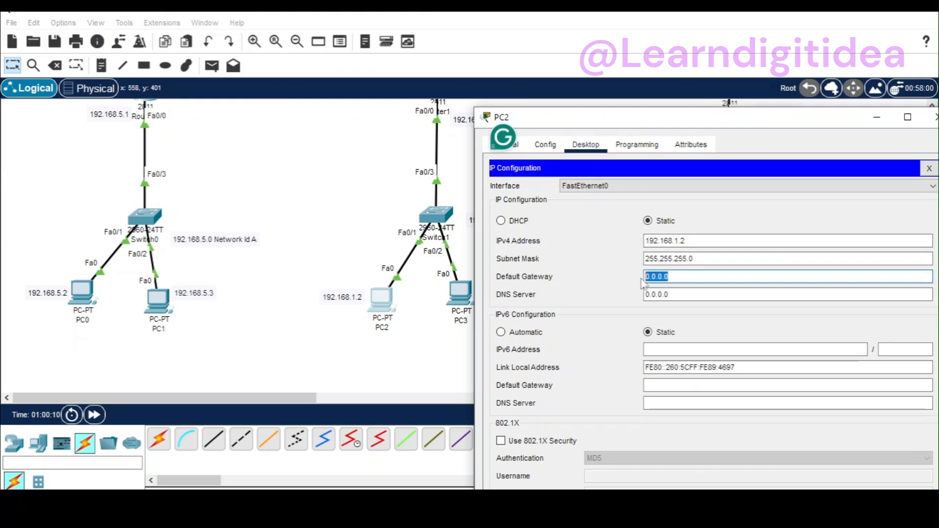
{"action": "type", "text": "192.168.5.2"}
{"action": "key", "text": "BackSpace"}
{"action": "key", "text": "BackSpace"}
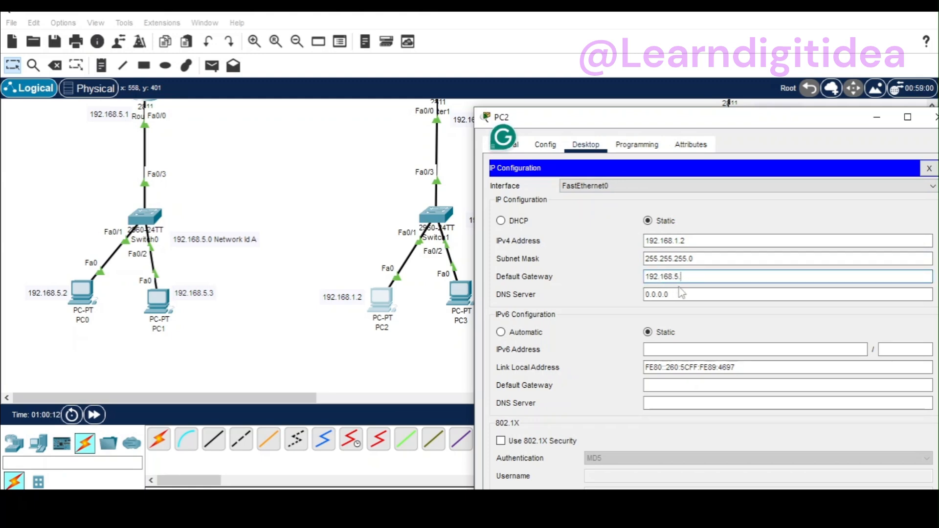
{"action": "key", "text": "BackSpace"}
{"action": "type", "text": "1.1"}
{"action": "left_click_drag", "start_coordinate": [667, 122], "coordinate": [574, 351]}
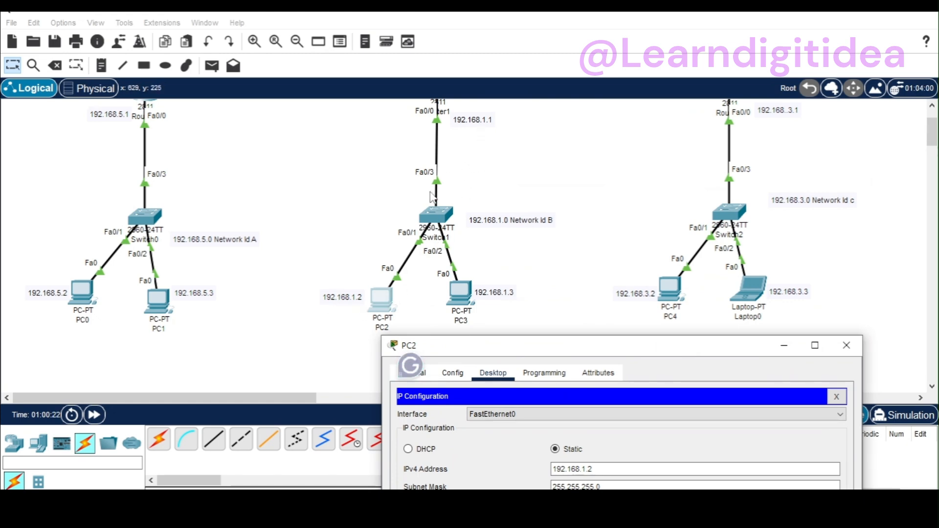
{"action": "left_click_drag", "start_coordinate": [595, 321], "coordinate": [579, 236]}
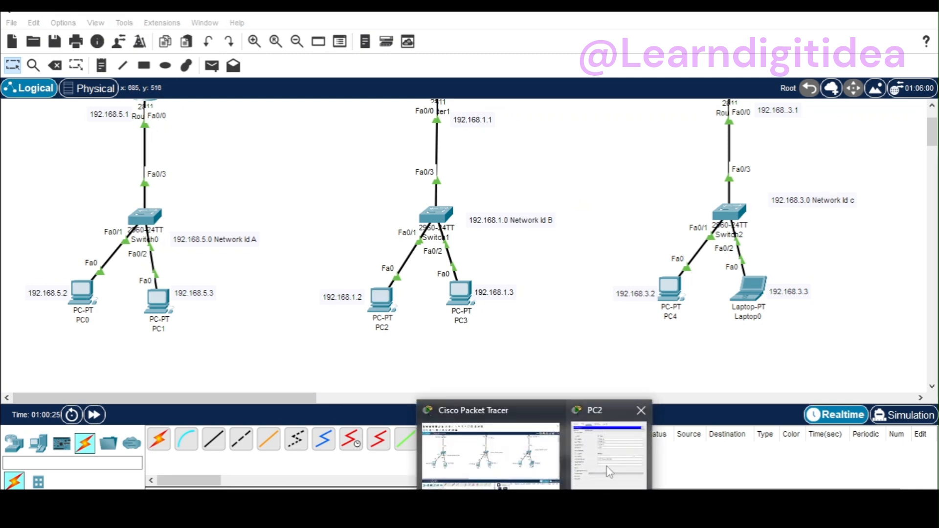
{"action": "left_click", "coordinate": [609, 450]}
{"action": "left_click_drag", "start_coordinate": [630, 310], "coordinate": [539, 222]}
{"action": "left_click", "coordinate": [720, 233]}
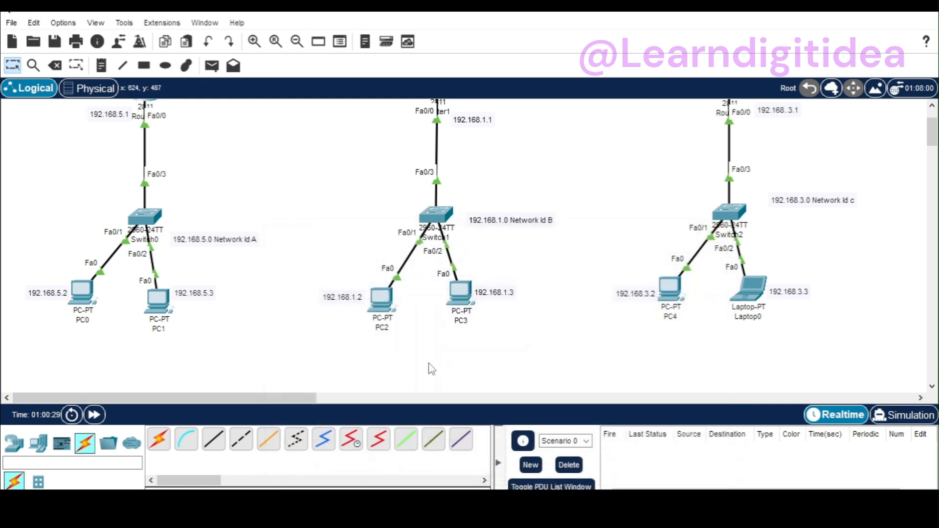
Step: Set PC3's static IPv4 address to 192.168.1.3 with subnet mask 255.255.255.0
{"action": "left_click", "coordinate": [464, 304]}
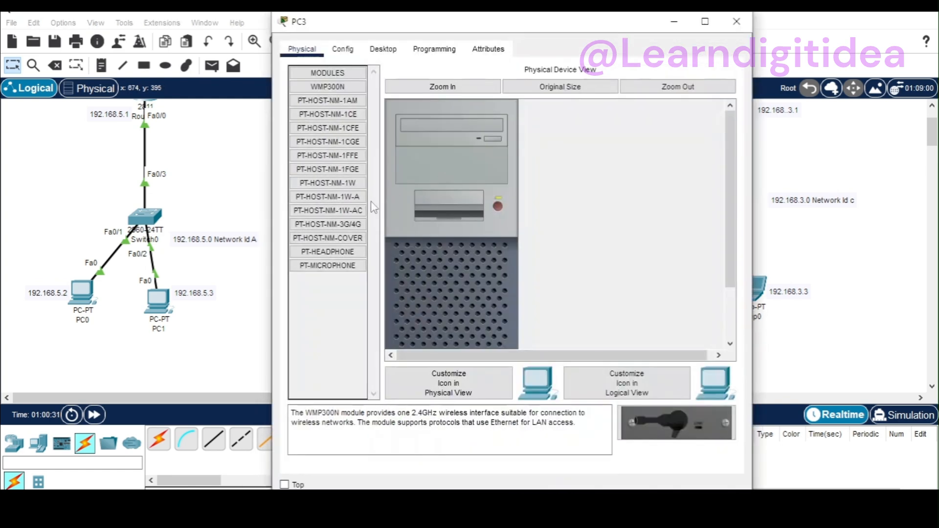
{"action": "left_click", "coordinate": [383, 49]}
{"action": "left_click", "coordinate": [337, 89]}
{"action": "left_click", "coordinate": [481, 146]}
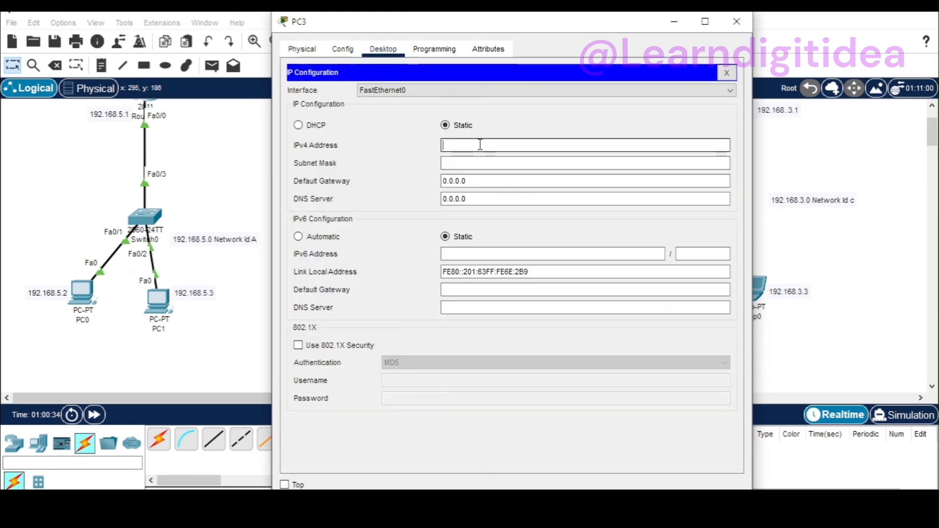
{"action": "type", "text": "192.168.5.2"}
{"action": "key", "text": "BackSpace"}
{"action": "type", "text": "1"}
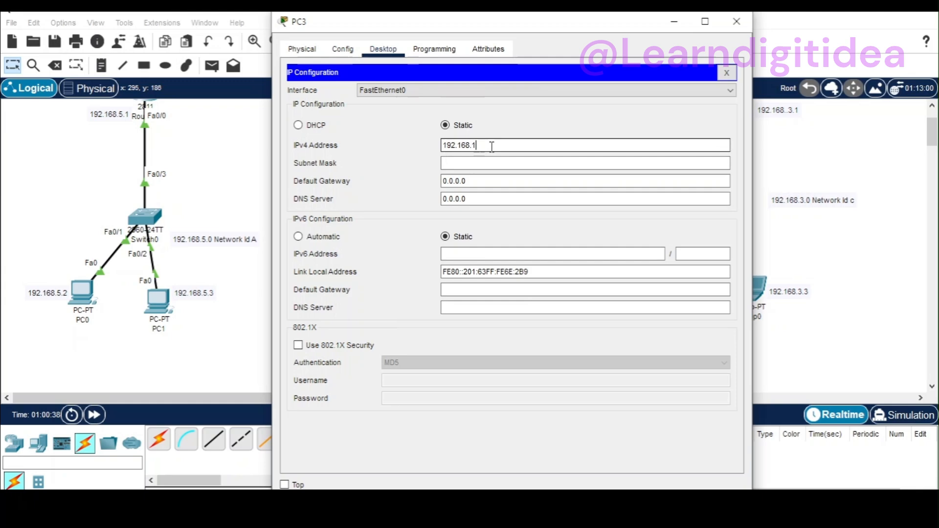
{"action": "type", "text": ".3"}
{"action": "key", "text": "Tab"}
Step: Set PC3's default gateway to 192.168.1.1 and close its window
{"action": "left_click_drag", "start_coordinate": [482, 183], "coordinate": [442, 184]}
{"action": "type", "text": "192.168.5.2"}
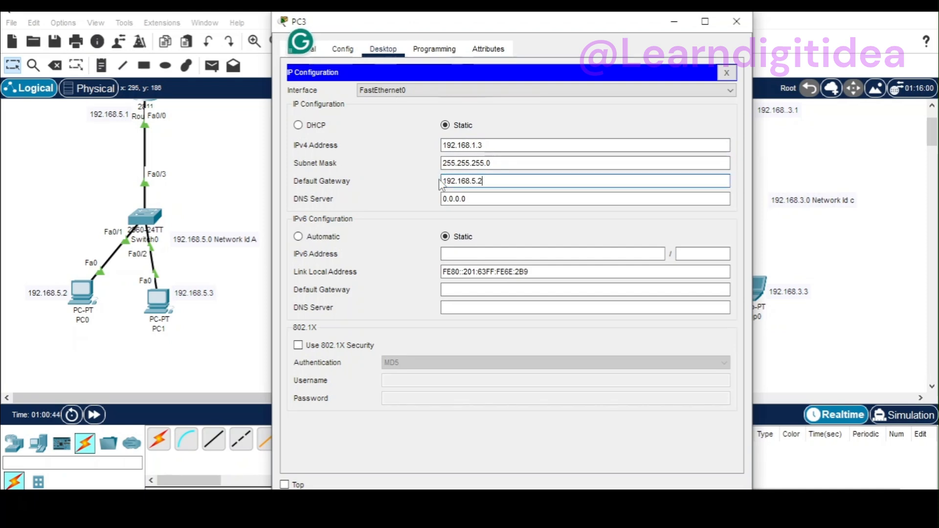
{"action": "key", "text": "BackSpace"}
{"action": "key", "text": "BackSpace"}
{"action": "key", "text": "BackSpace"}
{"action": "type", "text": "1.1"}
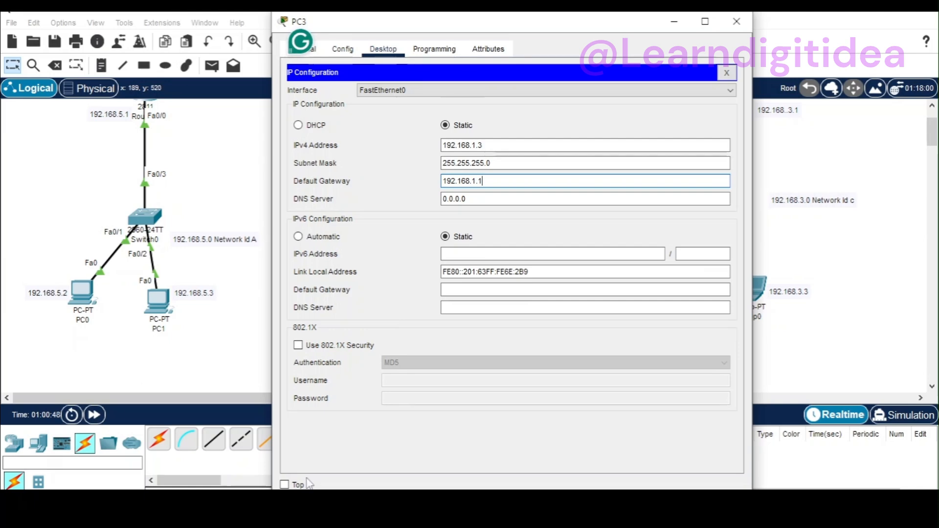
{"action": "mouse_move", "coordinate": [603, 28]}
{"action": "left_mouse_down"}
{"action": "mouse_move", "coordinate": [427, 224]}
{"action": "mouse_move", "coordinate": [572, 331]}
{"action": "mouse_move", "coordinate": [608, 346]}
{"action": "mouse_move", "coordinate": [621, 163]}
{"action": "mouse_move", "coordinate": [601, 43]}
{"action": "left_mouse_up"}
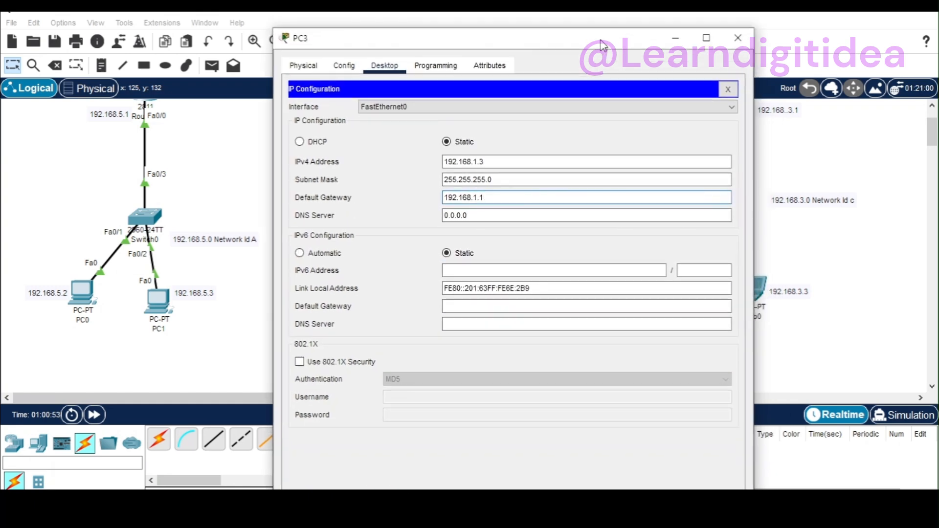
{"action": "left_click", "coordinate": [737, 37]}
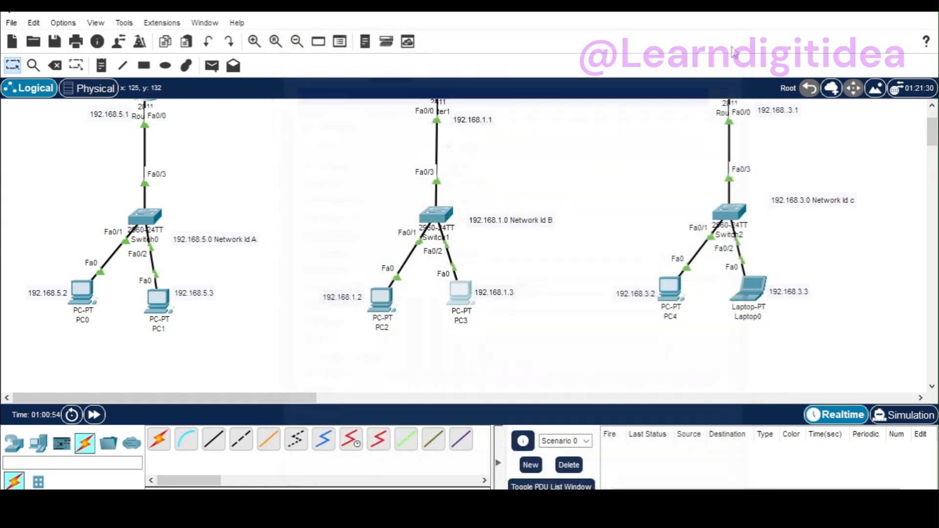
Step: Set PC4's static IPv4 address to 192.168.3.2 with subnet mask 255.255.255.0
{"action": "left_click", "coordinate": [670, 289]}
{"action": "left_click", "coordinate": [357, 118]}
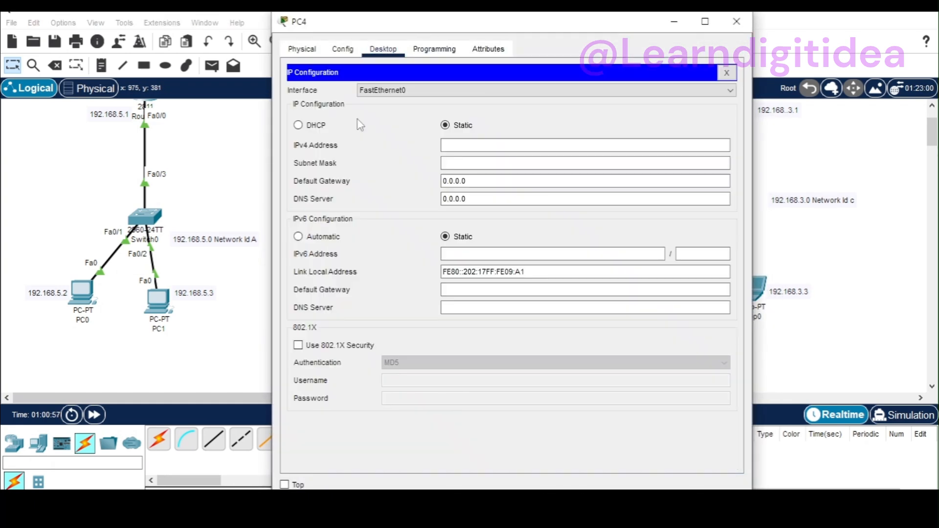
{"action": "left_click_drag", "start_coordinate": [630, 33], "coordinate": [402, 135]}
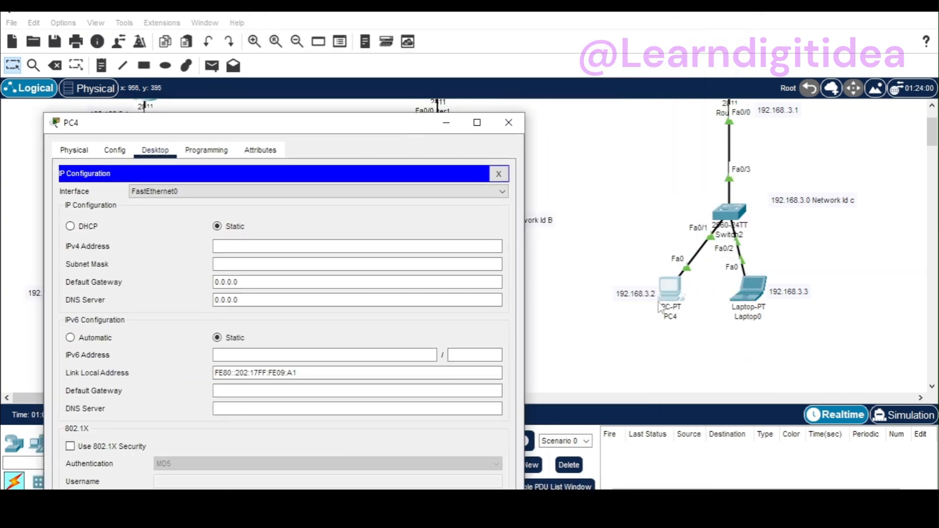
{"action": "left_click", "coordinate": [234, 245]}
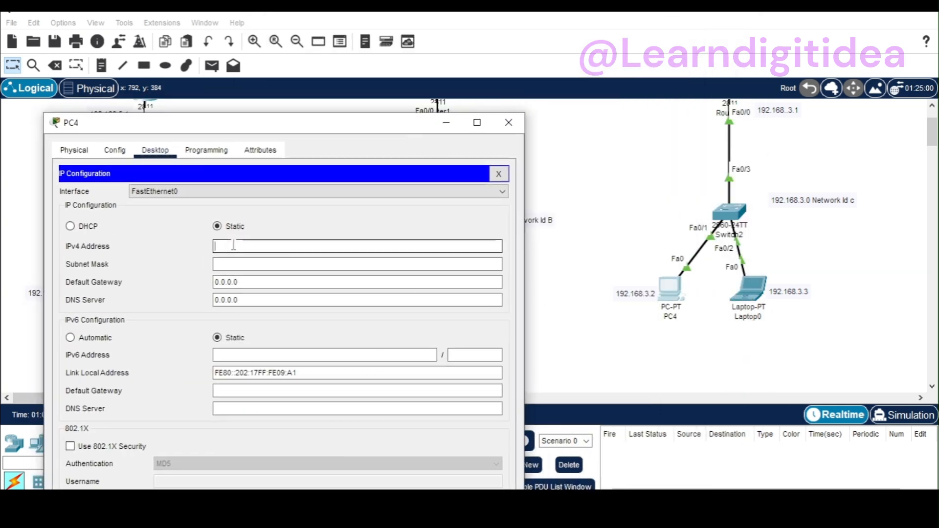
{"action": "type", "text": "192.168."}
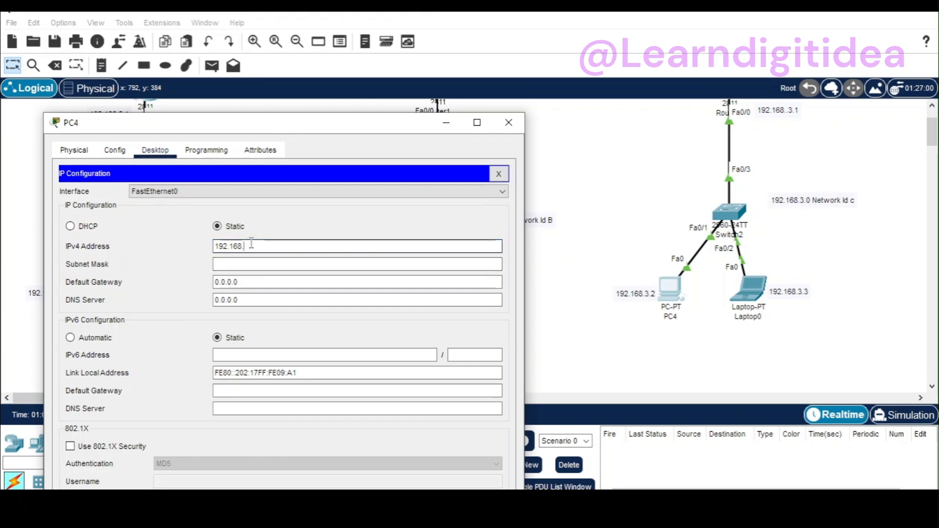
{"action": "type", "text": "5.22"}
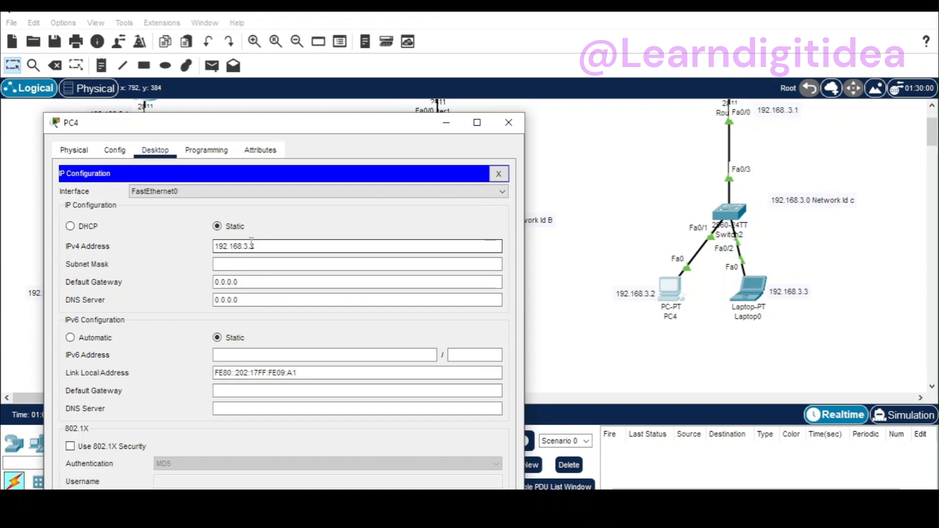
{"action": "left_click", "coordinate": [245, 265]}
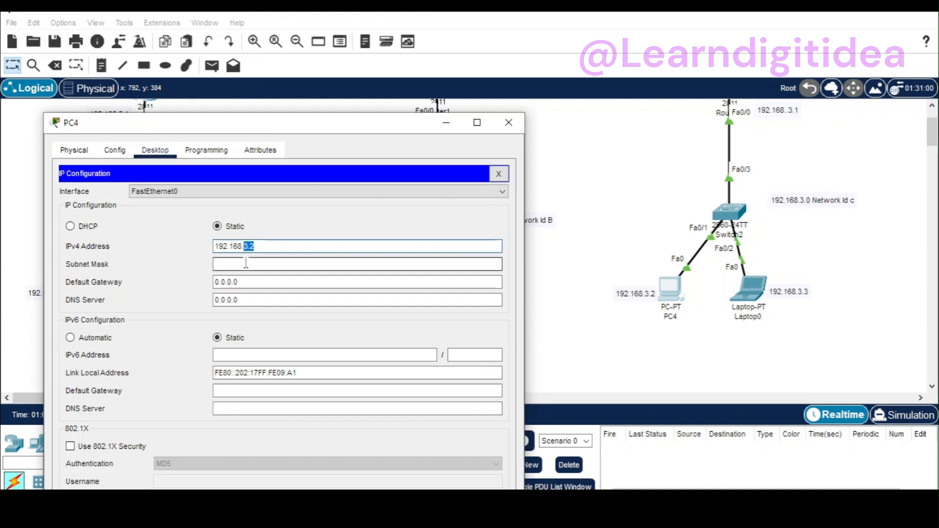
Step: Set PC4's default gateway to 192.168.3.1 and close its window
{"action": "left_click", "coordinate": [249, 282]}
{"action": "left_click_drag", "start_coordinate": [249, 283], "coordinate": [216, 294]}
{"action": "type", "text": "192.168.5.2"}
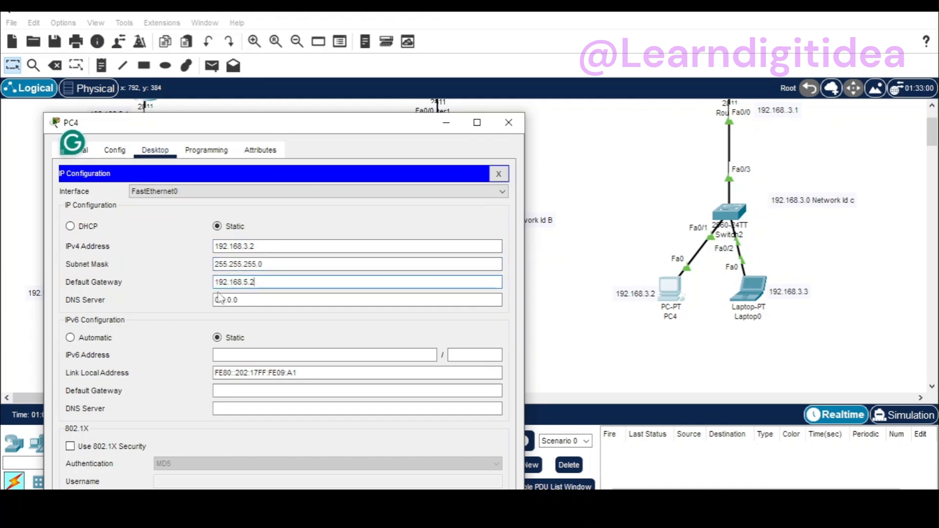
{"action": "key", "text": "BackSpace"}
{"action": "key", "text": "BackSpace"}
{"action": "key", "text": "BackSpace"}
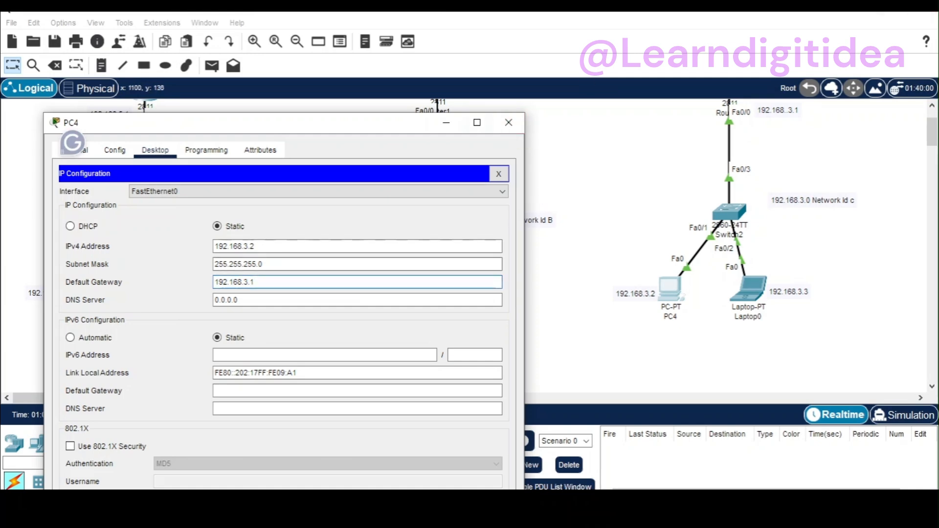
{"action": "left_click_drag", "start_coordinate": [256, 282], "coordinate": [210, 286]}
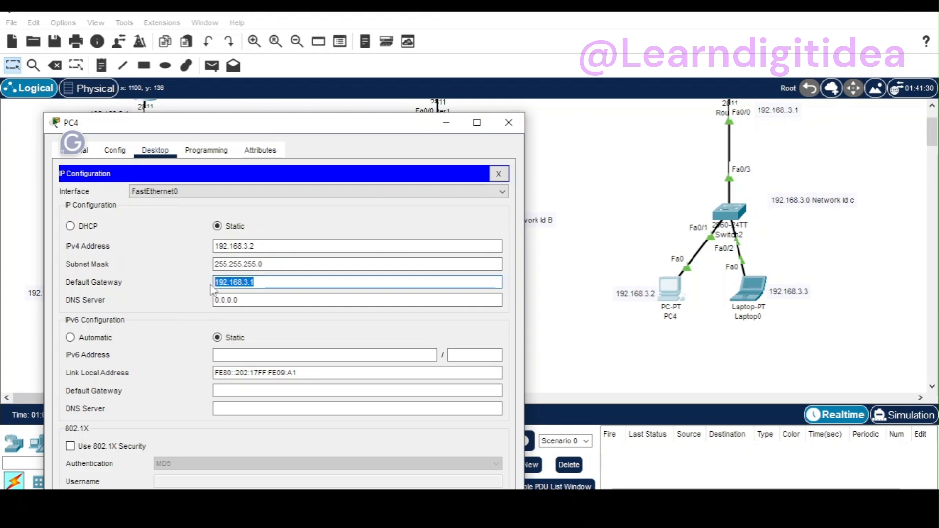
{"action": "left_click", "coordinate": [508, 123]}
Step: Set Laptop0's static IPv4 address to 192.168.3.3 with subnet mask 255.255.255.0
{"action": "left_click", "coordinate": [764, 292]}
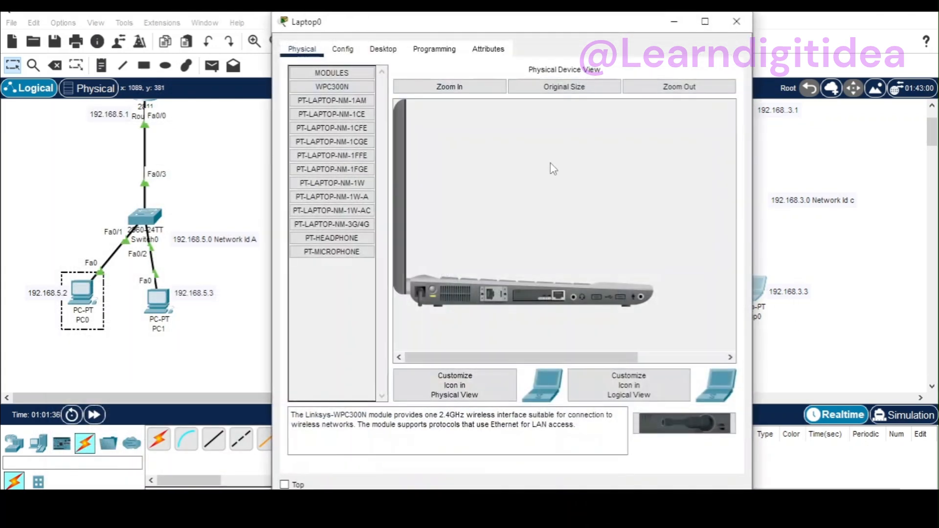
{"action": "left_click", "coordinate": [383, 49]}
{"action": "left_click", "coordinate": [358, 102]}
{"action": "left_click", "coordinate": [460, 144]}
{"action": "type", "text": "192.168.3.1"}
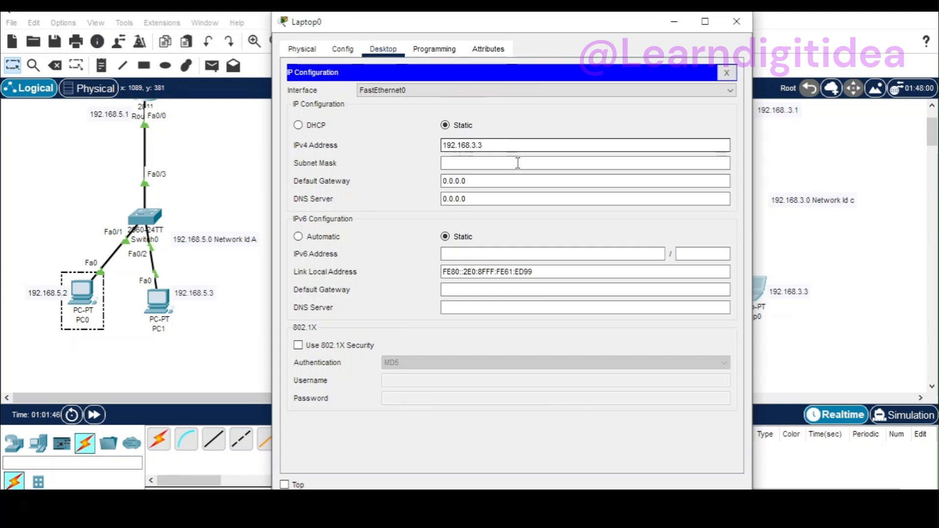
{"action": "left_click", "coordinate": [515, 161]}
Step: Set Laptop0's default gateway to 192.168.3.1 and close its window
{"action": "double_click", "coordinate": [454, 181]}
{"action": "left_click_drag", "start_coordinate": [452, 184], "coordinate": [434, 179]}
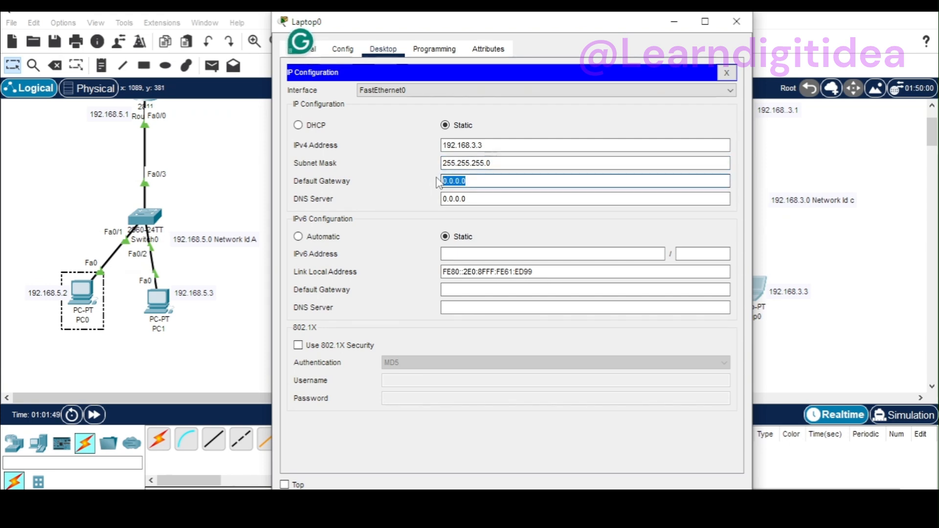
{"action": "type", "text": "192.168.3.1"}
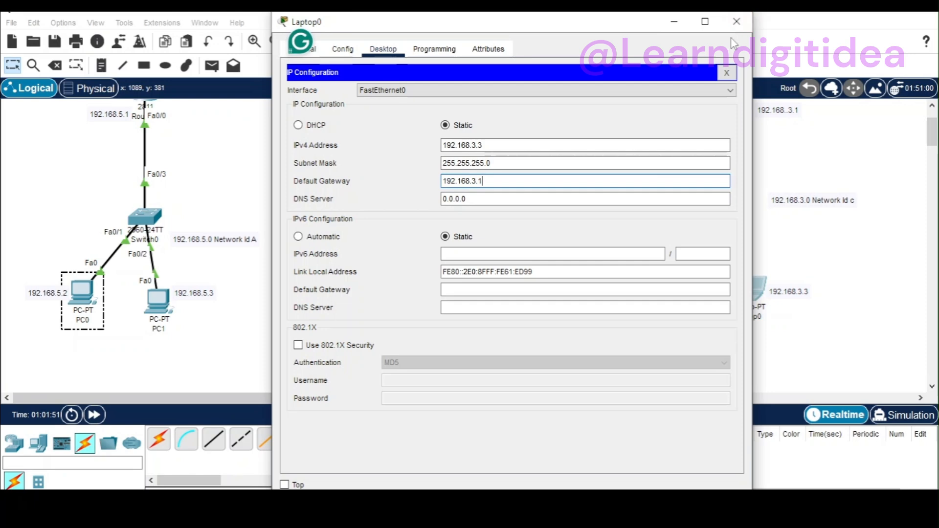
{"action": "left_click", "coordinate": [735, 22]}
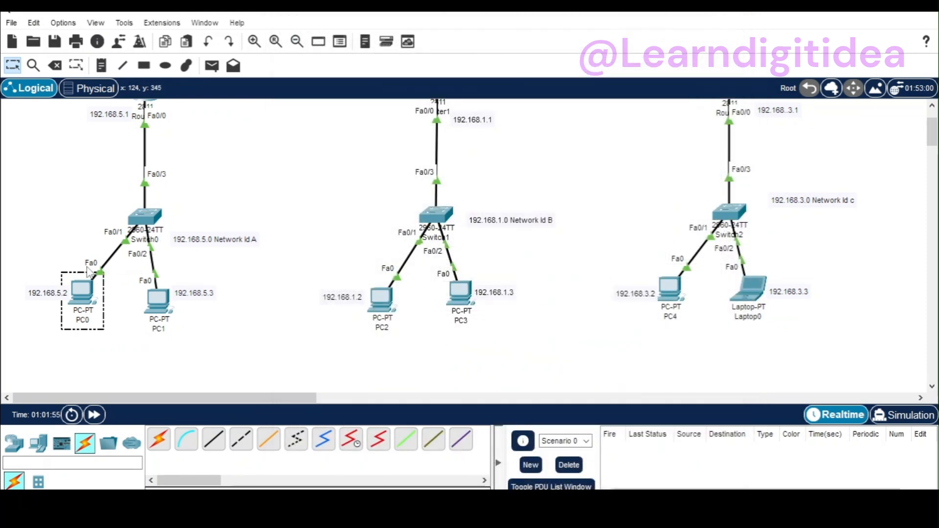
Step: Send a simple PDU from PC0 to PC1 to test connectivity within the 192.168.5.0 network
{"action": "left_click", "coordinate": [56, 69]}
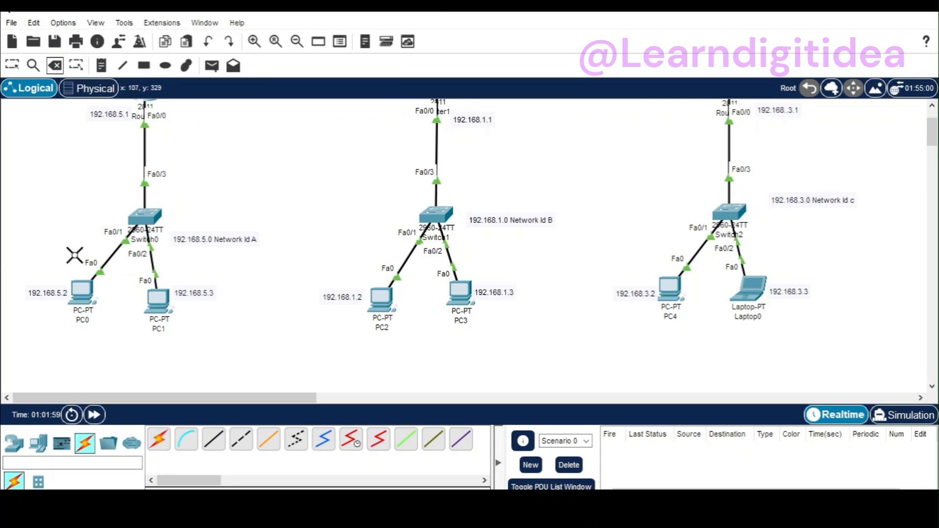
{"action": "left_click", "coordinate": [13, 67]}
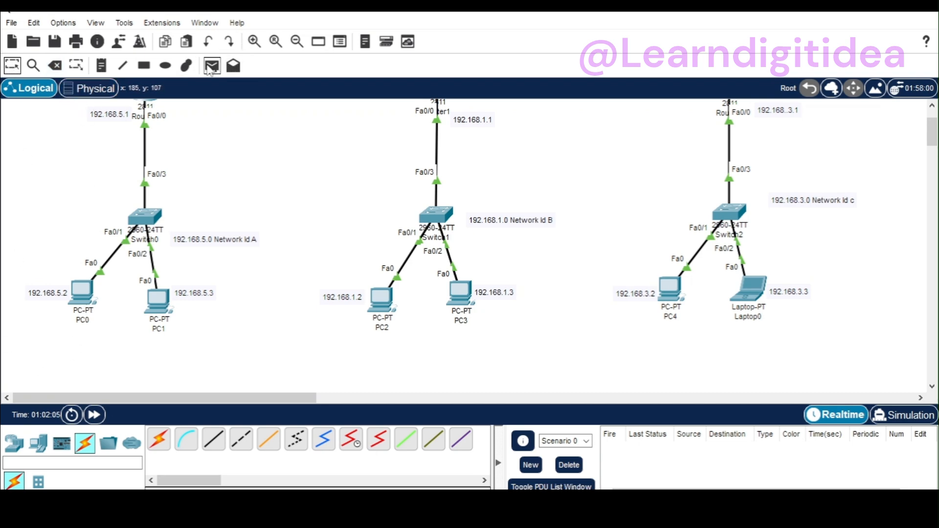
{"action": "left_click", "coordinate": [212, 65]}
{"action": "left_click", "coordinate": [81, 293]}
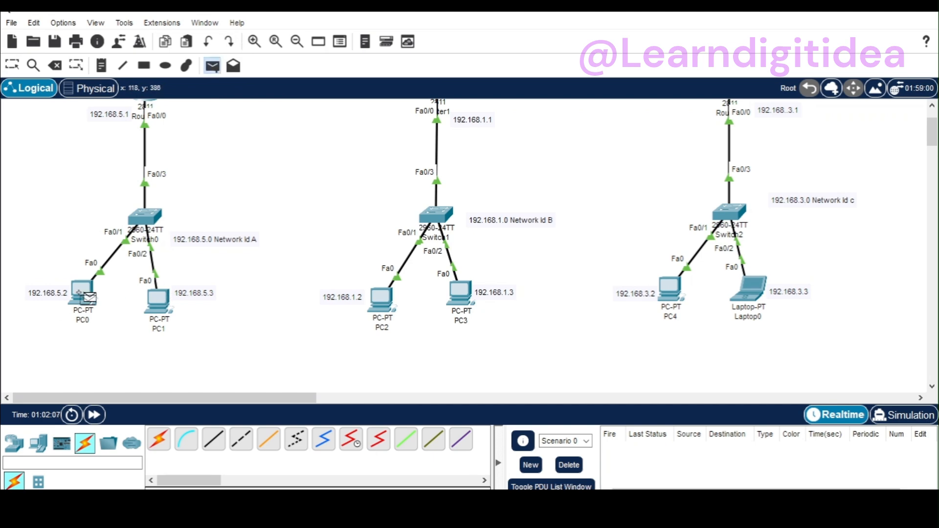
{"action": "left_click", "coordinate": [165, 307]}
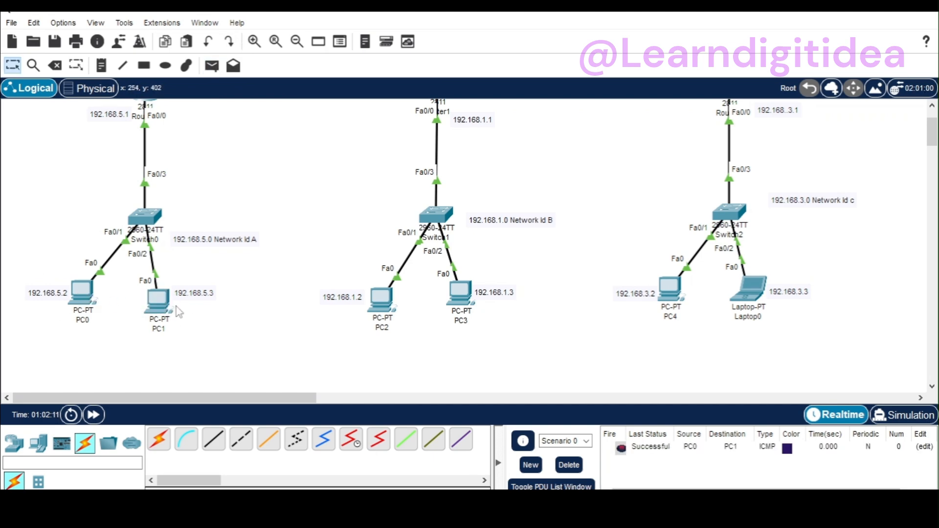
Step: Send a simple PDU from PC1 to PC2 to test routing between networks A and B
{"action": "left_click", "coordinate": [212, 65]}
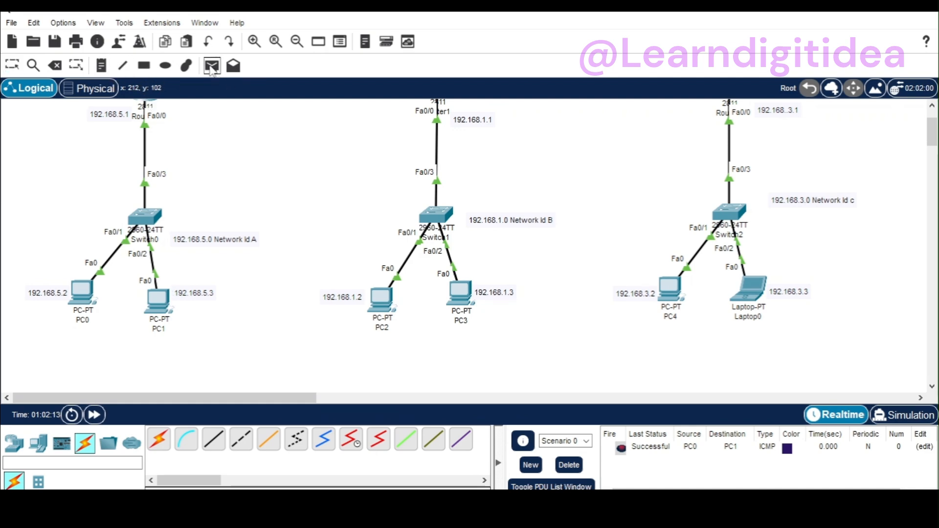
{"action": "left_click", "coordinate": [157, 299]}
{"action": "left_click", "coordinate": [380, 299]}
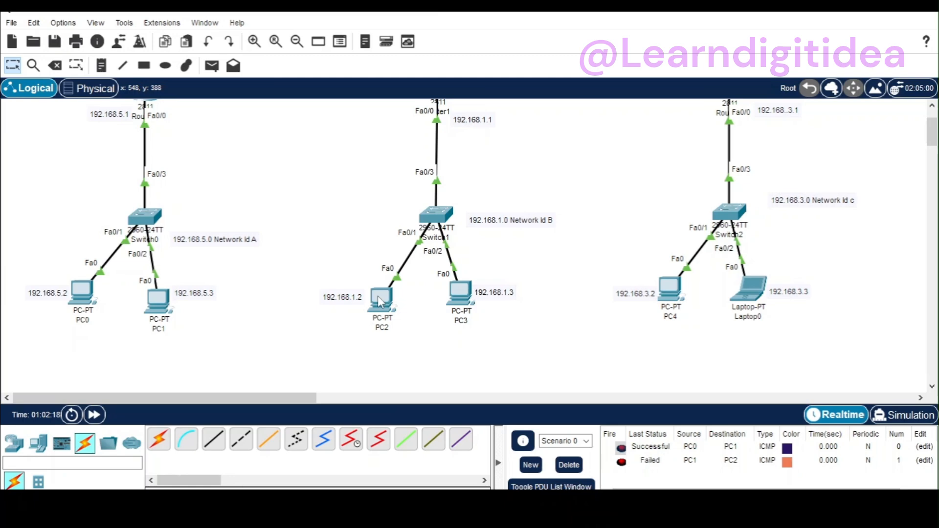
Step: Fast-forward the network time several times and resend a simple PDU from PC1 to PC2
{"action": "left_click", "coordinate": [95, 415]}
{"action": "left_click", "coordinate": [95, 415]}
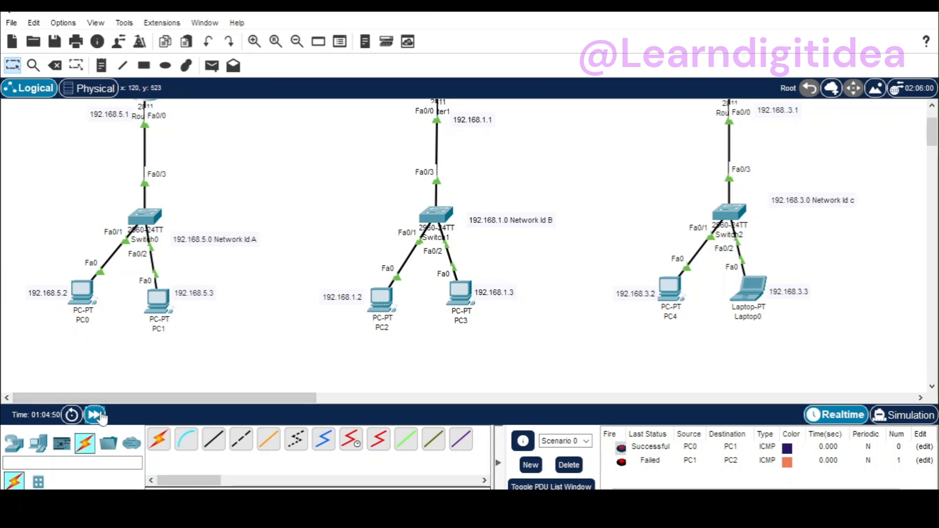
{"action": "left_click", "coordinate": [96, 415]}
{"action": "left_click", "coordinate": [212, 67]}
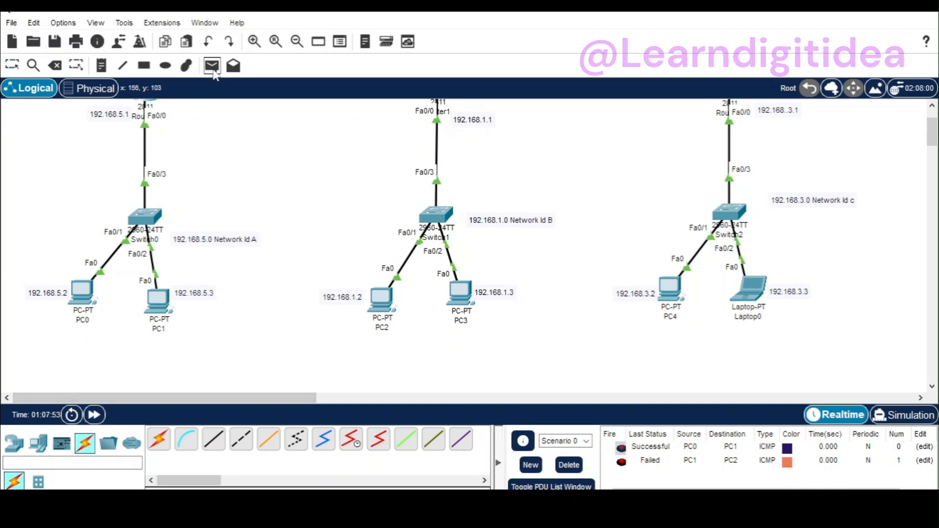
{"action": "left_click", "coordinate": [158, 300]}
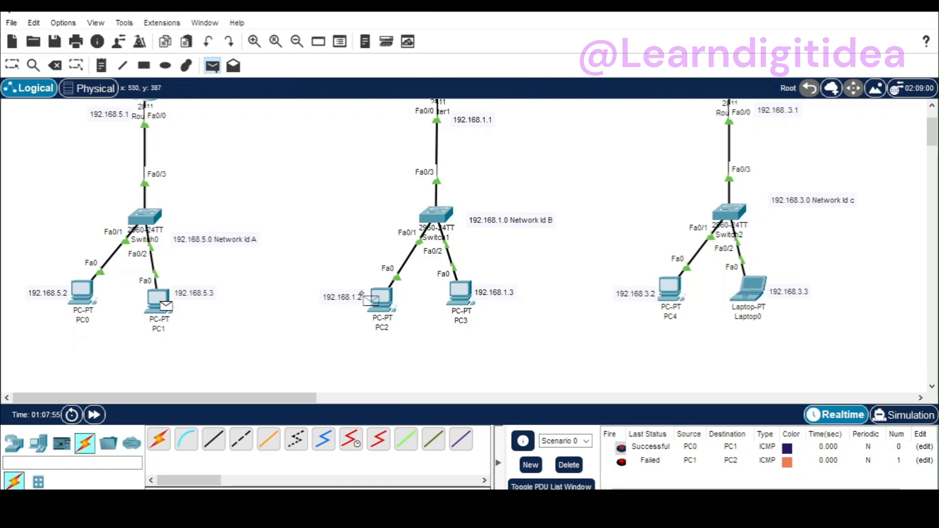
{"action": "left_click", "coordinate": [377, 302]}
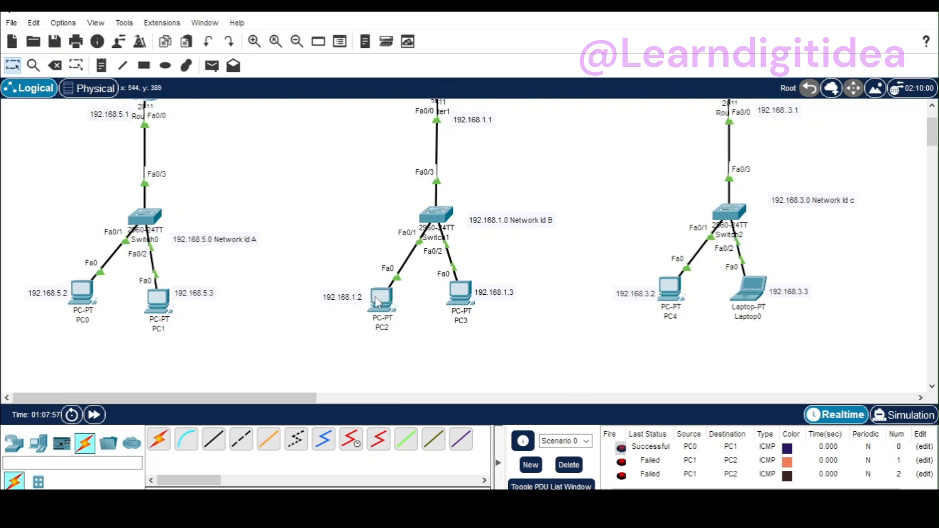
Step: Send a simple PDU from PC3 to Laptop0 and fast-forward the network time
{"action": "left_click", "coordinate": [212, 66]}
{"action": "left_click", "coordinate": [460, 293]}
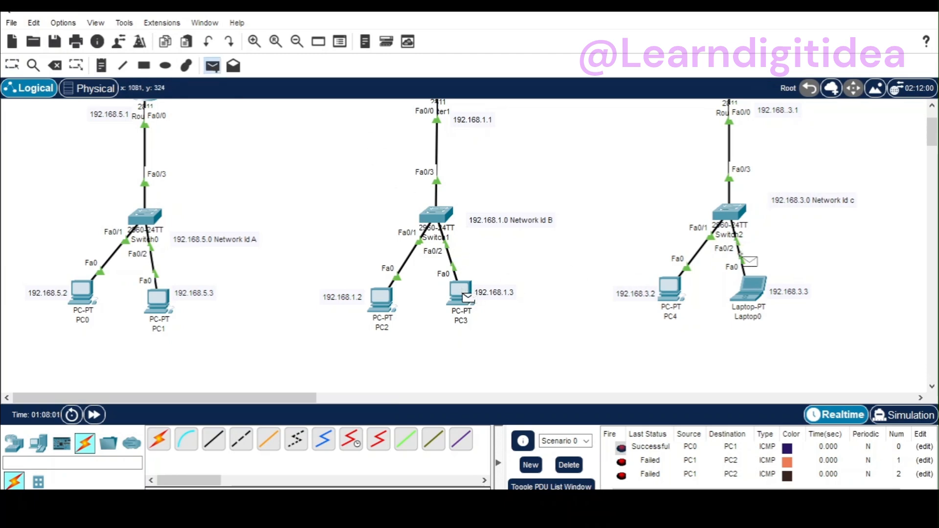
{"action": "left_click", "coordinate": [743, 293]}
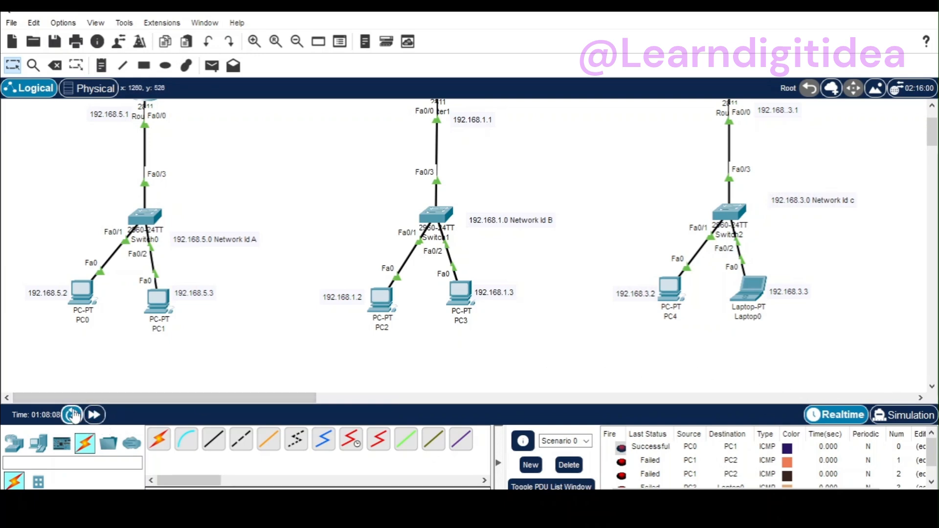
{"action": "left_click", "coordinate": [98, 418]}
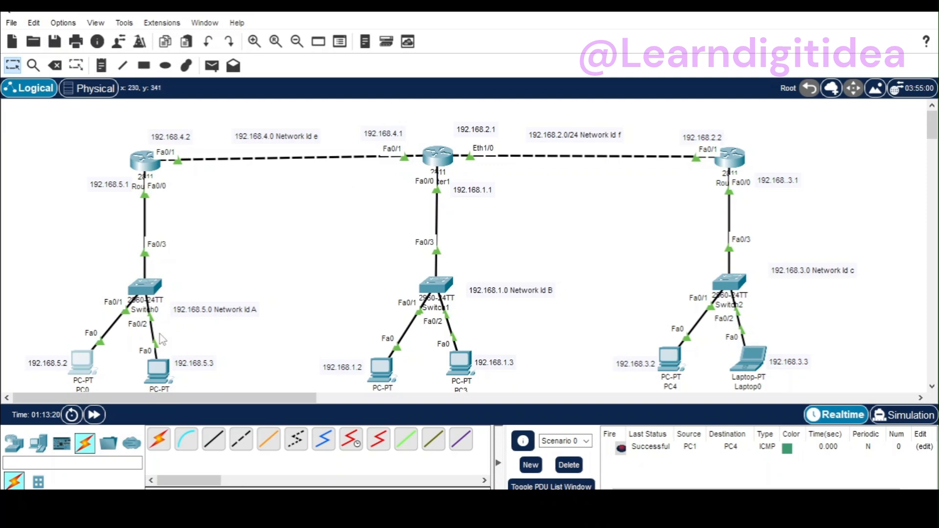
Step: Send simple PDUs from PC1 to PC3 and from Laptop0 to PC3 to test routing between the networks
{"action": "left_click", "coordinate": [211, 67]}
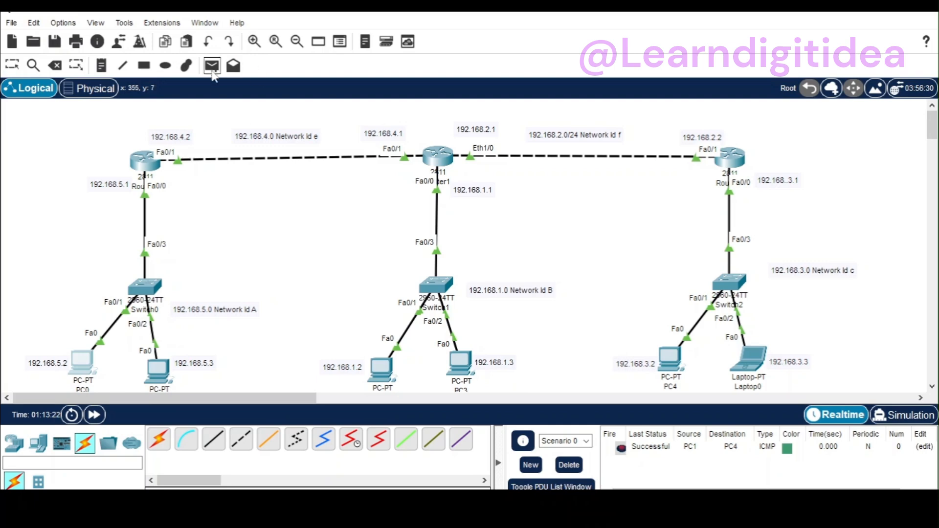
{"action": "left_click", "coordinate": [158, 369]}
{"action": "left_click", "coordinate": [462, 365]}
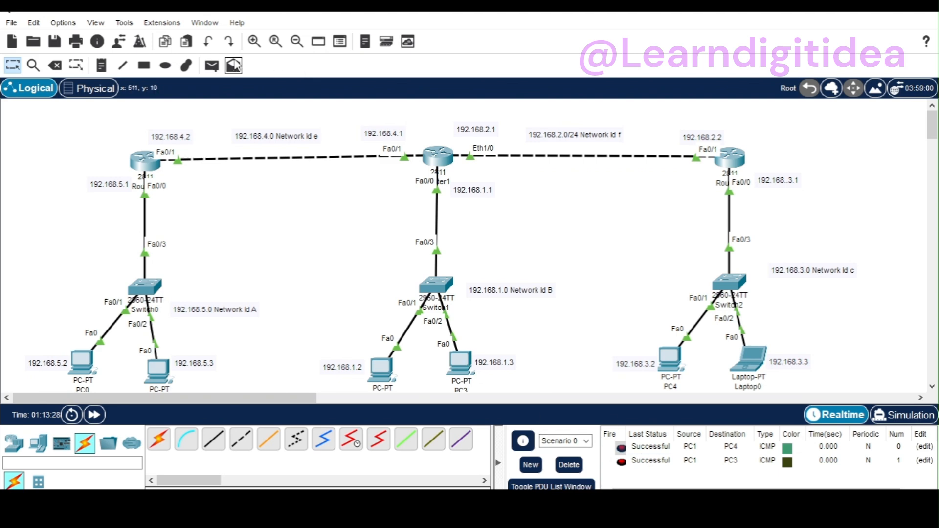
{"action": "left_click", "coordinate": [213, 65]}
{"action": "left_click", "coordinate": [748, 357]}
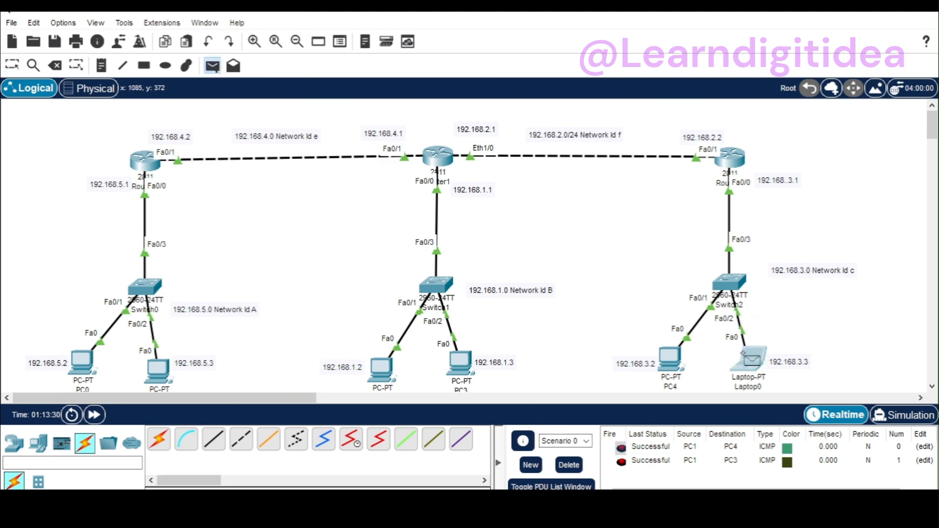
{"action": "left_click", "coordinate": [462, 365]}
{"action": "mouse_move", "coordinate": [462, 366]}
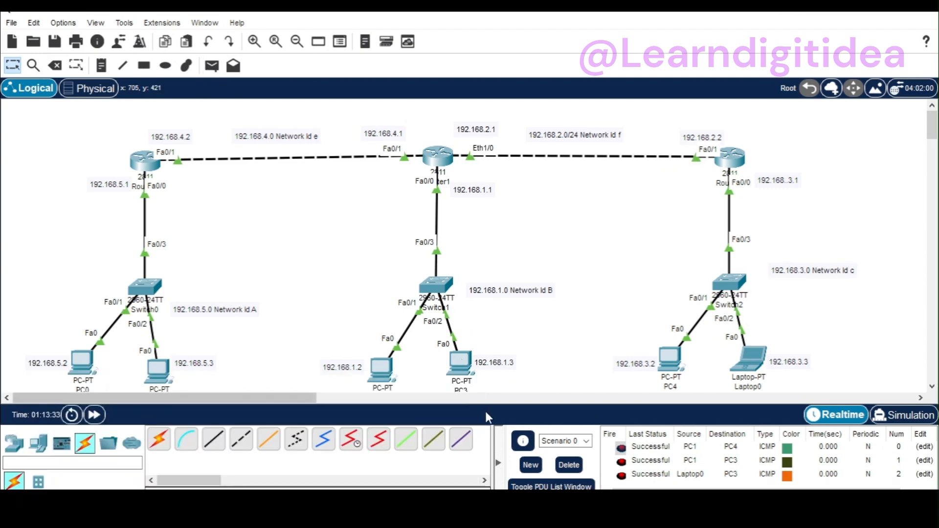
Step: Delete the current PDU scenario, then send simple PDUs from PC4 to PC0 and from PC4 to PC1
{"action": "left_click", "coordinate": [569, 465]}
{"action": "left_click", "coordinate": [212, 65]}
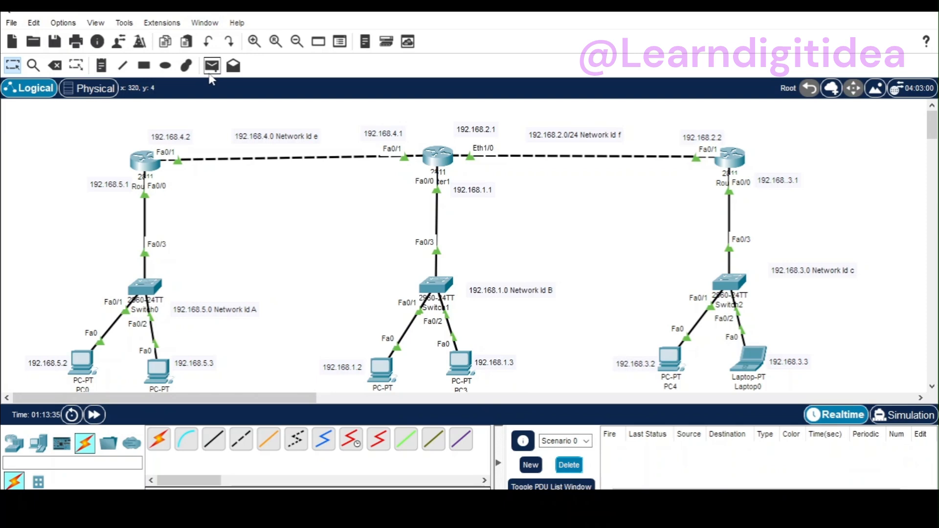
{"action": "left_click", "coordinate": [671, 360]}
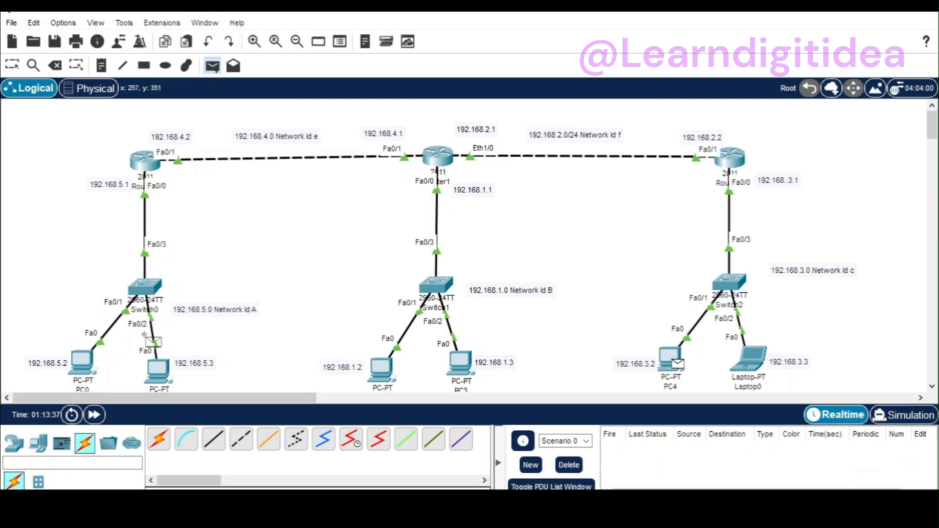
{"action": "left_click", "coordinate": [81, 362]}
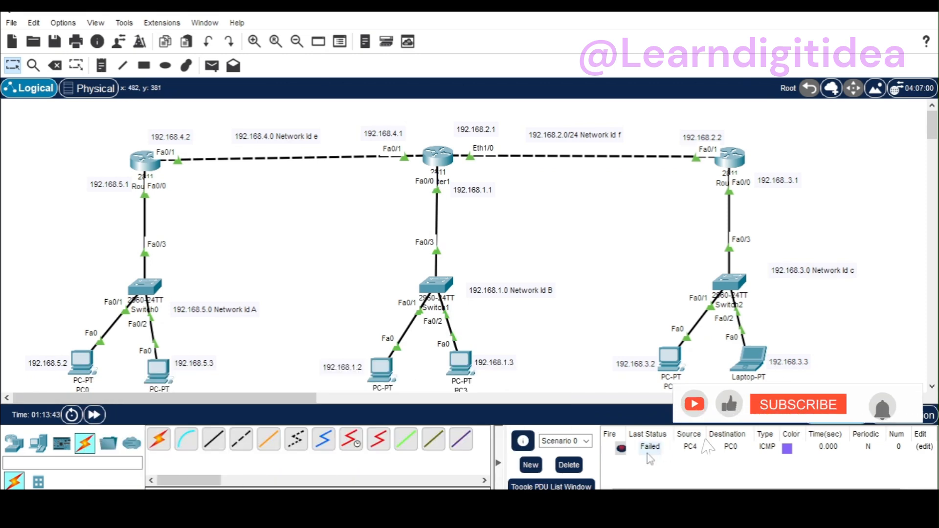
{"action": "left_click", "coordinate": [214, 67]}
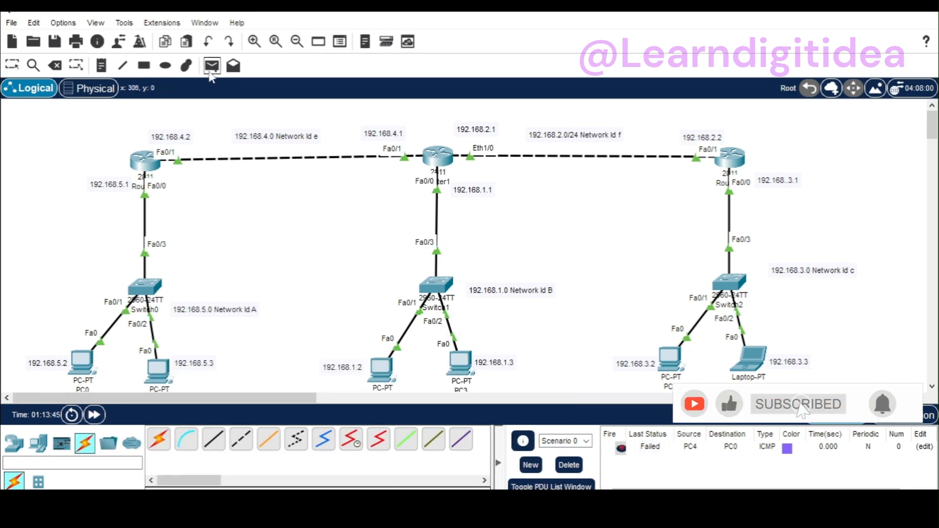
{"action": "left_click", "coordinate": [670, 359]}
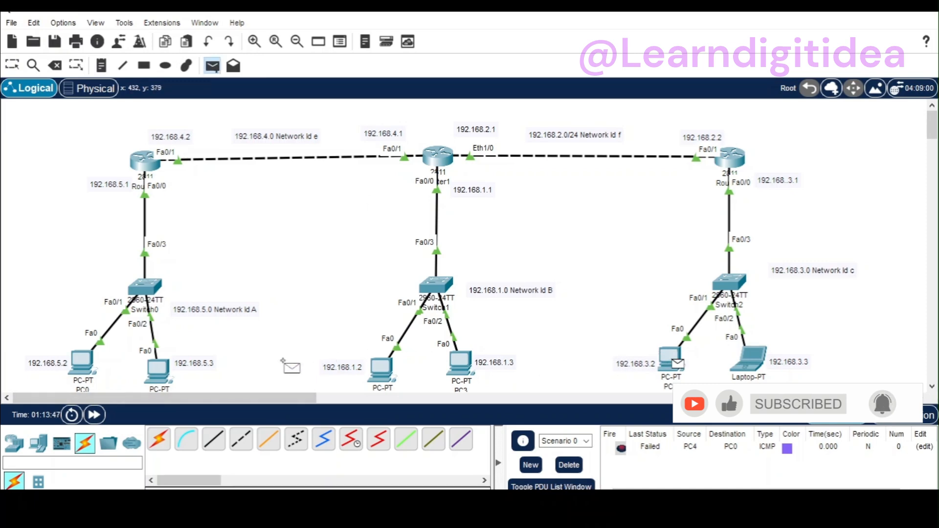
{"action": "left_click", "coordinate": [162, 374]}
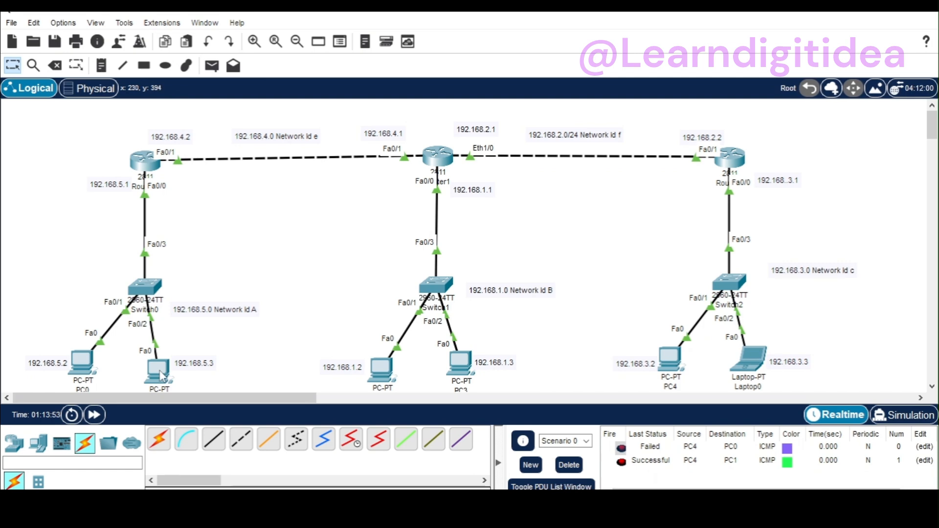
{"action": "mouse_move", "coordinate": [161, 376]}
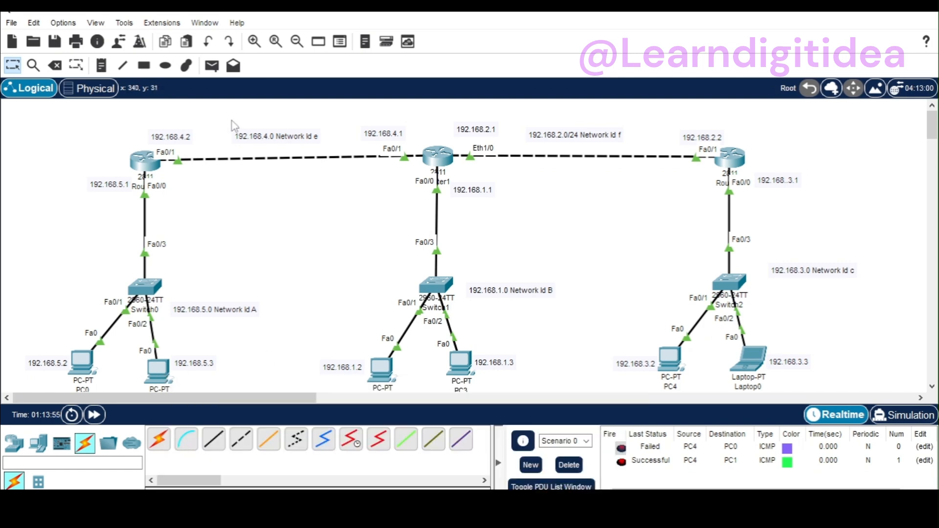
Step: Send a simple PDU from Laptop0 to PC4 to test connectivity within the 192.168.3.0 network
{"action": "left_click", "coordinate": [212, 68]}
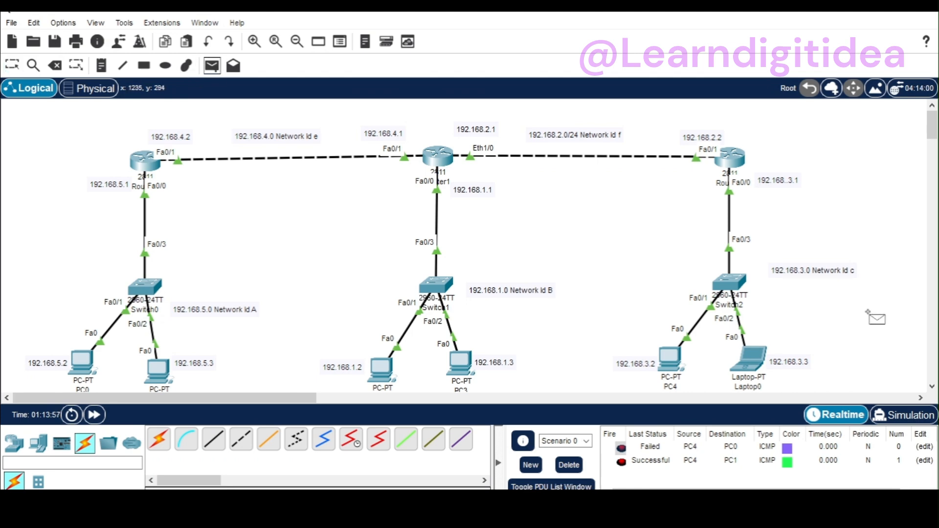
{"action": "left_click", "coordinate": [747, 353]}
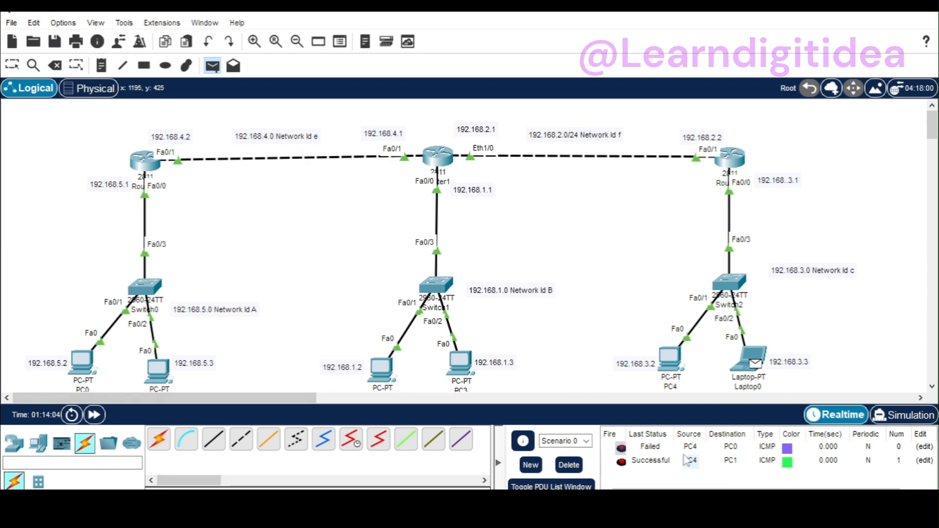
{"action": "left_click", "coordinate": [663, 359]}
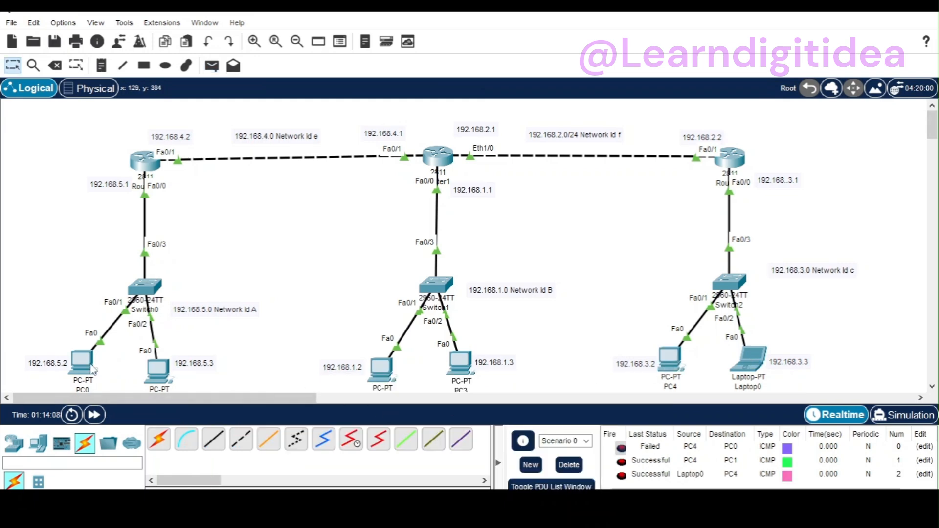
Step: Resend a simple PDU from PC4 to PC0 and check its status in the PDU list
{"action": "left_click", "coordinate": [218, 69]}
{"action": "left_click", "coordinate": [660, 357]}
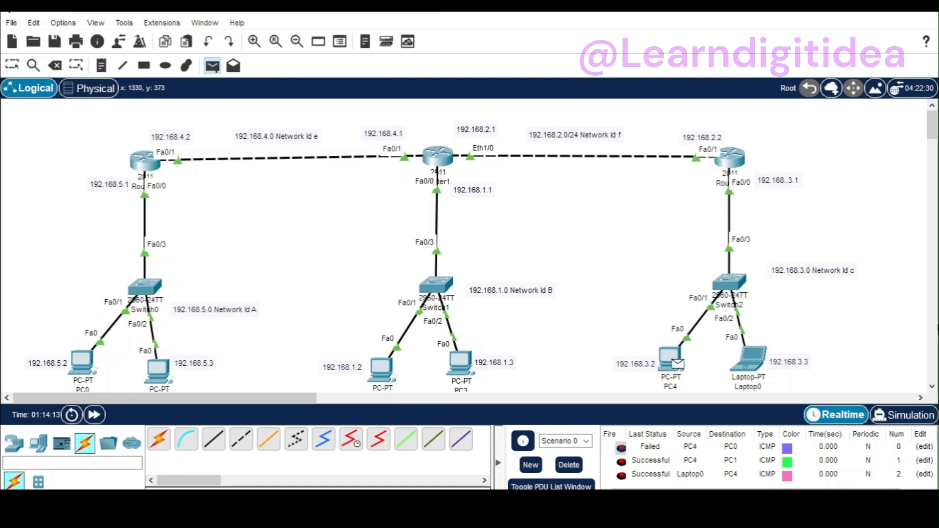
{"action": "left_click", "coordinate": [76, 363]}
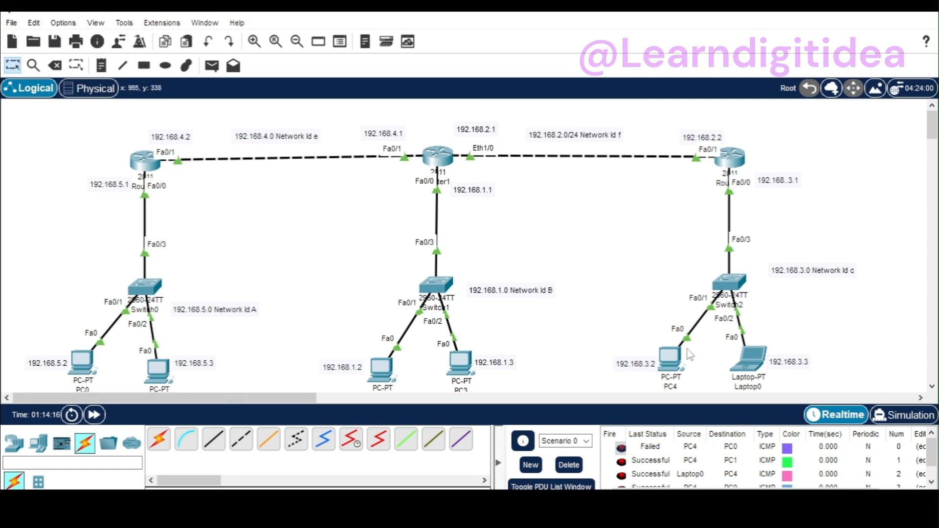
{"action": "left_click_drag", "start_coordinate": [934, 454], "coordinate": [936, 476]}
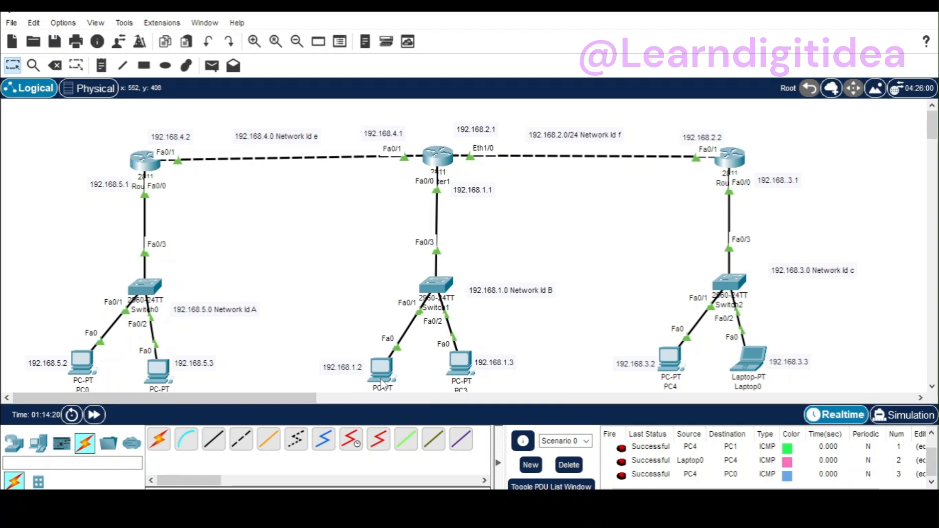
{"action": "mouse_move", "coordinate": [382, 383]}
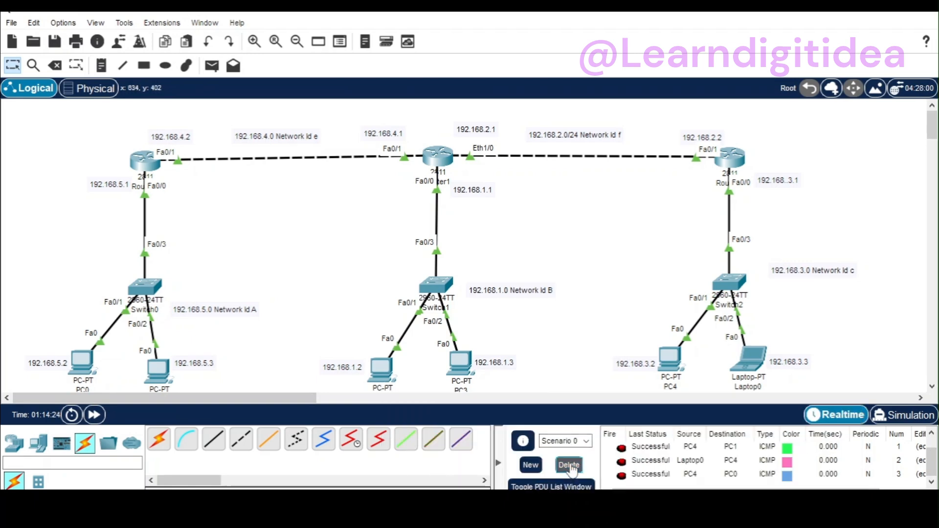
Step: Clear the PDU list by deleting Scenario 0 and send a simple PDU from PC4 to PC1
{"action": "left_click", "coordinate": [569, 465]}
{"action": "left_click", "coordinate": [212, 66]}
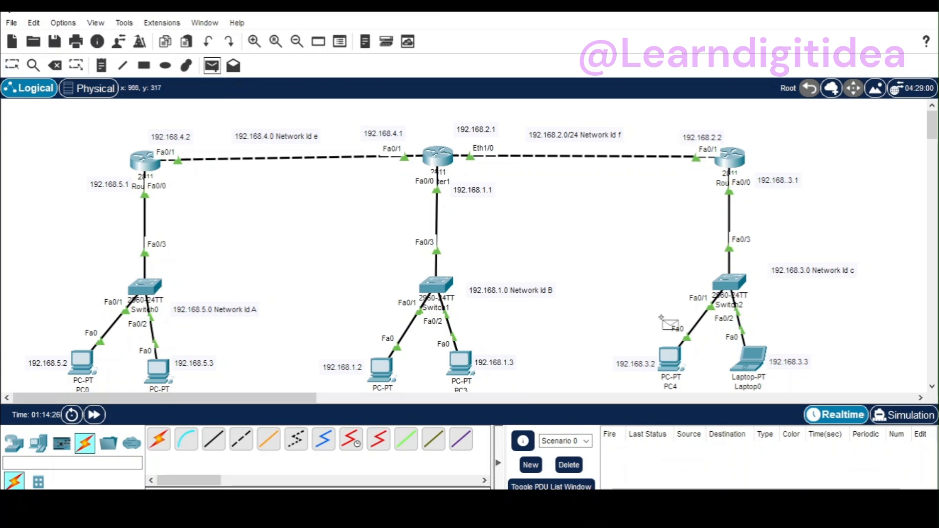
{"action": "left_click", "coordinate": [670, 358]}
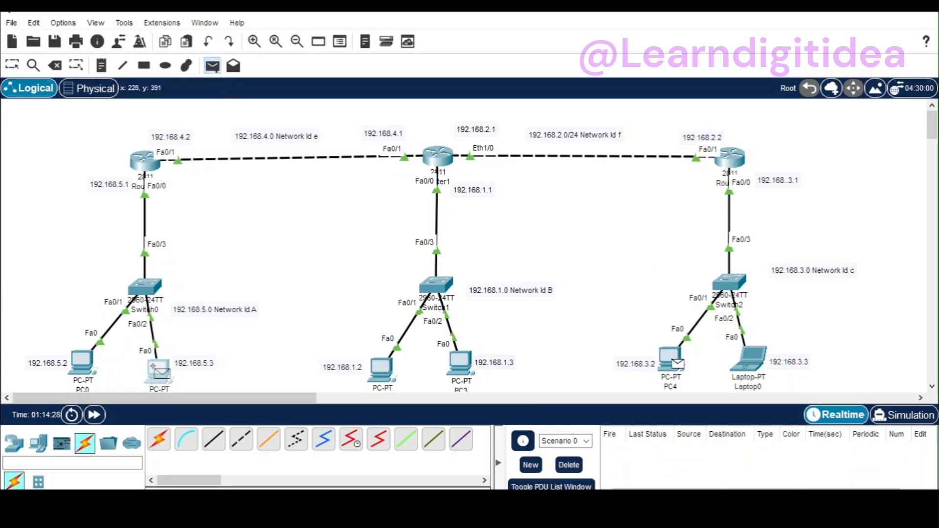
{"action": "left_click", "coordinate": [157, 367]}
Step: Send simple PDUs from PC0 to Laptop0 and from PC3 to PC4 to test routing toward network C
{"action": "left_click", "coordinate": [213, 67]}
{"action": "left_click", "coordinate": [74, 357]}
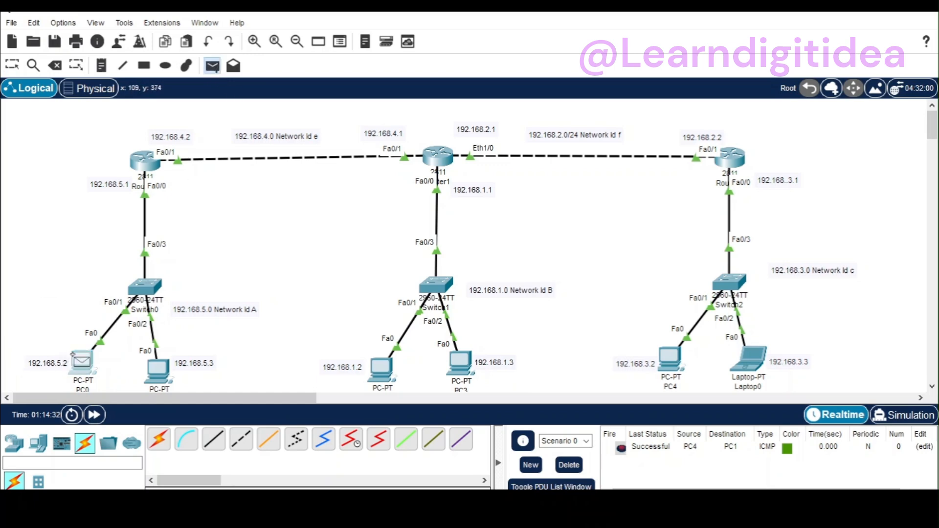
{"action": "left_click", "coordinate": [746, 362]}
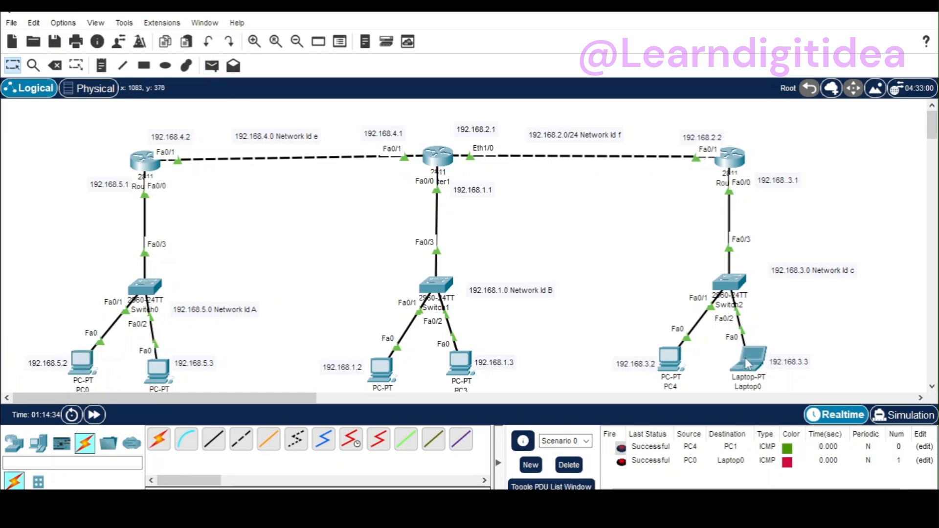
{"action": "left_click", "coordinate": [214, 66]}
{"action": "left_click", "coordinate": [443, 359]}
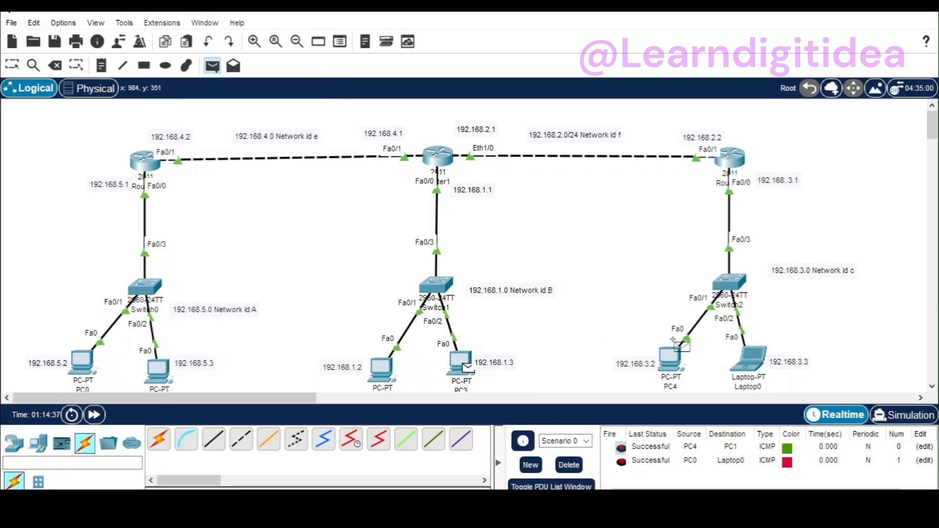
{"action": "left_click", "coordinate": [667, 360]}
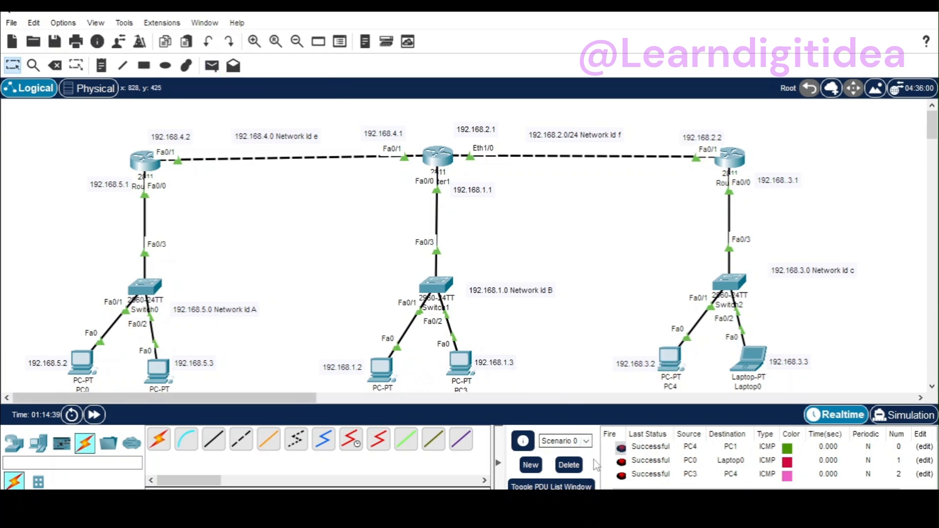
Step: Clear the PDU list by deleting Scenario 0 and send a simple PDU from PC2 to PC0
{"action": "left_click", "coordinate": [569, 465]}
{"action": "left_click", "coordinate": [212, 66]}
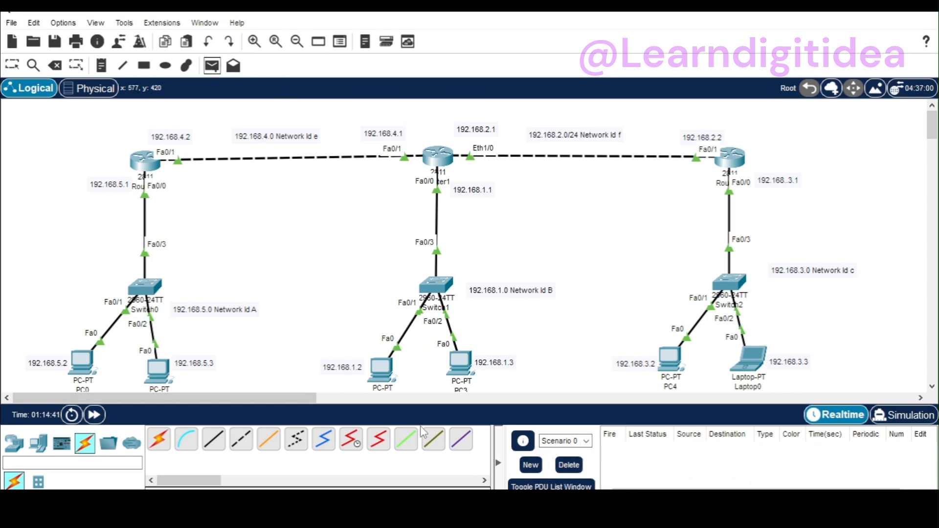
{"action": "left_click", "coordinate": [382, 368]}
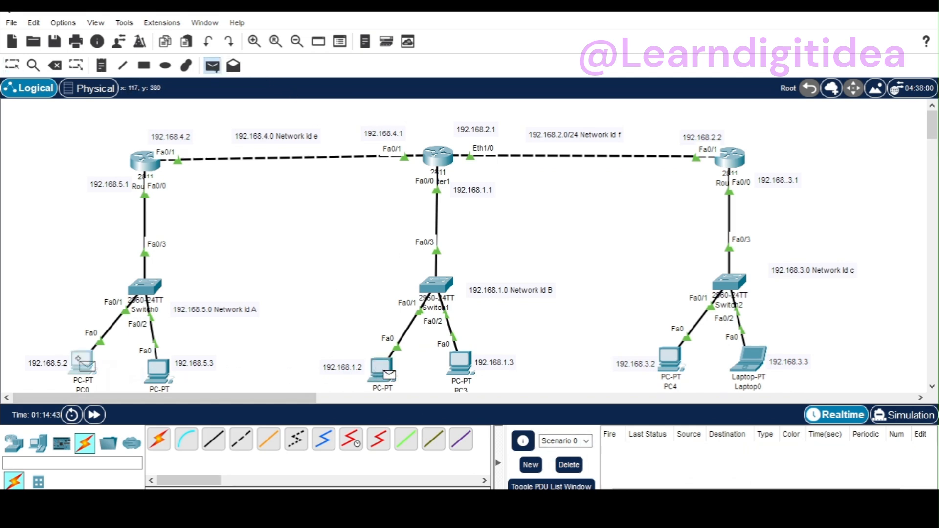
{"action": "left_click", "coordinate": [87, 365]}
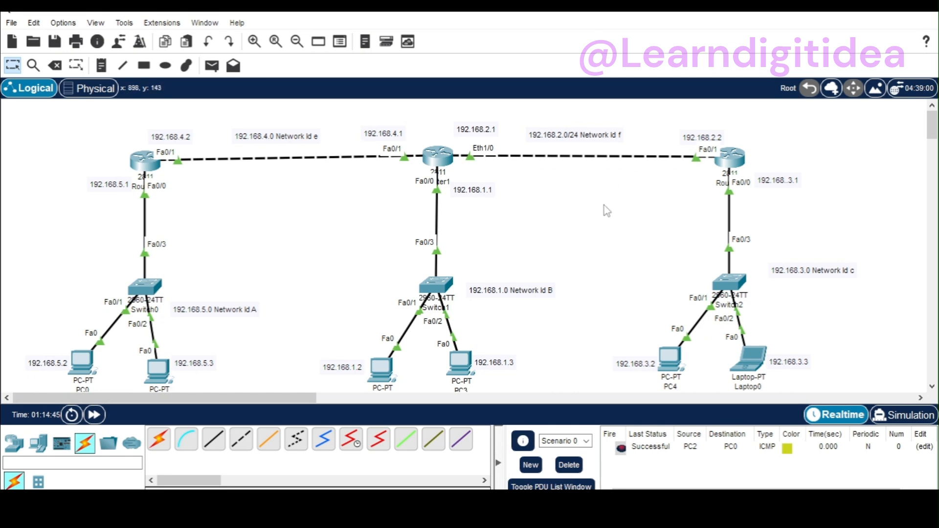